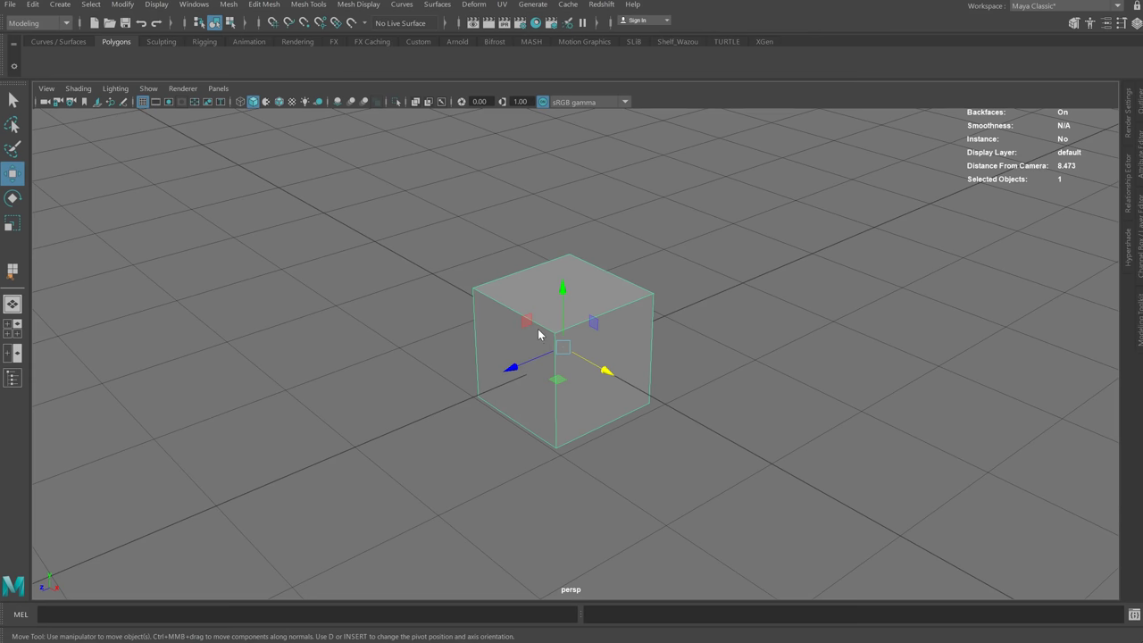
- Switch the Maya cube into Edge component mode from the right-click marking menu
right_click_drag(538, 334, 494, 330)
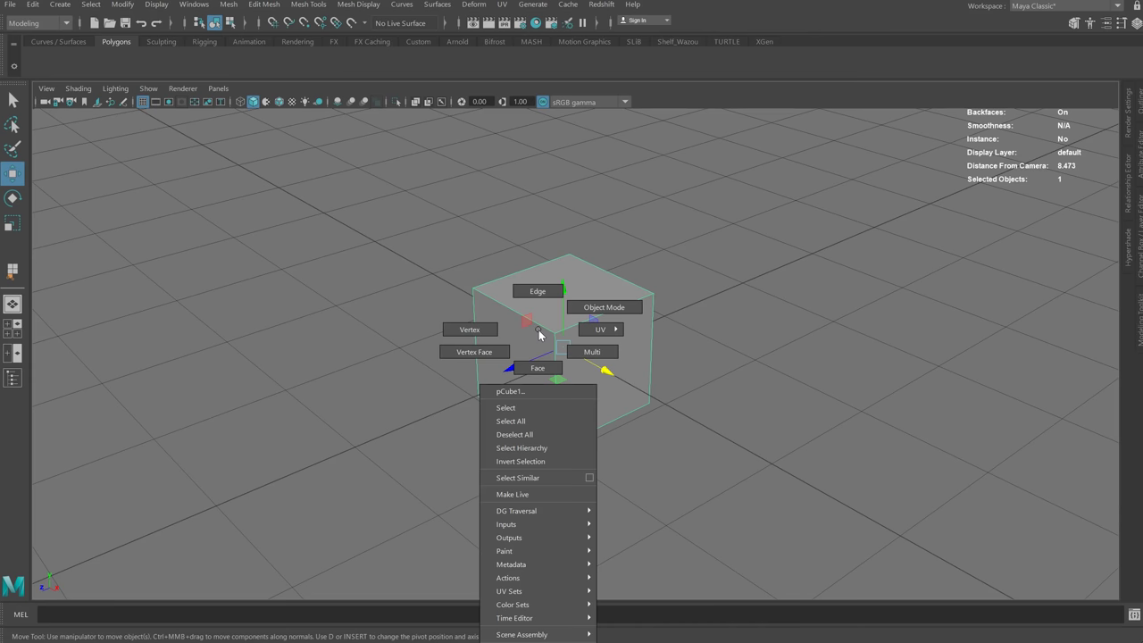
left_click(539, 332)
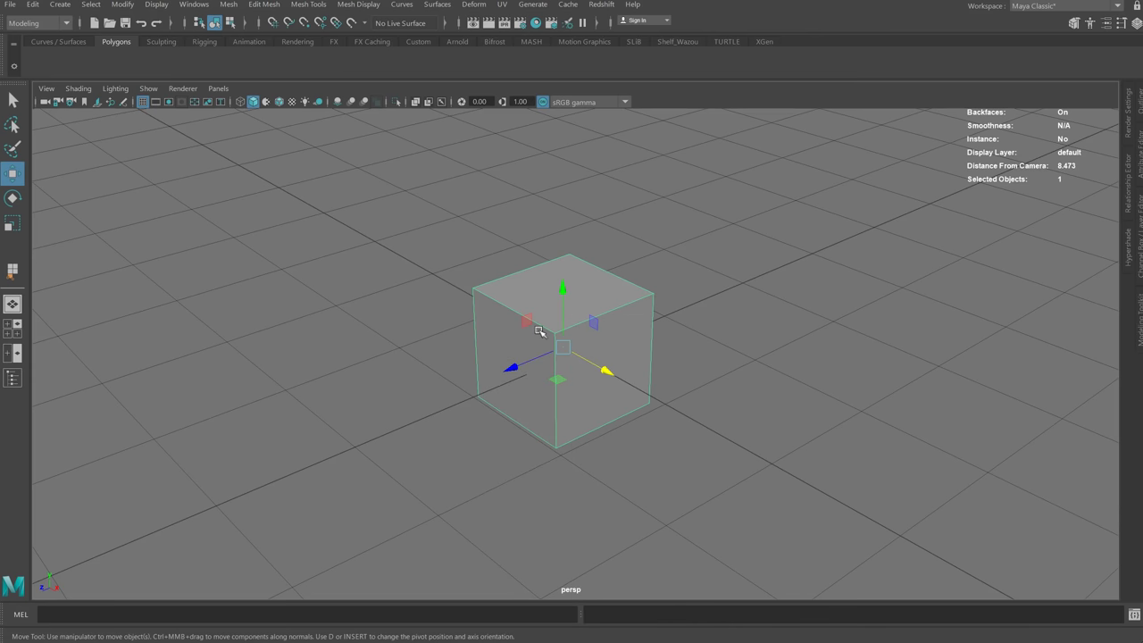
mouse_move(539, 330)
right_mouse_down()
mouse_move(538, 288)
mouse_move(480, 318)
mouse_move(536, 352)
mouse_move(532, 288)
right_mouse_up()
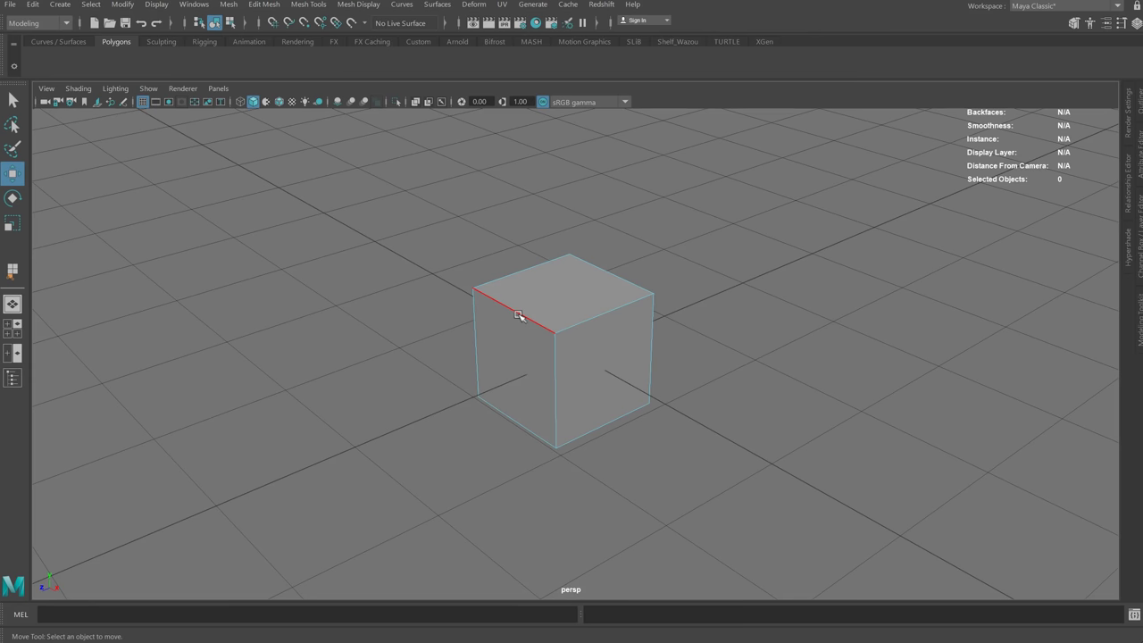
- Select the cube's top front edge and browse the Merge/Collapse Edges submenu
left_click(518, 315)
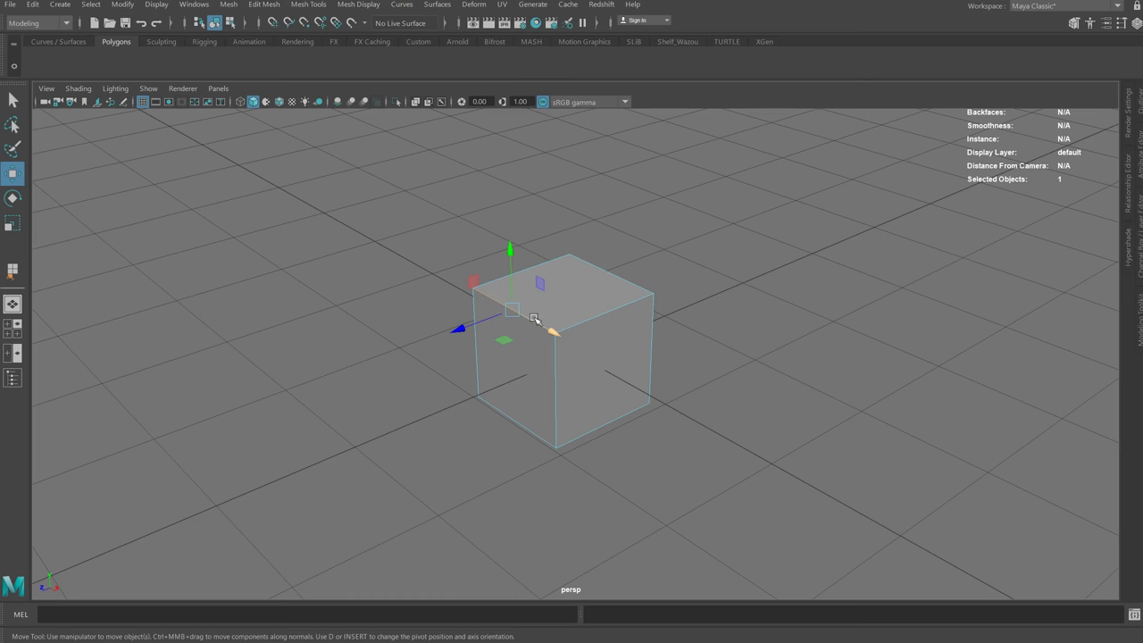
right_click(534, 319, "shift")
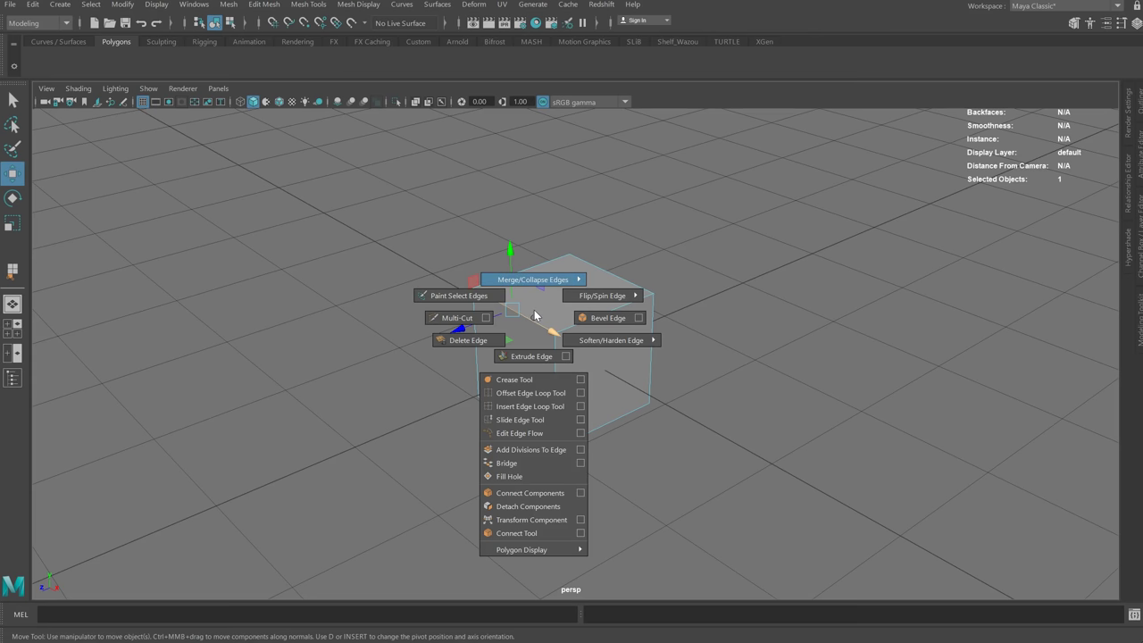
left_click(533, 283)
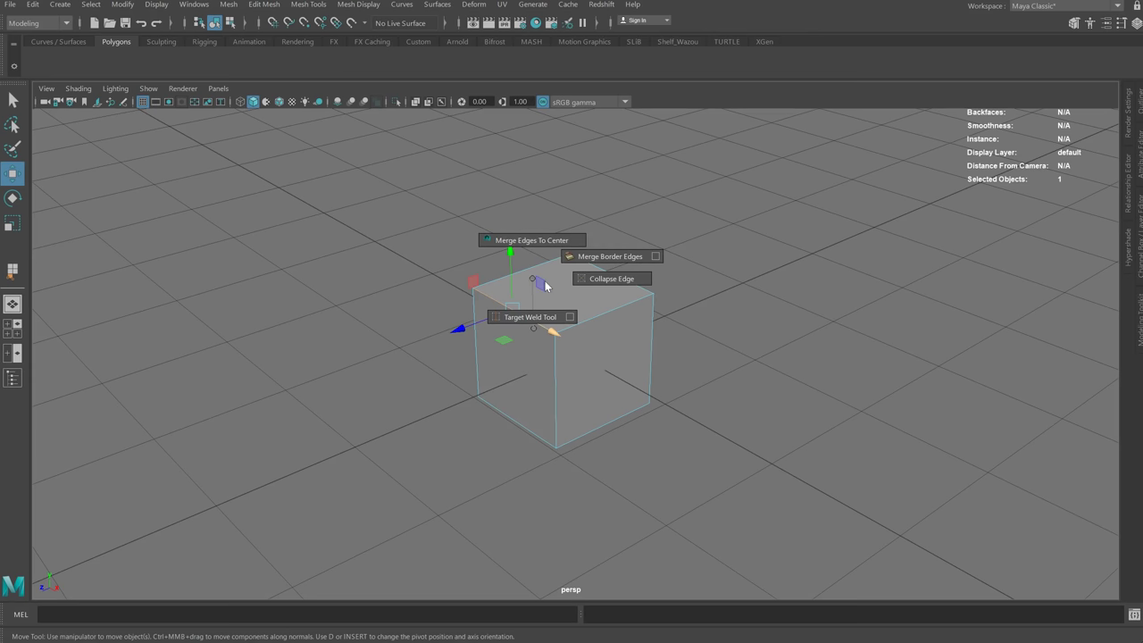
left_click(534, 302)
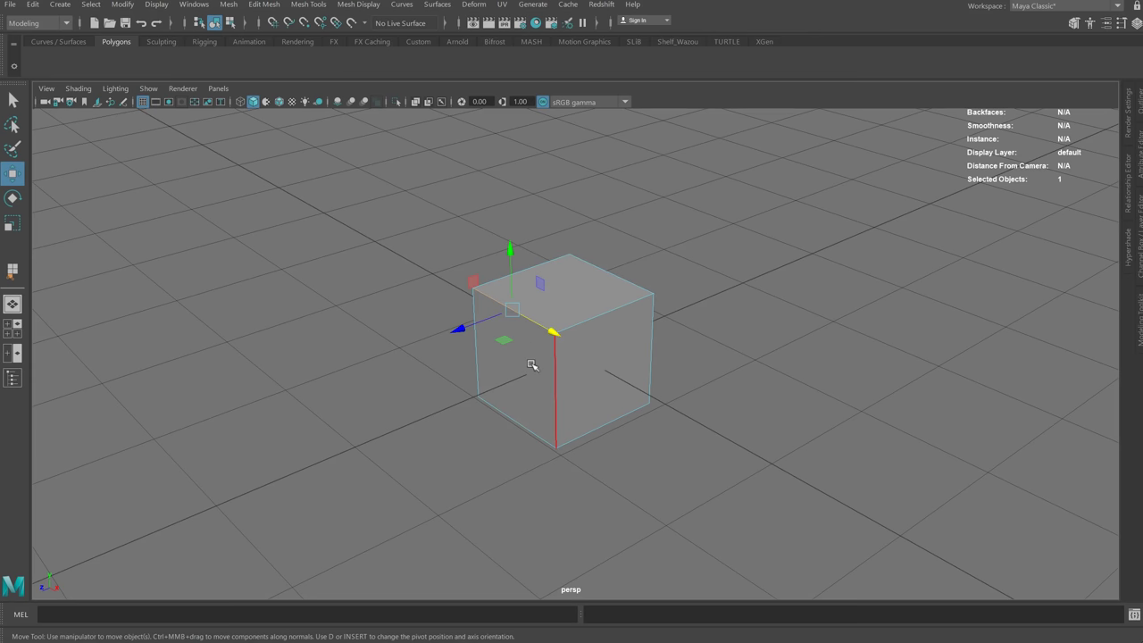
right_click(532, 306, "shift")
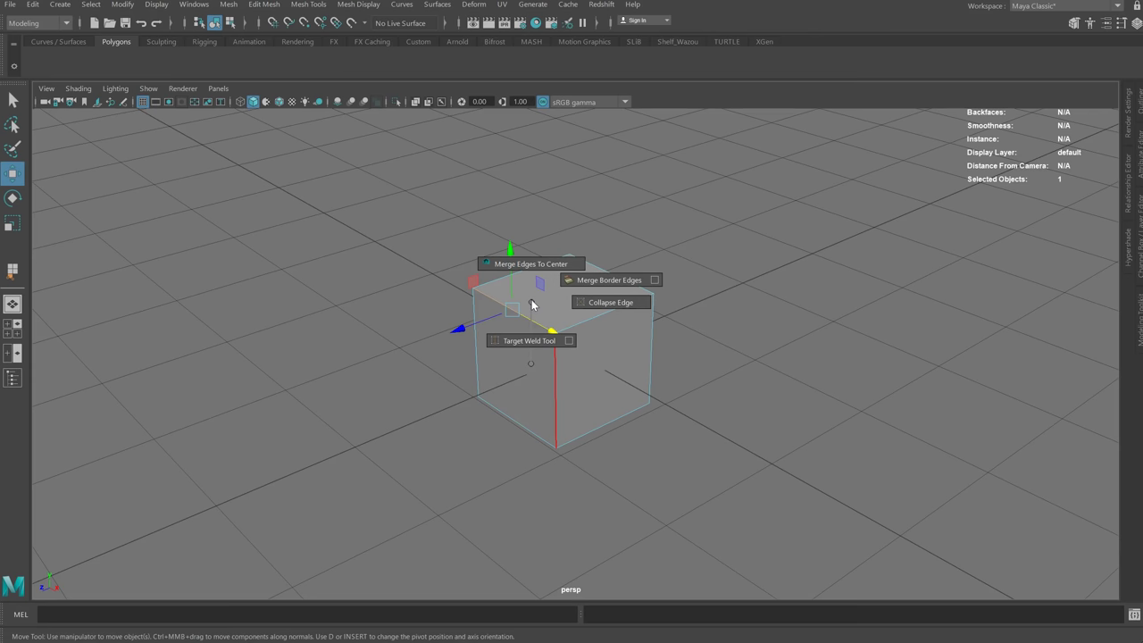
left_click(531, 305)
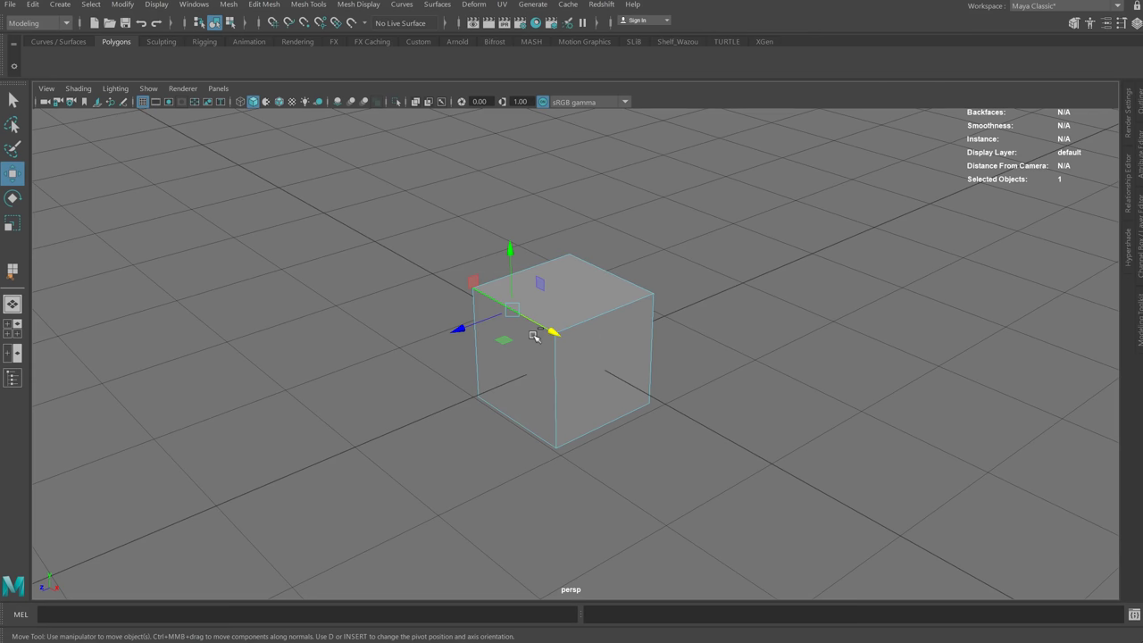
- Reopen the edge marking menu's merge and spin options, leaving the cube's shape unchanged
right_click(532, 335, "shift")
left_click(529, 301)
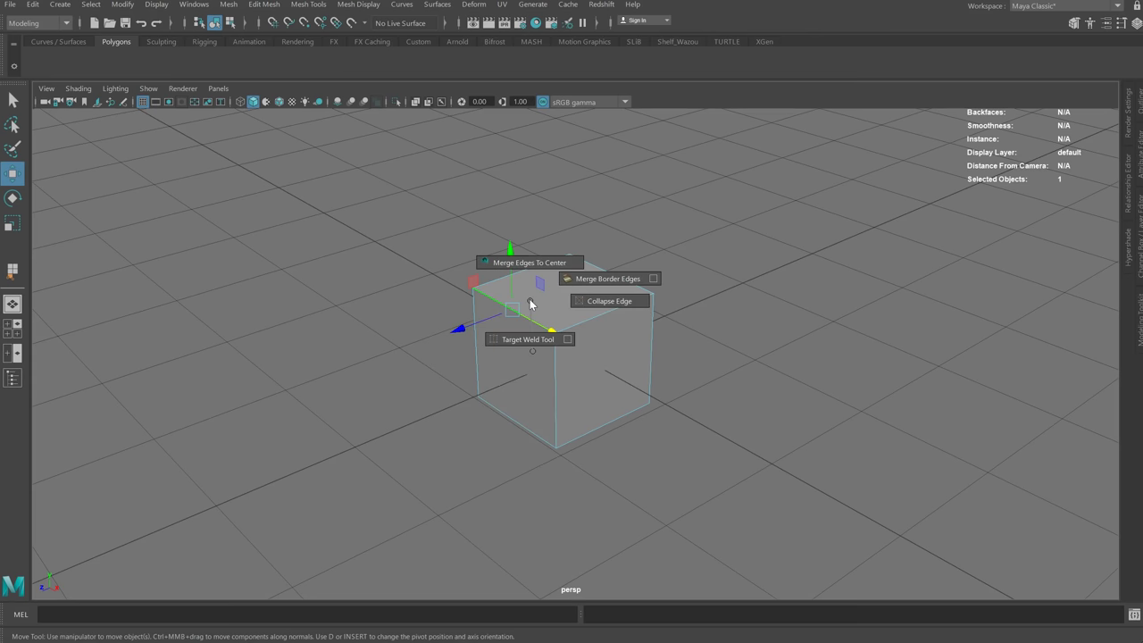
left_click(526, 297)
right_click(543, 312, "shift")
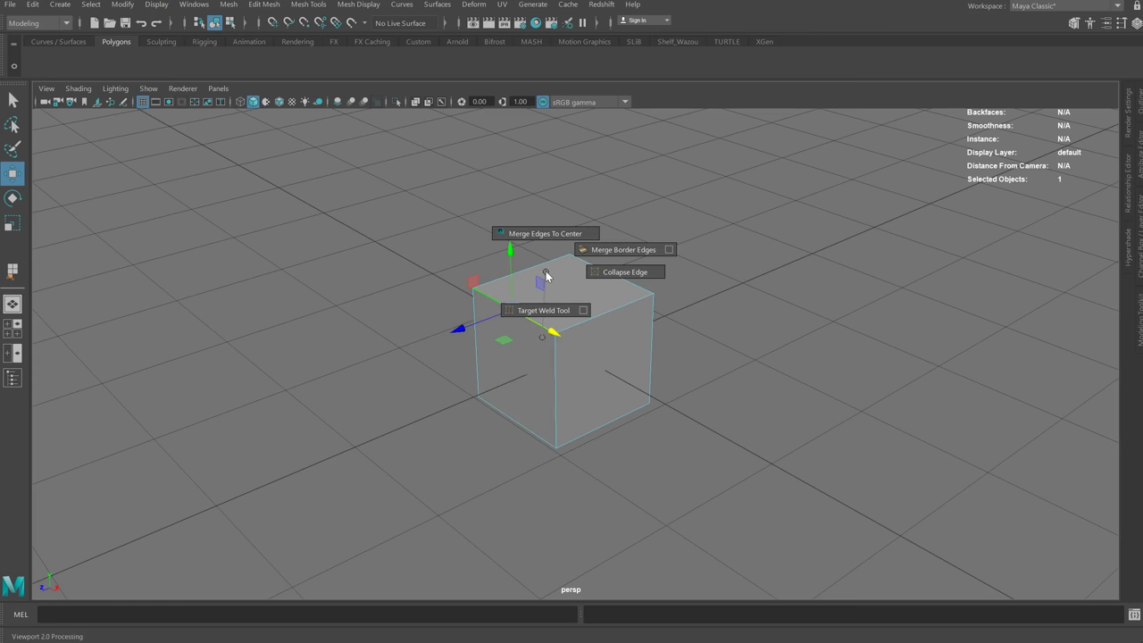
left_click(546, 271)
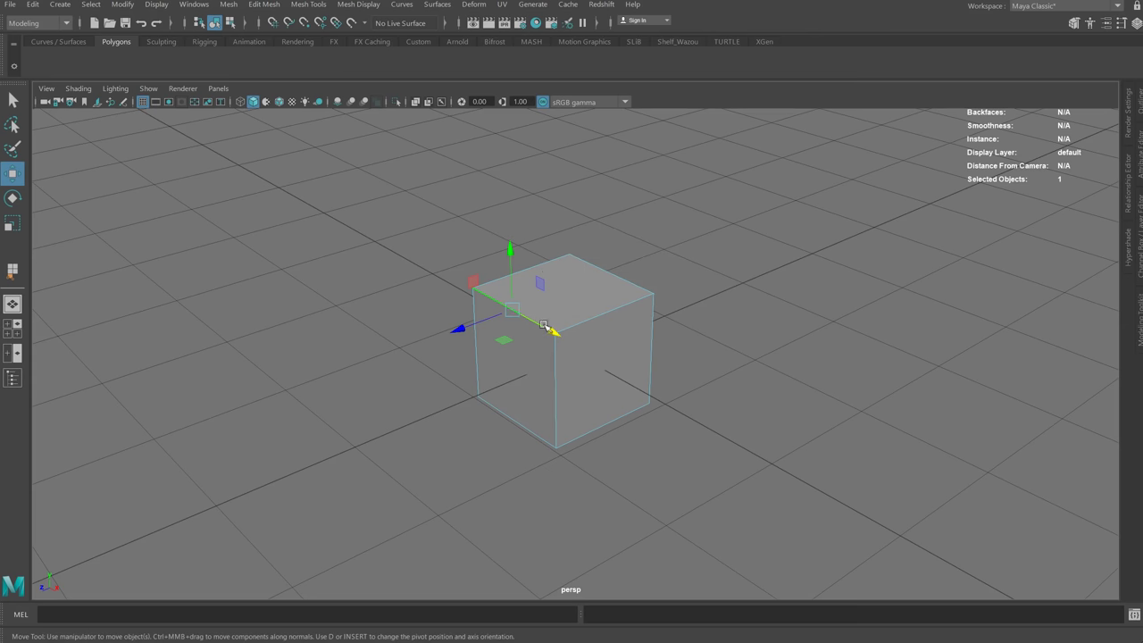
right_click(557, 313, "shift")
left_click(541, 313)
right_click(545, 315, "shift")
left_click(535, 327)
- Review the Multi-Cut Tool Settings window (Snap Step 10%), then close it
right_click(551, 345, "shift")
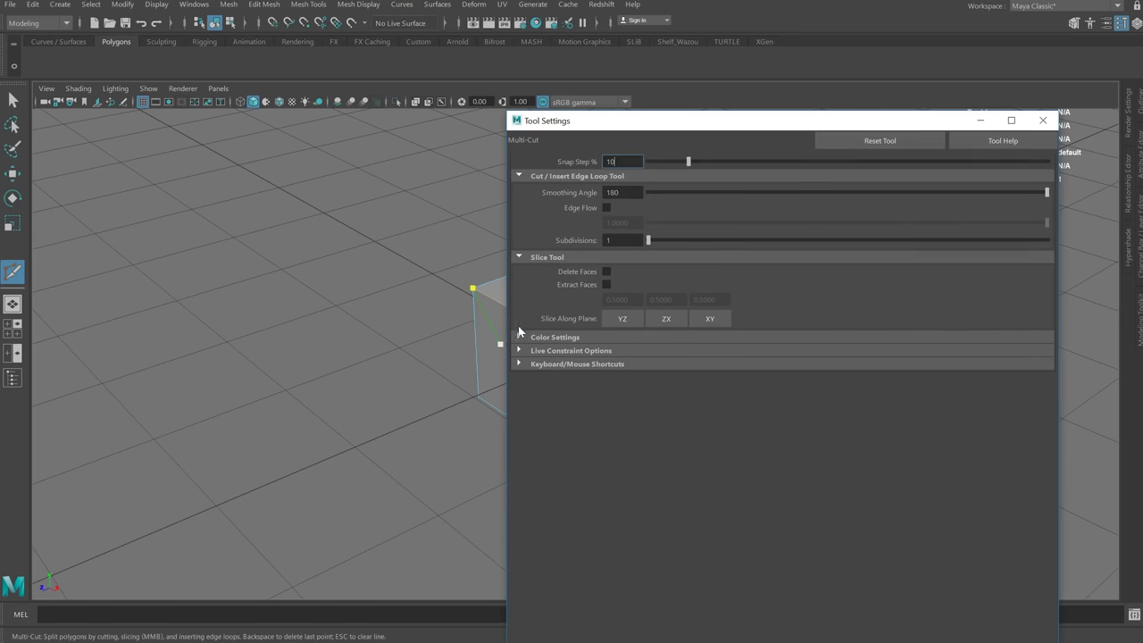
left_click_drag(630, 123, 538, 122)
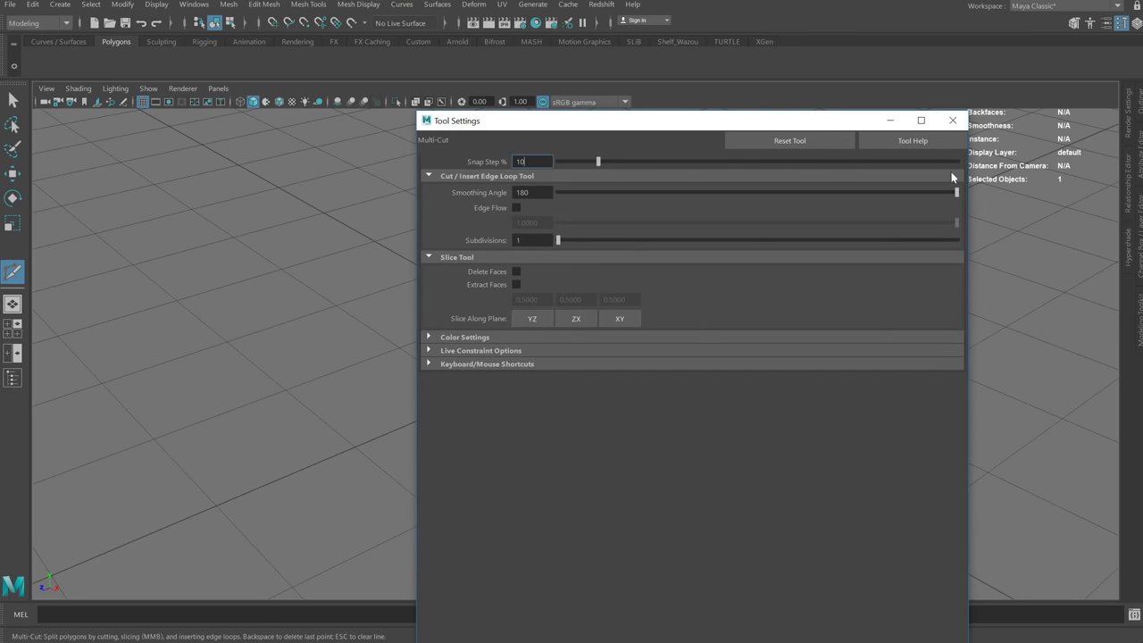
left_click(953, 121)
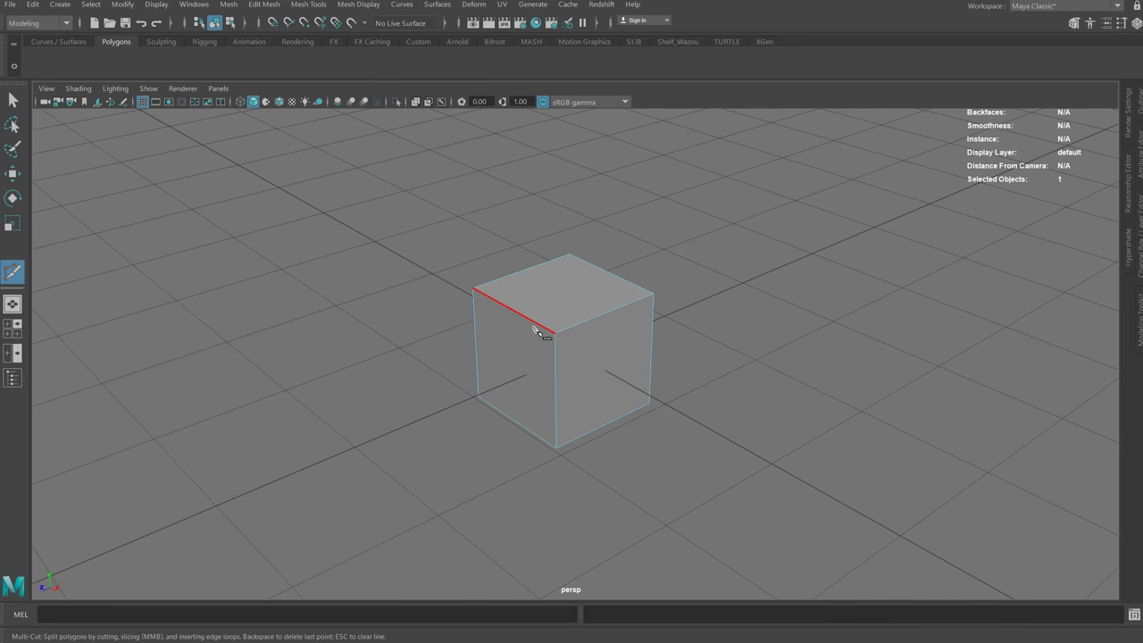
- Return to the Move tool with W and show, then hide, the Space hotbox
key("w")
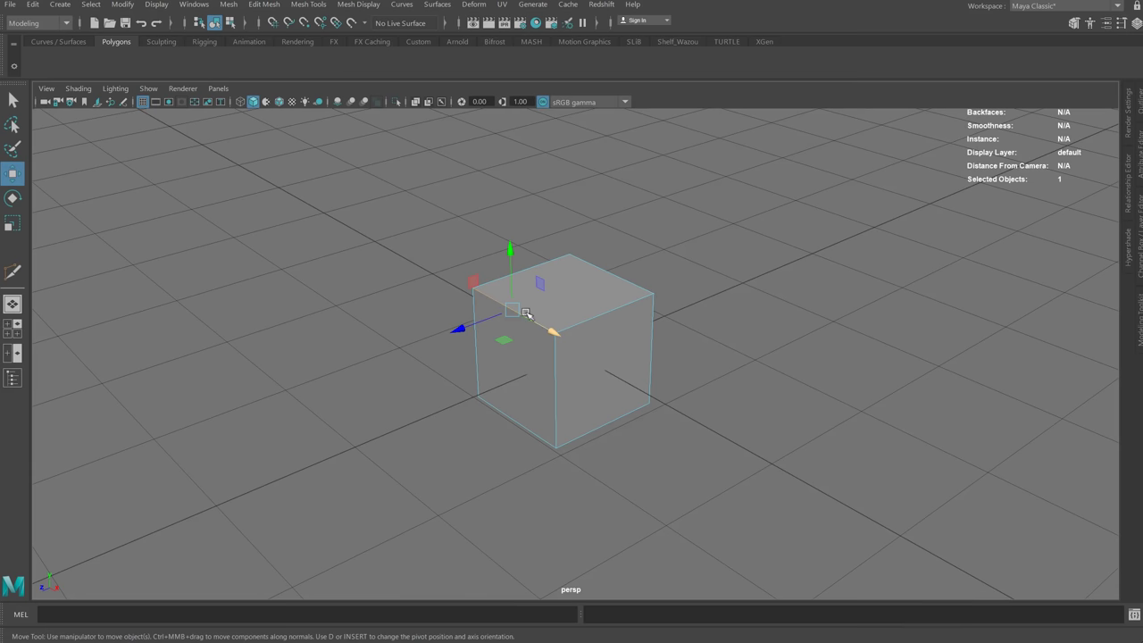
right_click(522, 314, "shift")
key("space")
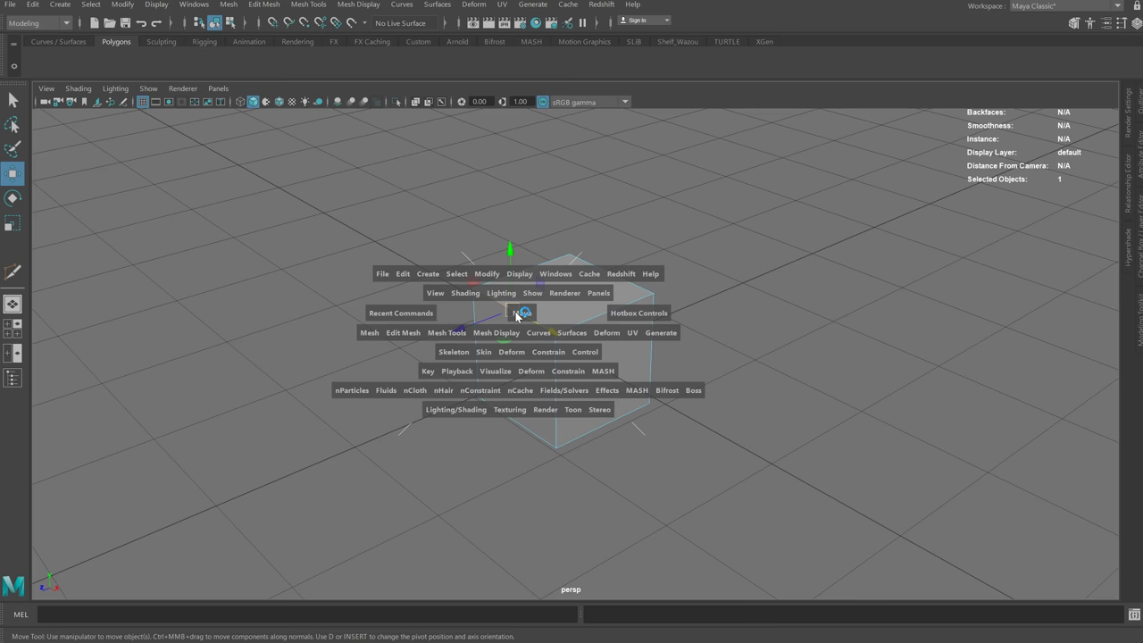
key("space")
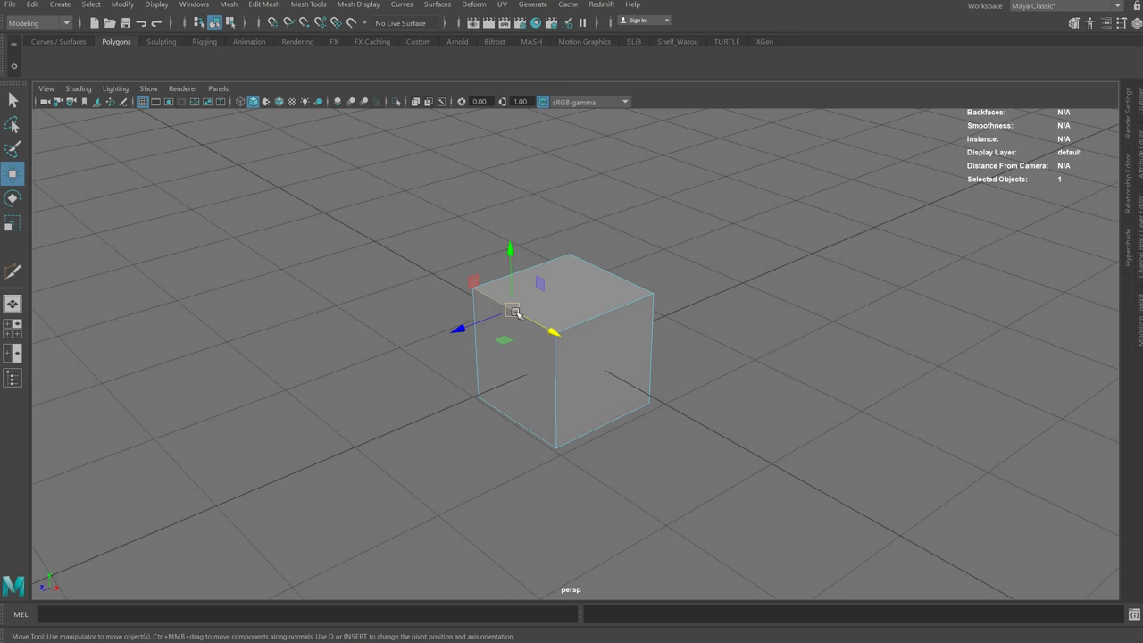
- Toggle between four-view and single perspective layout and deselect the cube
key("space")
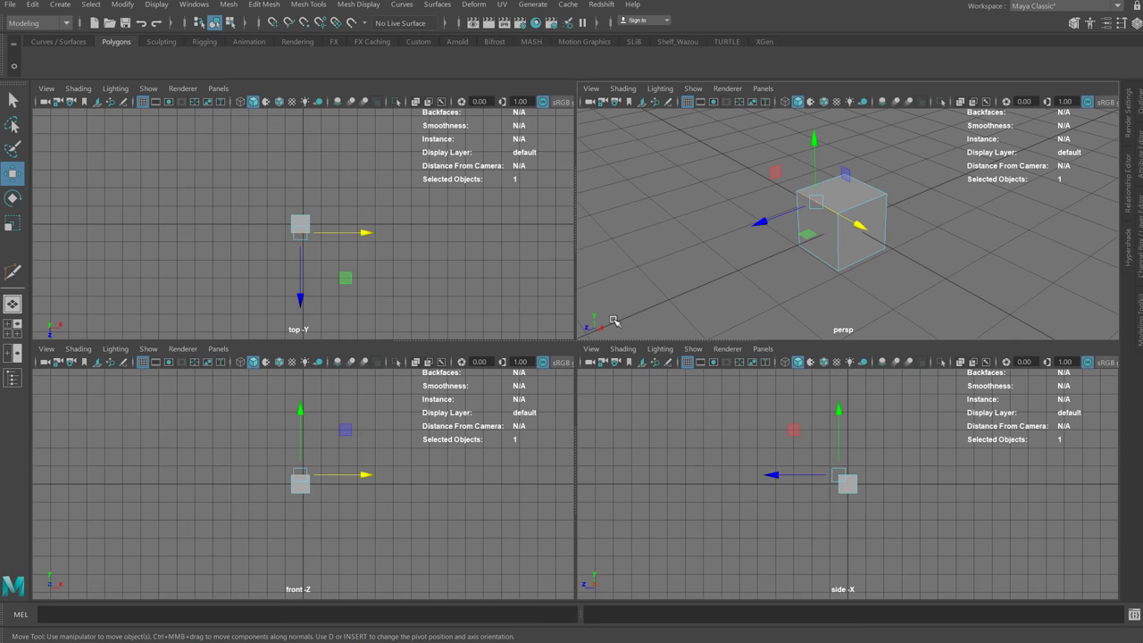
key("space")
key("space")
key("space")
key("space")
key("space")
key("space")
left_click(755, 278)
key("space")
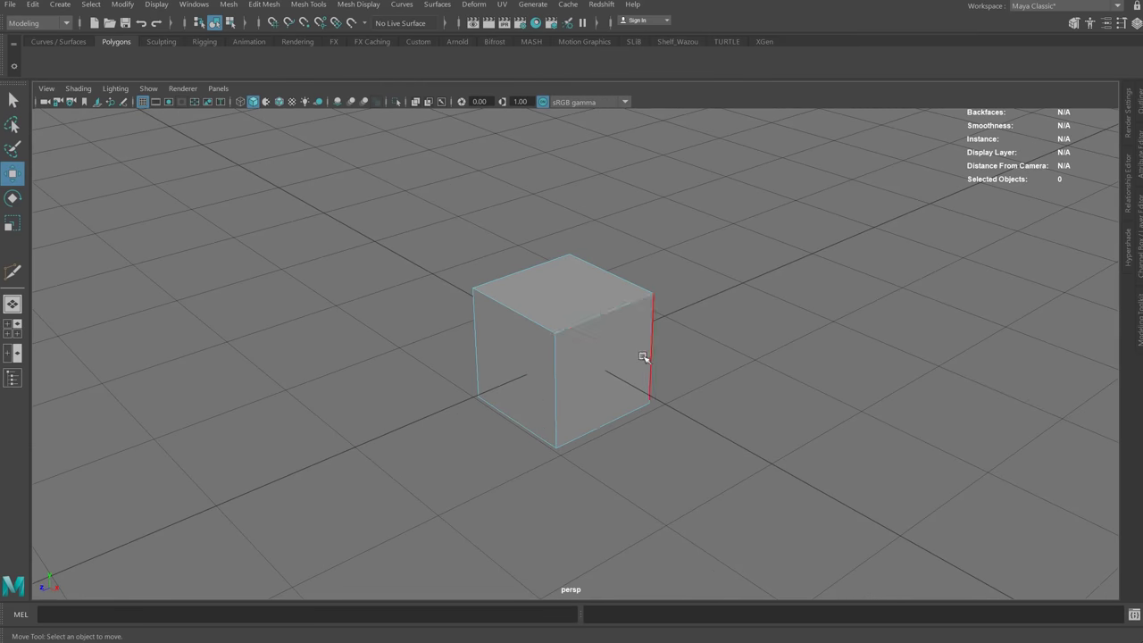
right_click_drag(556, 346, 607, 314)
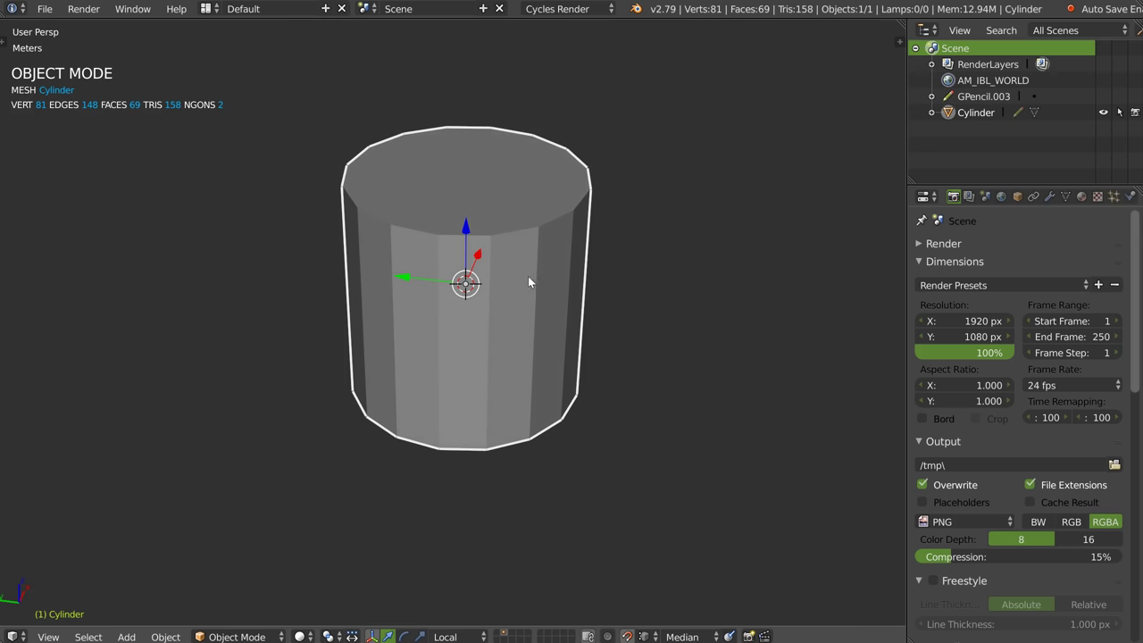
- Put the cylinder into Edit Mode with Vertex select mode
key("Tab")
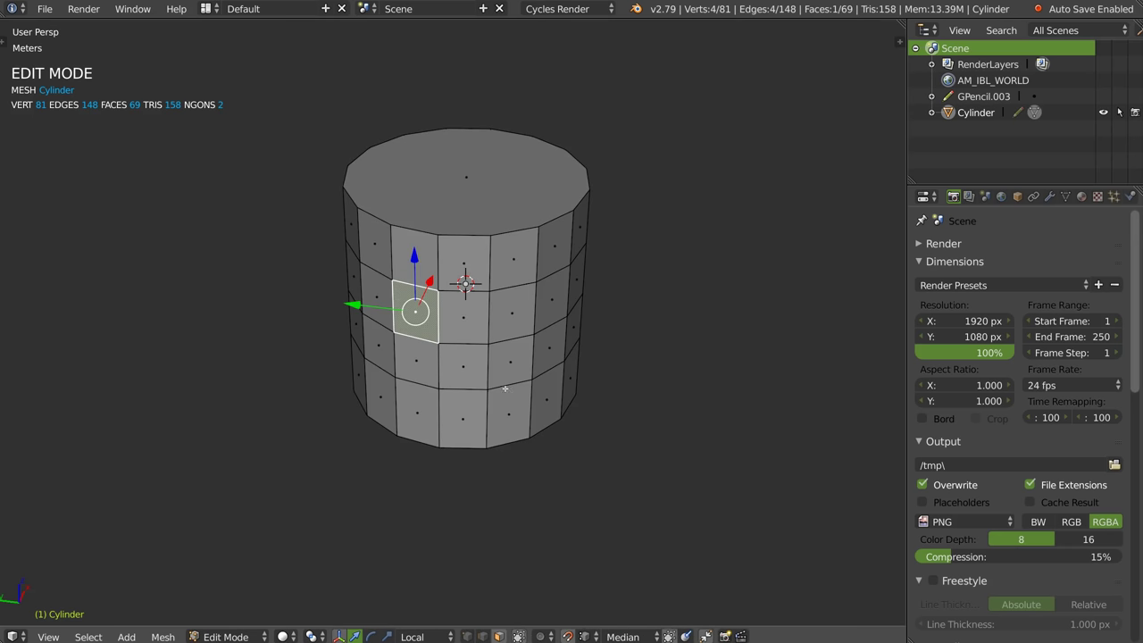
key("ctrl+Tab")
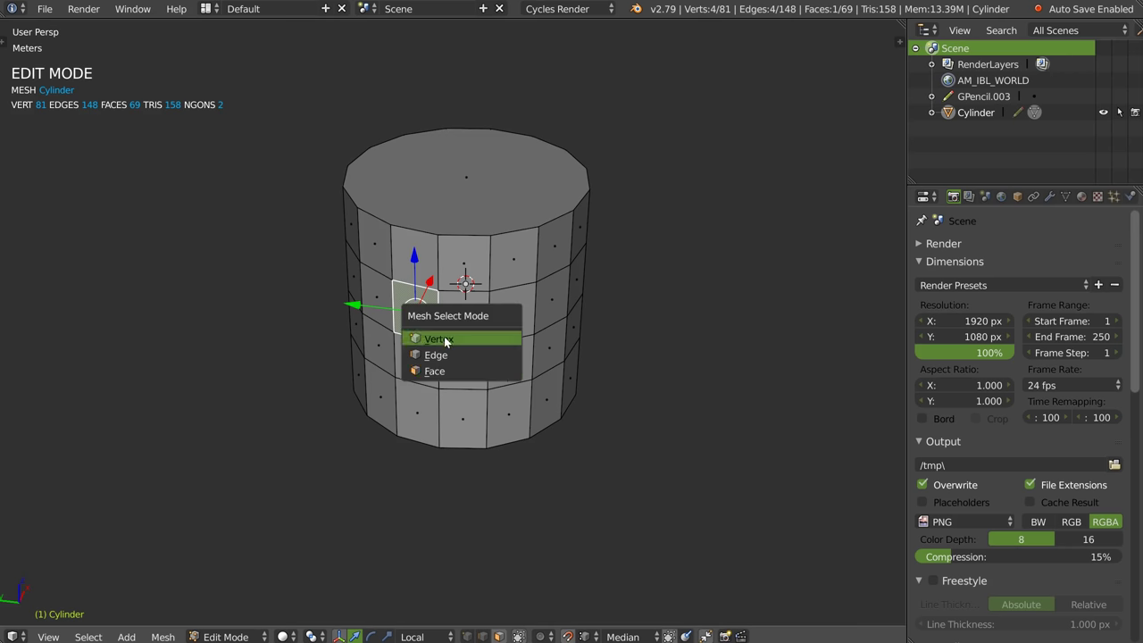
left_click(445, 340)
- Select several cylinder vertices, then open User Preferences to the Add-ons section
right_click(489, 235)
right_click(536, 282)
right_click(487, 310)
right_click(490, 354)
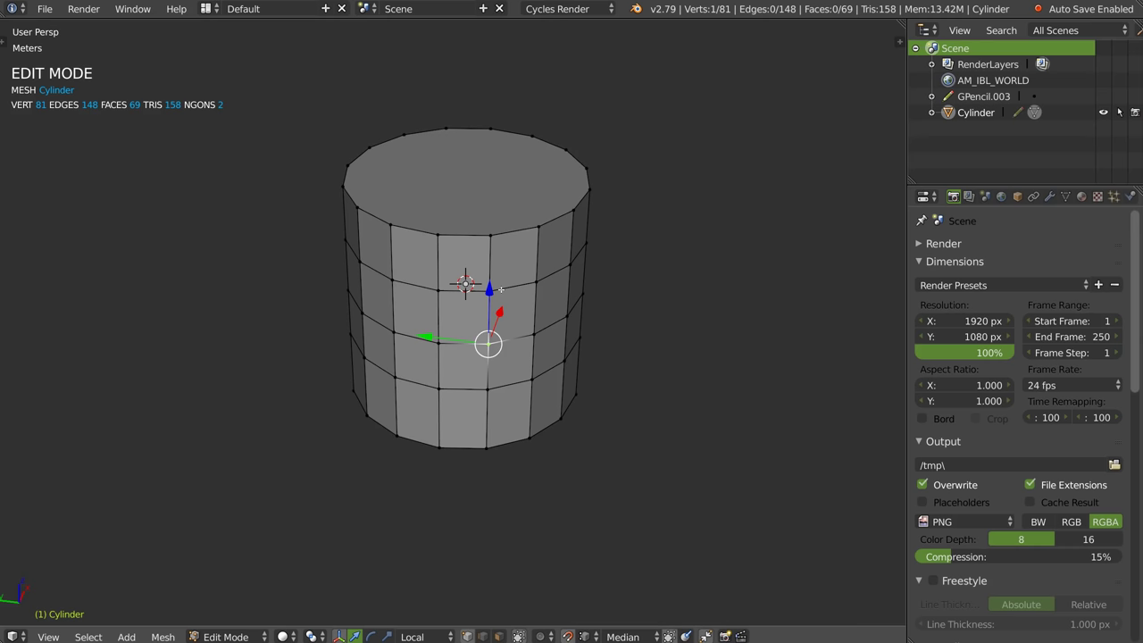
middle_click_drag(505, 290, 510, 293)
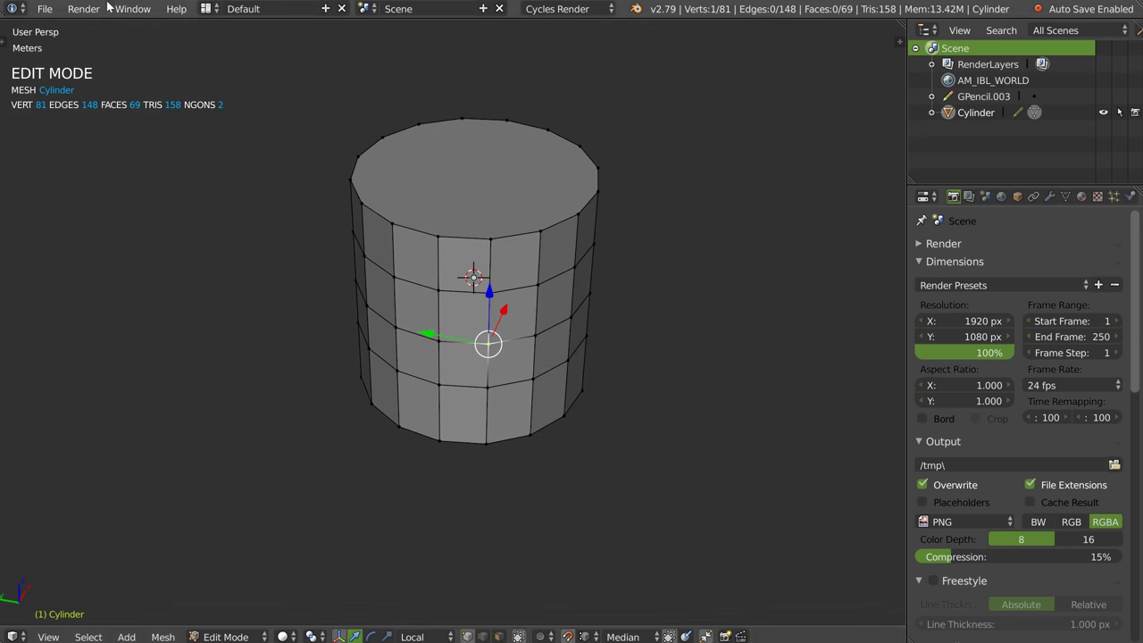
key("ctrl+alt+u")
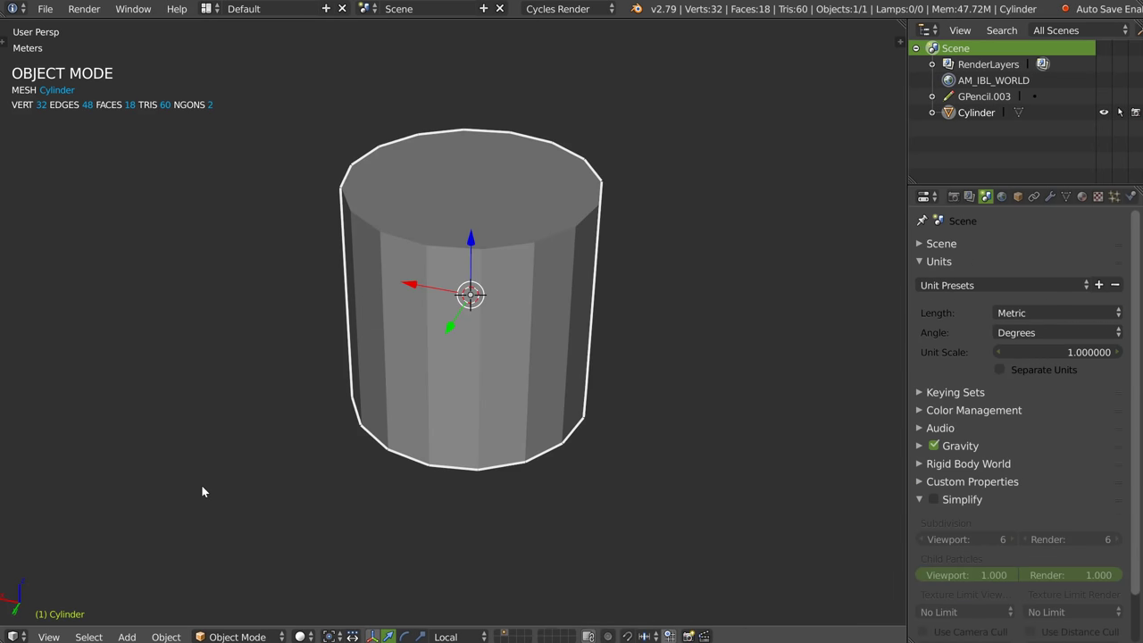
- Toggle the cylinder between Edit Mode and Object Mode via the Tab mode pie, mesh unchanged
middle_click_drag(510, 214, 491, 202)
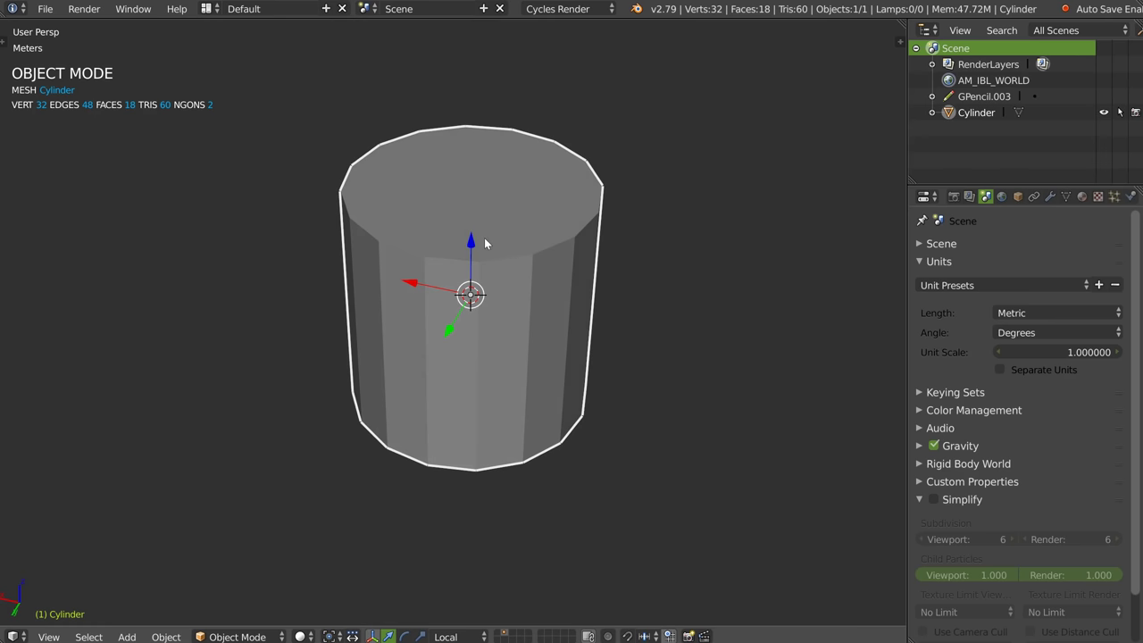
key("Tab")
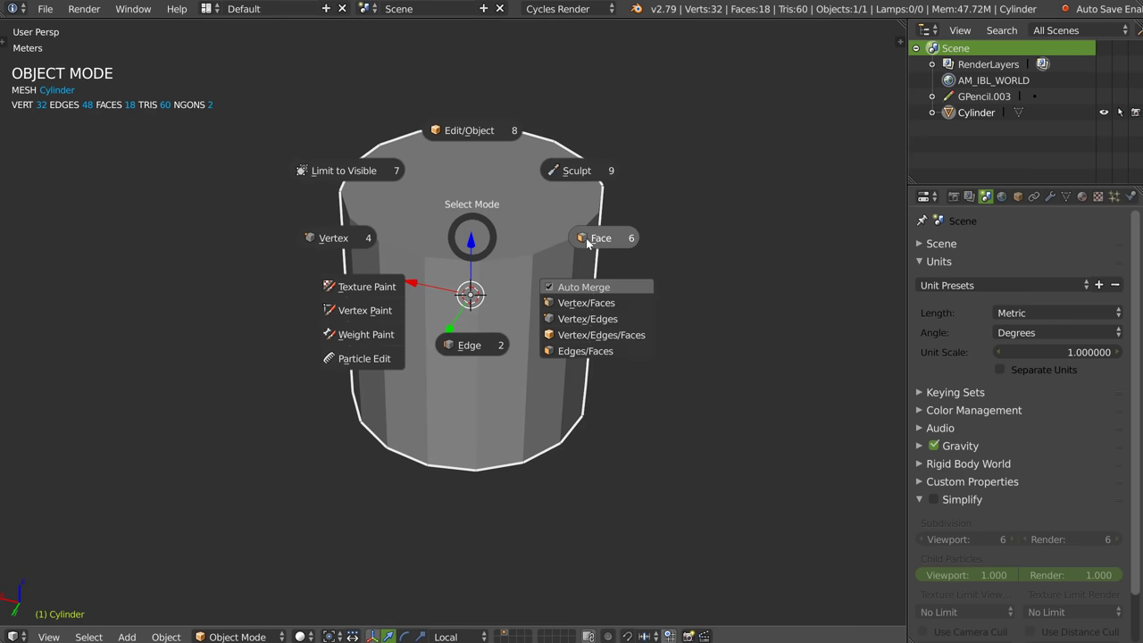
left_click(588, 237)
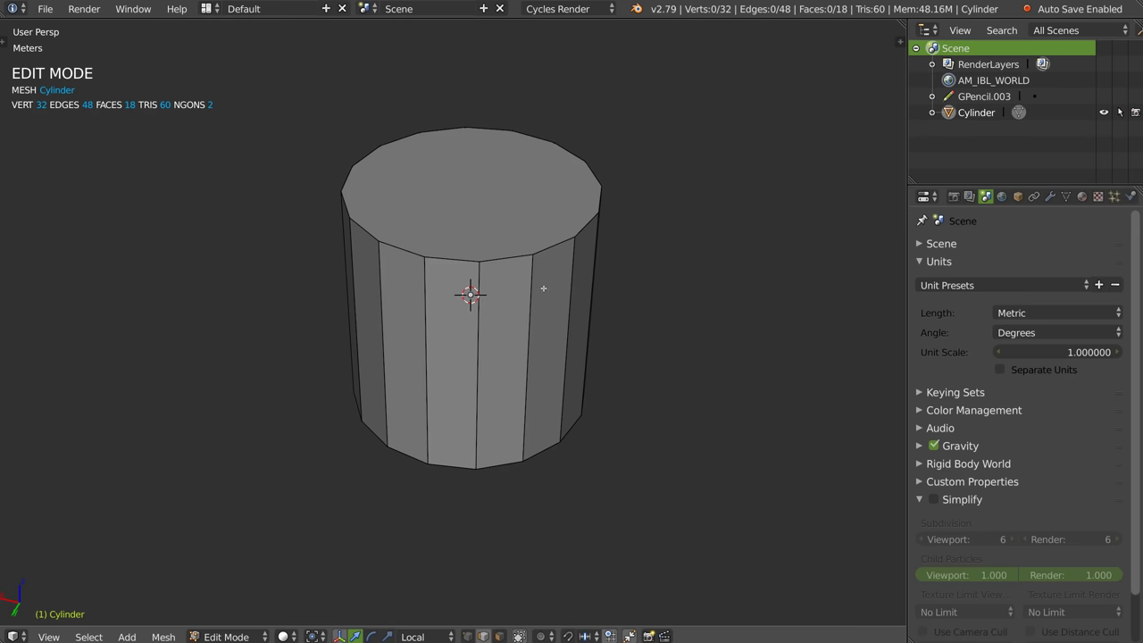
key("Tab")
key("Tab")
key("Tab")
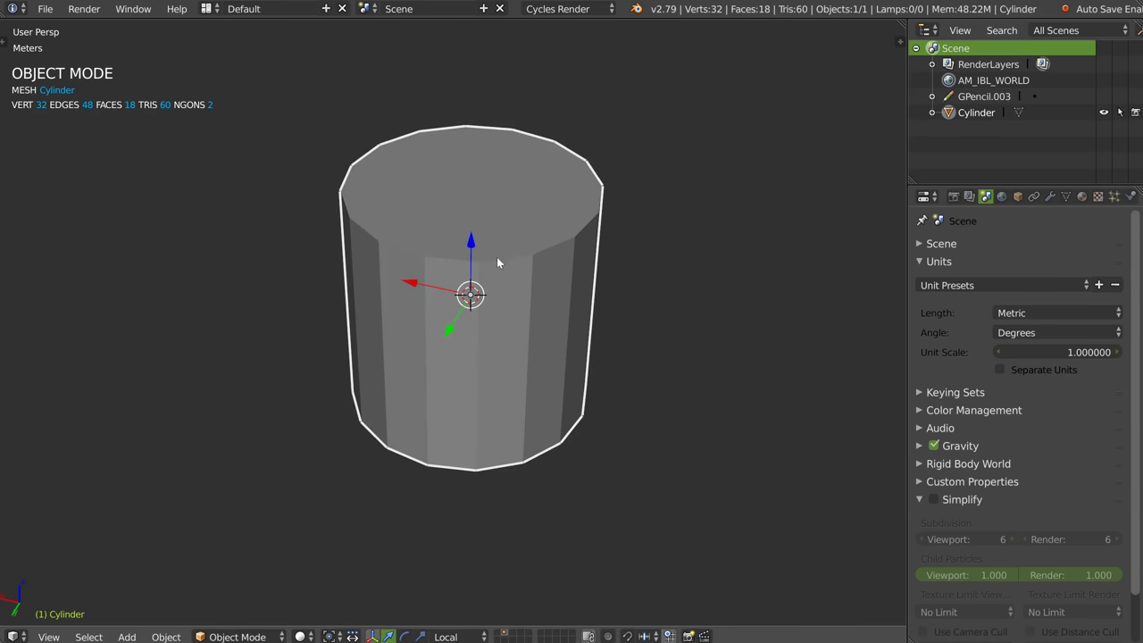
key("Tab")
left_click(485, 188)
key("Tab")
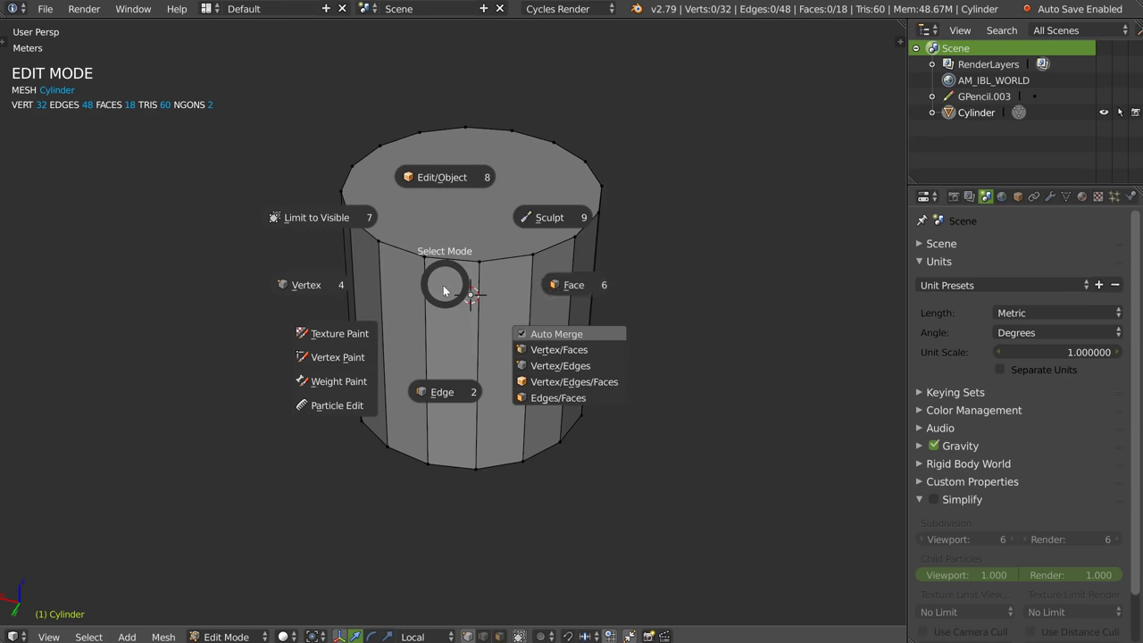
left_click(574, 284)
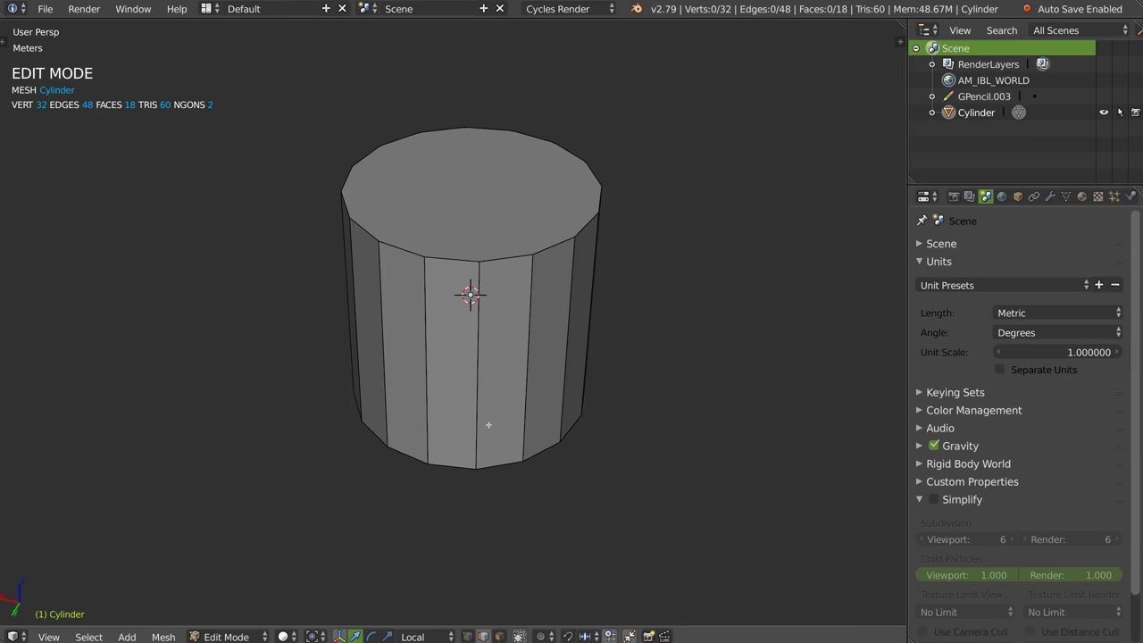
key("Tab")
key("Tab")
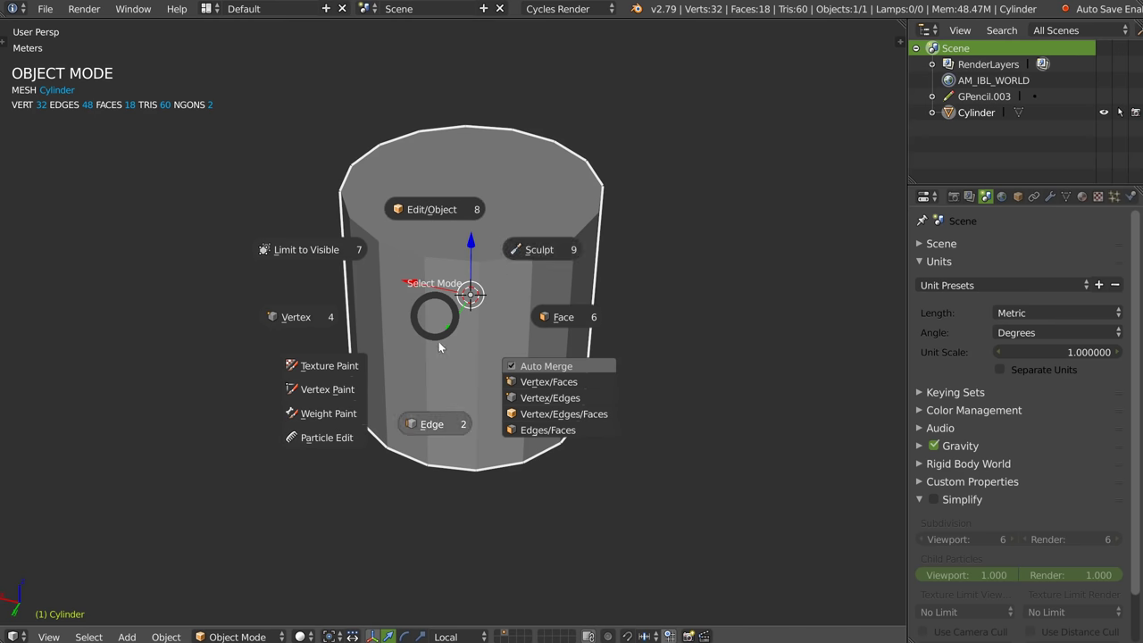
- Sculpt the cylinder's top rim in Sculpt Mode, then undo the deformation
left_click(536, 250)
mouse_move(592, 158)
left_mouse_down()
mouse_move(628, 140)
mouse_move(637, 197)
mouse_move(604, 288)
left_mouse_up()
key("ctrl+z")
key("ctrl+z")
key("ctrl+z")
key("ctrl+z")
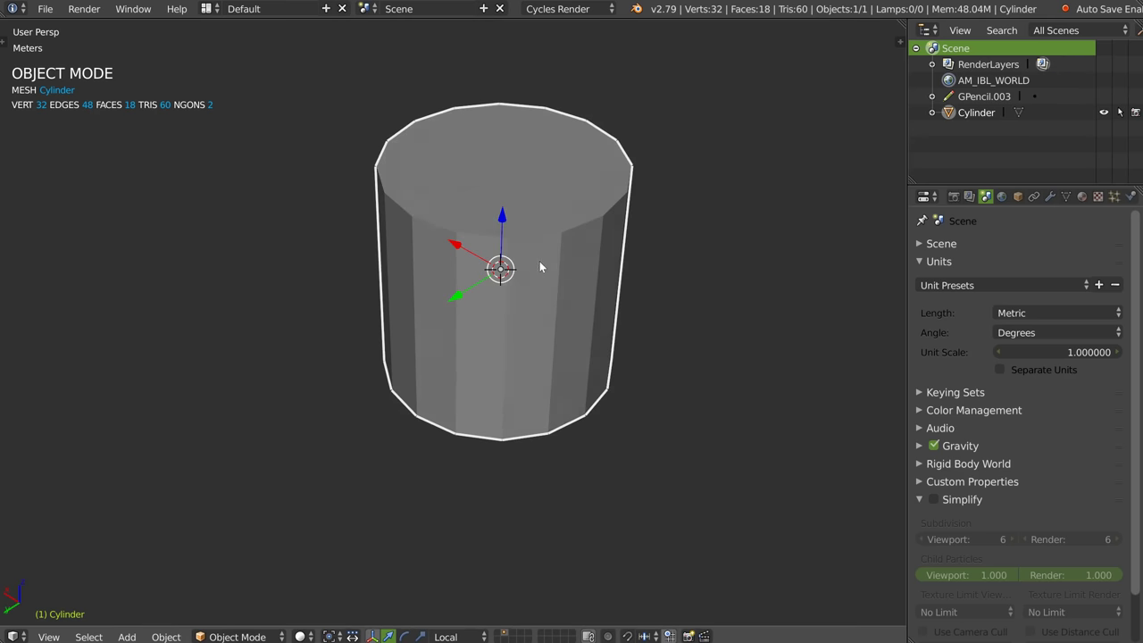
- Toggle the cylinder through Edit Mode from the mode pie while orbiting to view its top
middle_click_drag(540, 265, 458, 308)
key("Tab")
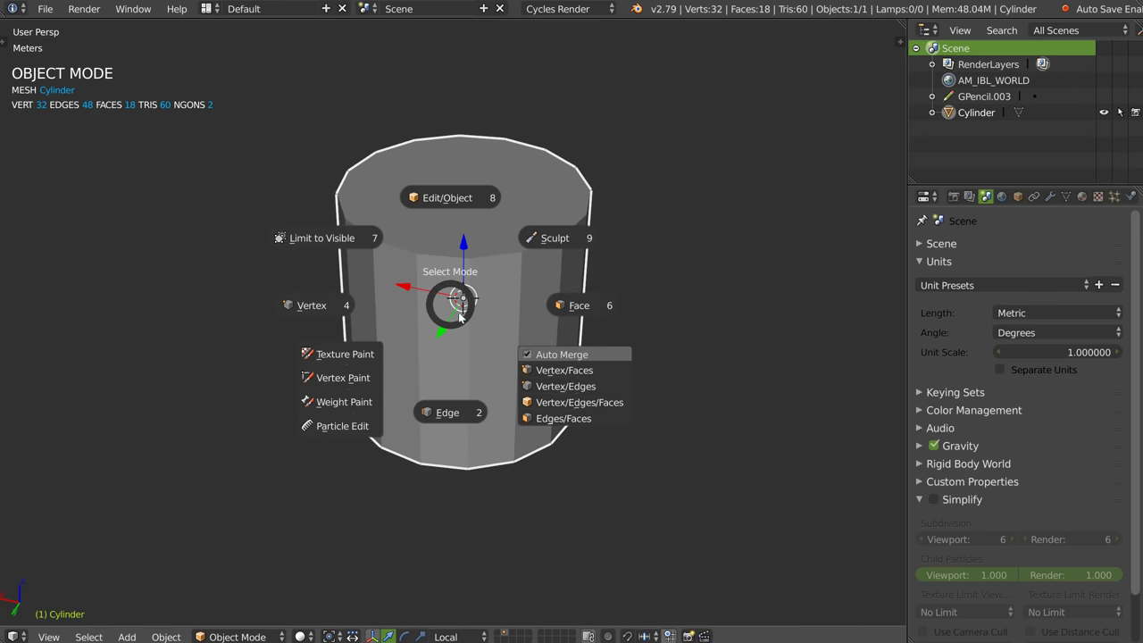
left_click(458, 301)
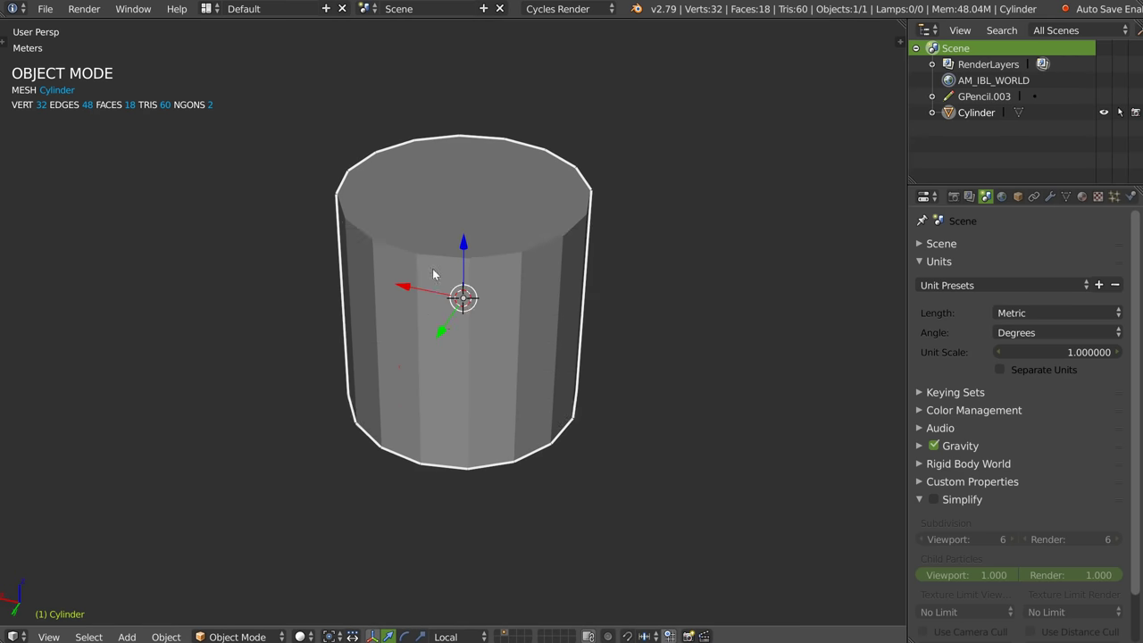
key("Tab")
key("Tab")
left_click(465, 411)
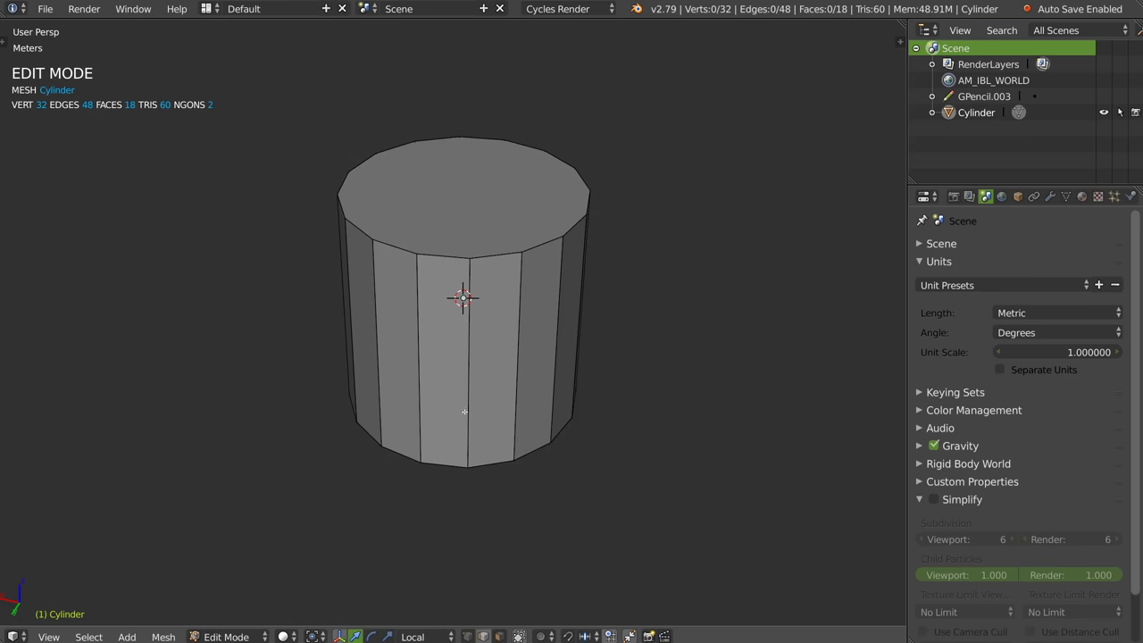
key("Tab")
middle_click_drag(490, 322, 497, 229)
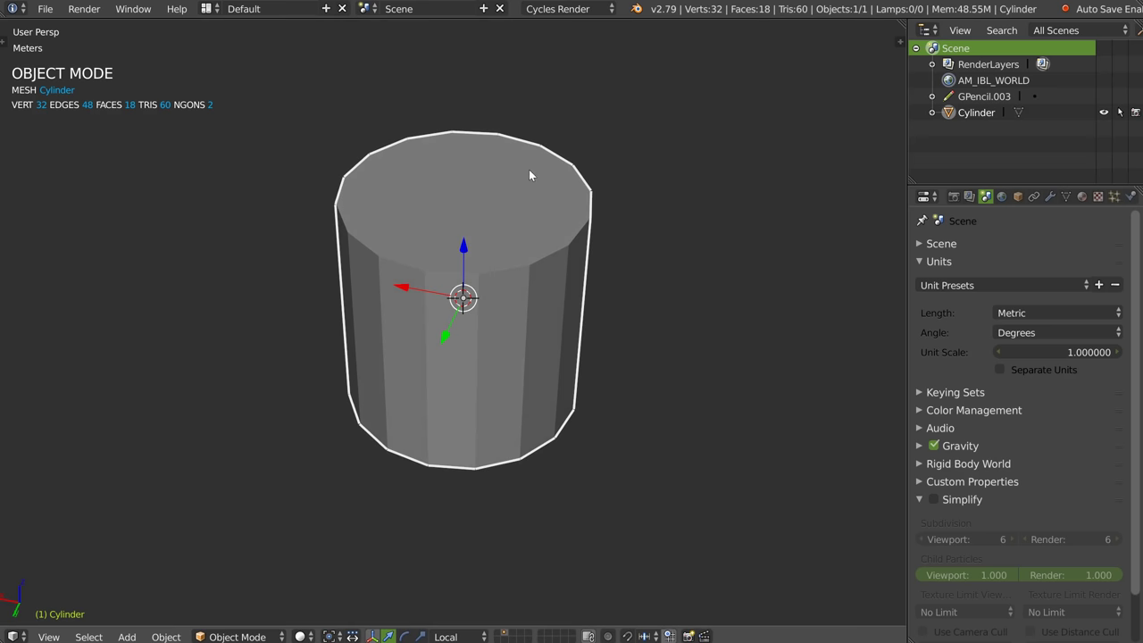
middle_click_drag(468, 230, 466, 237)
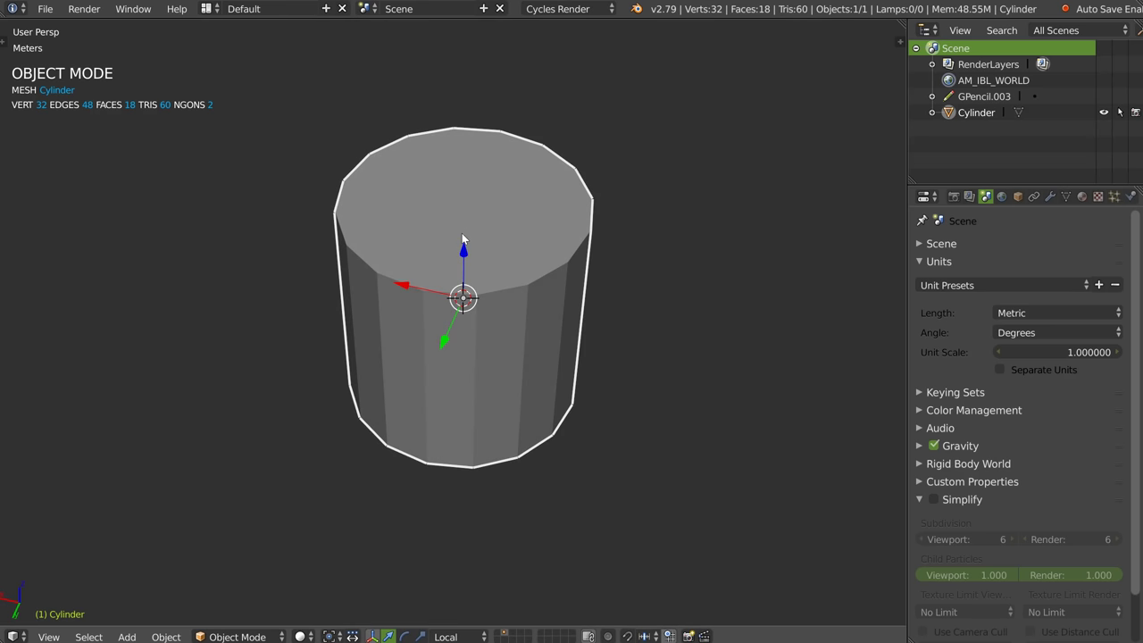
- Browse the Pie Snapping menu and turn snapping on with Shift+Tab
key("ctrl+shift+Tab")
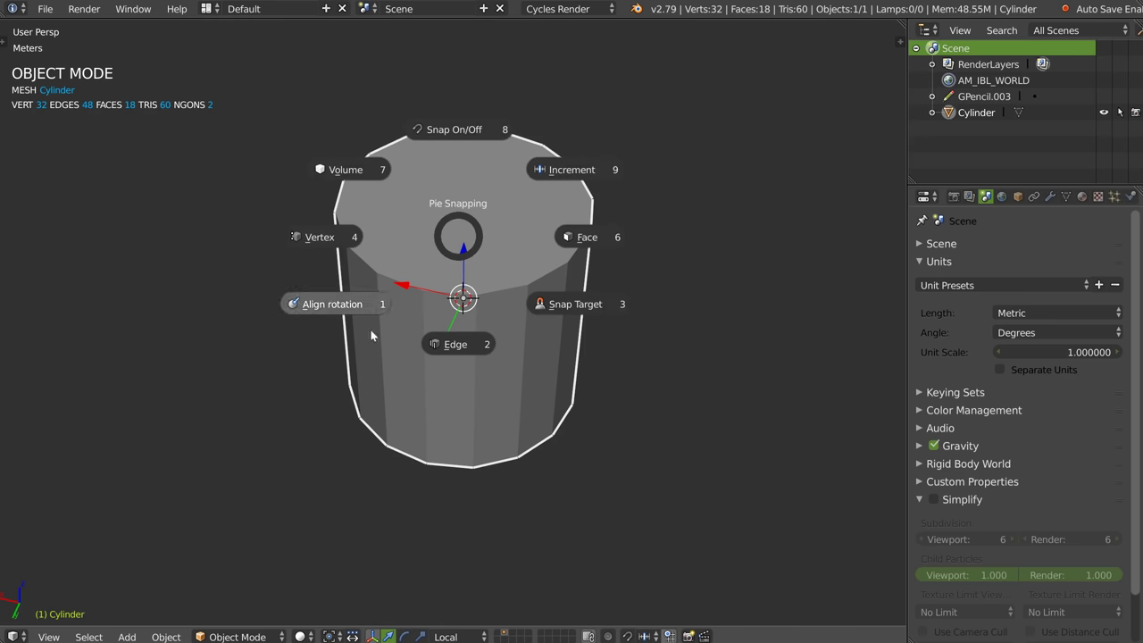
left_click(443, 261)
key("ctrl+shift+Tab")
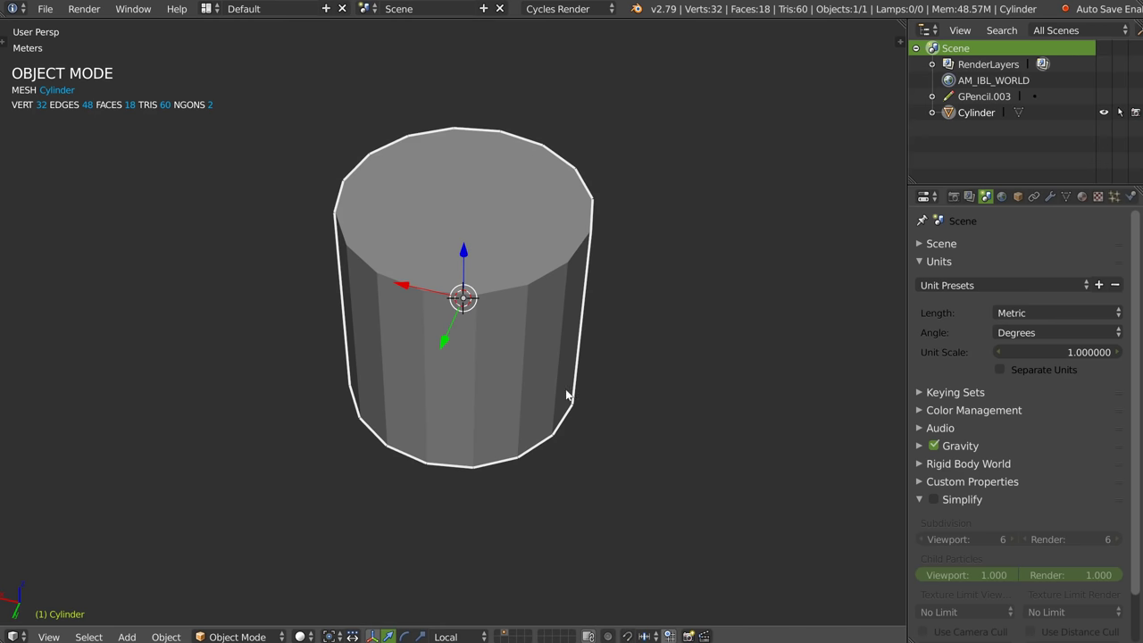
key("shift+Tab")
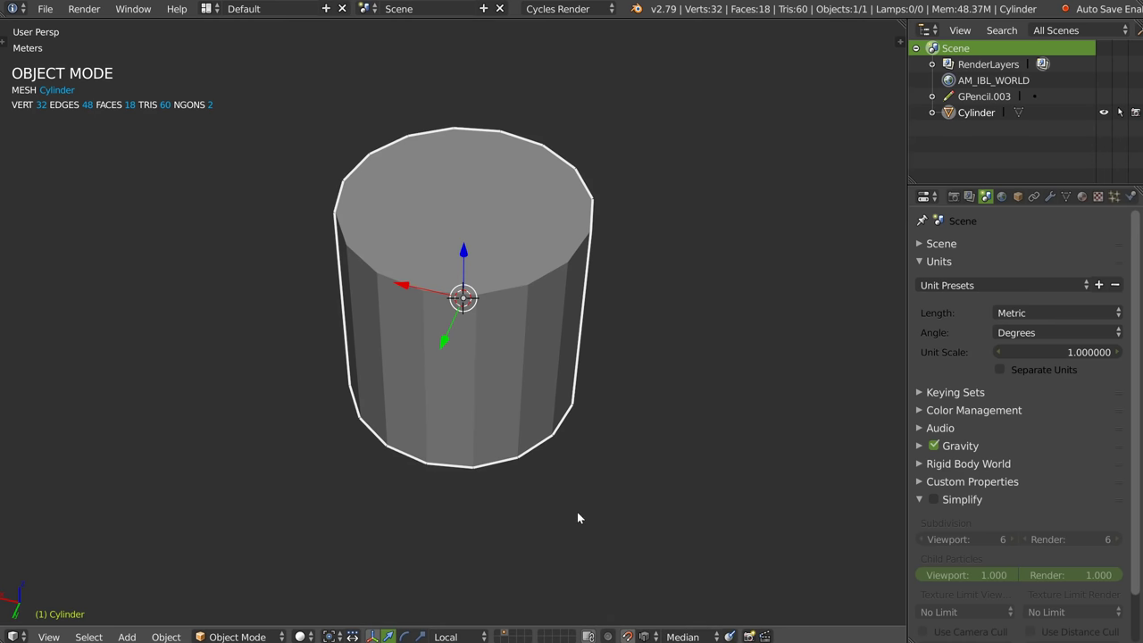
key("ctrl+shift+Tab")
key("Escape")
key("ctrl+shift+Tab")
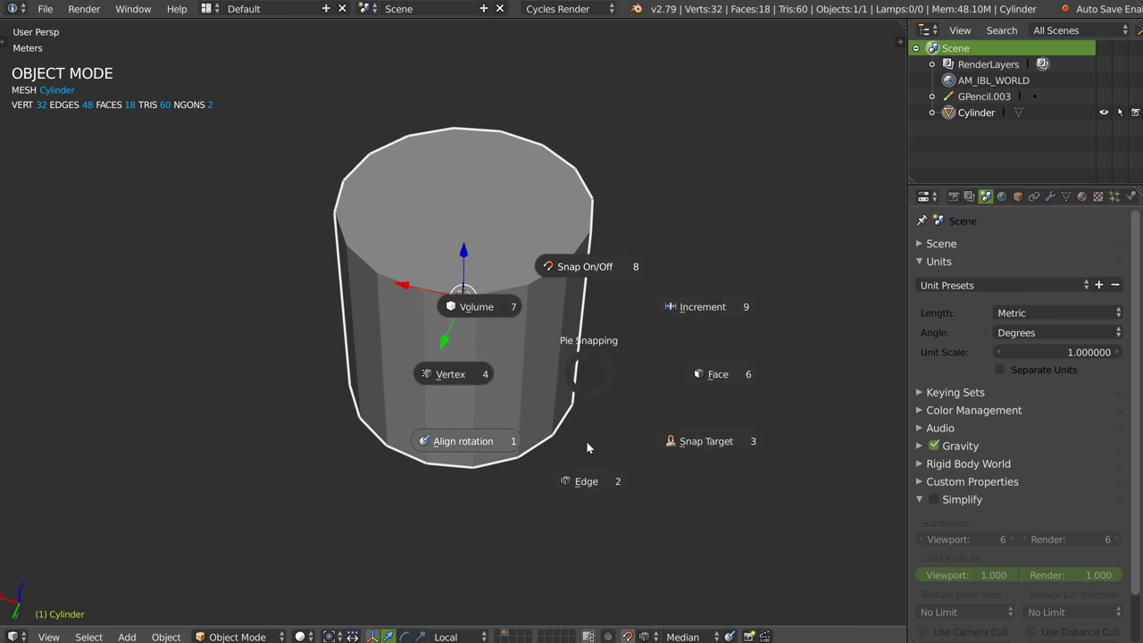
left_click(449, 443)
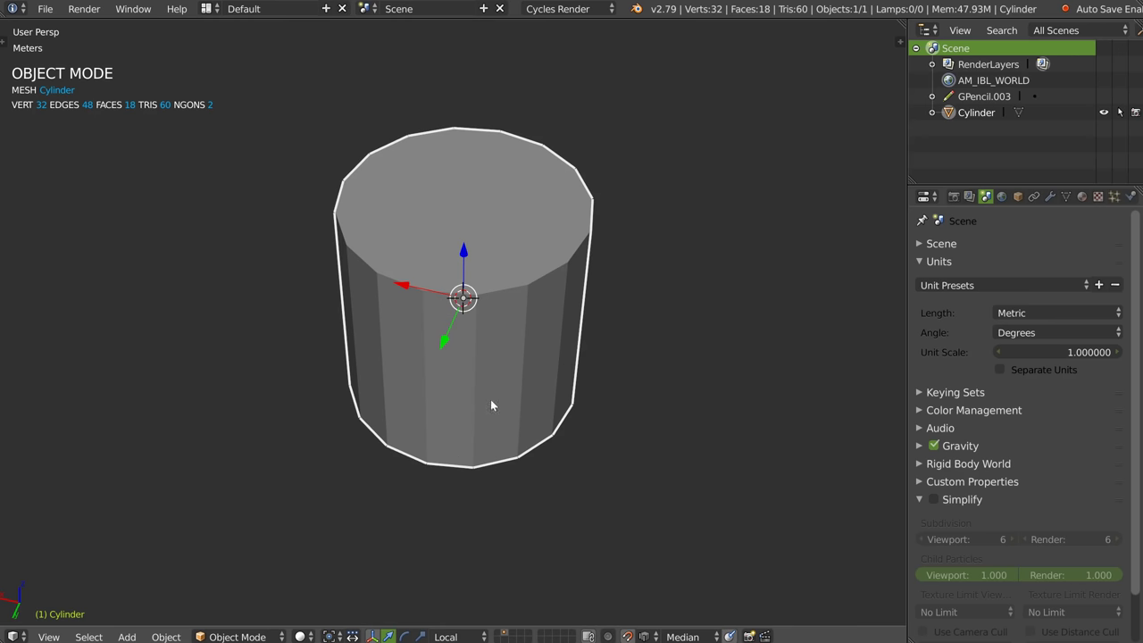
- Browse the Snap Target choices, leaving the snap target set to Median
key("ctrl+shift+Tab")
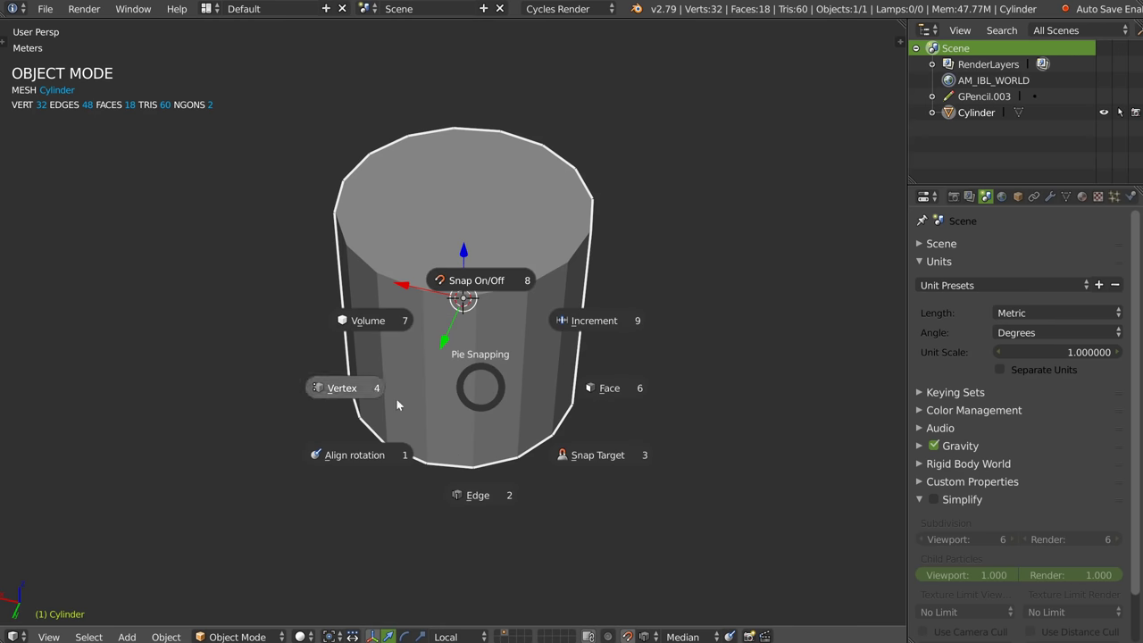
left_click(604, 461)
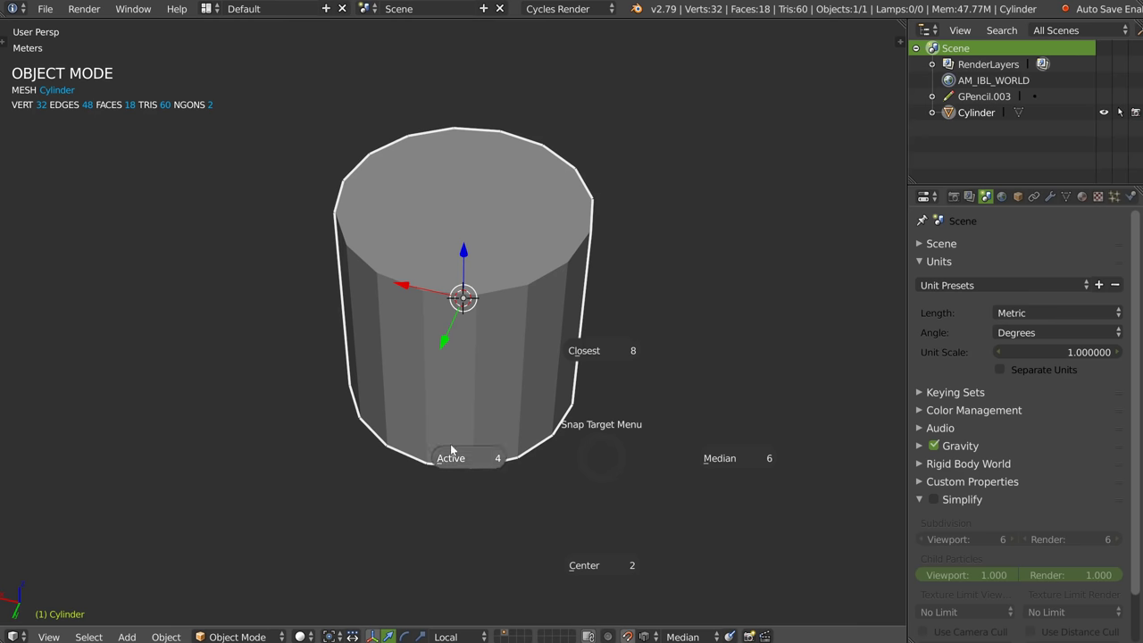
left_click(517, 312)
key("period")
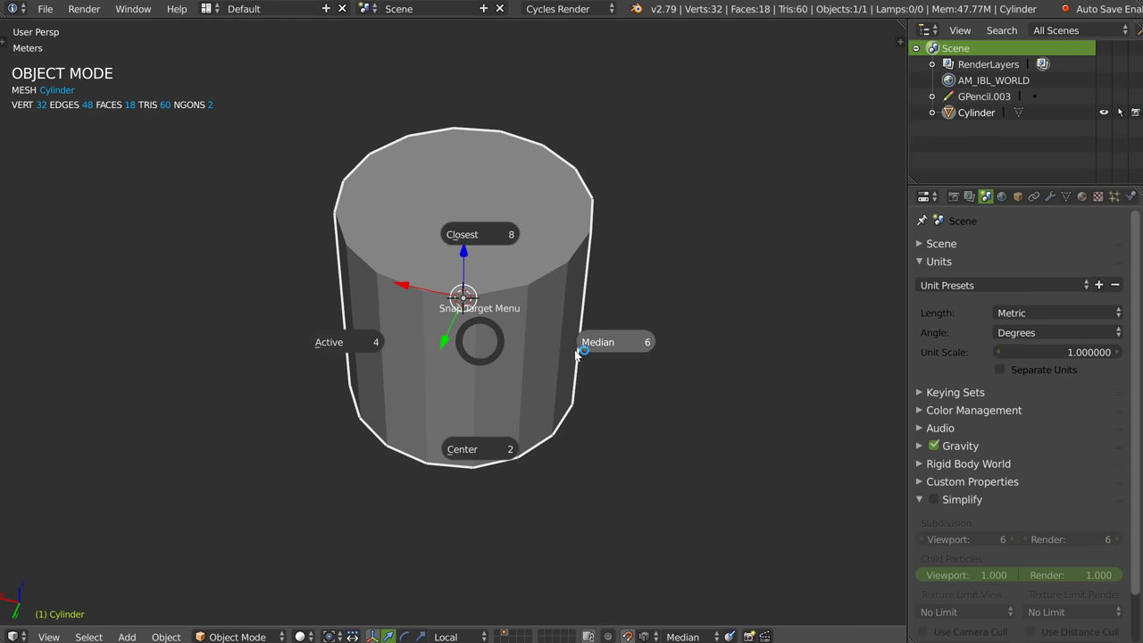
key("ctrl+shift+Tab")
left_click(532, 361)
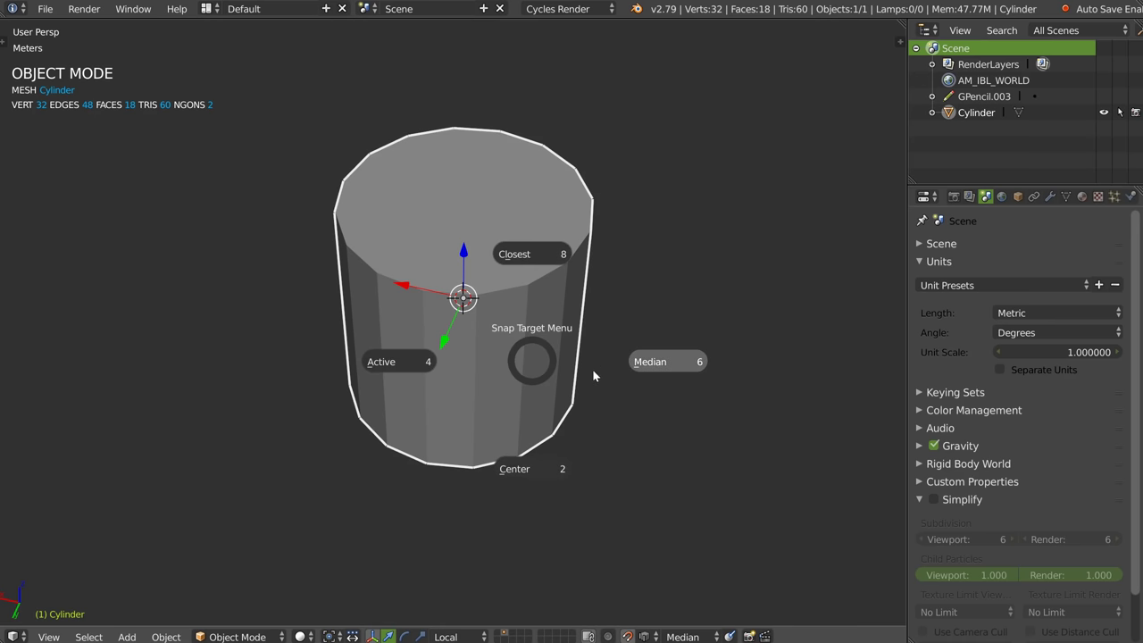
left_click(383, 361)
key("ctrl+shift+Tab")
left_click(518, 451)
left_click(505, 373)
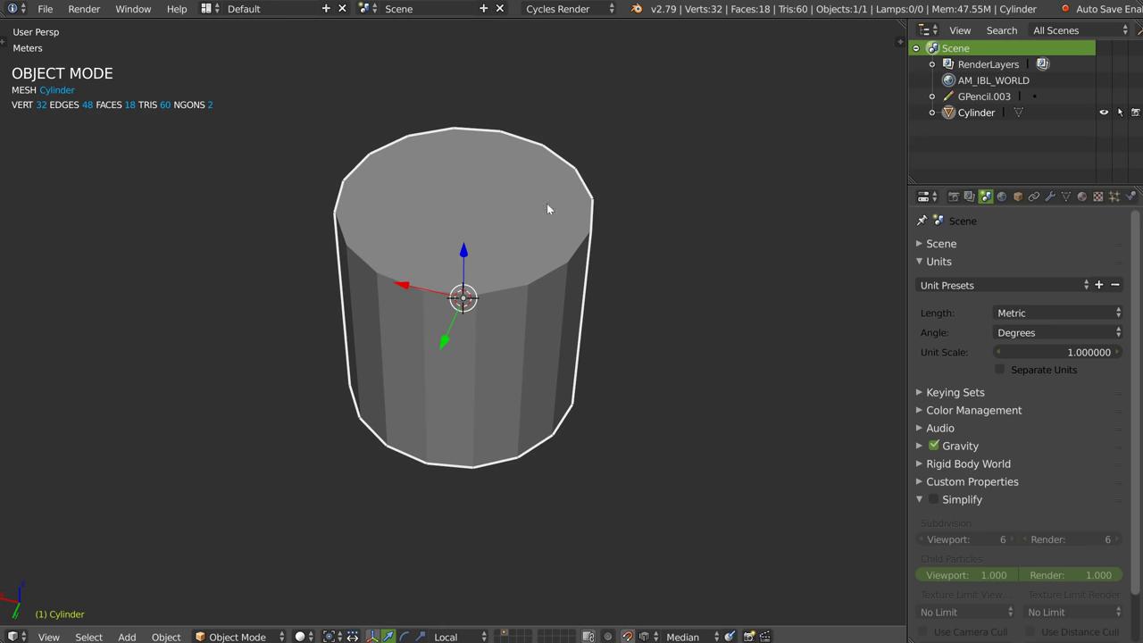
key("shift+s")
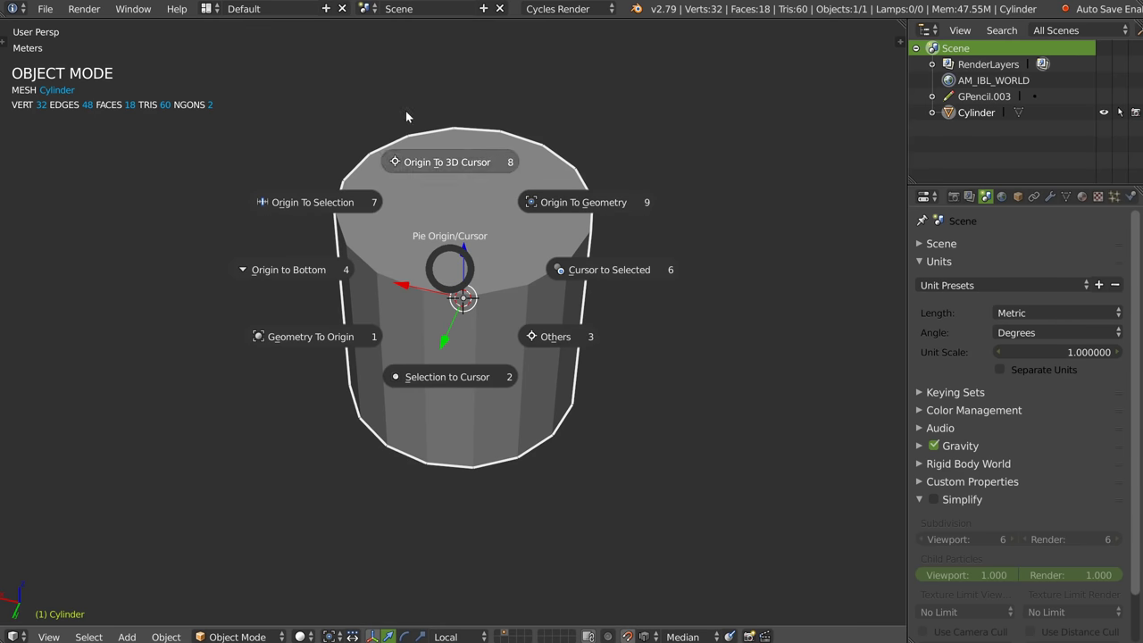
left_click(562, 332)
key("Escape")
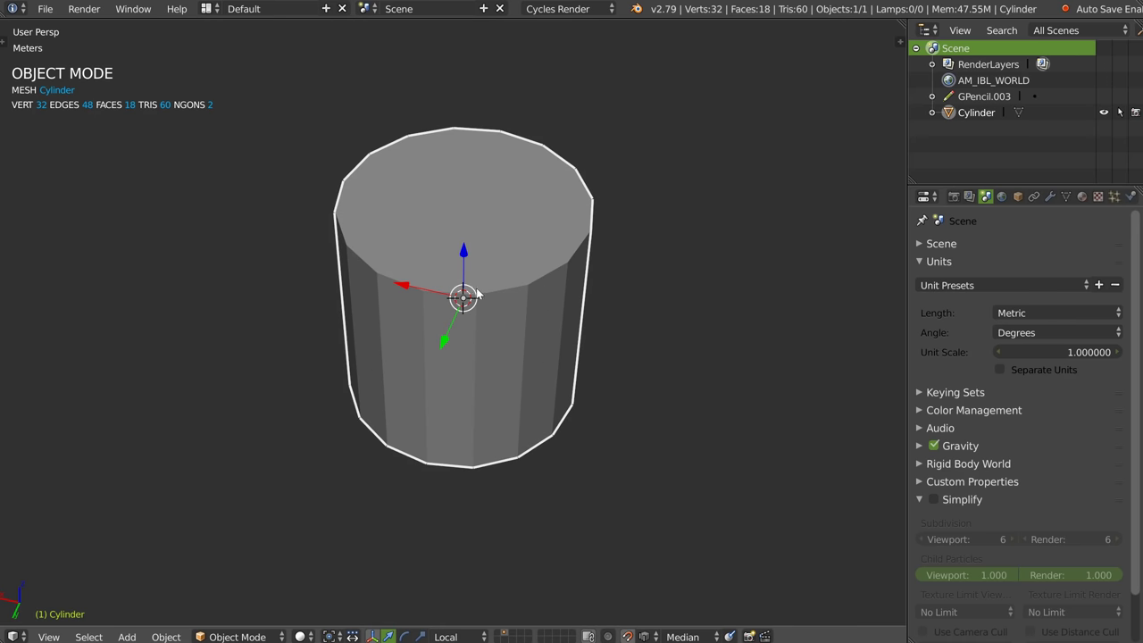
key("shift+s")
left_click(593, 393)
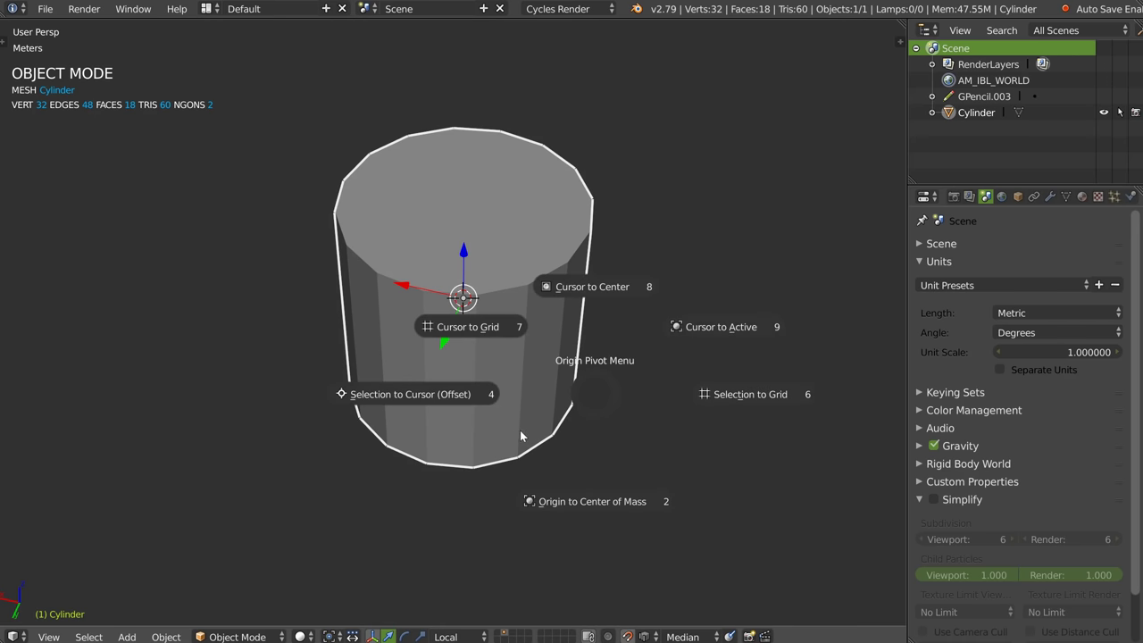
left_click(522, 426)
middle_click_drag(521, 133, 524, 209)
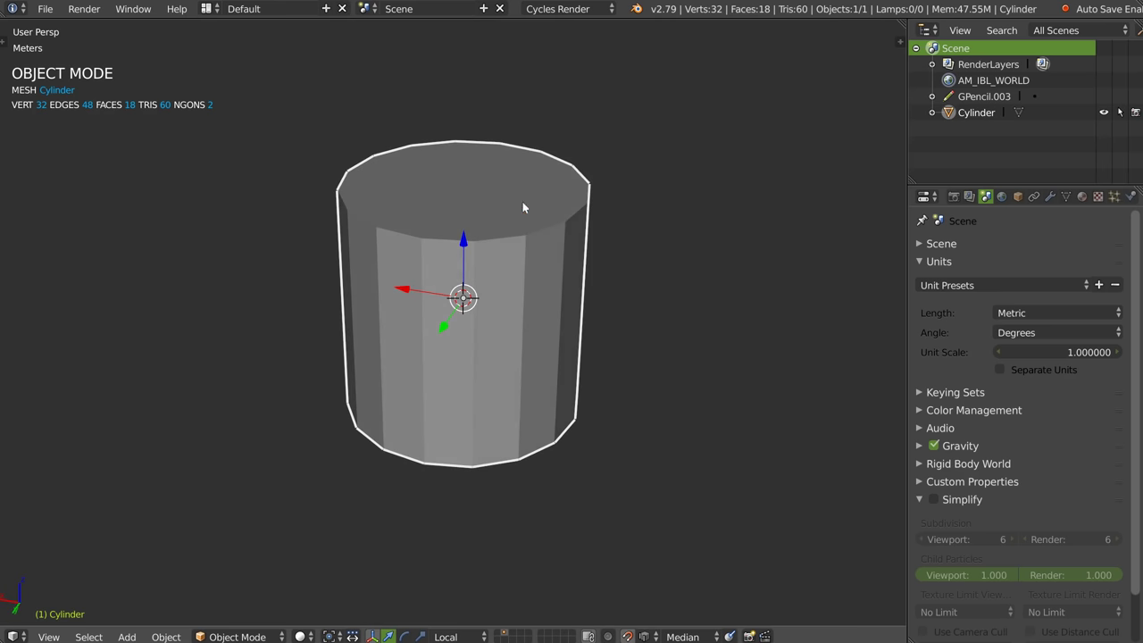
- Open User Preferences from the File menu and enter 20 for the pie menu Animation Timeout
left_click(43, 9)
left_click(101, 203)
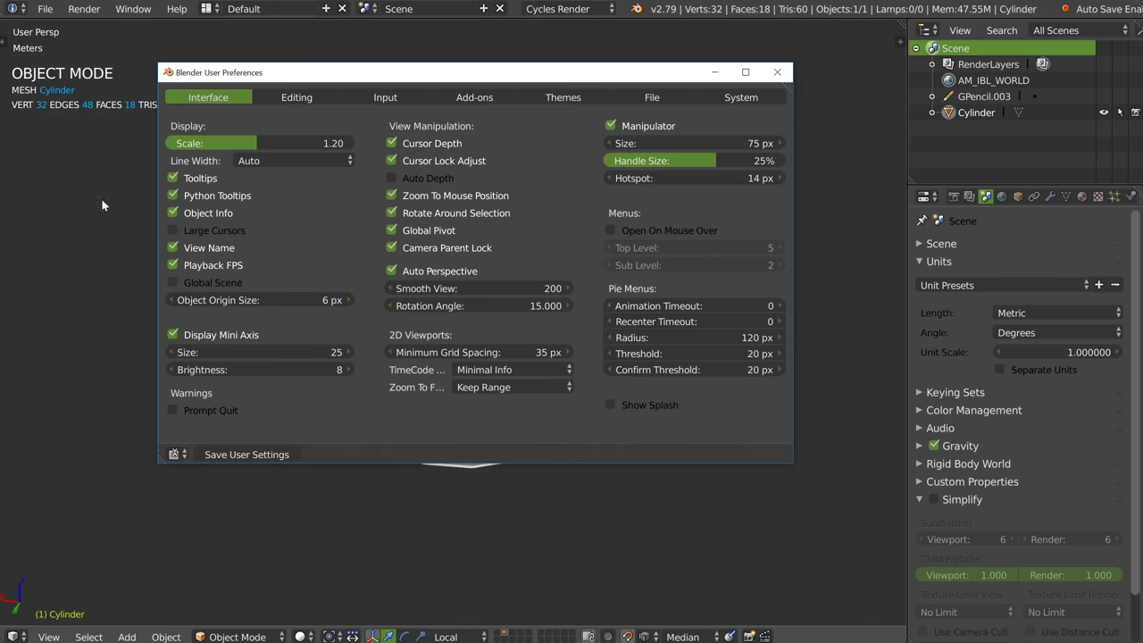
left_click_drag(301, 64, 323, 76)
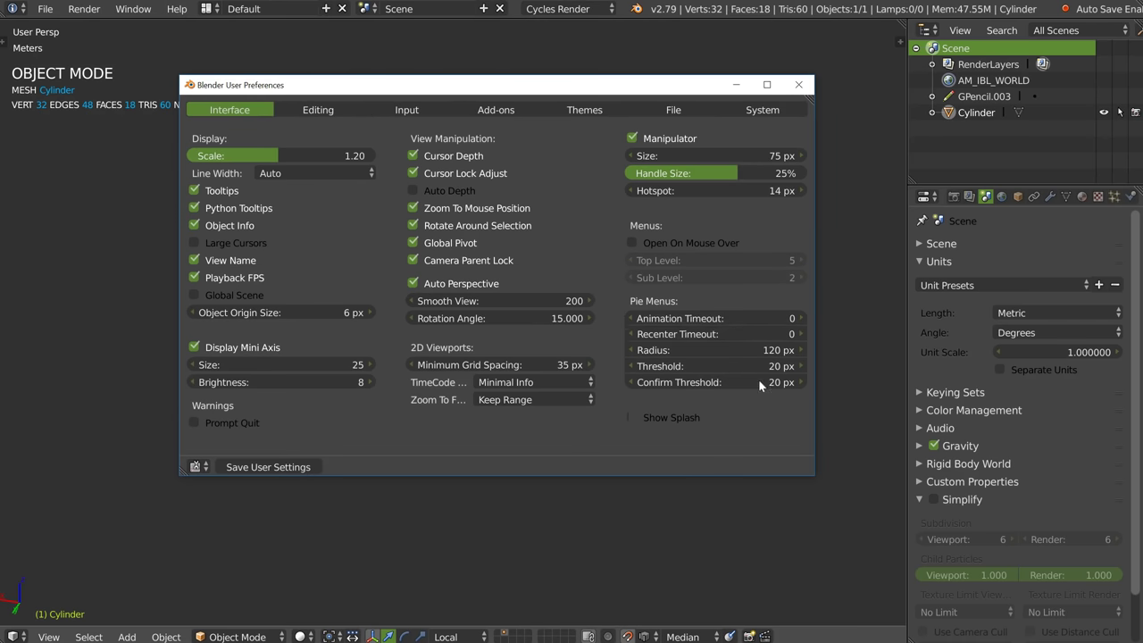
left_click(734, 317)
type("20")
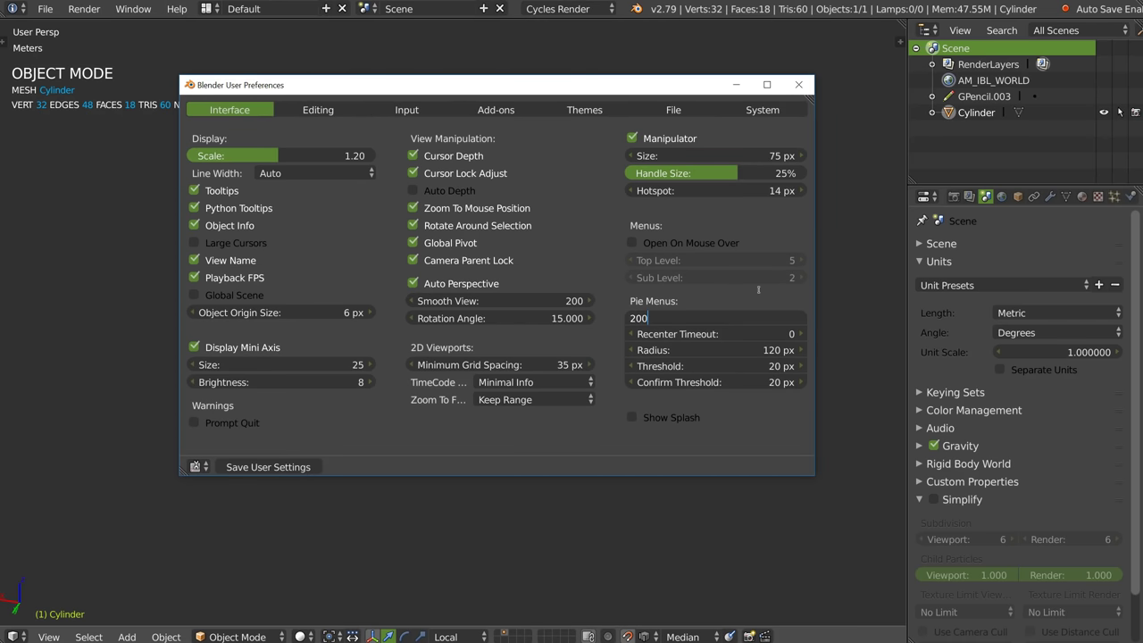
- Confirm the Animation Timeout of 20 and test the Tab mode pie in the viewport
left_click(144, 384)
middle_click_drag(208, 326, 276, 365)
key("ctrl+space")
key("Tab")
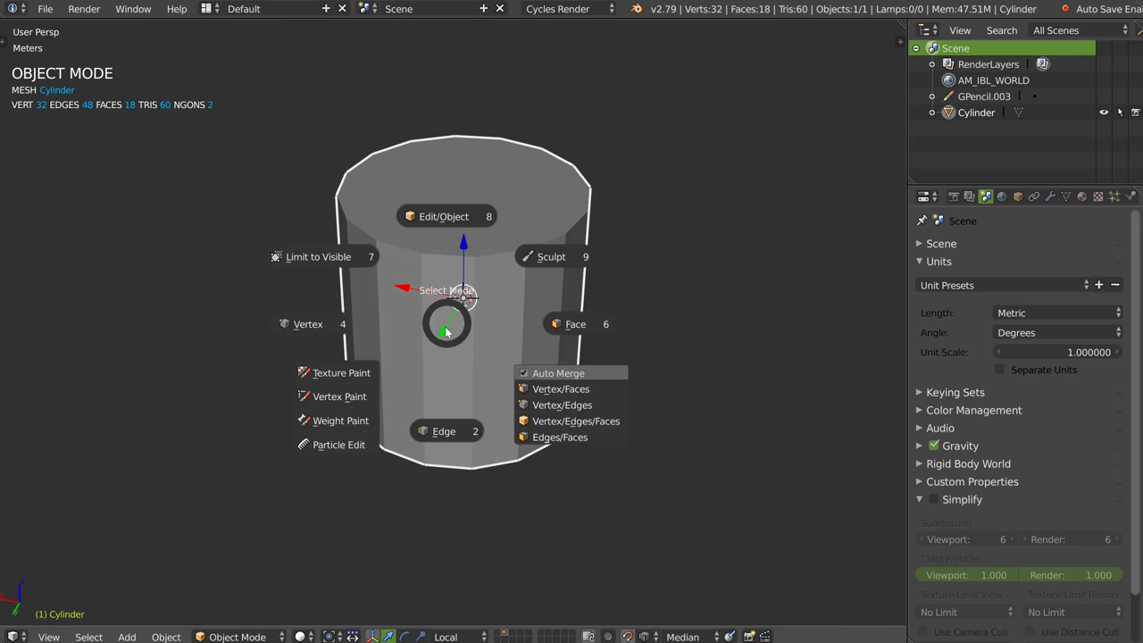
key("Return")
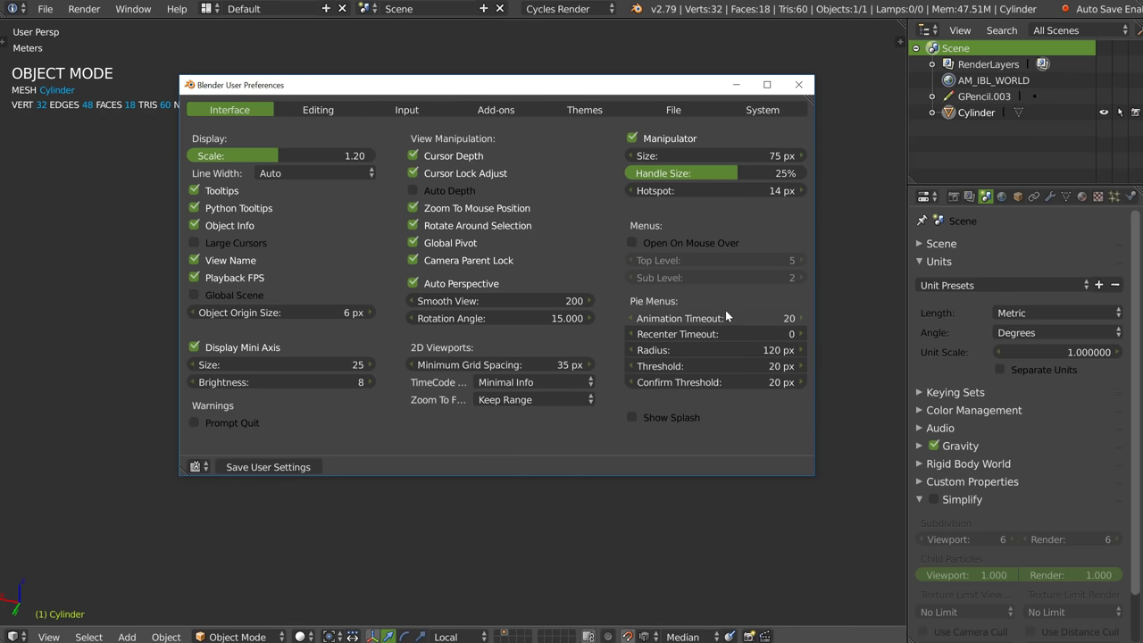
left_click(124, 322)
key("Tab")
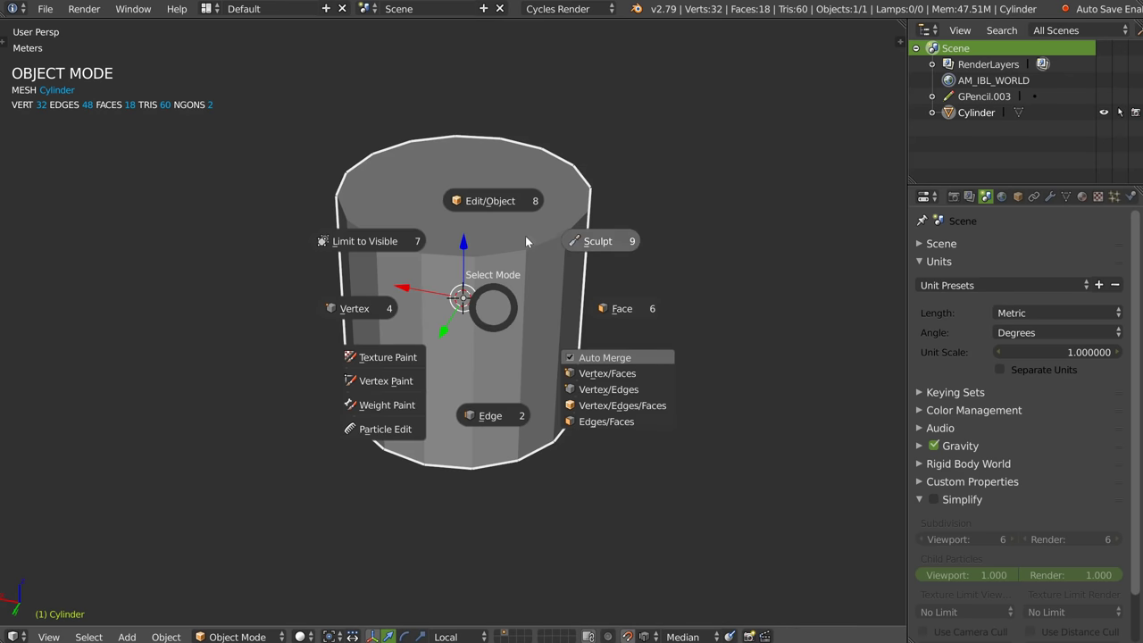
key("Tab")
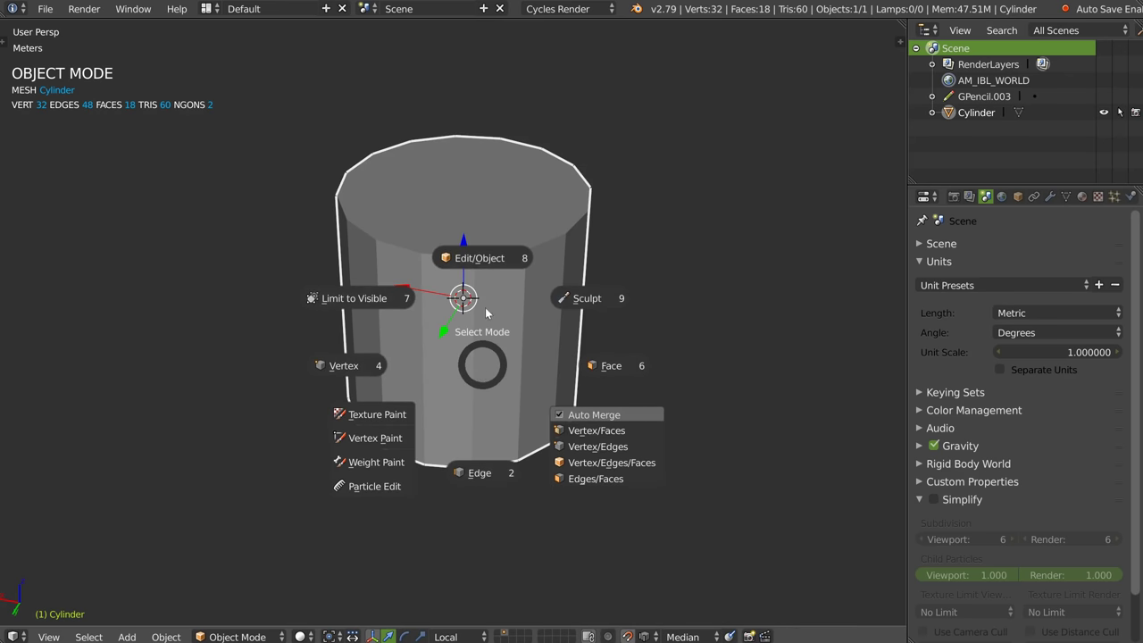
- Change the pie menu Animation Timeout to 0 in User Preferences and retest the mode pie
key("Escape")
key("ctrl+alt+u")
left_click(741, 319)
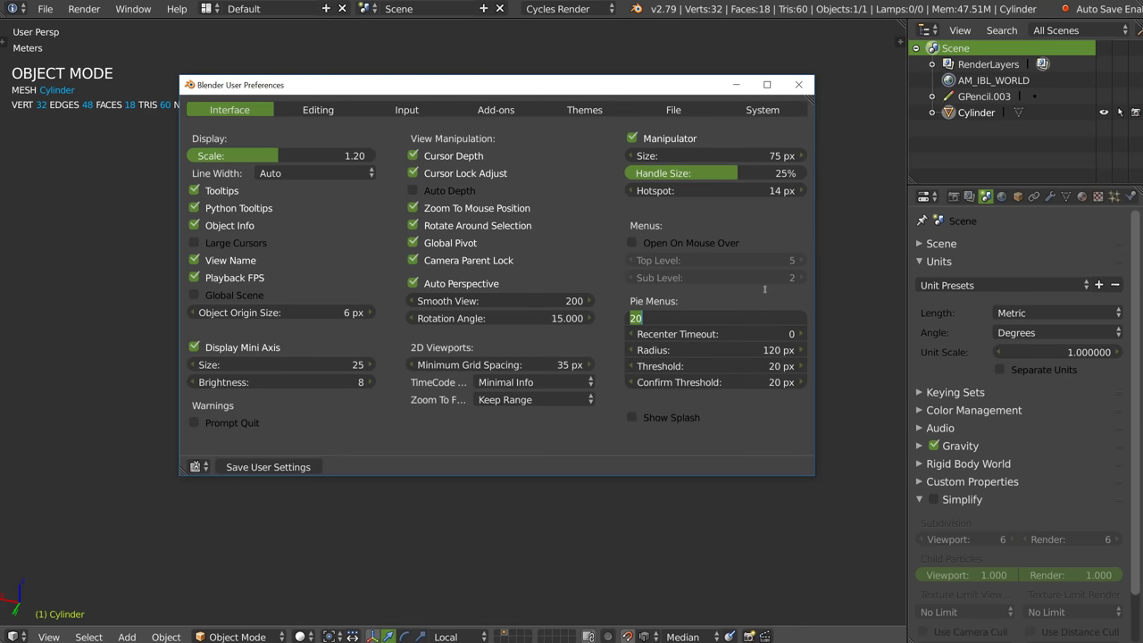
key("Return")
left_click(151, 257)
key("Tab")
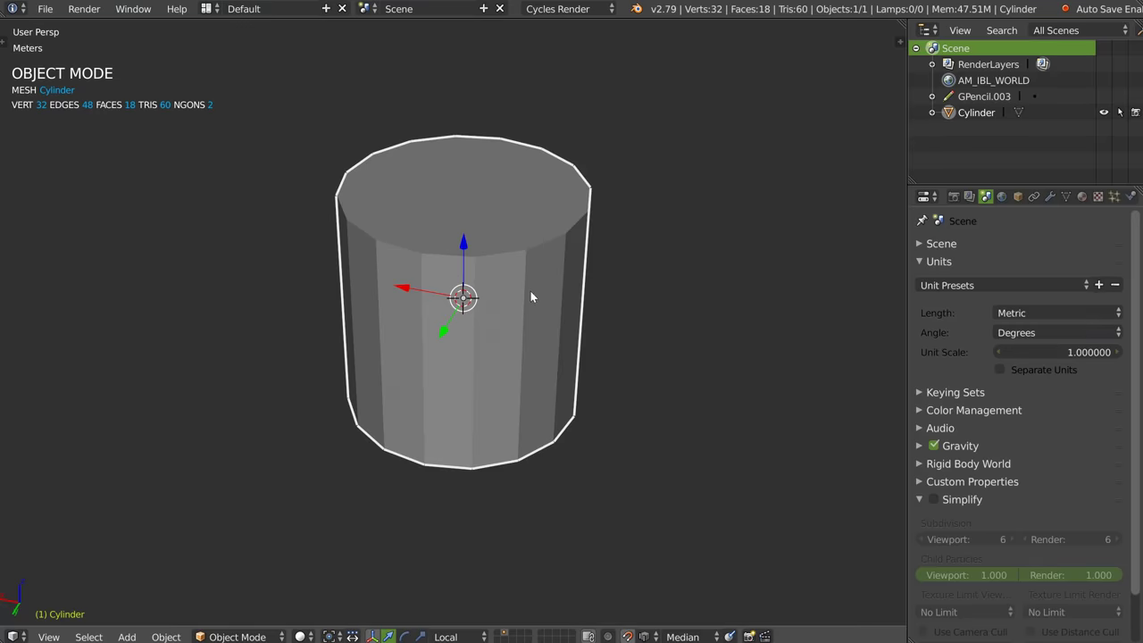
key("ctrl+alt+u")
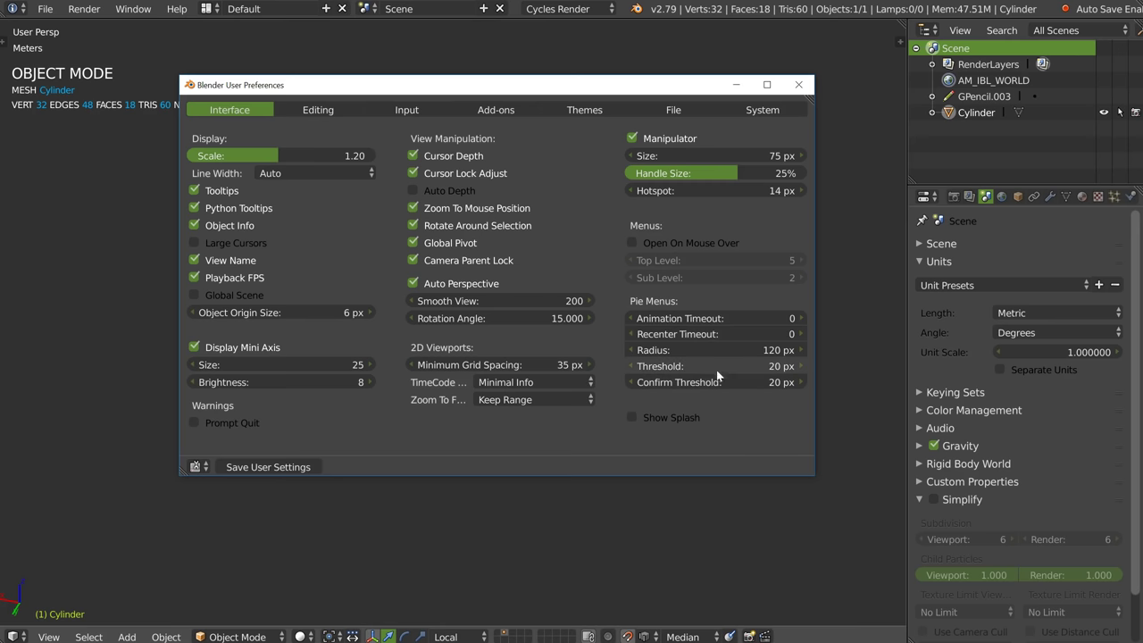
left_click(853, 330)
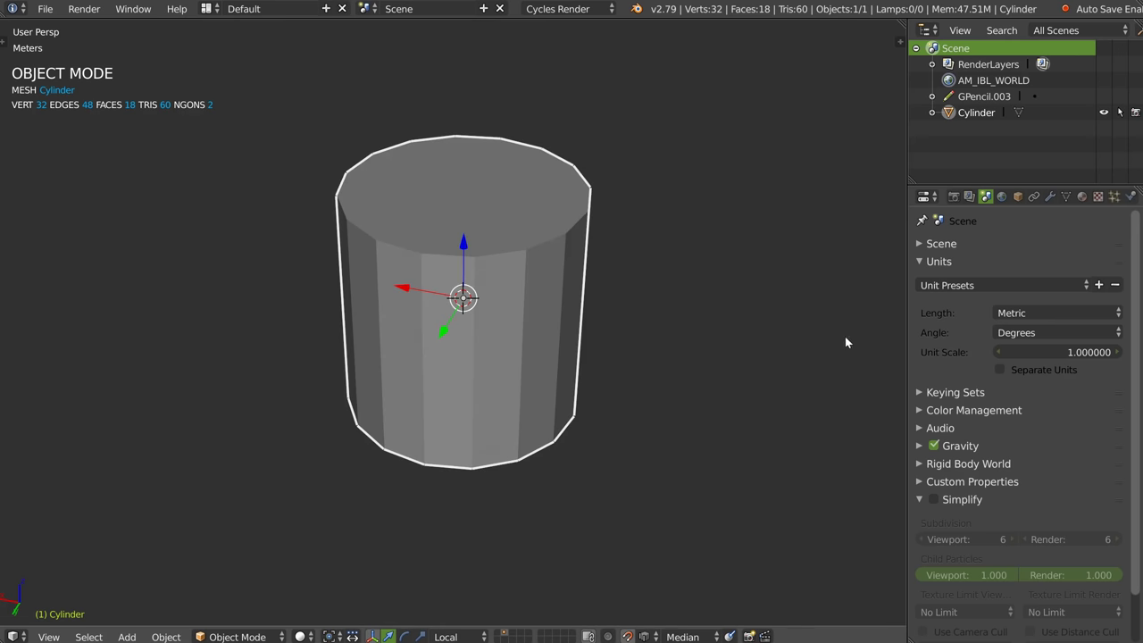
middle_click_drag(488, 235, 440, 333)
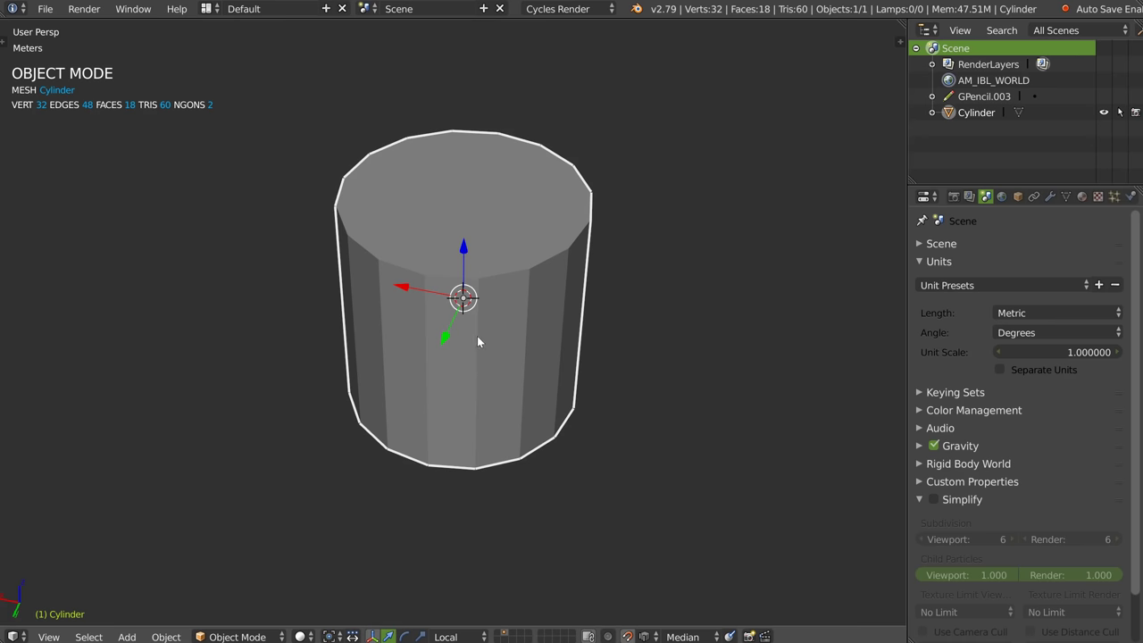
mouse_move(435, 336)
middle_mouse_down()
mouse_move(441, 295)
mouse_move(446, 305)
middle_mouse_up()
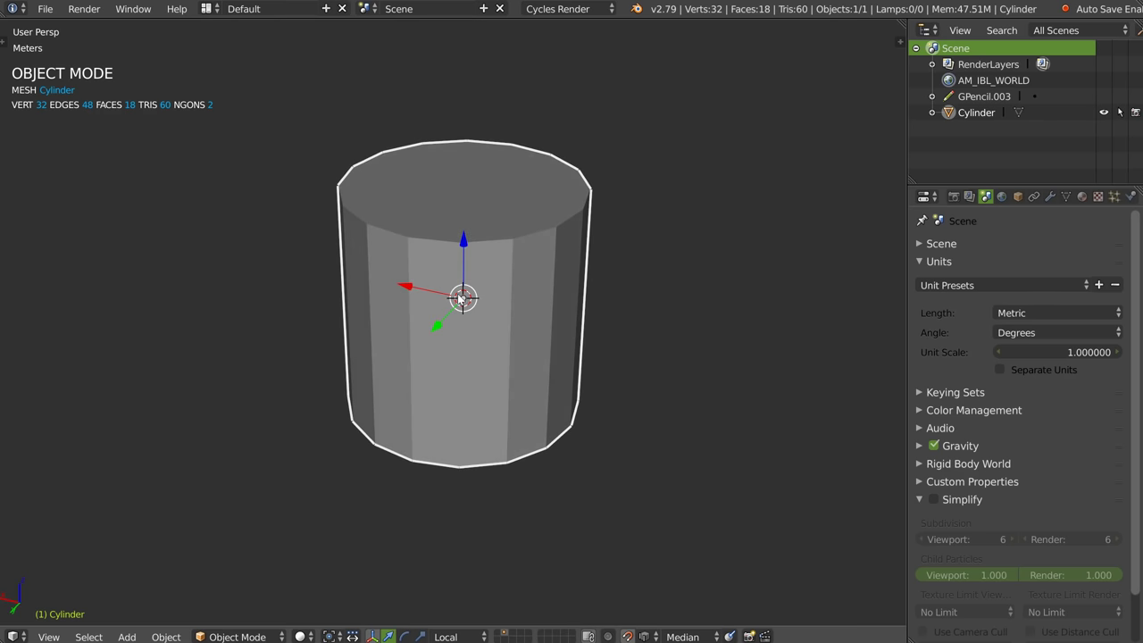
right_click(459, 299)
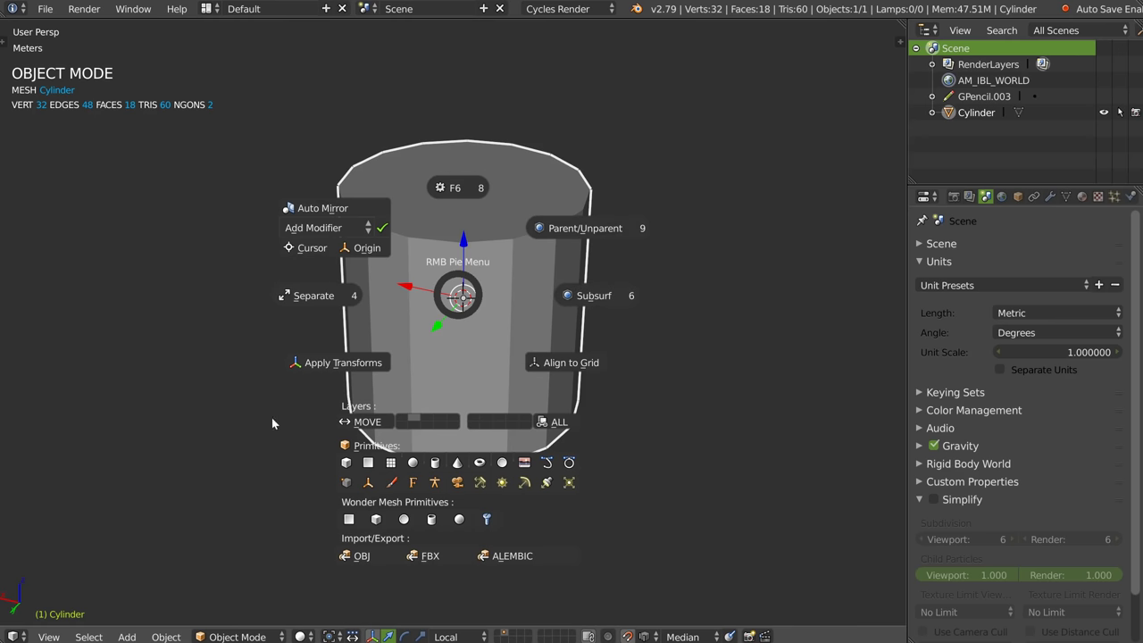
key("Escape")
key("Tab")
left_click(502, 230)
right_click(482, 266)
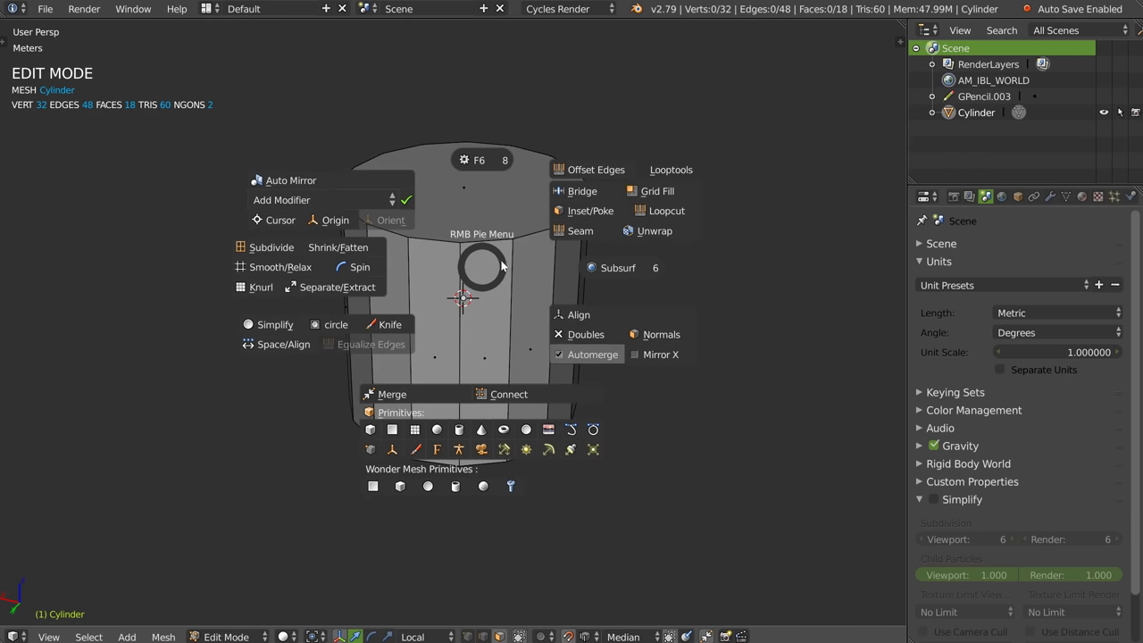
key("Escape")
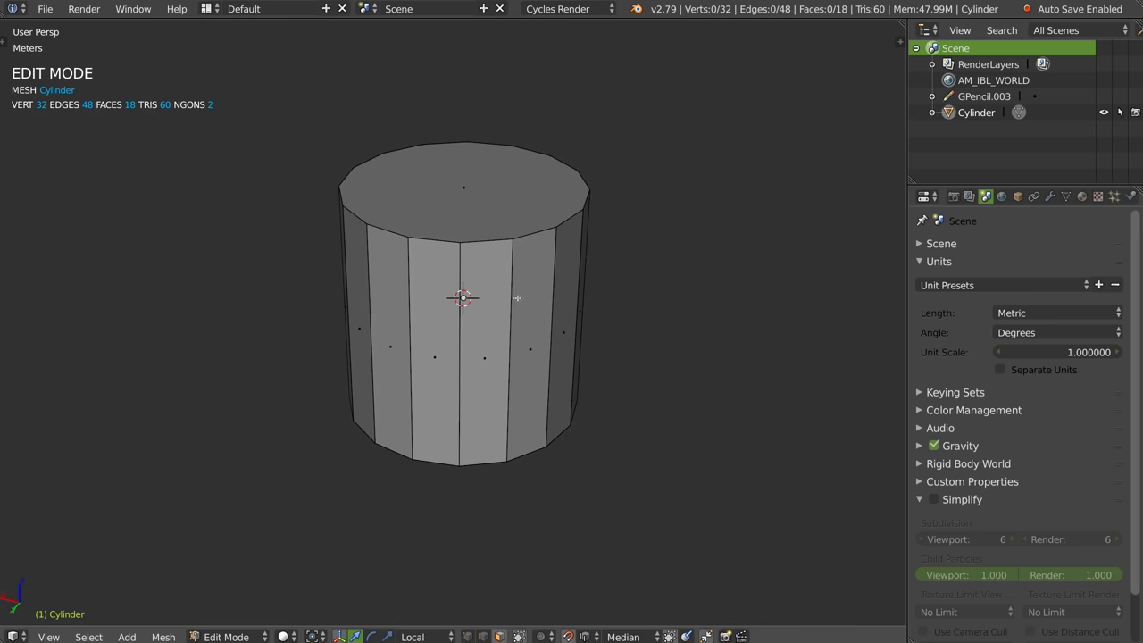
key("Tab")
left_click(590, 248)
right_click(495, 272)
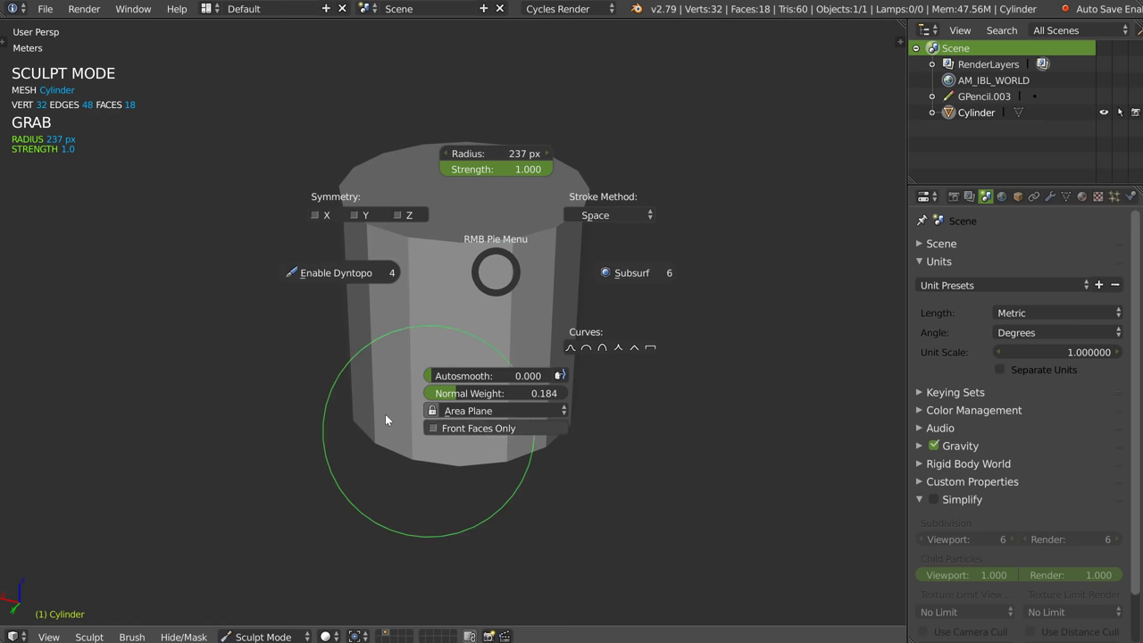
key("Escape")
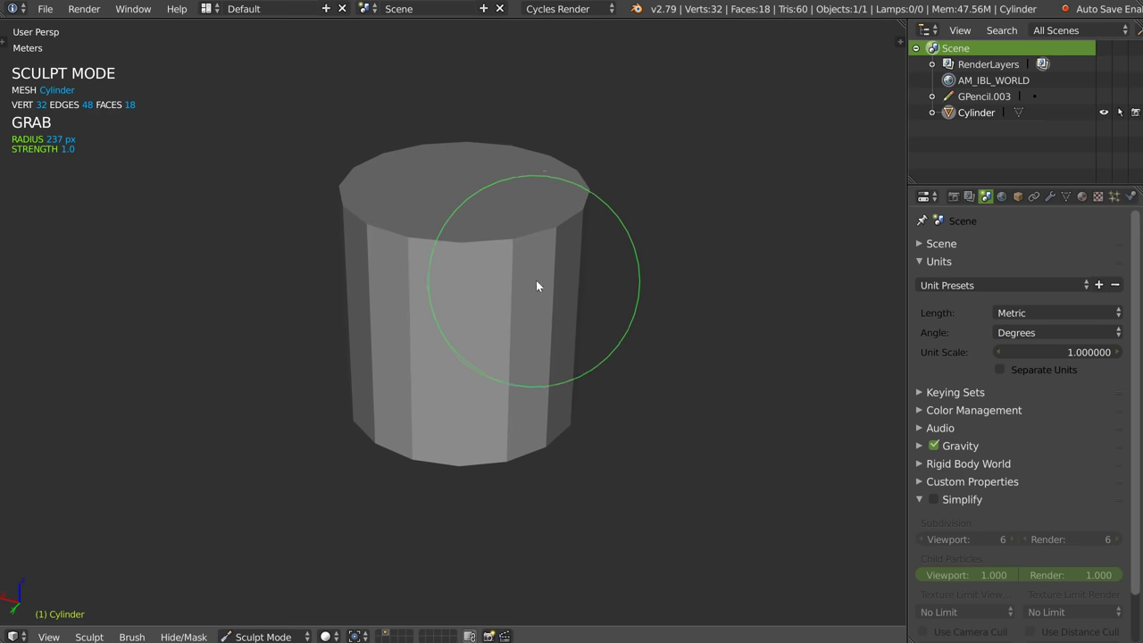
middle_click_drag(448, 258, 467, 248)
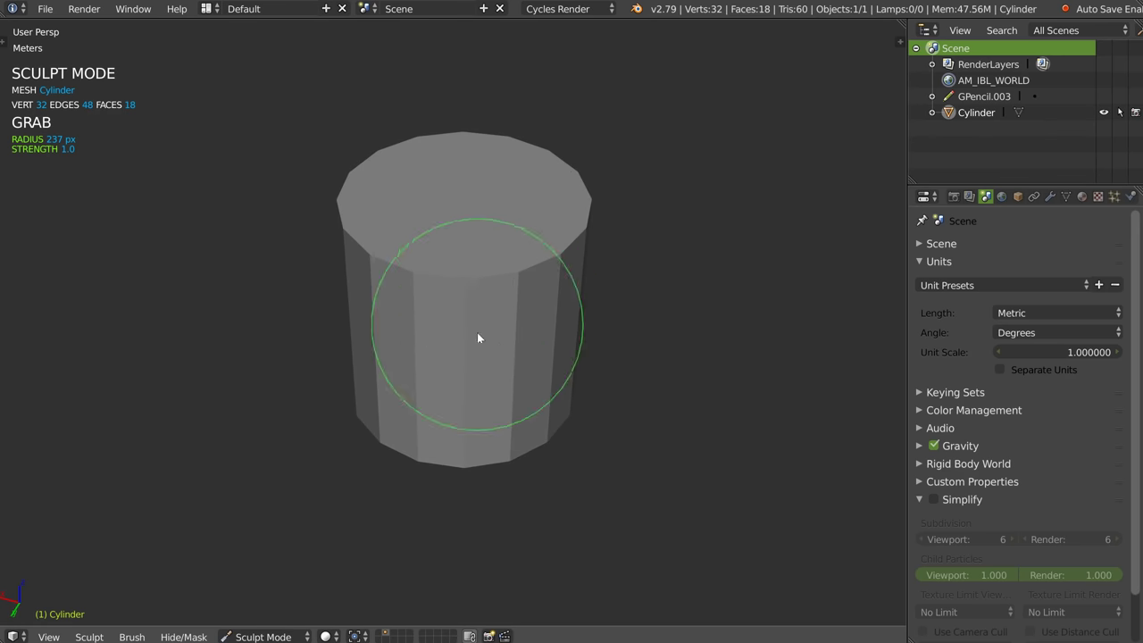
key("ctrl+Tab")
key("w")
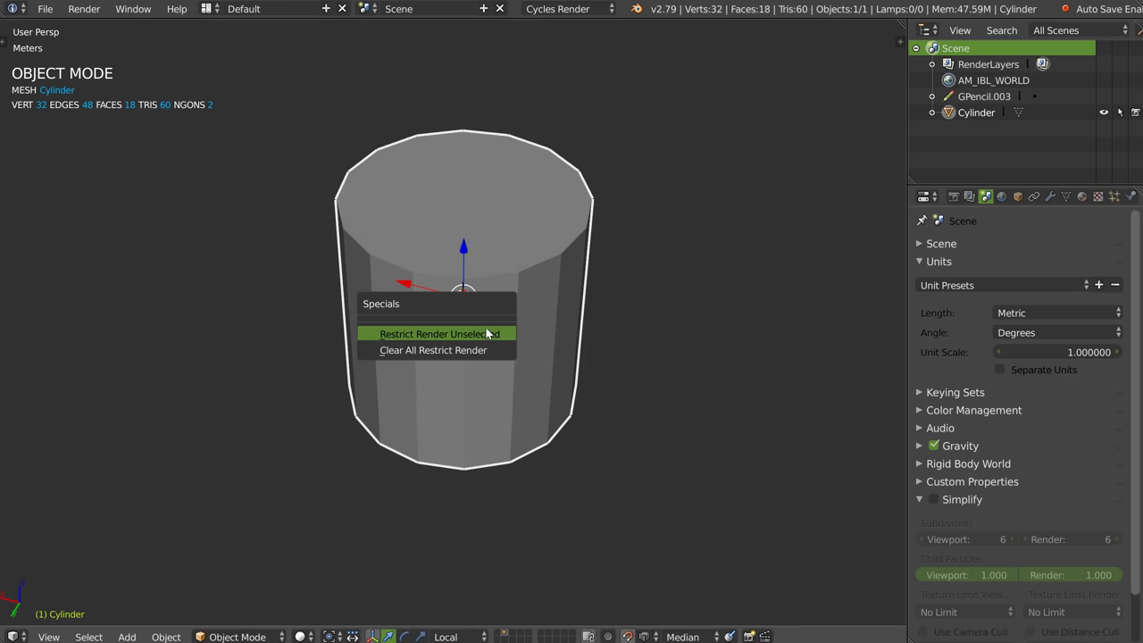
- Enter Edit Mode and view the Specials LoopTools options, cancelling without applying any
left_click(487, 334)
key("w")
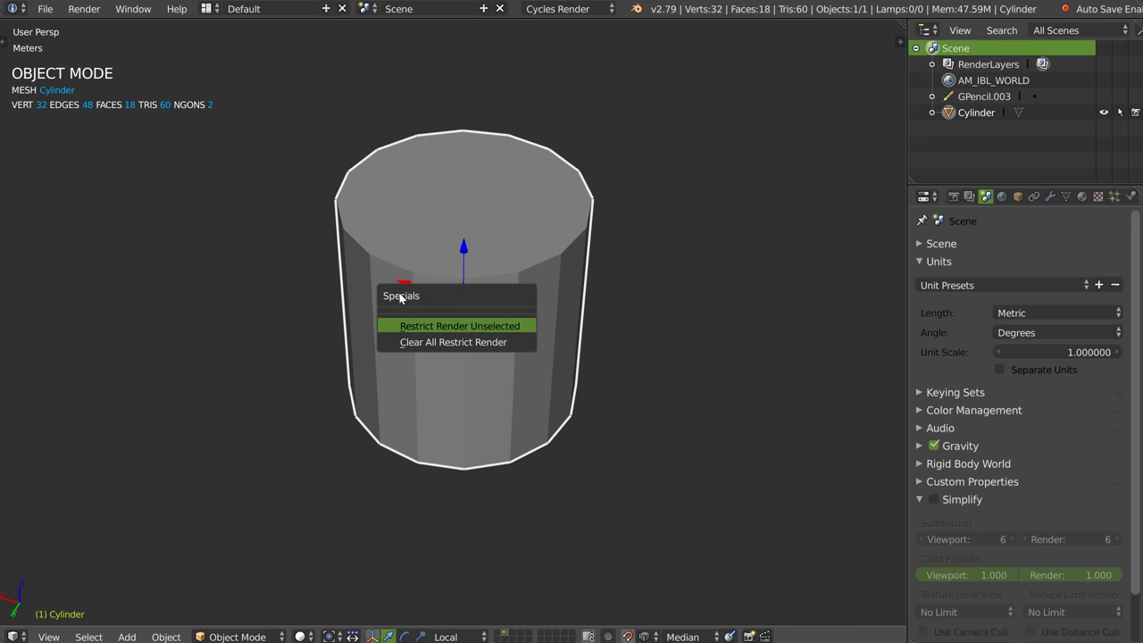
key("Tab")
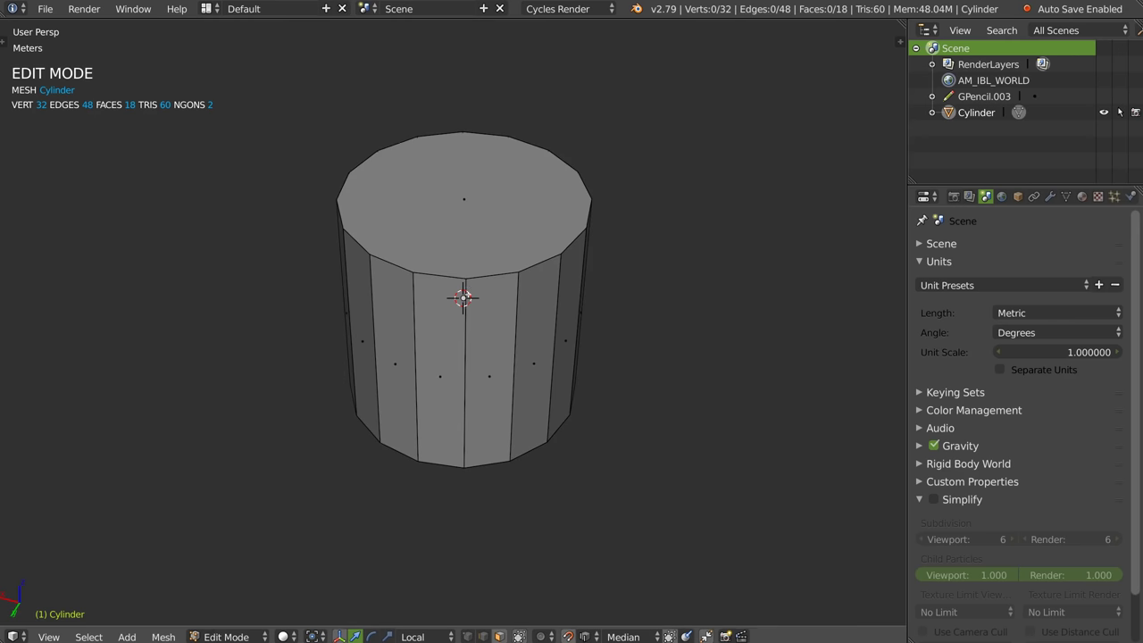
key("w")
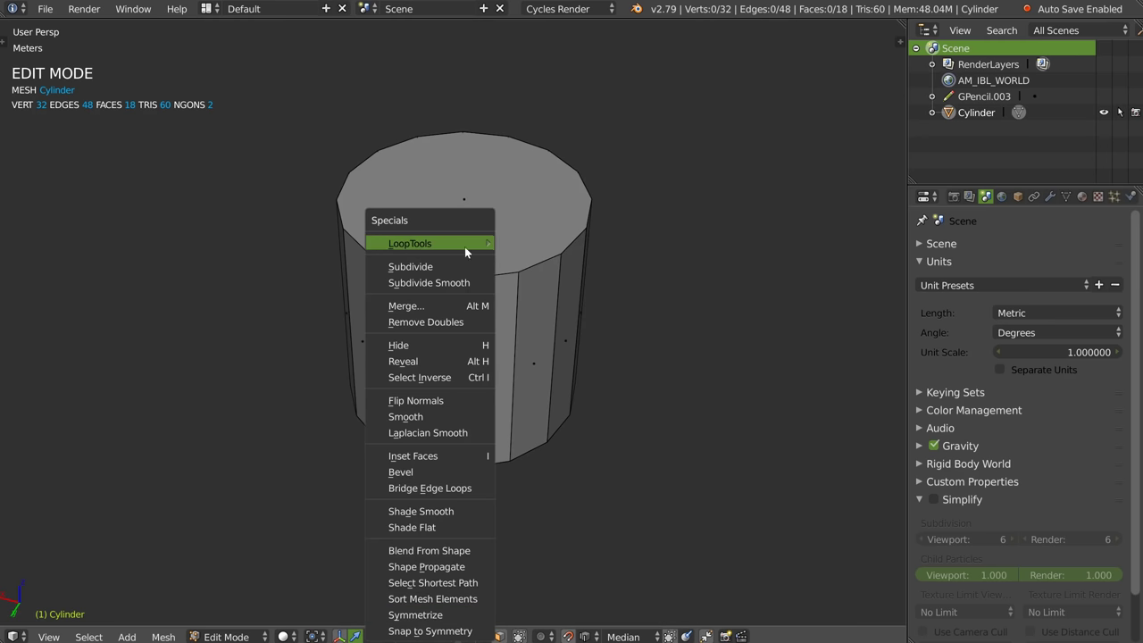
mouse_move(410, 244)
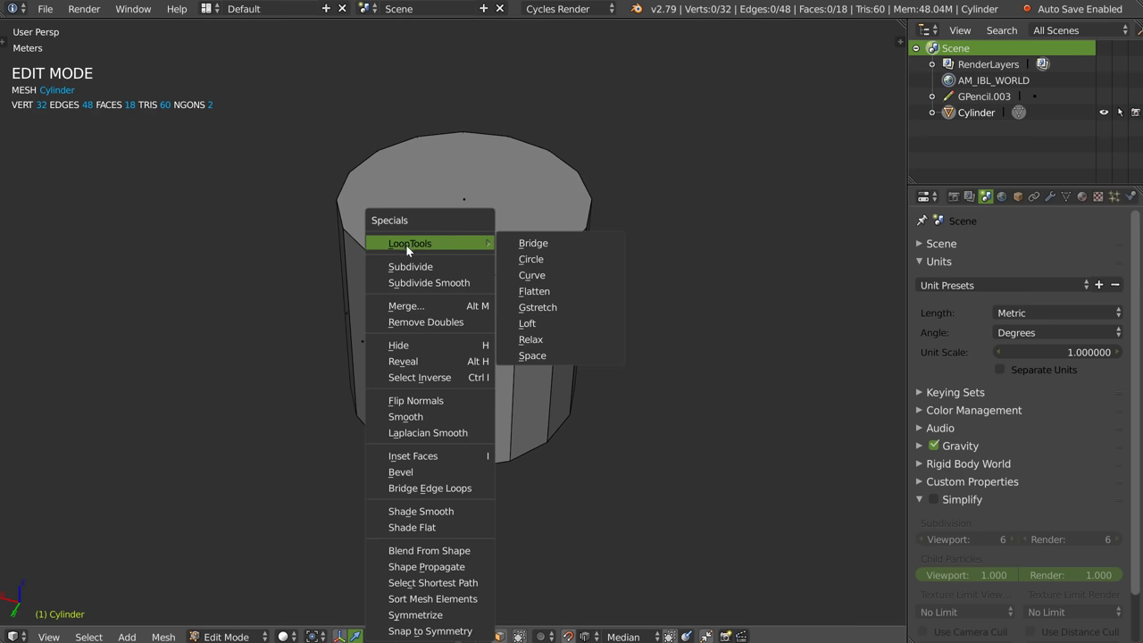
key("Escape")
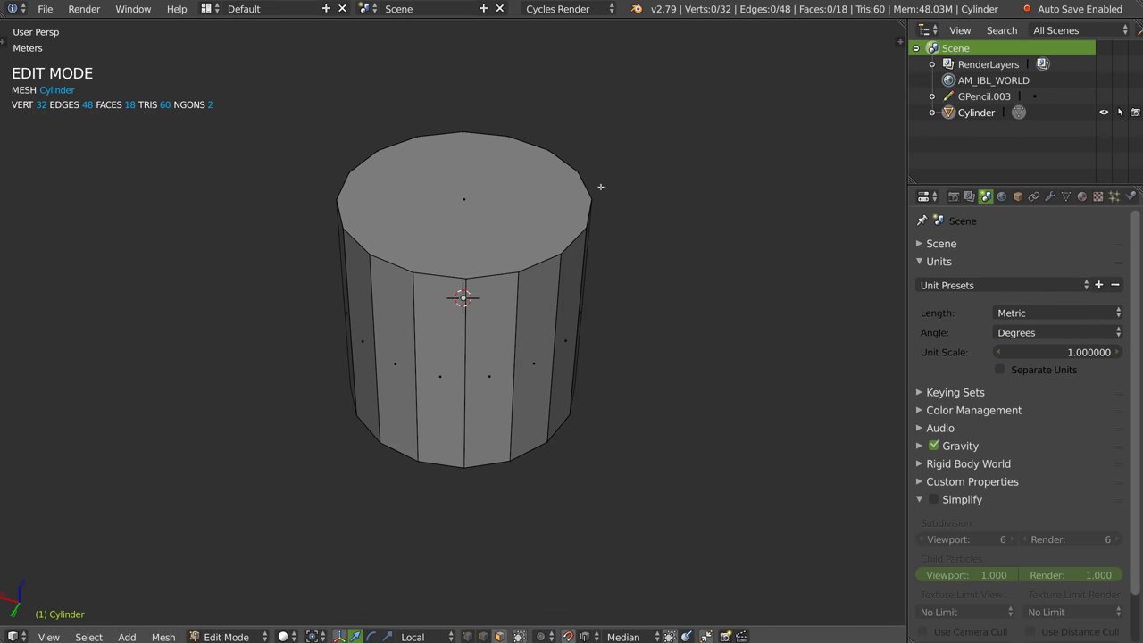
- Enable Dyntopo at constant detail 10.0 in Sculpt Mode, keeping the Grab brush
key("Tab")
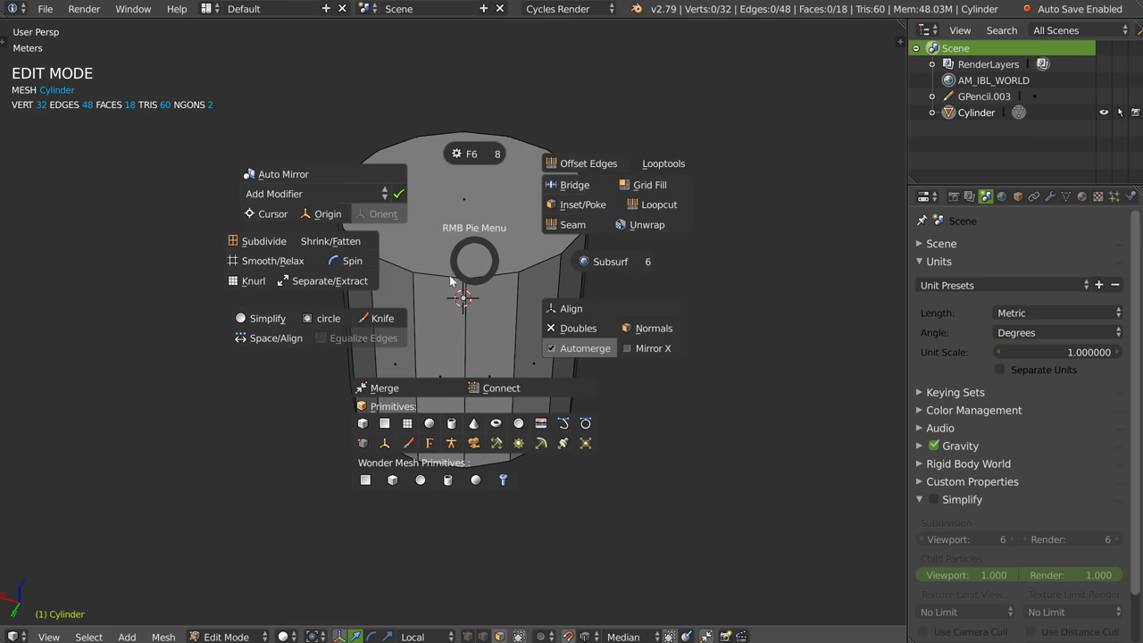
right_click(524, 242)
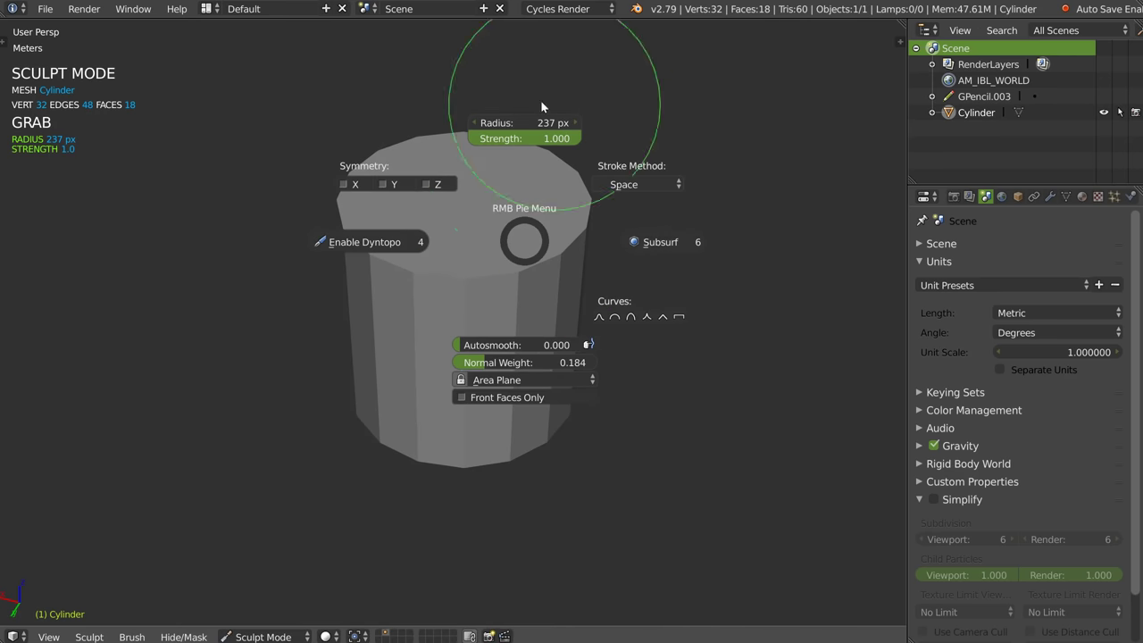
left_click(352, 242)
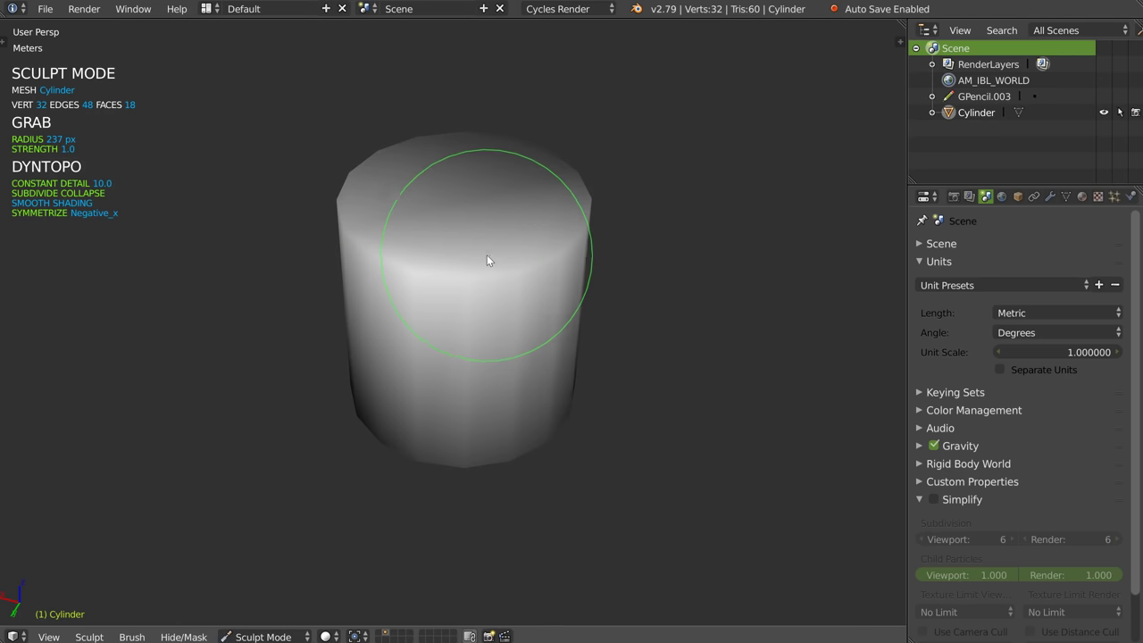
right_click(487, 258)
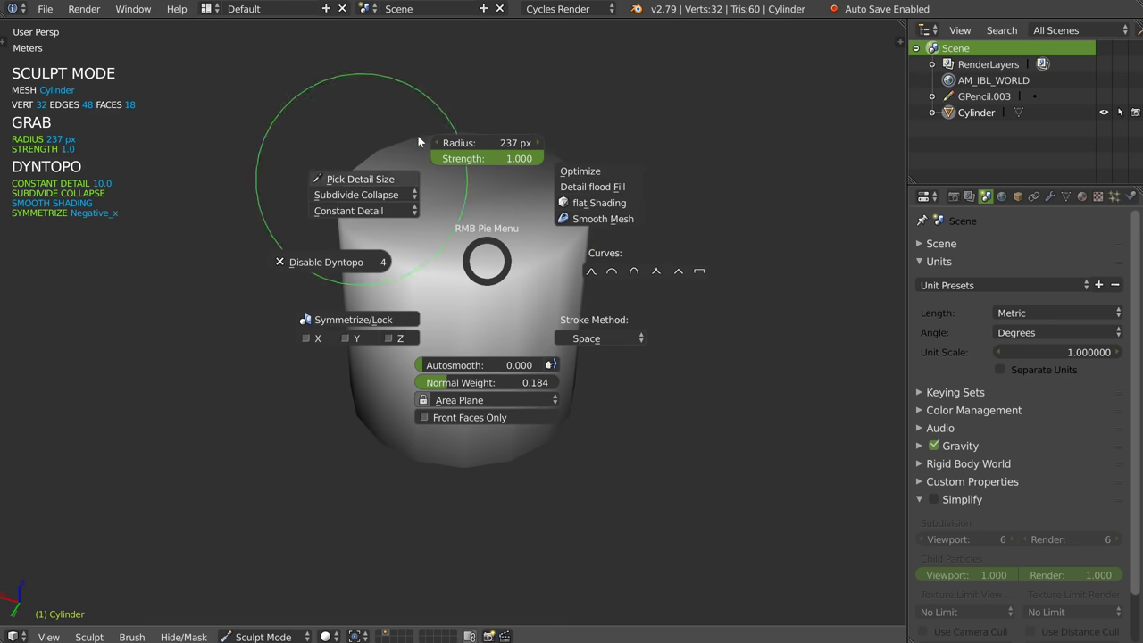
left_click(483, 258)
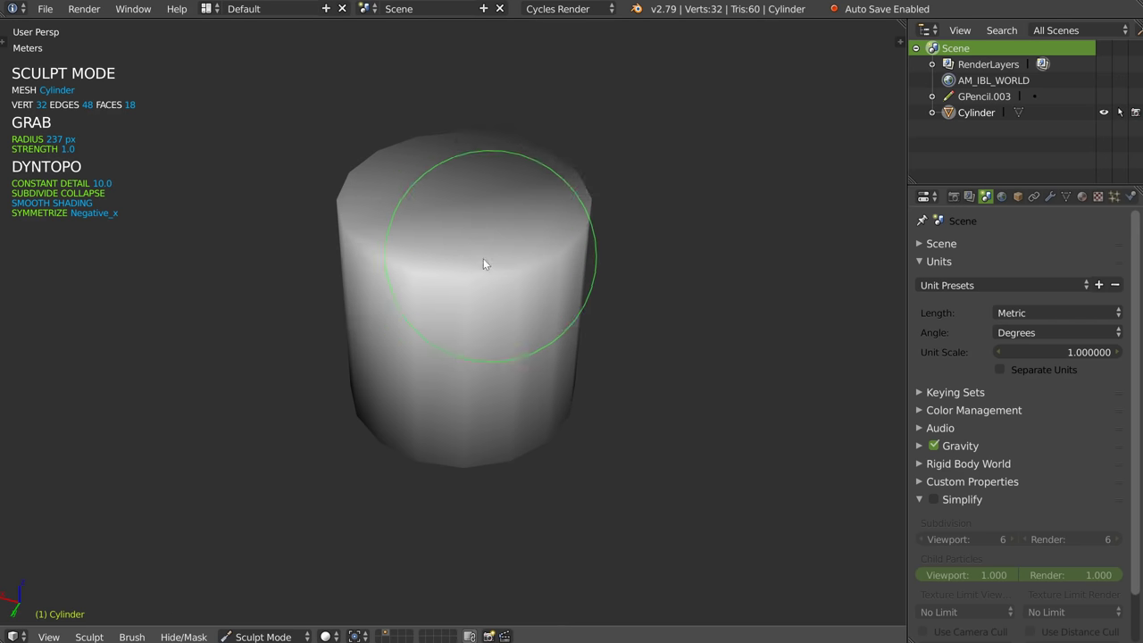
key("w")
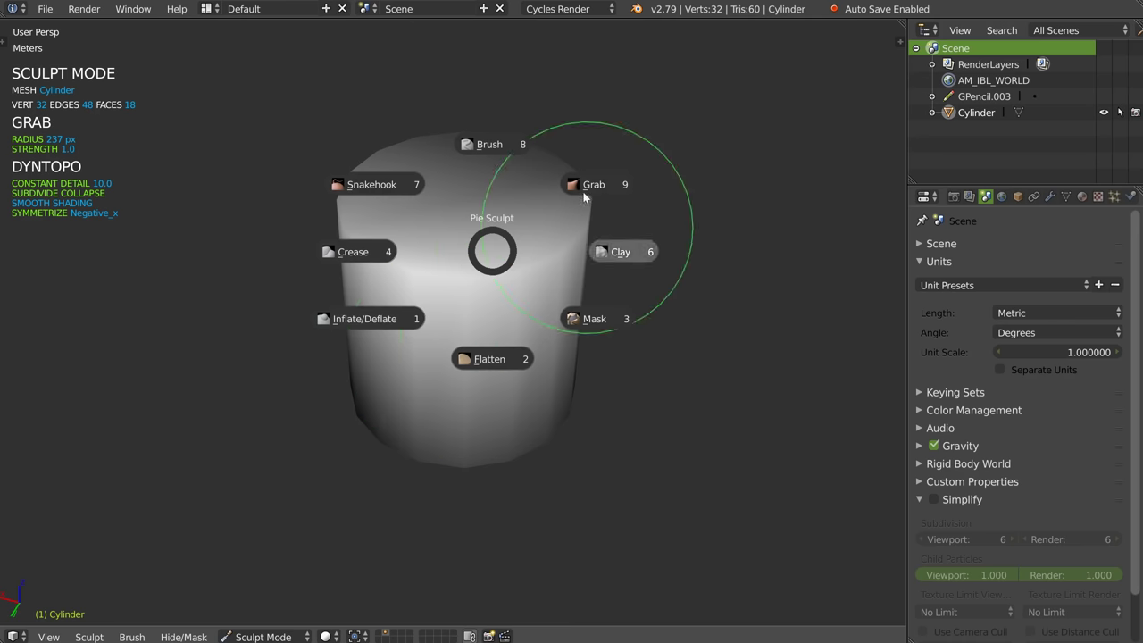
key("Escape")
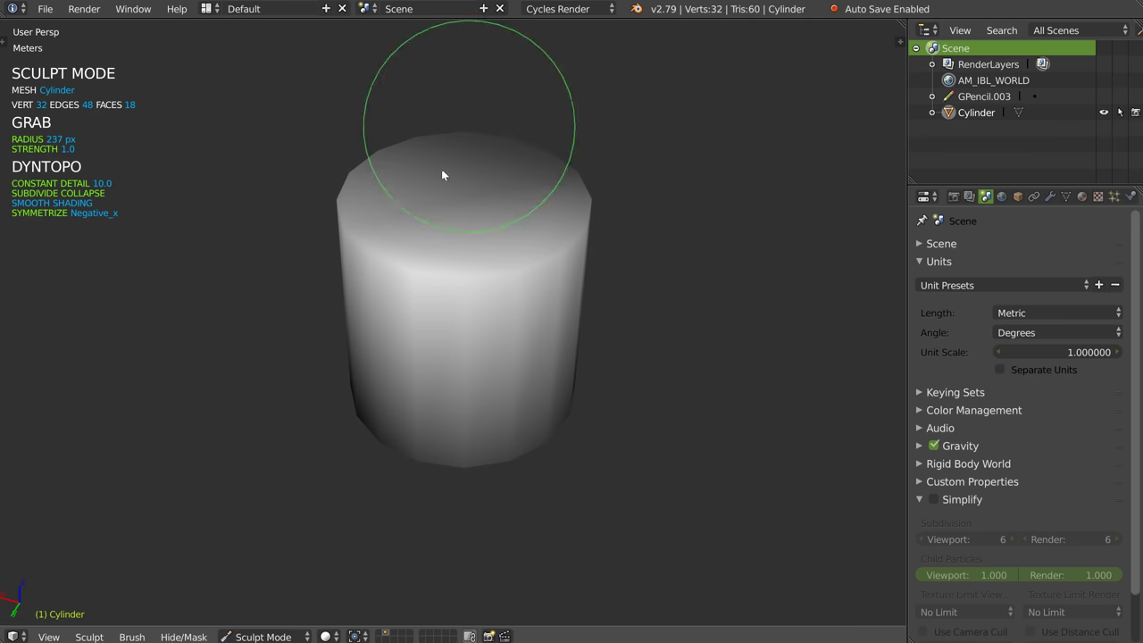
- Show the Tool Shelf, return the cylinder to Object Mode, and place the 3D cursor beside it
key("t")
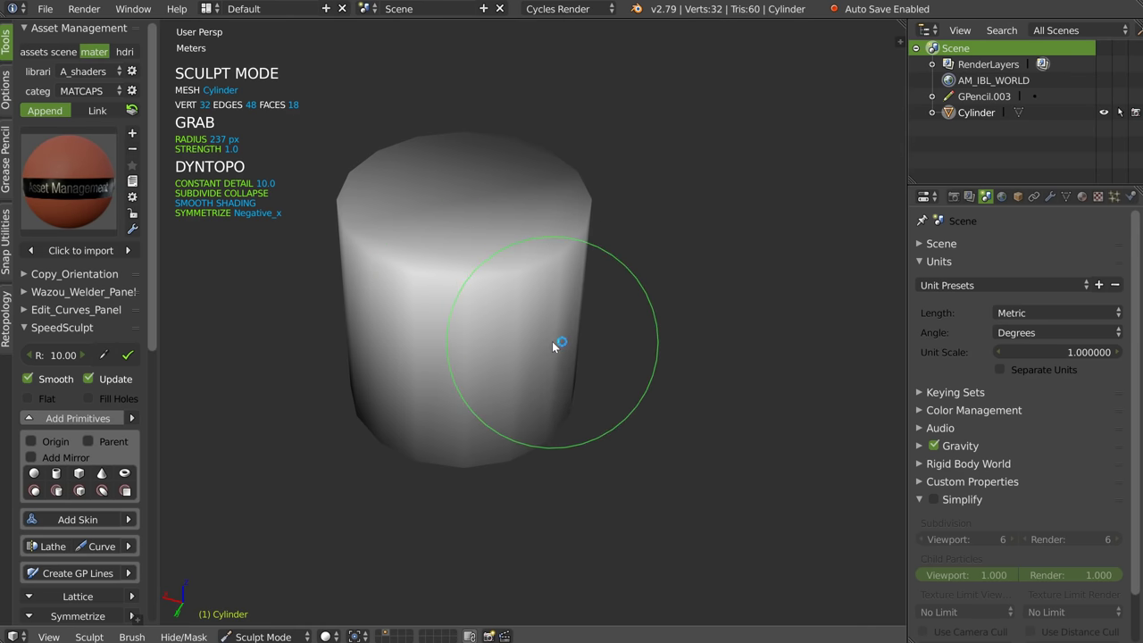
key("Tab")
left_click(549, 235)
left_click(542, 302)
left_click(633, 373)
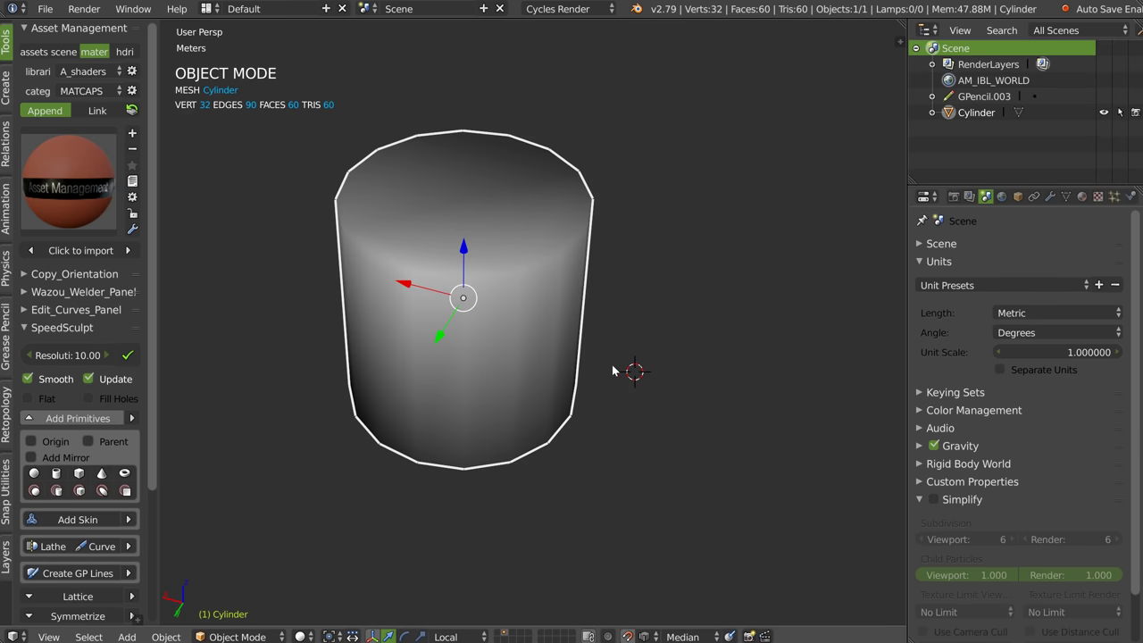
- Apply the red Clay_Sculpt_1 matcap to the cylinder and view it in Material shading
key("ctrl+shift+a")
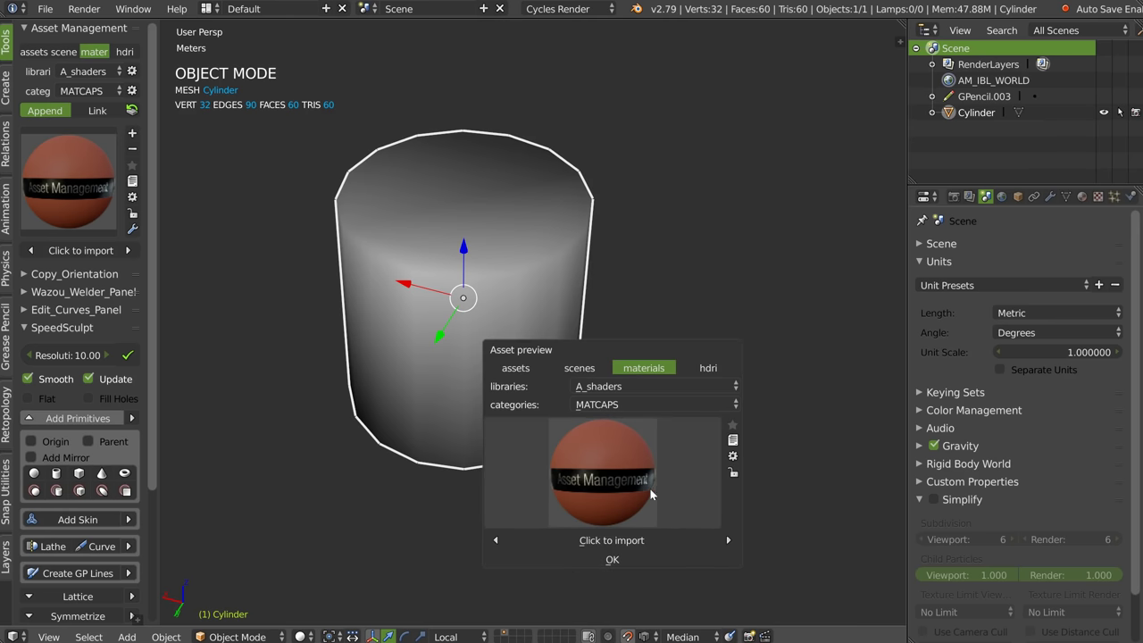
left_click(600, 541)
left_click(616, 564)
key("z")
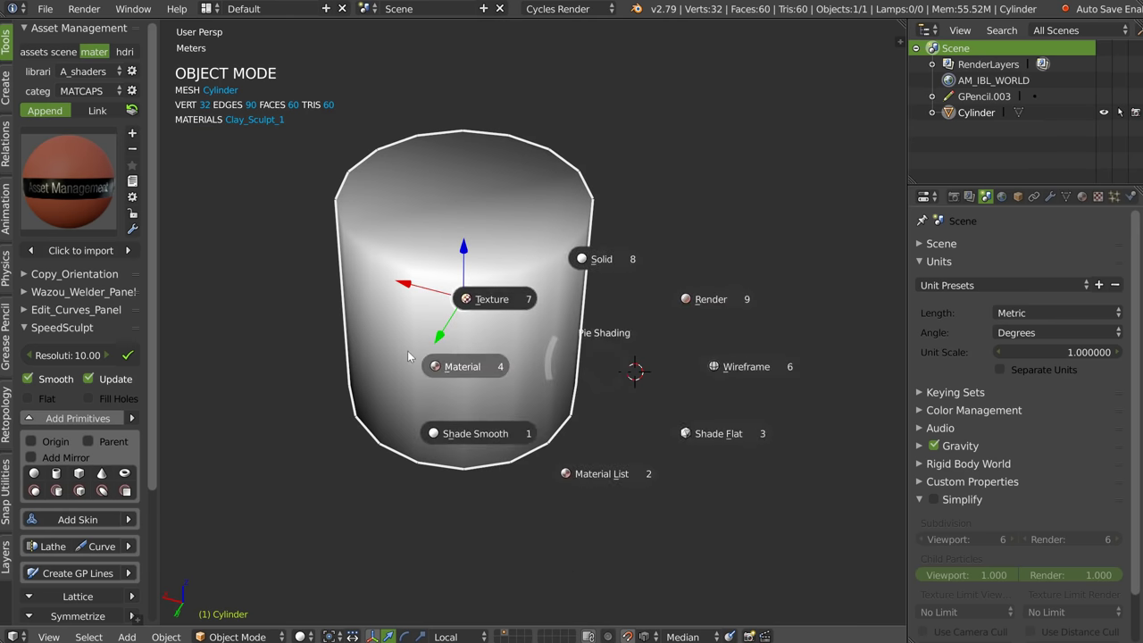
left_click(490, 299)
middle_click_drag(488, 309, 451, 302)
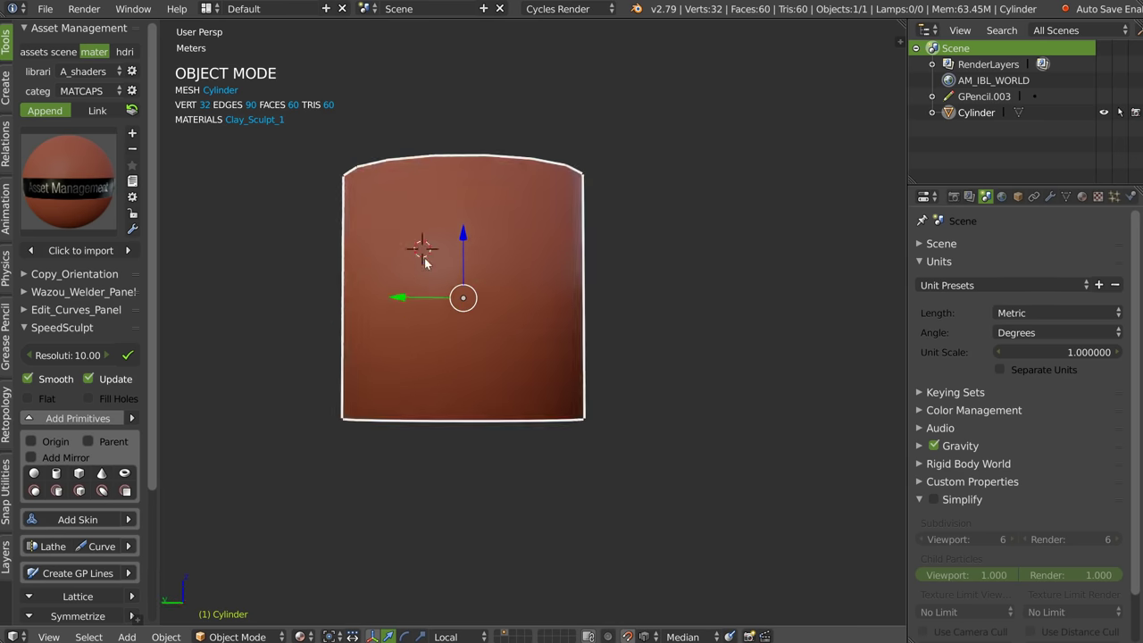
- Delete the red cylinder and add a fresh plain cylinder in its place
key("x")
left_click(511, 314)
right_click(527, 302)
left_click(499, 481)
mouse_move(528, 421)
middle_mouse_down()
mouse_move(507, 350)
mouse_move(540, 390)
middle_mouse_up()
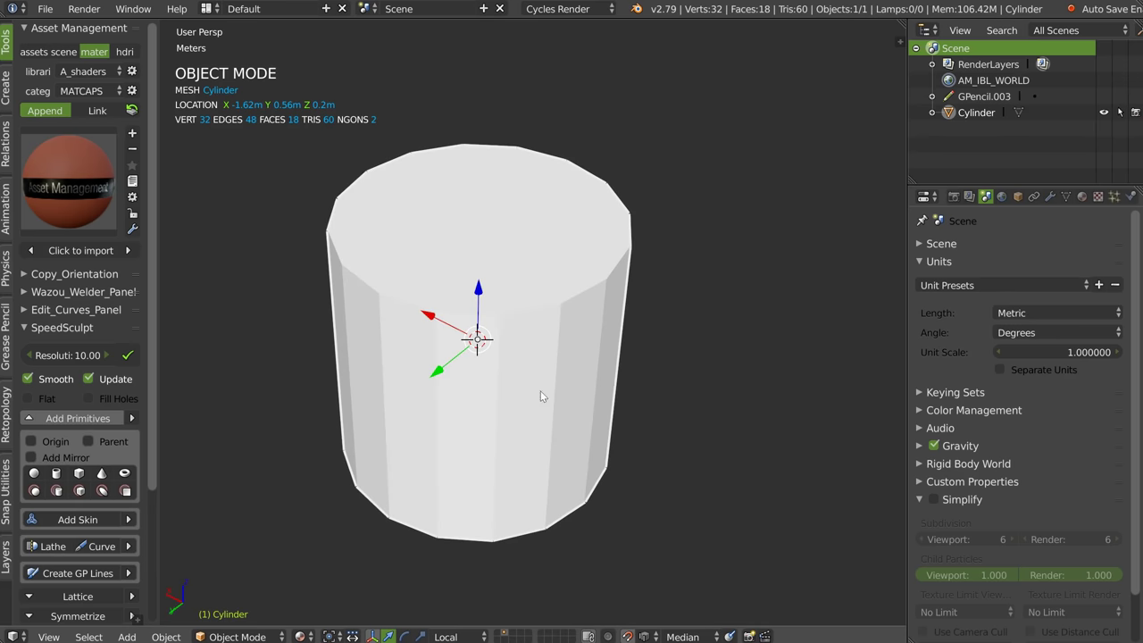
- Hide the Tool Shelf and orbit the view to show more of the cylinder's top face
key("t")
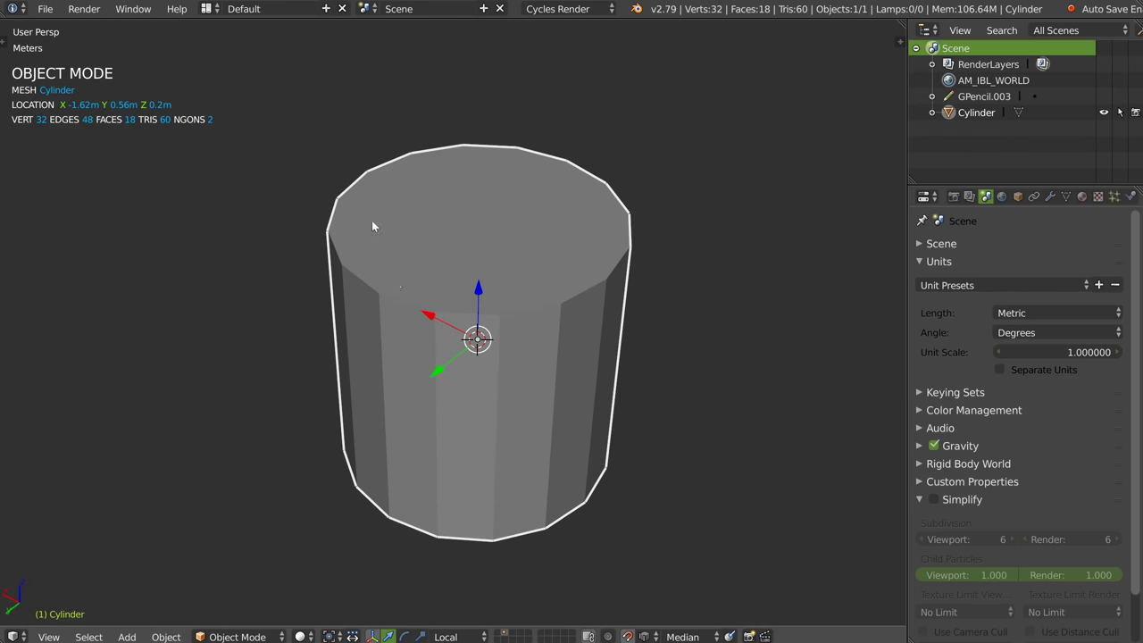
mouse_move(421, 284)
middle_mouse_down()
mouse_move(455, 299)
mouse_move(461, 215)
middle_mouse_up()
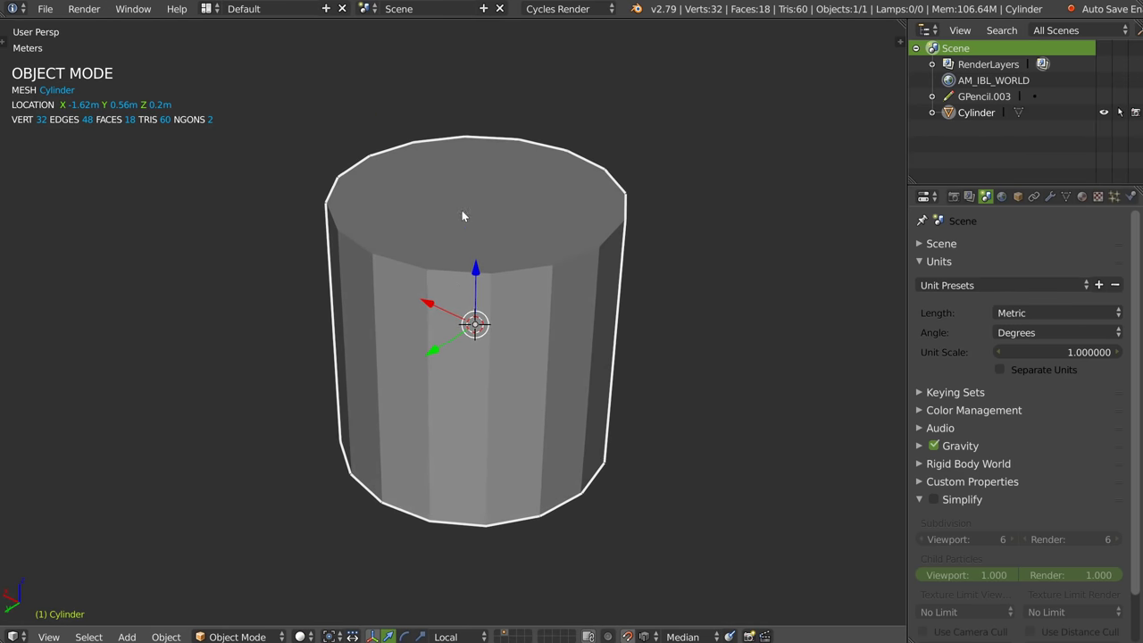
key("Tab")
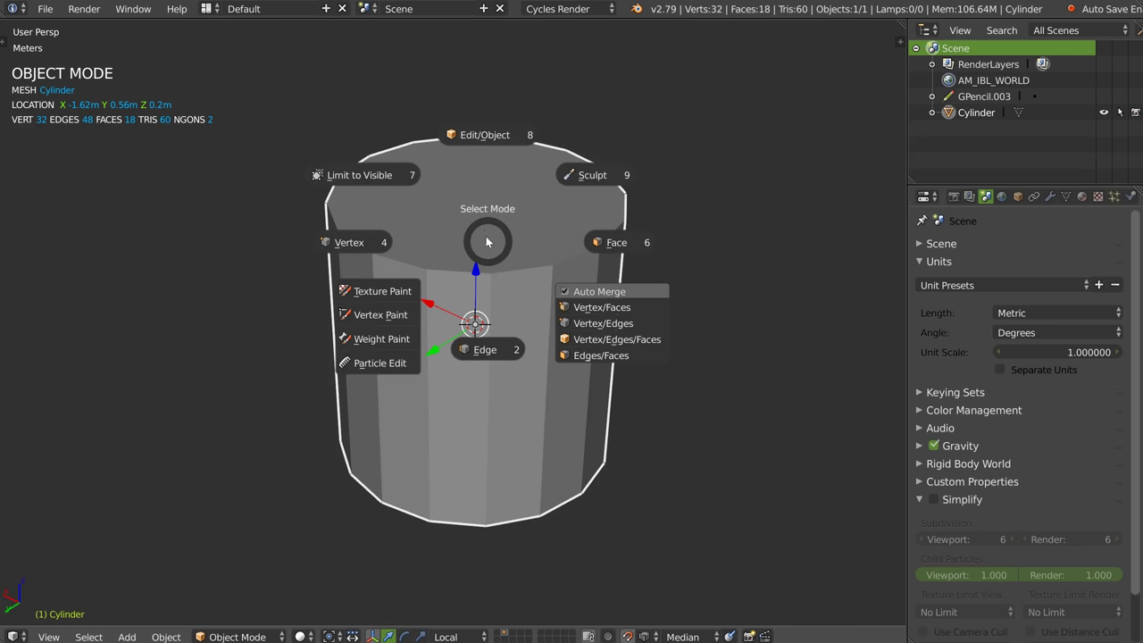
key("Escape")
middle_click_drag(445, 294, 538, 170)
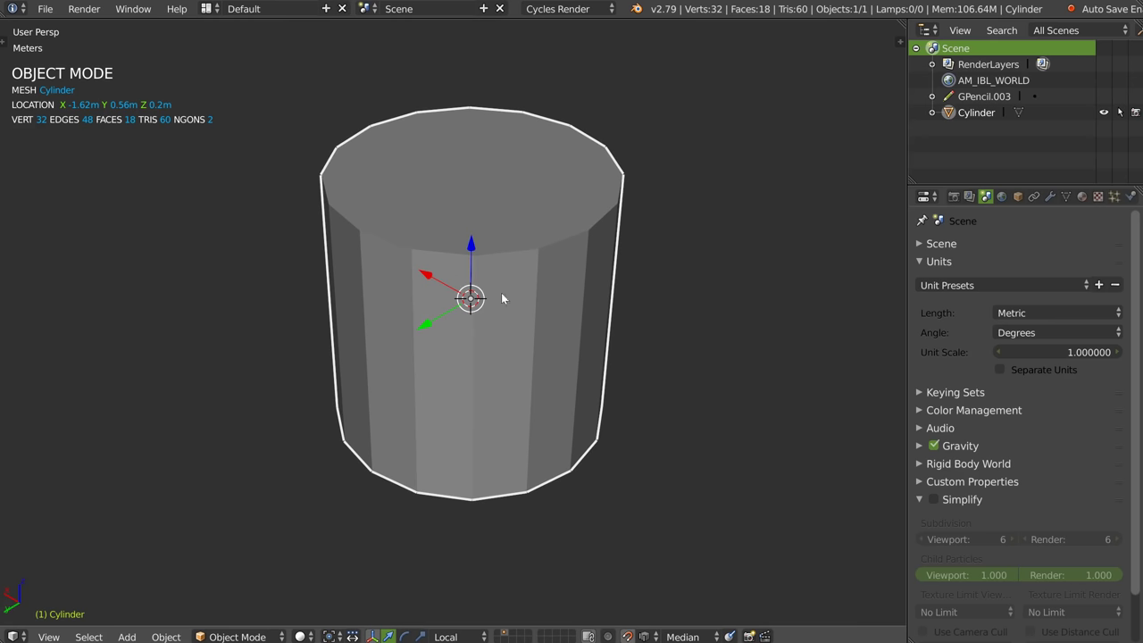
- Split the 3D view into two side-by-side areas, turning the right one into an image editor
key("ctrl+alt+s")
left_click(308, 283)
key("shift+F10")
- Split the right area into an upper image editor and a lower world node editor
key("shift+F5")
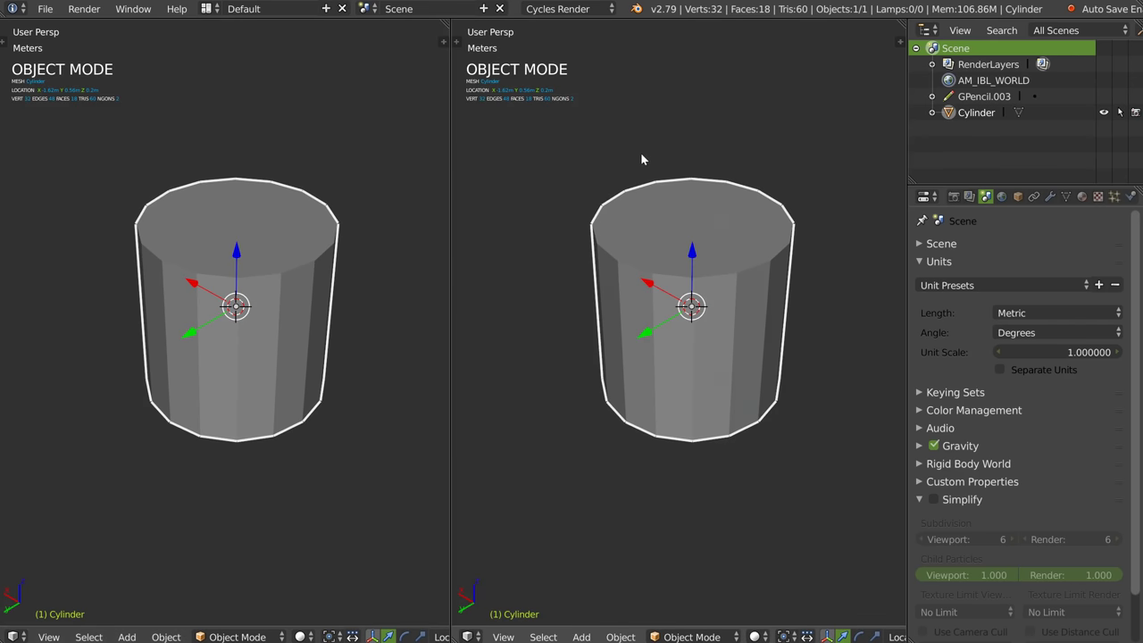
key("ctrl+alt+s")
left_click(641, 232)
key("shift+F10")
key("ctrl+alt+s")
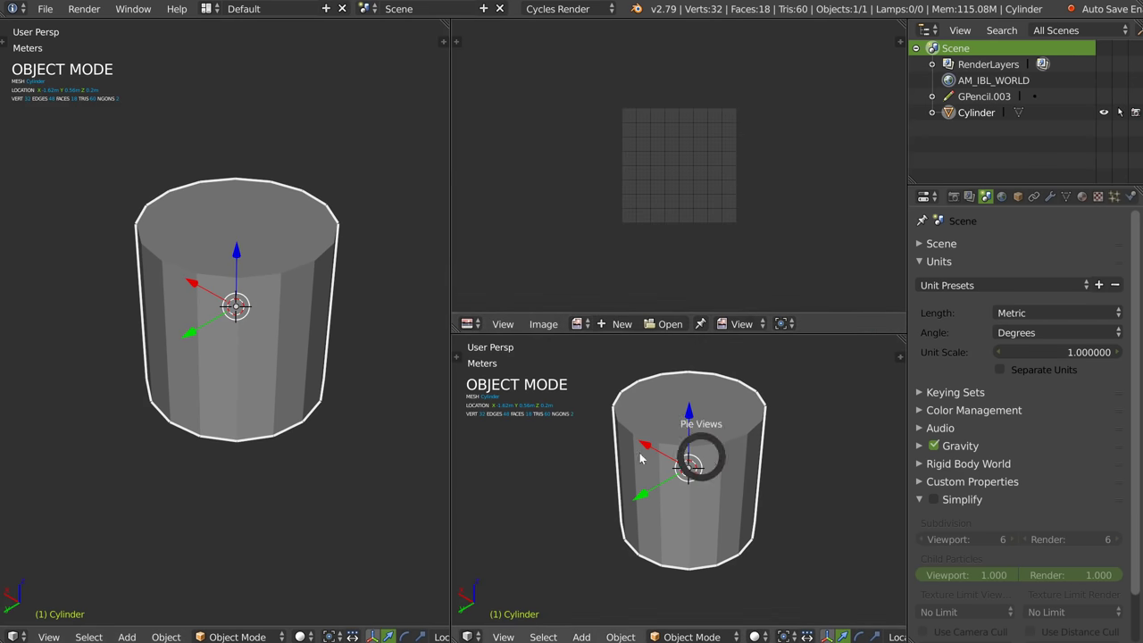
left_click(640, 458)
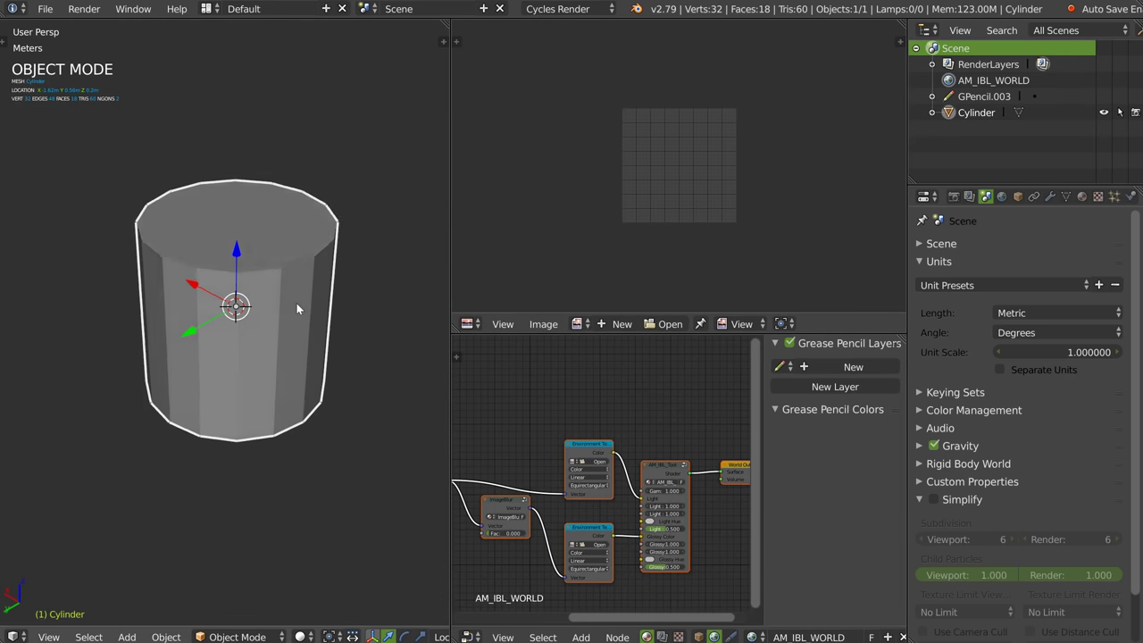
- Add a depth-of-field camera, then select and delete both Camera and Dof_Camera
key("ctrl+alt+s")
left_click(291, 504)
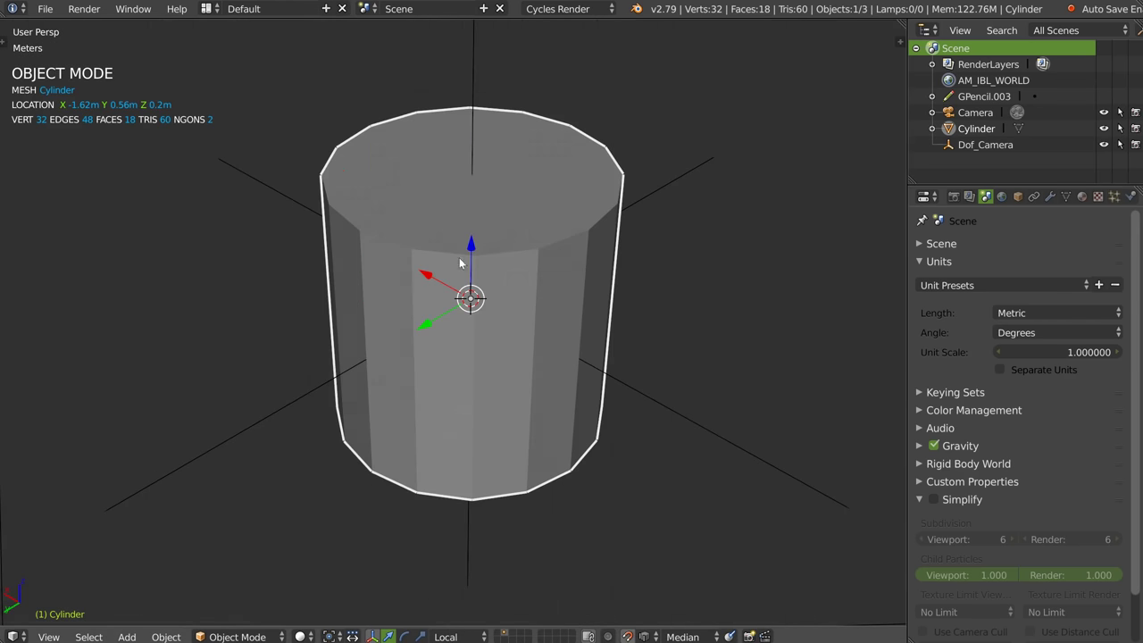
middle_click_drag(460, 263, 683, 337)
right_click(688, 308)
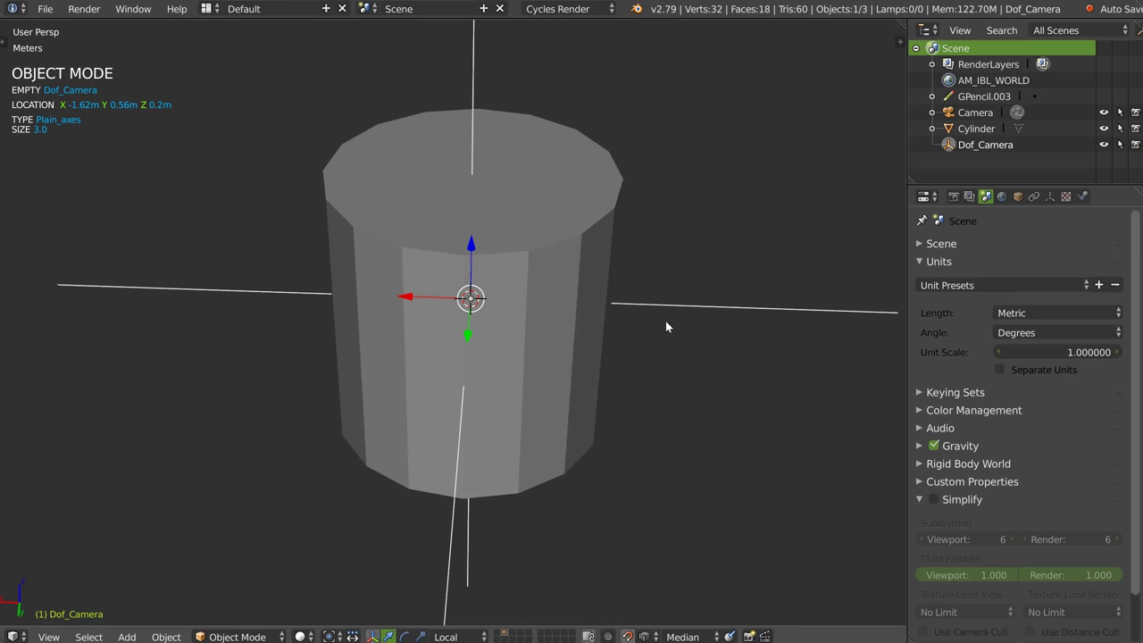
left_click(973, 113, "ctrl")
key("Delete")
mouse_move(497, 266)
middle_mouse_down()
mouse_move(497, 285)
mouse_move(401, 286)
mouse_move(469, 276)
middle_mouse_up()
left_click(207, 9)
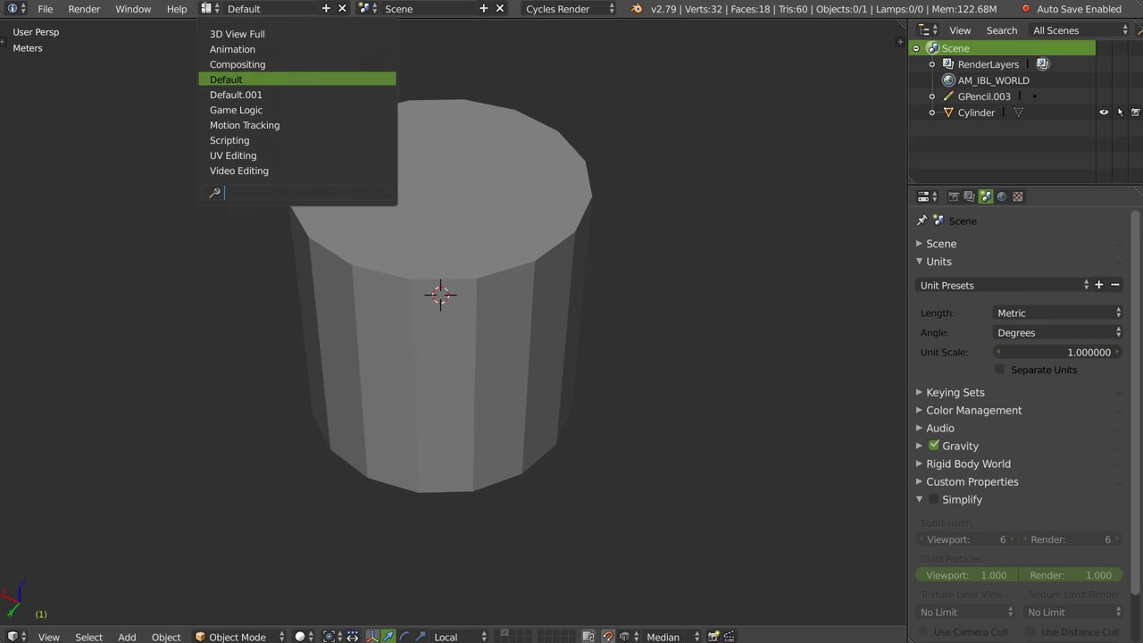
key("Escape")
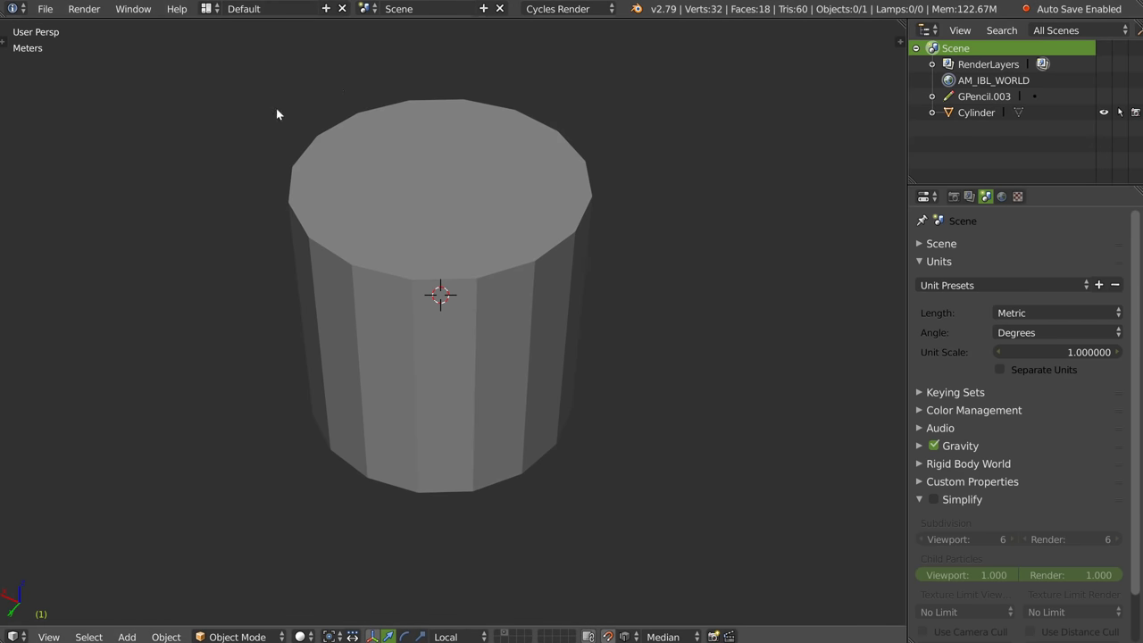
key("ctrl+Right")
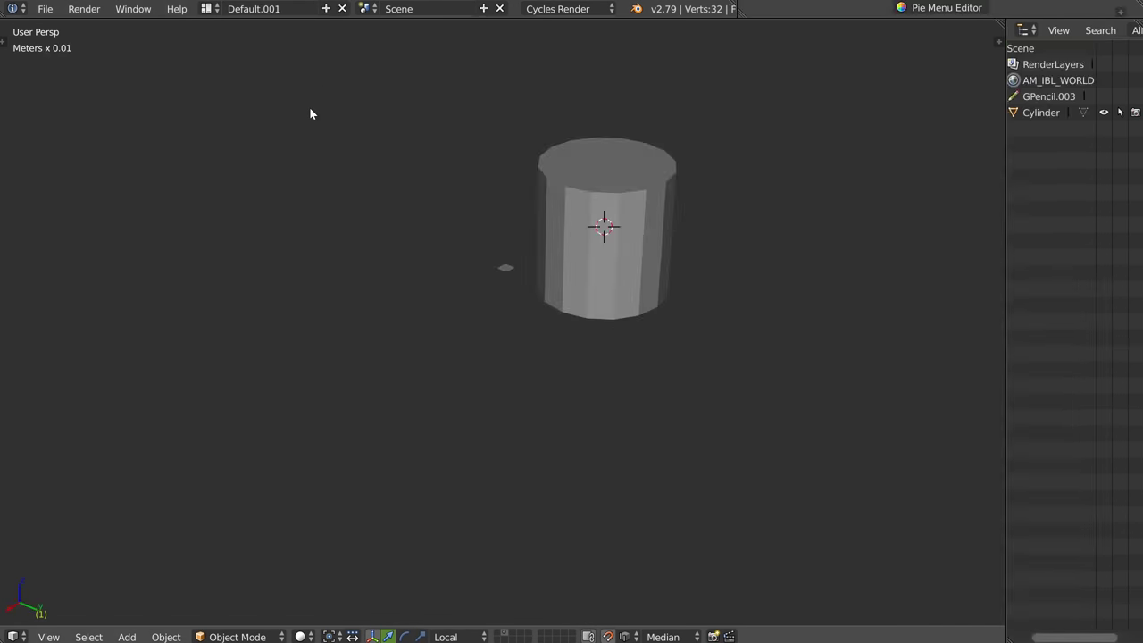
key("ctrl+Left")
key("ctrl+Left")
key("ctrl+Left")
key("ctrl+Left")
key("ctrl+Left")
key("ctrl+Left")
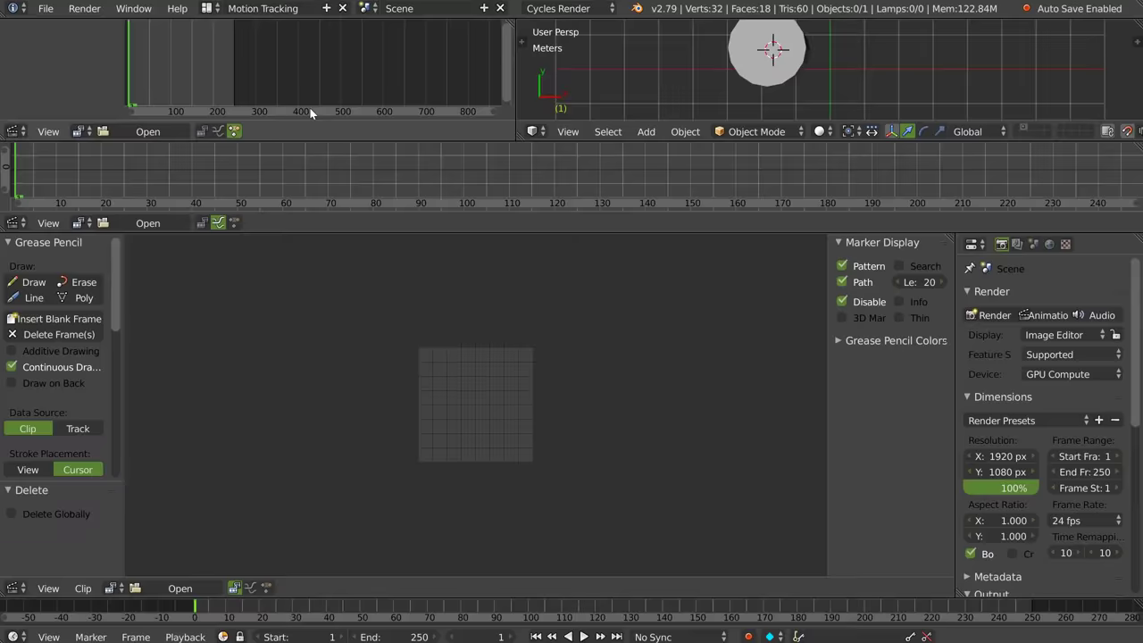
key("ctrl+Left")
key("ctrl+Right")
key("ctrl+Right")
key("ctrl+Right")
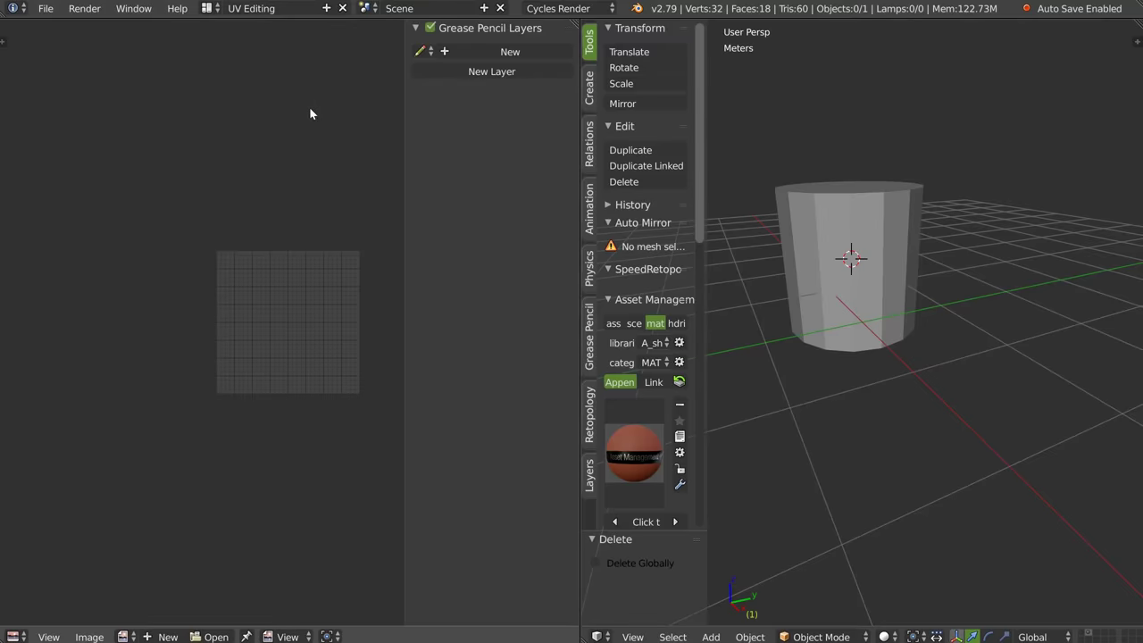
key("ctrl+Right")
key("ctrl+Right")
key("ctrl+Right")
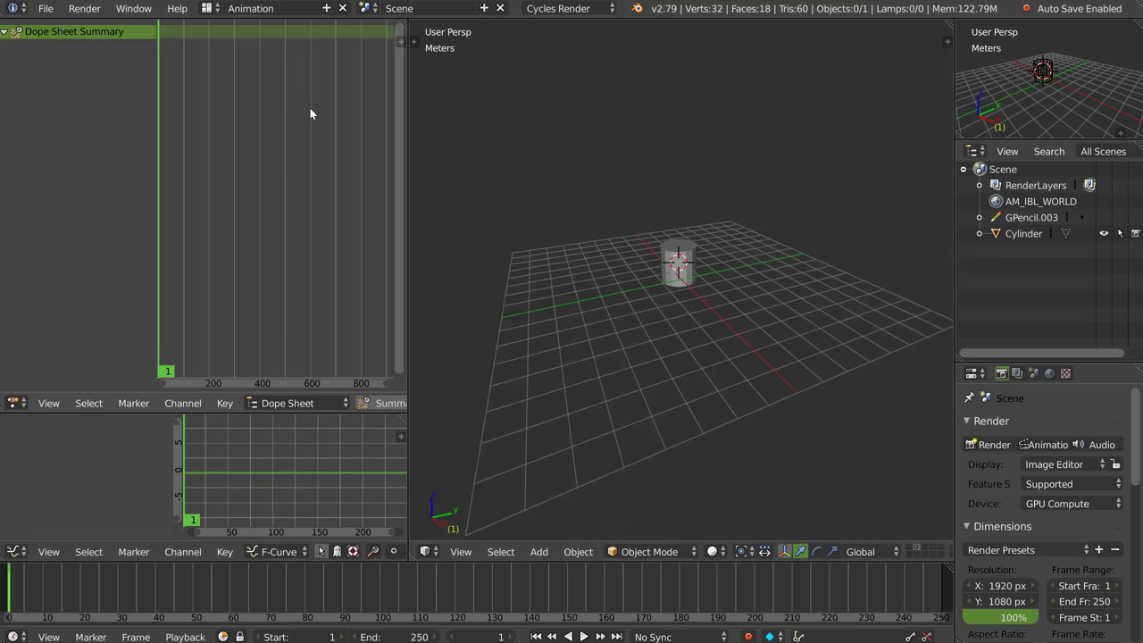
key("ctrl+Right")
key("ctrl+Right")
key("ctrl+Right")
key("ctrl+Left")
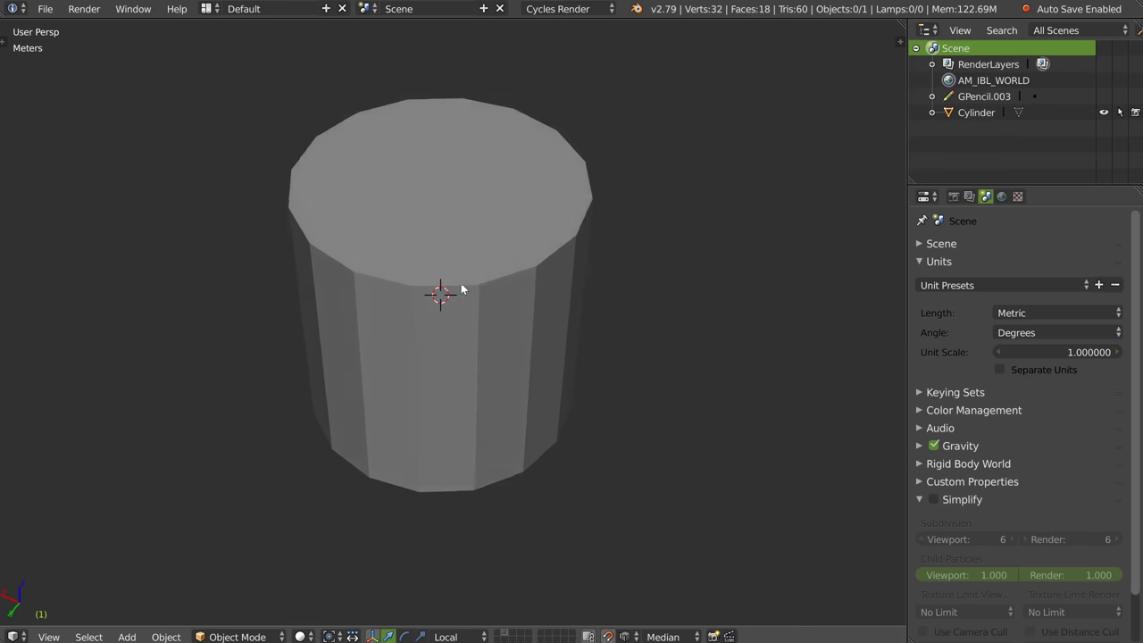
- Select the cylinder and adjust the view around it by orbiting and panning
right_click(475, 350)
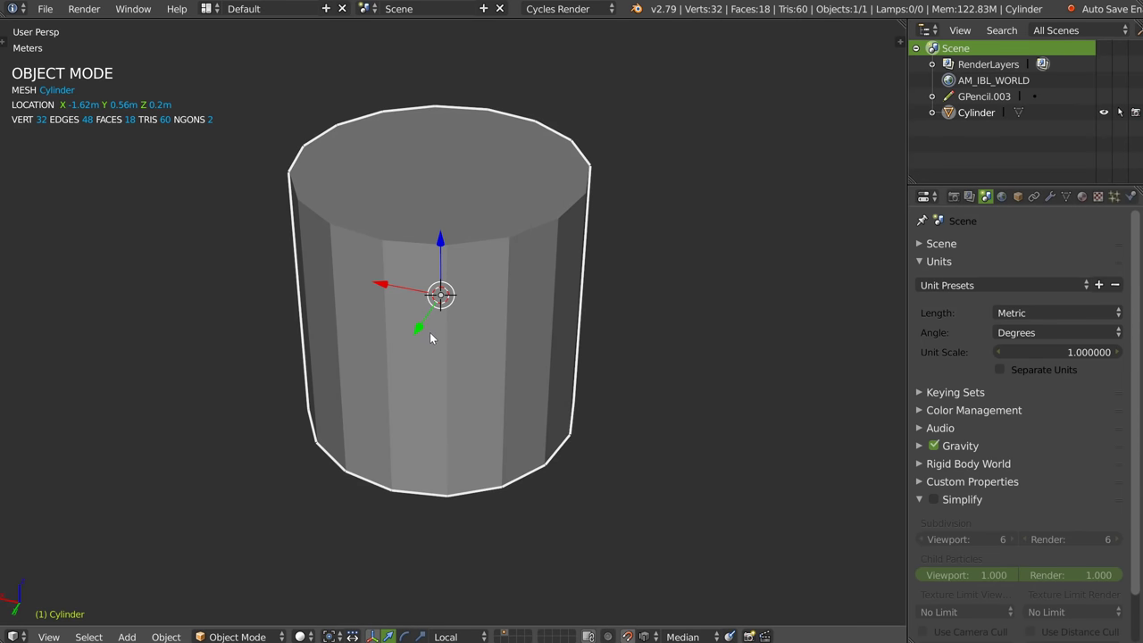
middle_click_drag(430, 337, 432, 163)
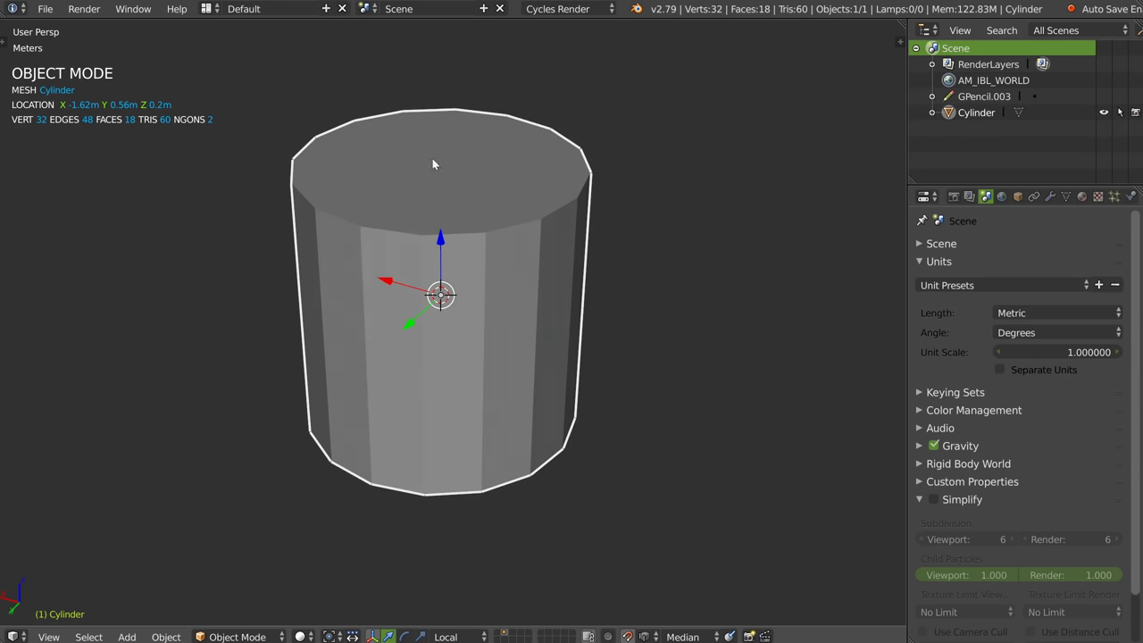
middle_click_drag(450, 238, 458, 271, "shift")
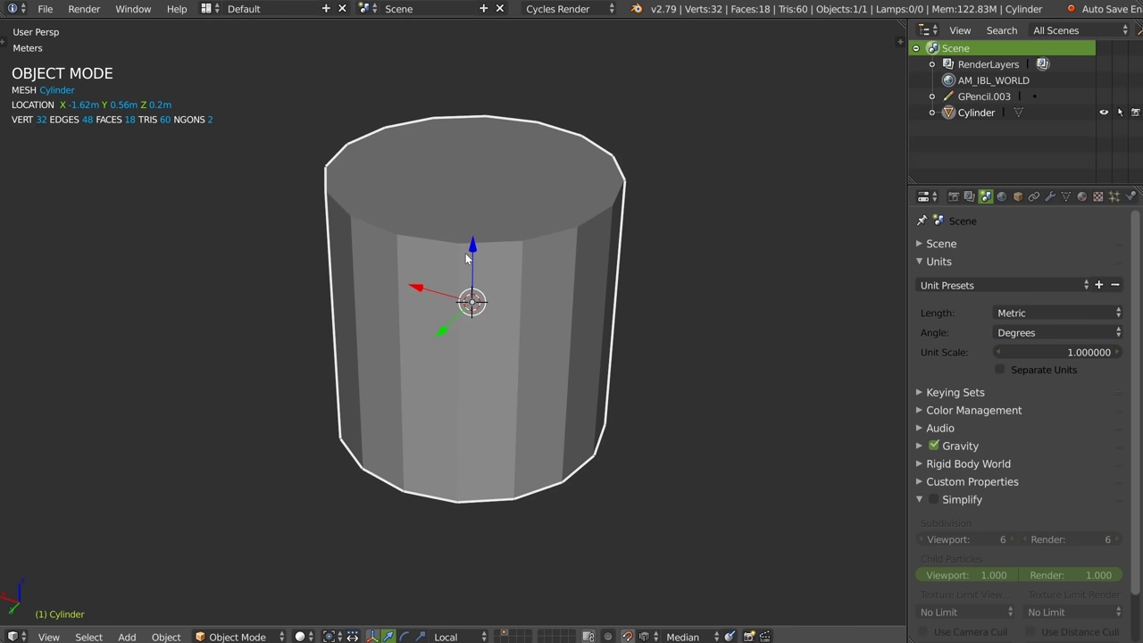
middle_click_drag(495, 265, 503, 343)
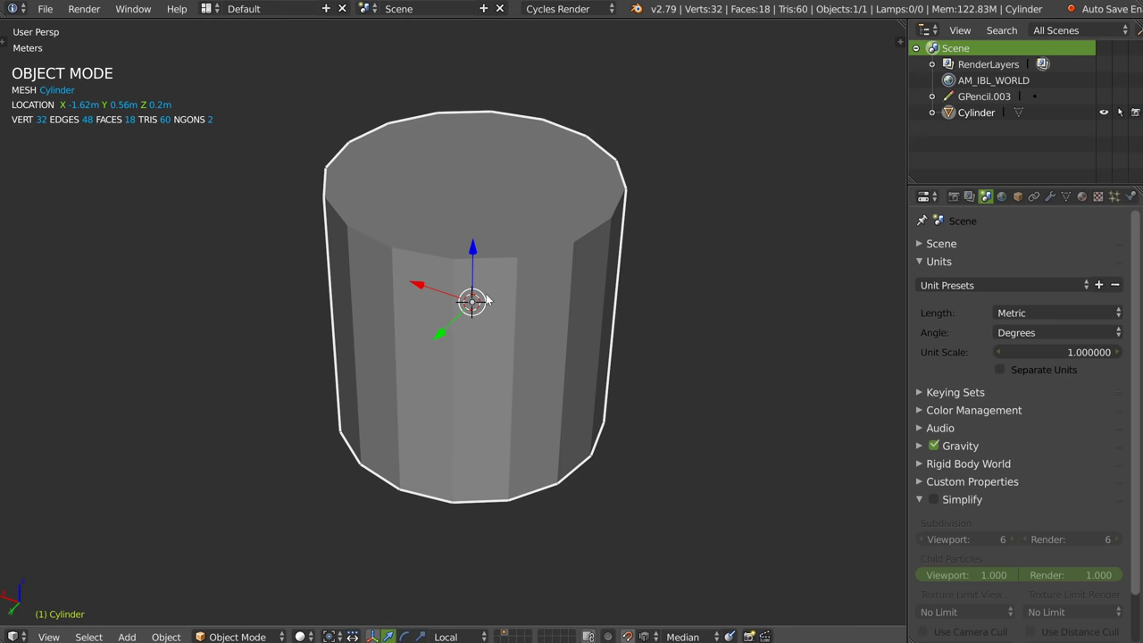
key("Tab")
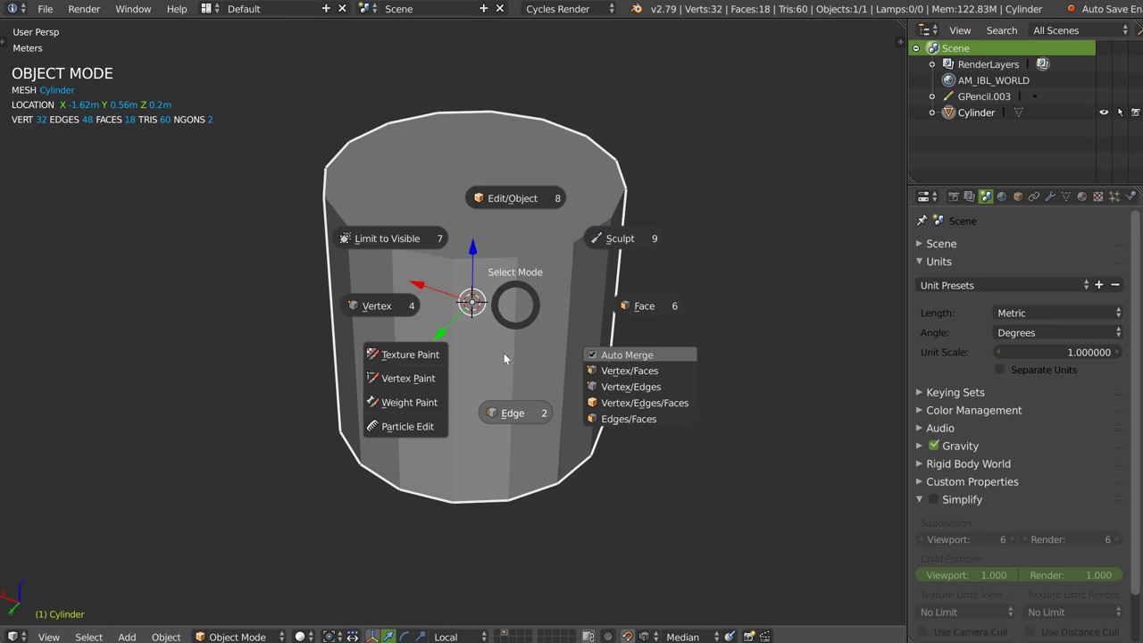
key("Escape")
key("Tab")
key("o")
key("Escape")
key("ctrl+shift+alt+c")
key("Escape")
key("ctrl+shift+Tab")
key("Escape")
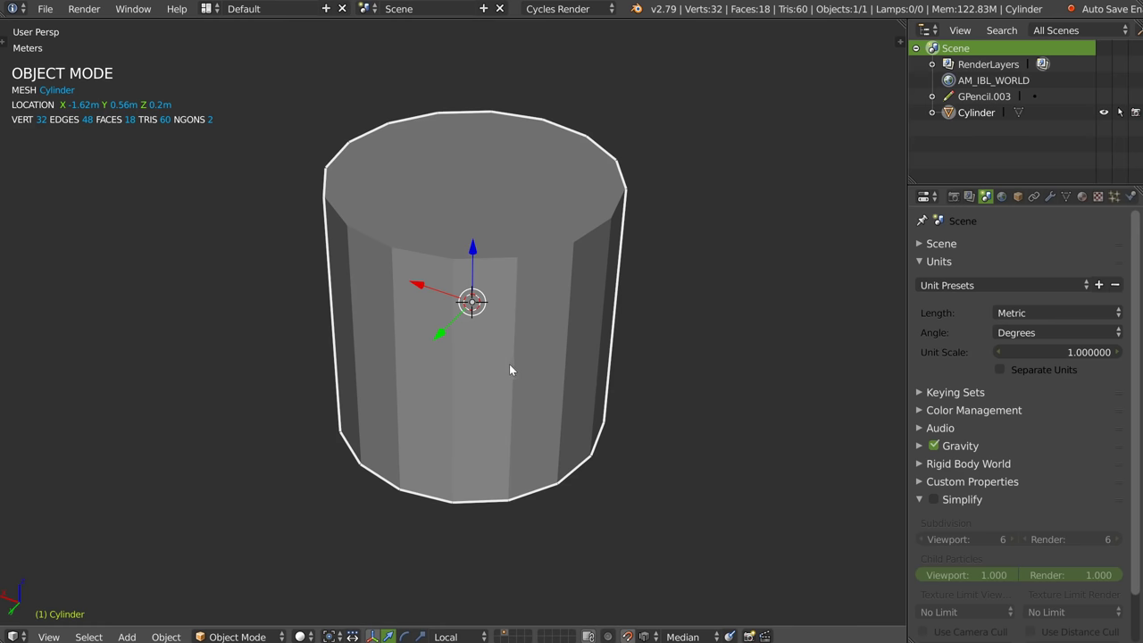
key("w")
key("Escape")
key("Tab")
key("w")
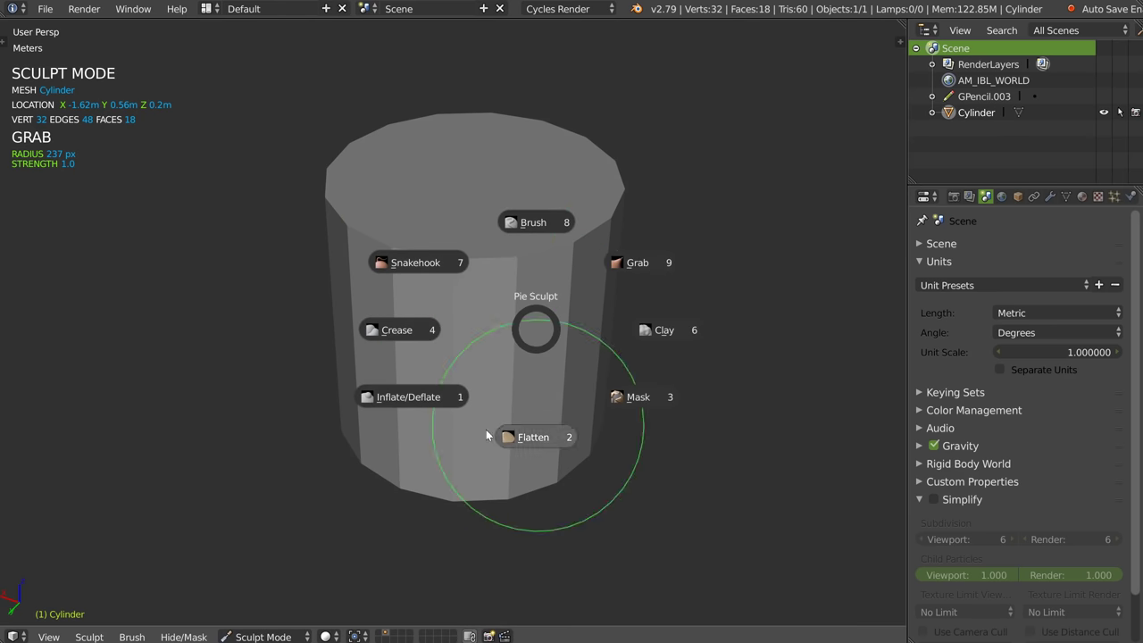
key("Escape")
key("alt+w")
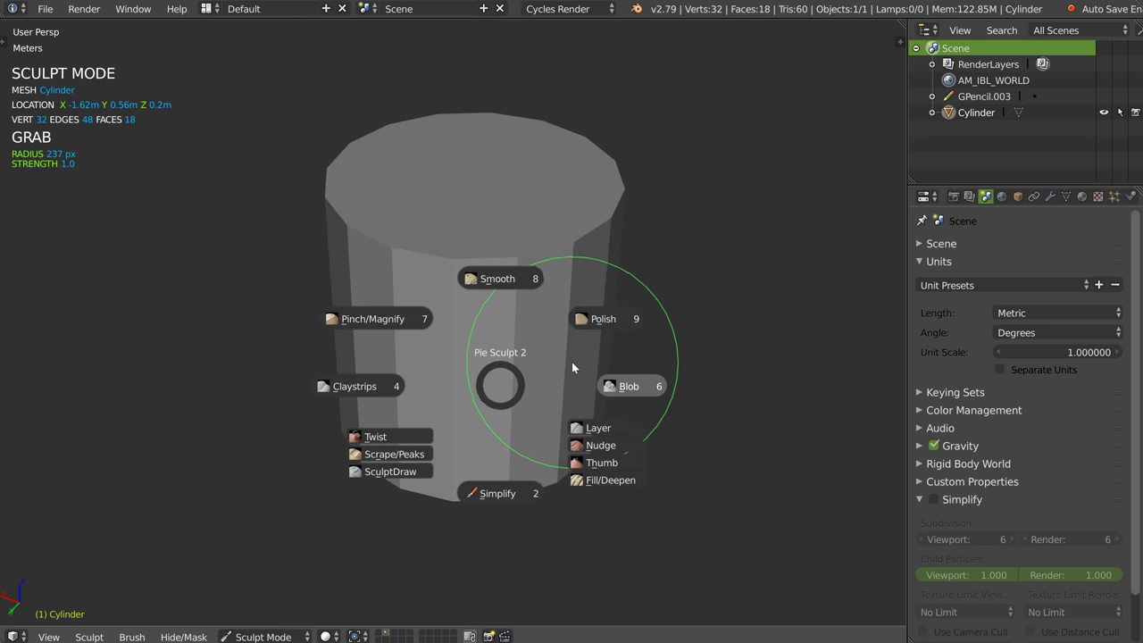
left_click(504, 399)
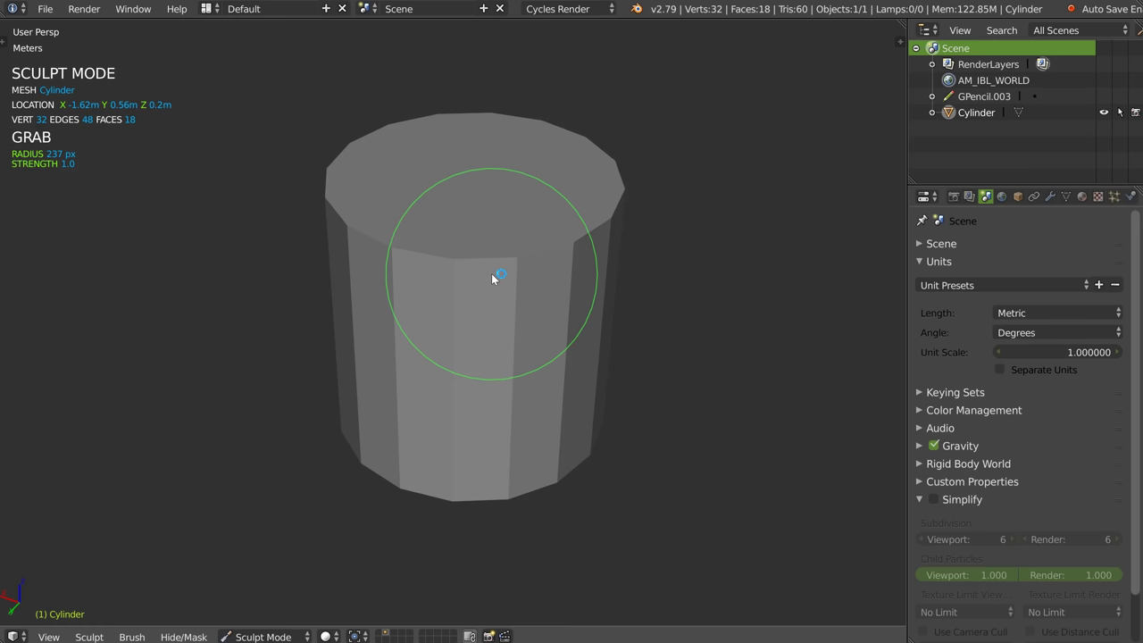
right_click(465, 240)
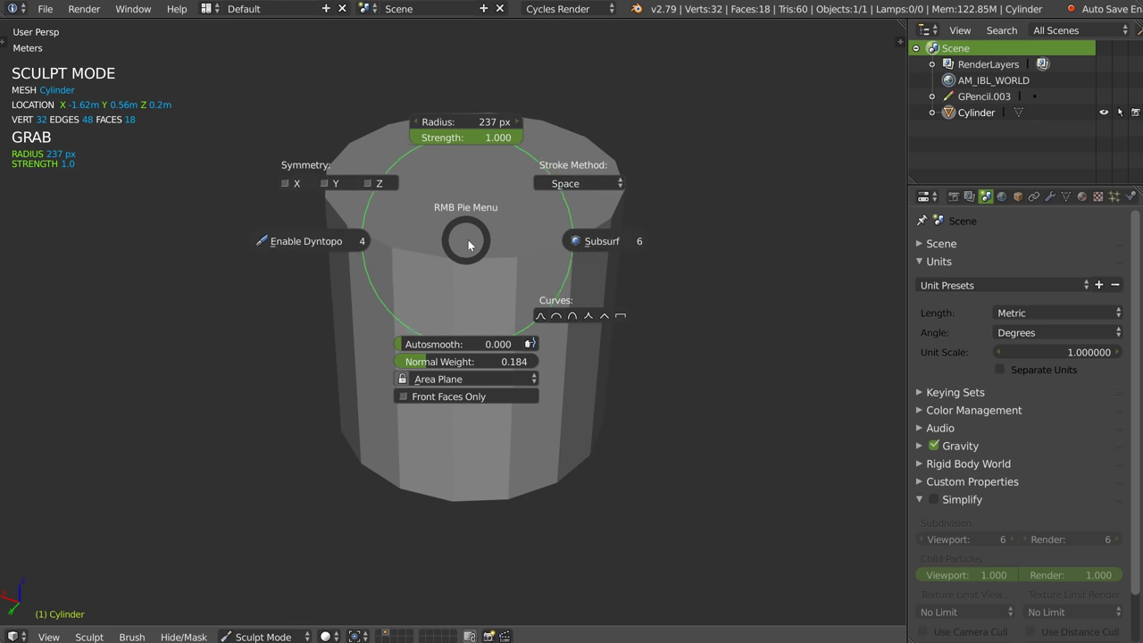
key("Tab")
left_click(473, 247)
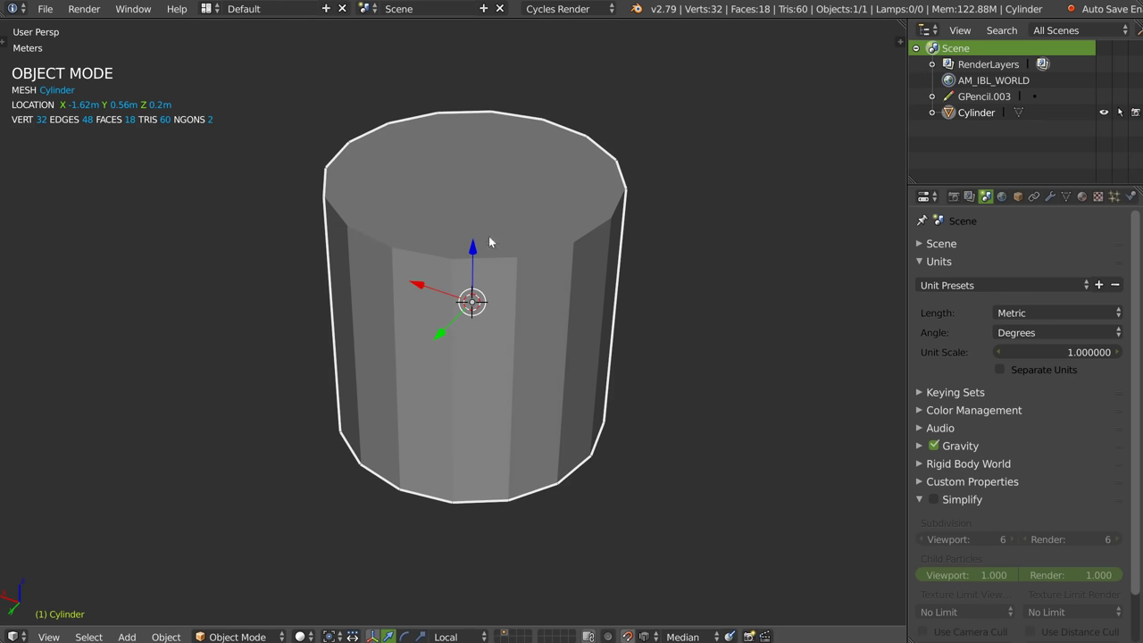
right_click(482, 257)
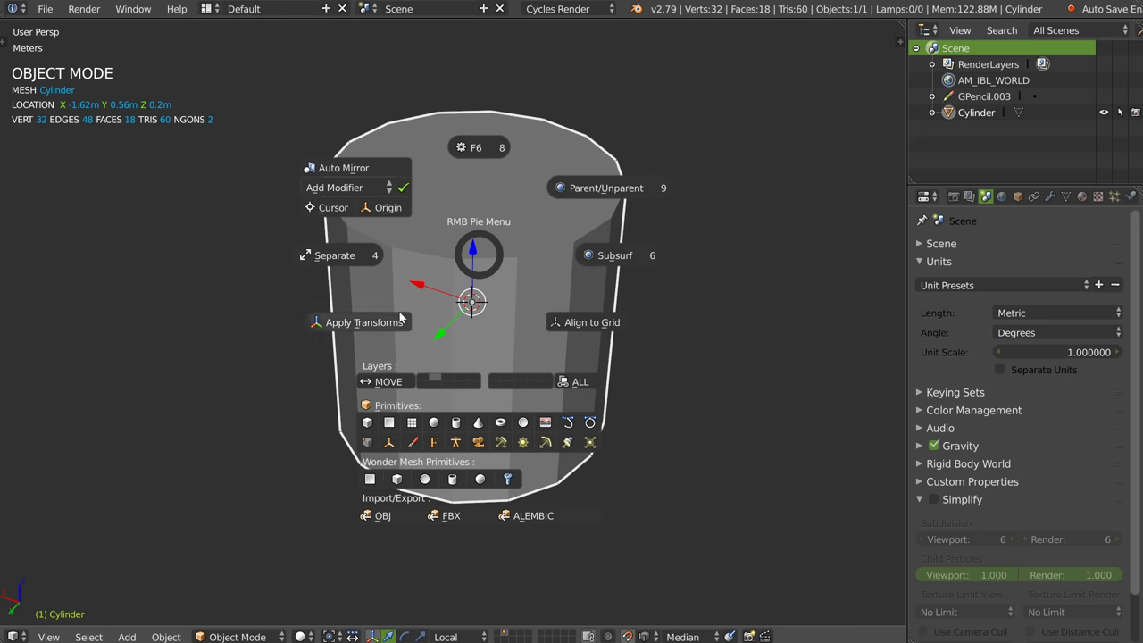
left_click(497, 278)
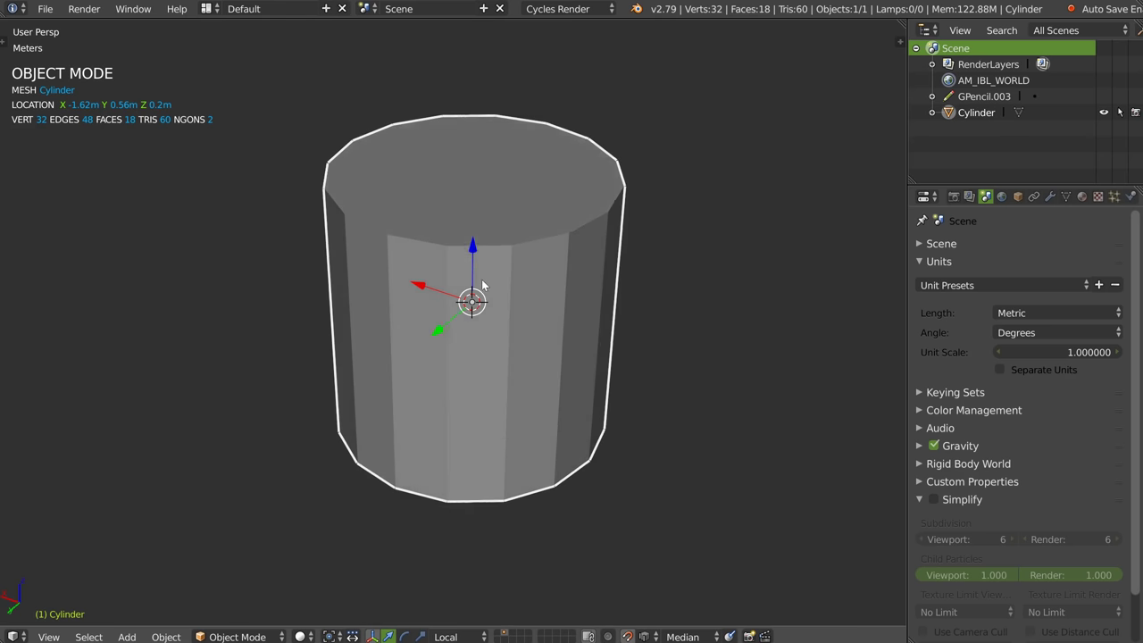
key("shift+d")
- Place the duplicate cylinder beside the original and move the original to a new spot
left_click(743, 212)
left_click(529, 264, "shift")
right_click(535, 273)
left_click(443, 279)
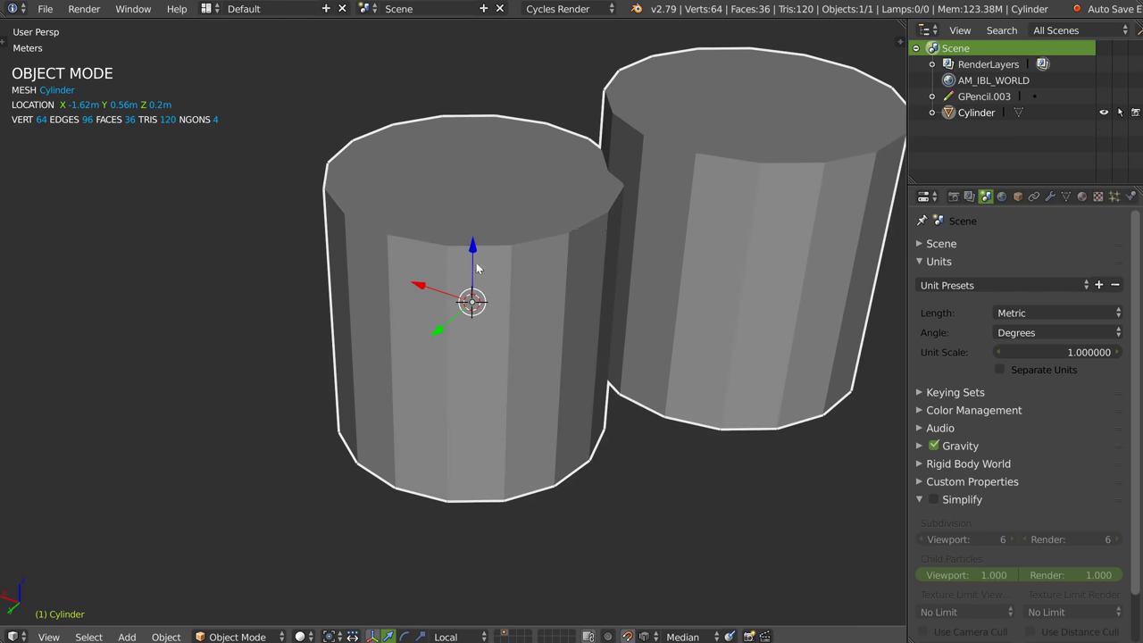
scroll(554, 276, "down", 2)
right_click(589, 272)
left_click(449, 264)
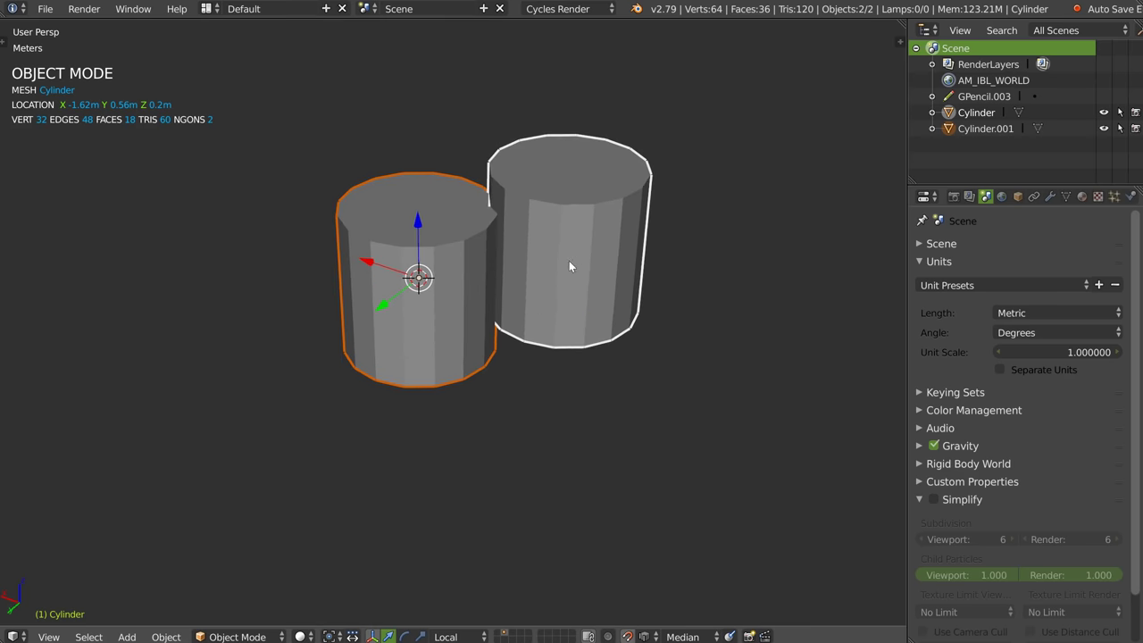
left_click_drag(568, 261, 655, 258)
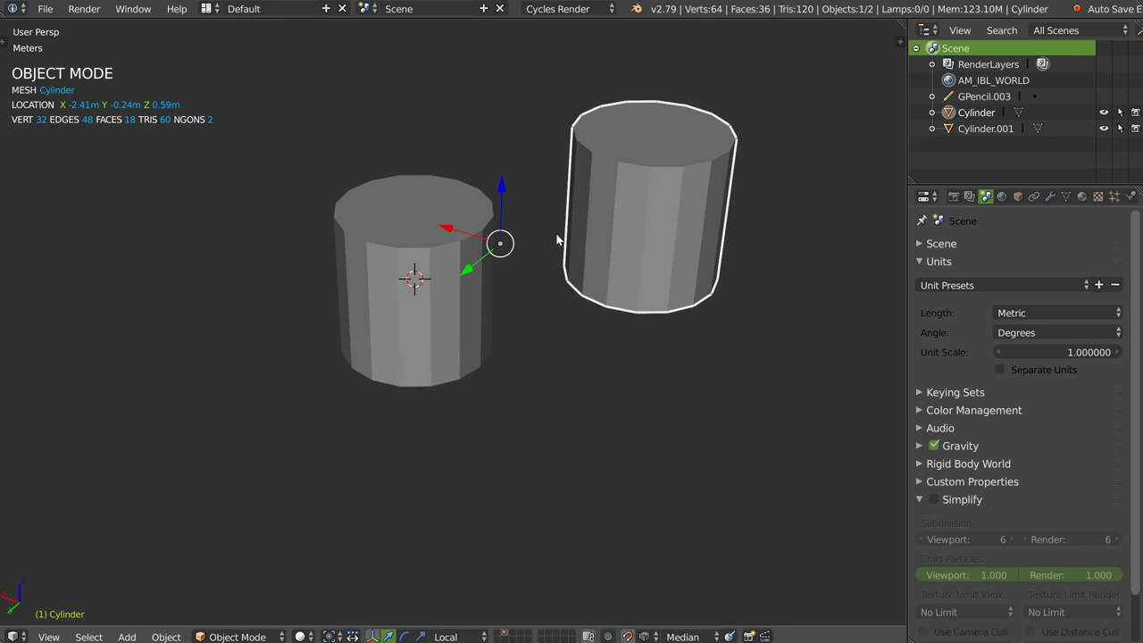
- Delete the extra cylinder, select the remaining one, and bring up the Speedflow modifier pie
middle_click_drag(577, 257, 568, 262)
key("x")
left_click(538, 275)
right_click(418, 314)
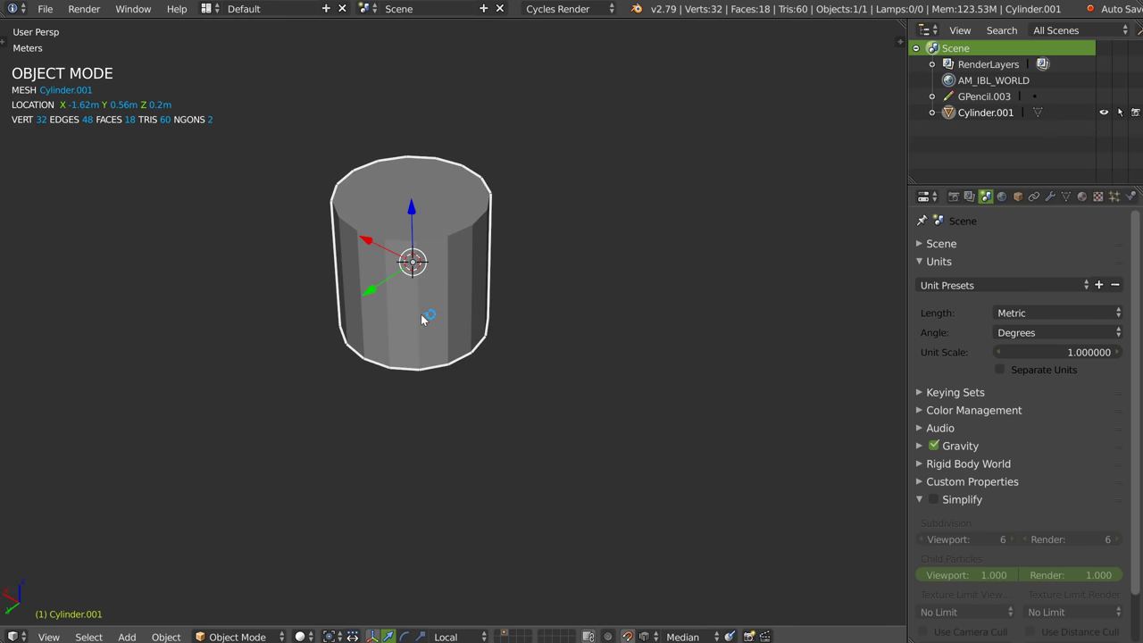
mouse_move(416, 314)
middle_mouse_down()
mouse_move(428, 290)
mouse_move(444, 289)
mouse_move(432, 313)
middle_mouse_up()
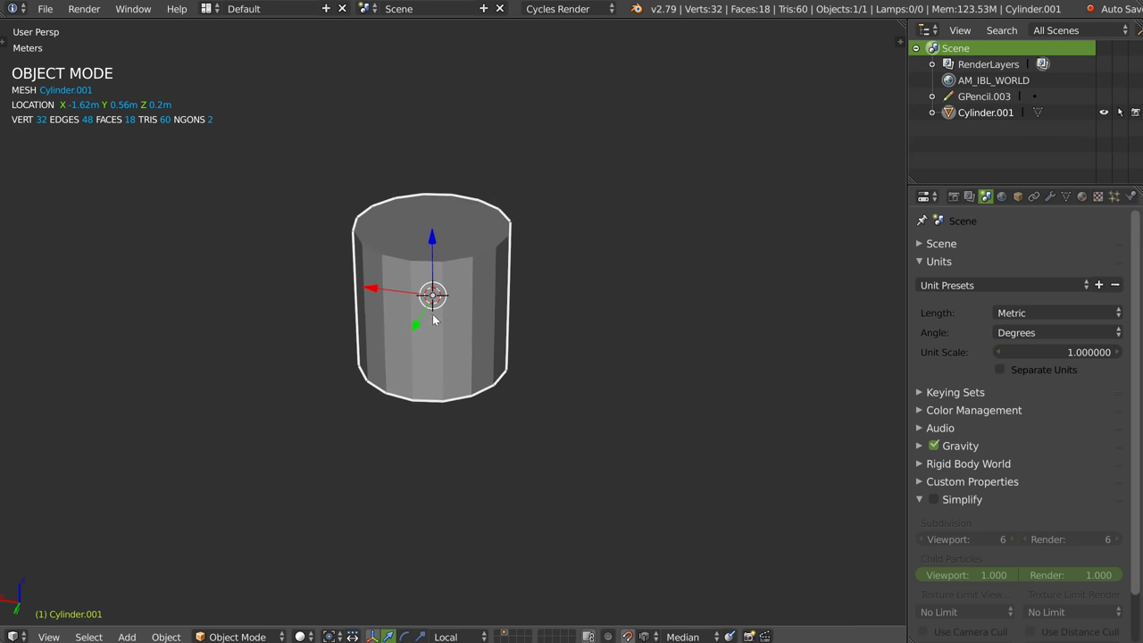
scroll(432, 313, "up", 3)
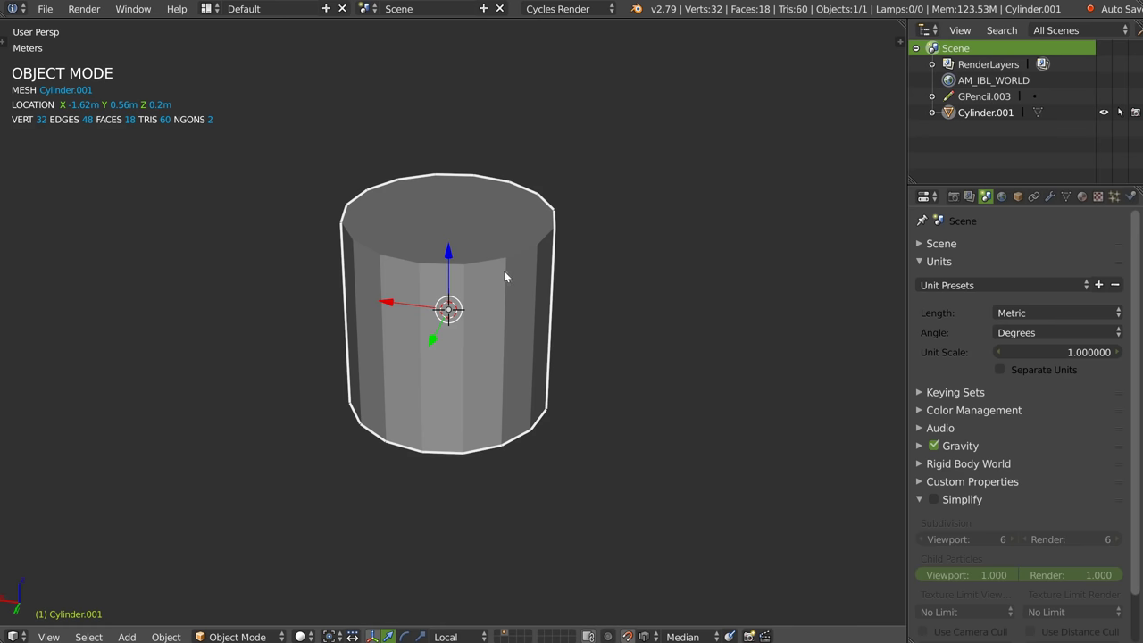
key("alt+q")
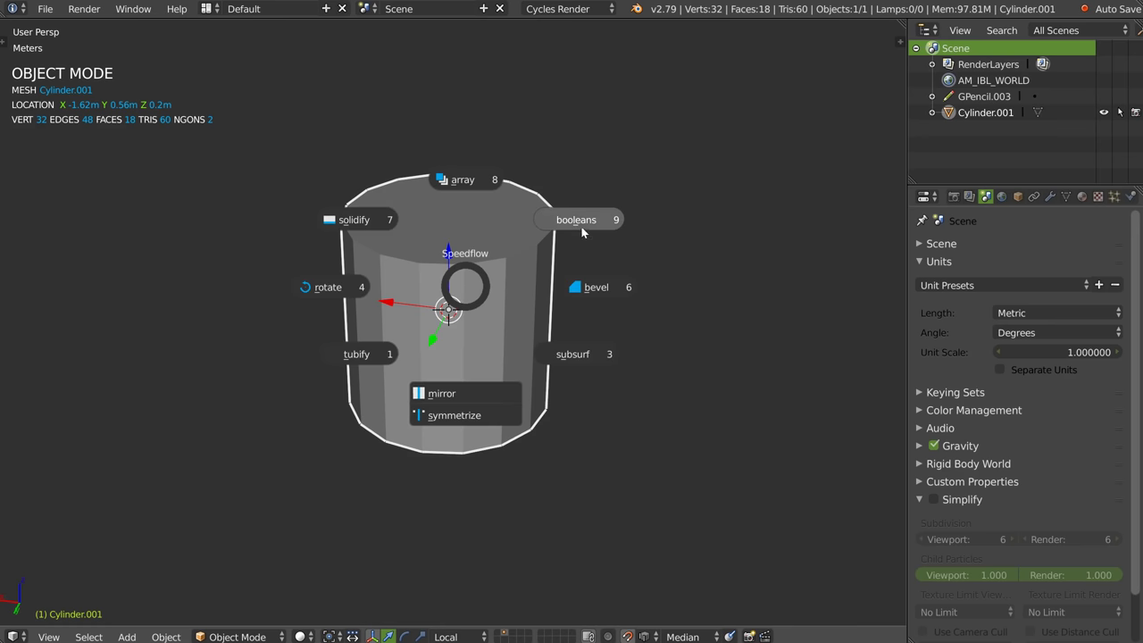
mouse_move(576, 220)
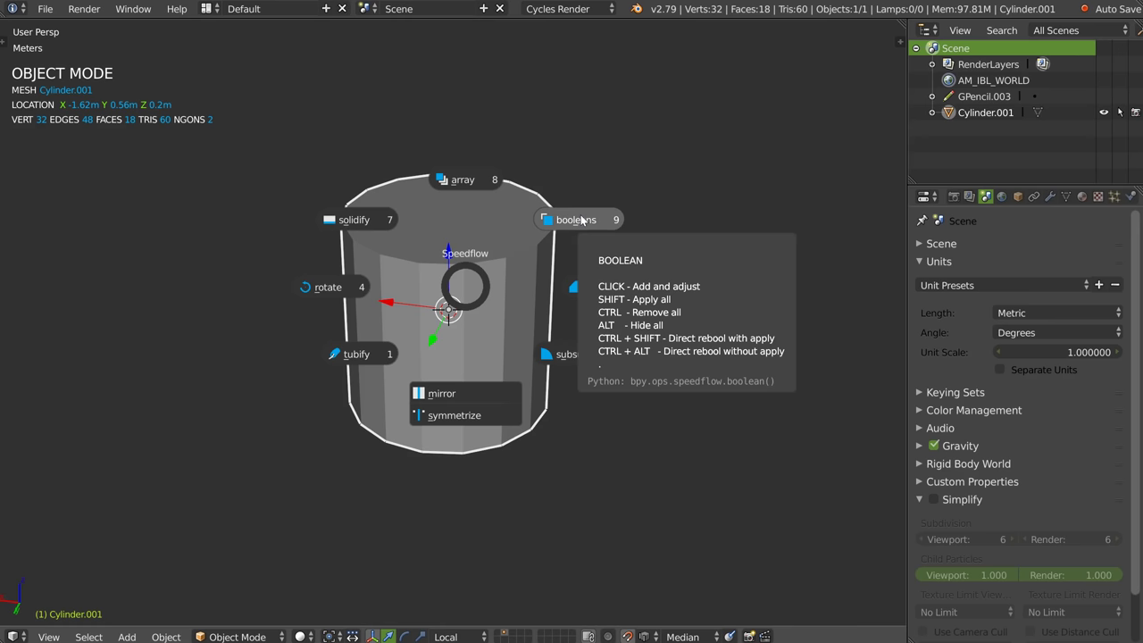
- Close the Speedflow pie and open the general pie with Primitives and Import/Export
right_click(487, 289)
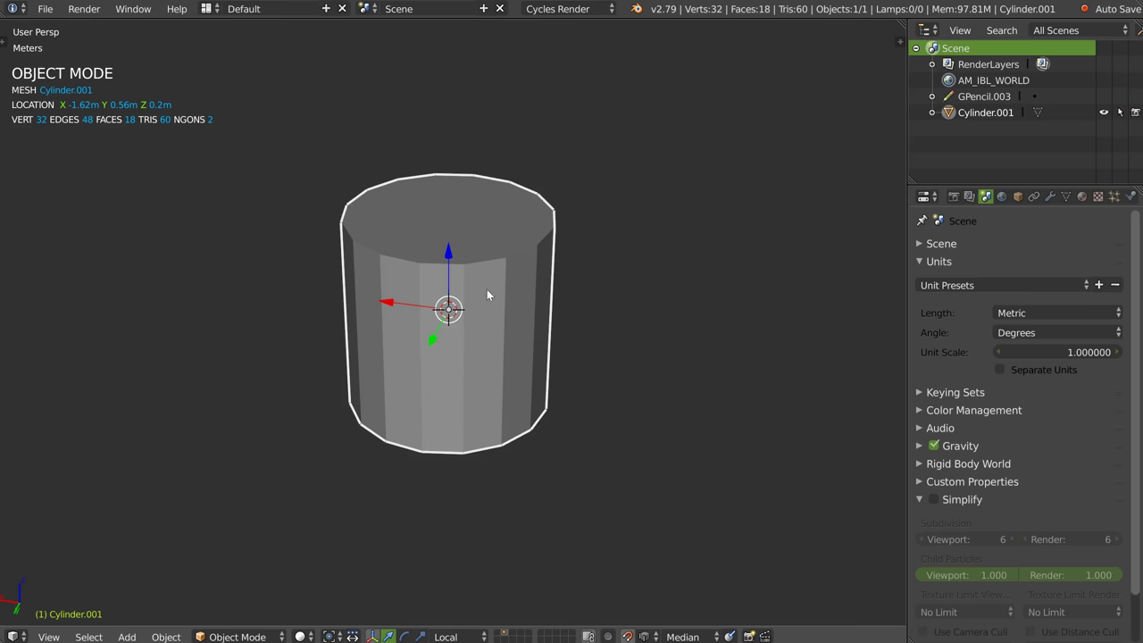
right_click(484, 297)
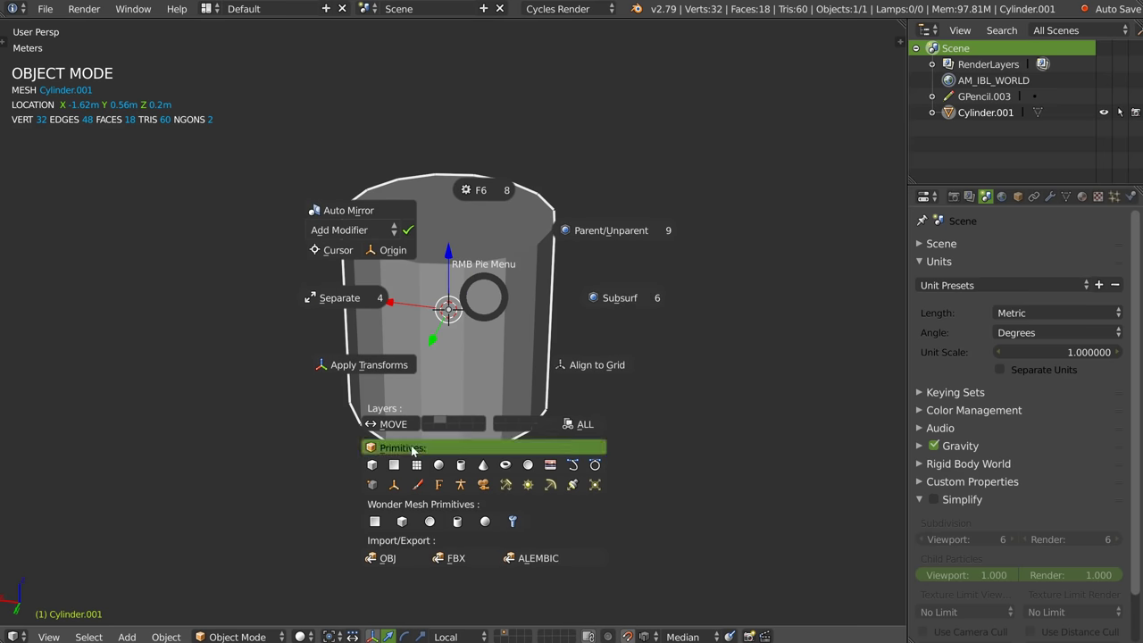
- Add a cube overlapping the cylinder and cut it out with a Speedflow Boolean difference
left_click(372, 464)
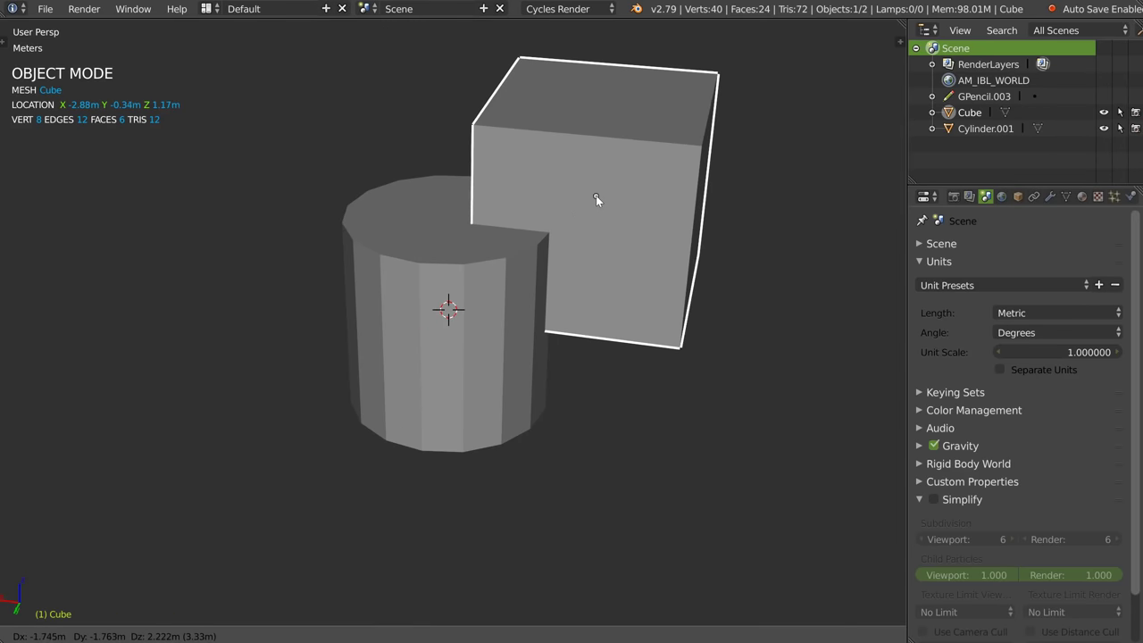
left_click(574, 198)
key("ctrl+shift+Tab")
mouse_move(649, 258)
middle_mouse_down()
mouse_move(571, 250)
mouse_move(552, 261)
middle_mouse_up()
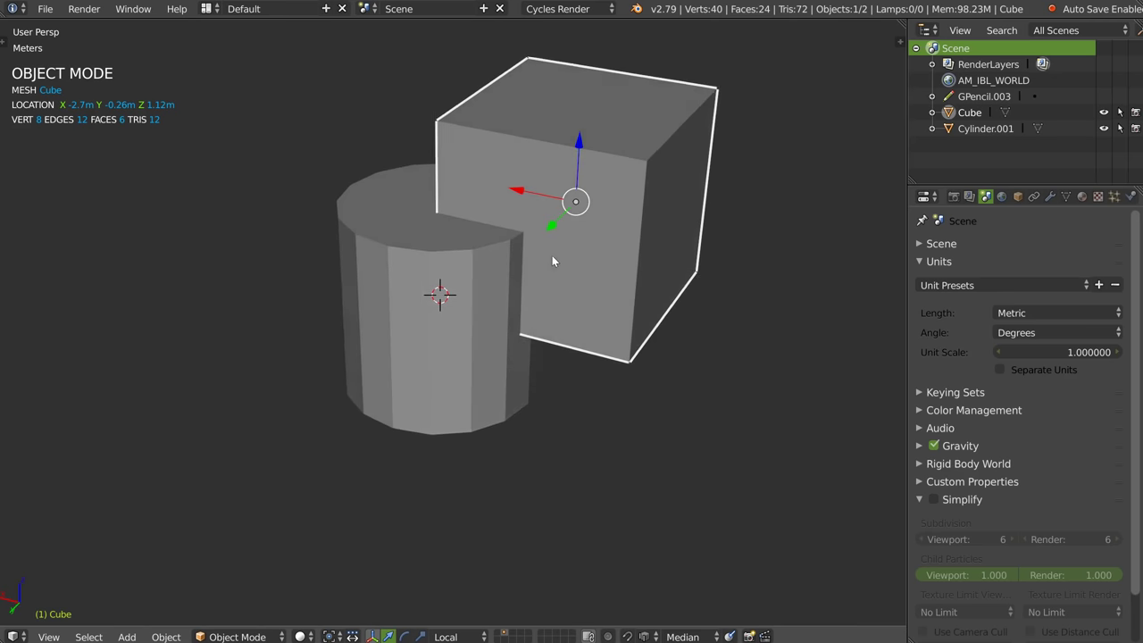
right_click(432, 348, "shift")
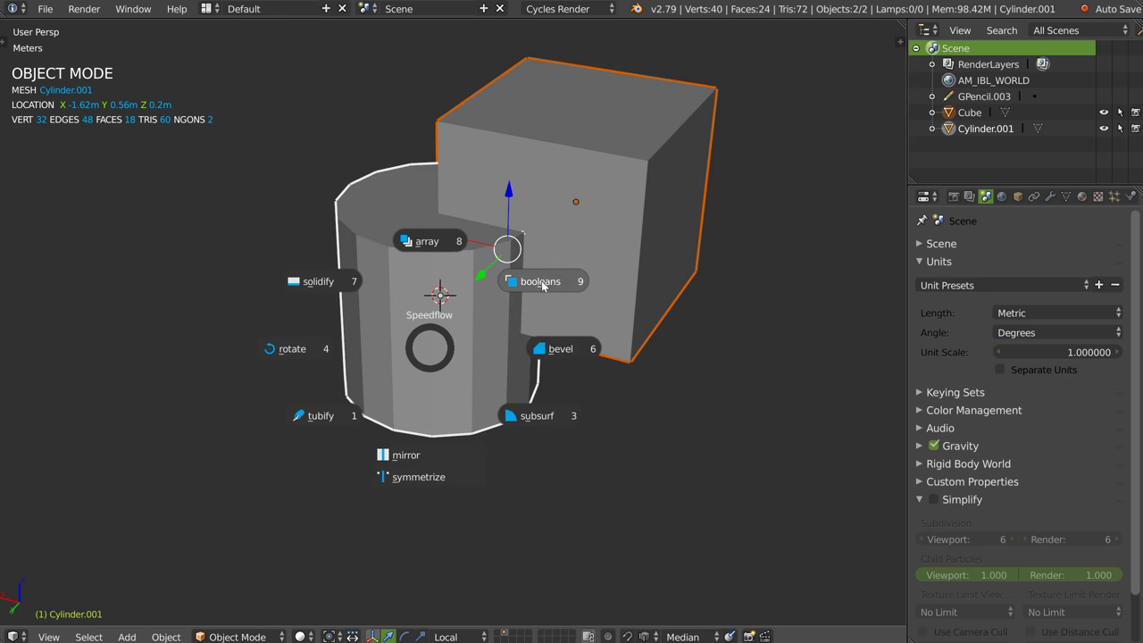
left_click(544, 282)
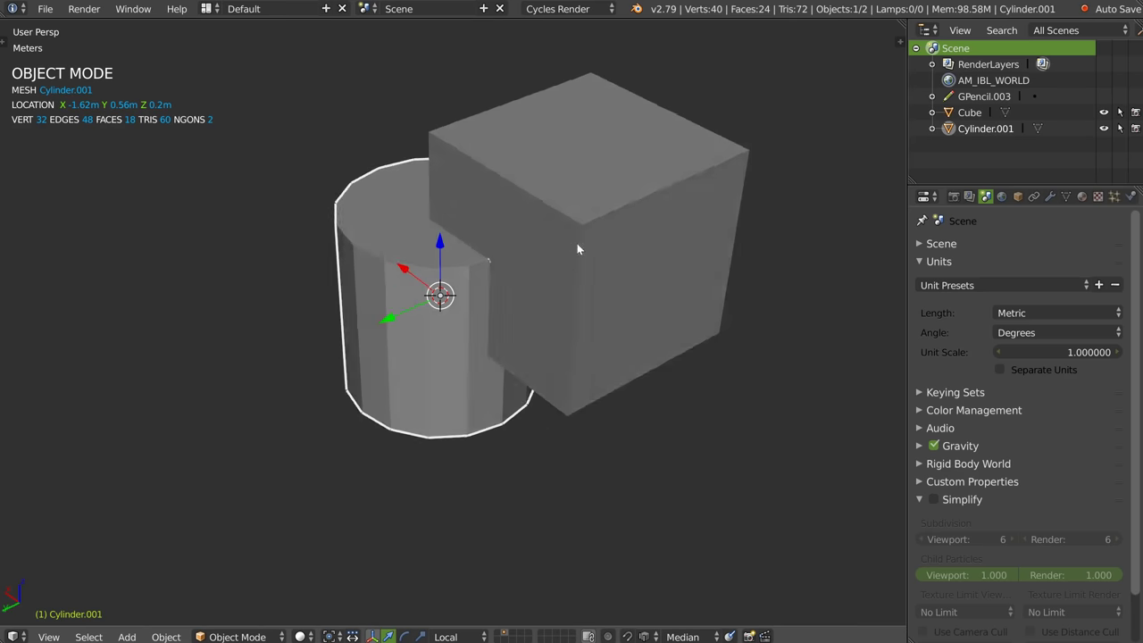
right_click(577, 243)
right_click(438, 362, "shift")
key("q")
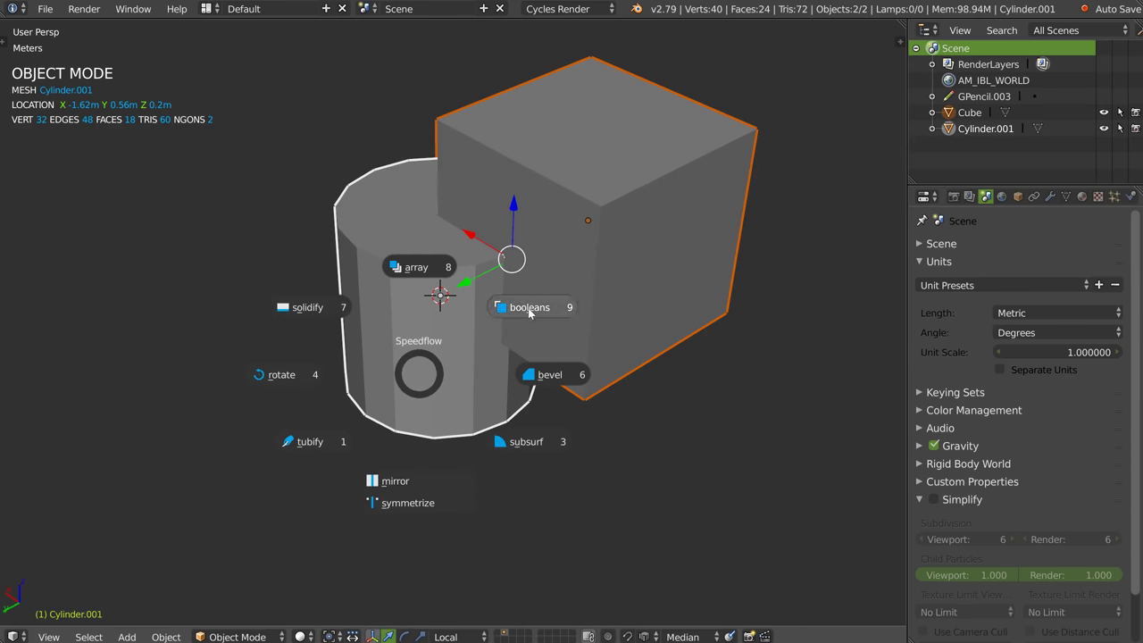
left_click(525, 307)
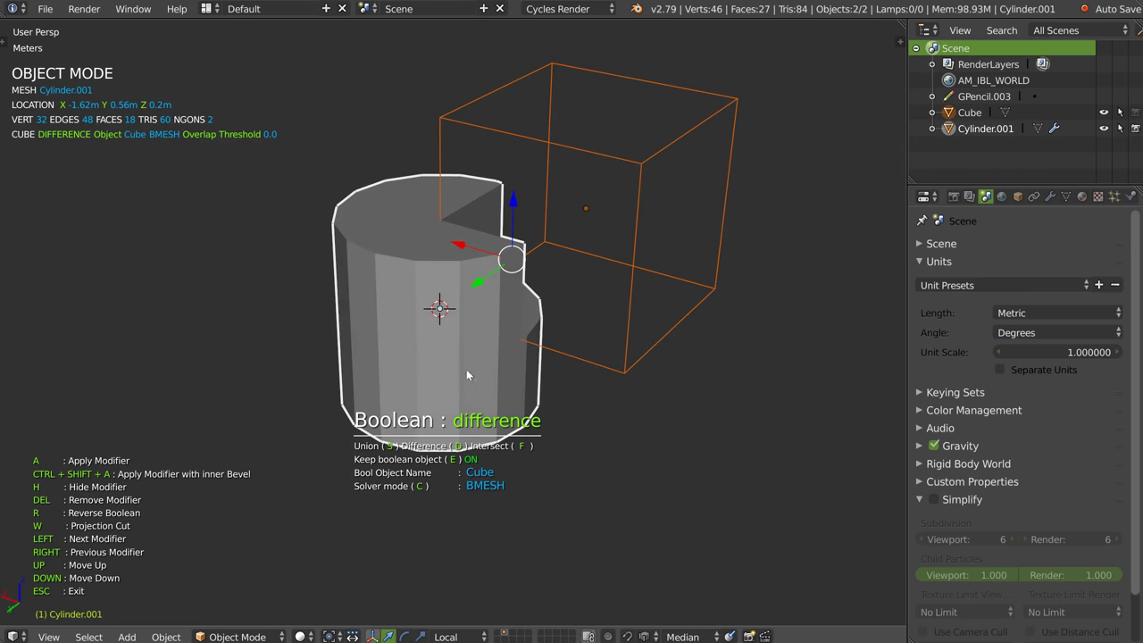
- Apply the Boolean difference to the cylinder, leaving a permanent notch
right_click(571, 268)
right_click(376, 329)
key("g")
key("y")
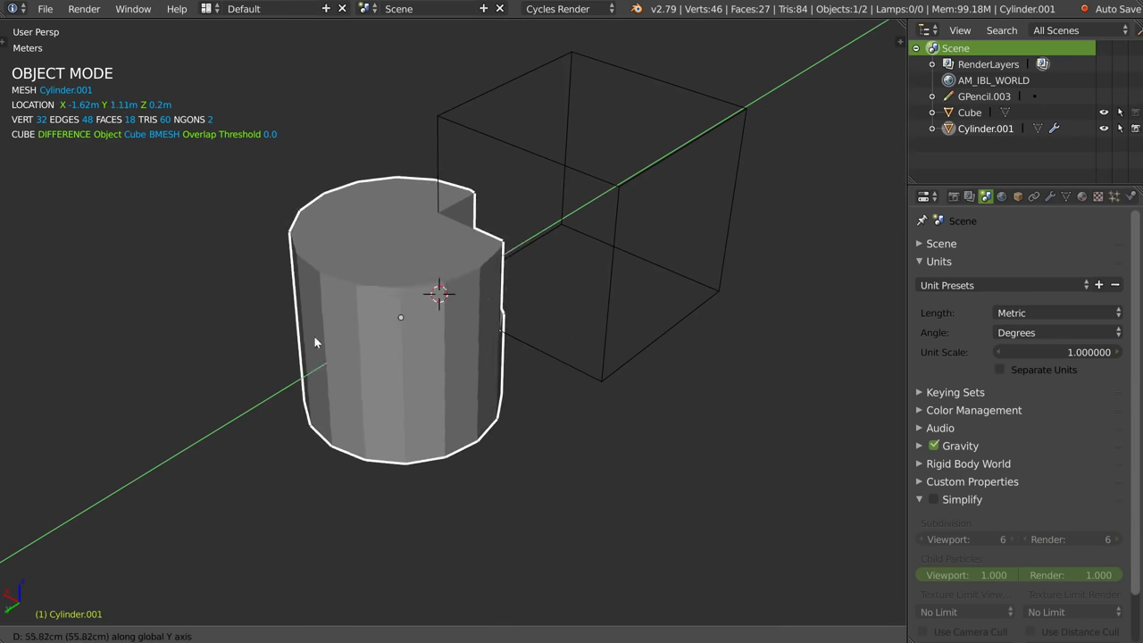
right_click(314, 342)
mouse_move(411, 308)
middle_mouse_down()
mouse_move(480, 276)
mouse_move(464, 270)
middle_mouse_up()
key("q")
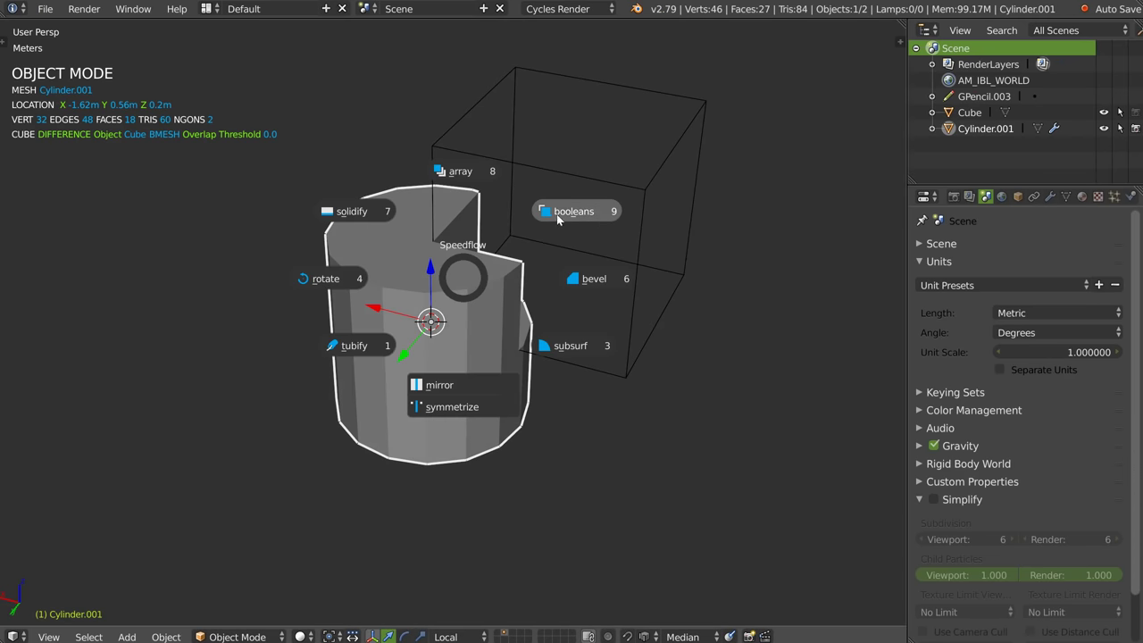
left_click(562, 214)
- Check the notched cylinder mesh in Edit Mode, then select the cube cutter
middle_click_drag(526, 268, 589, 277)
key("Tab")
left_click(467, 242)
key("Tab")
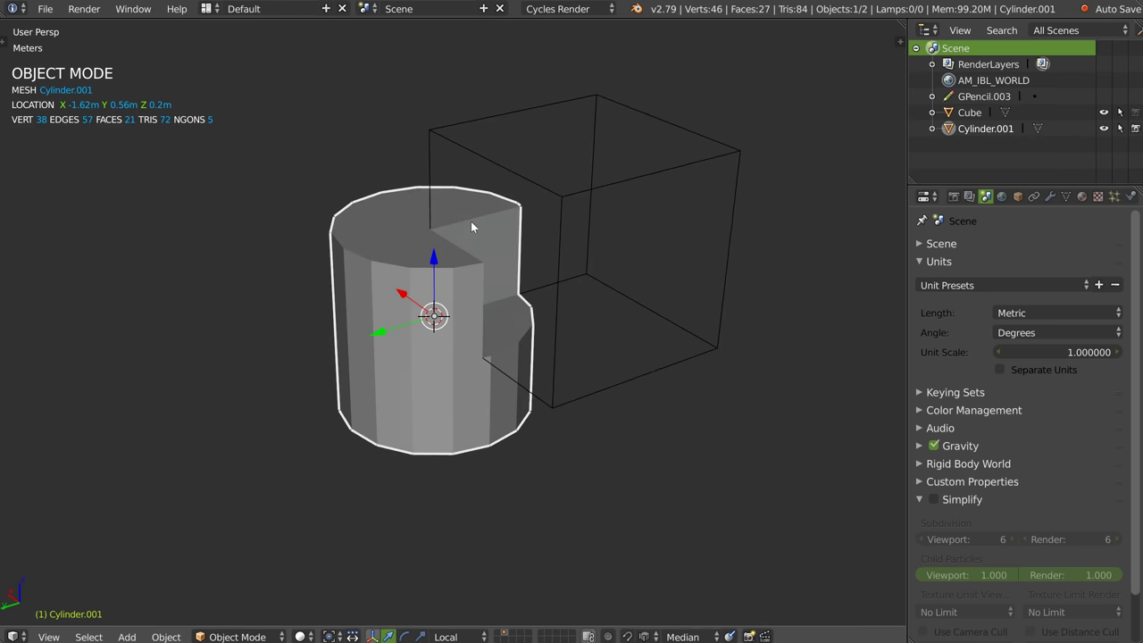
middle_click_drag(472, 226, 471, 295)
right_click(643, 264)
- Add Subdivision Surface to the cube twice, rounding it into a smooth solid-shaded sphere
middle_click_drag(643, 264, 511, 304)
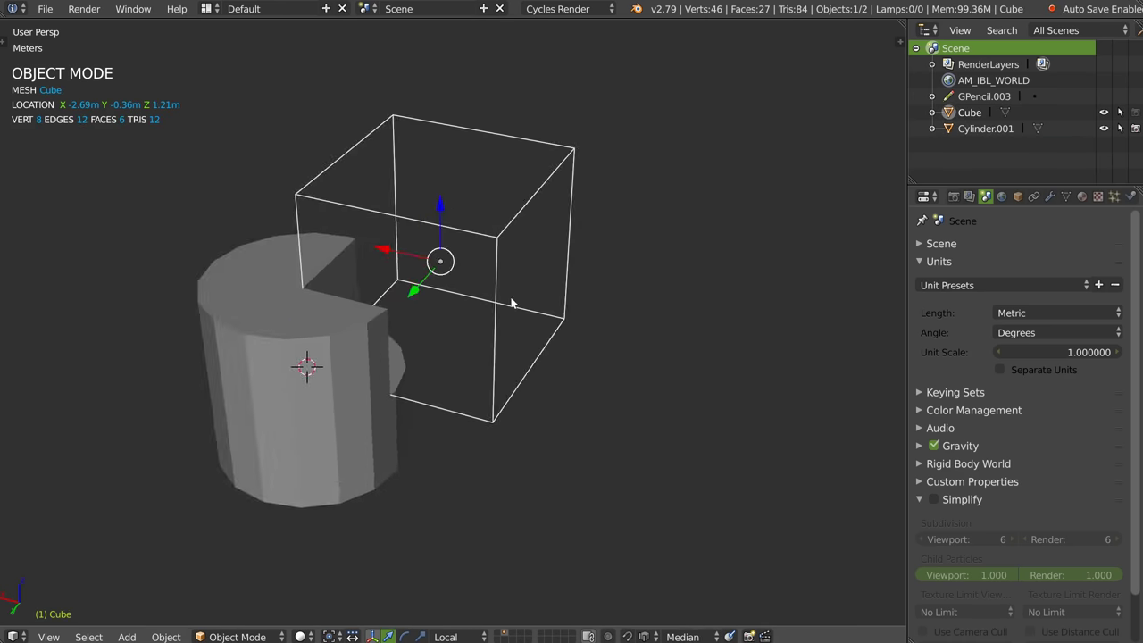
right_click(450, 309)
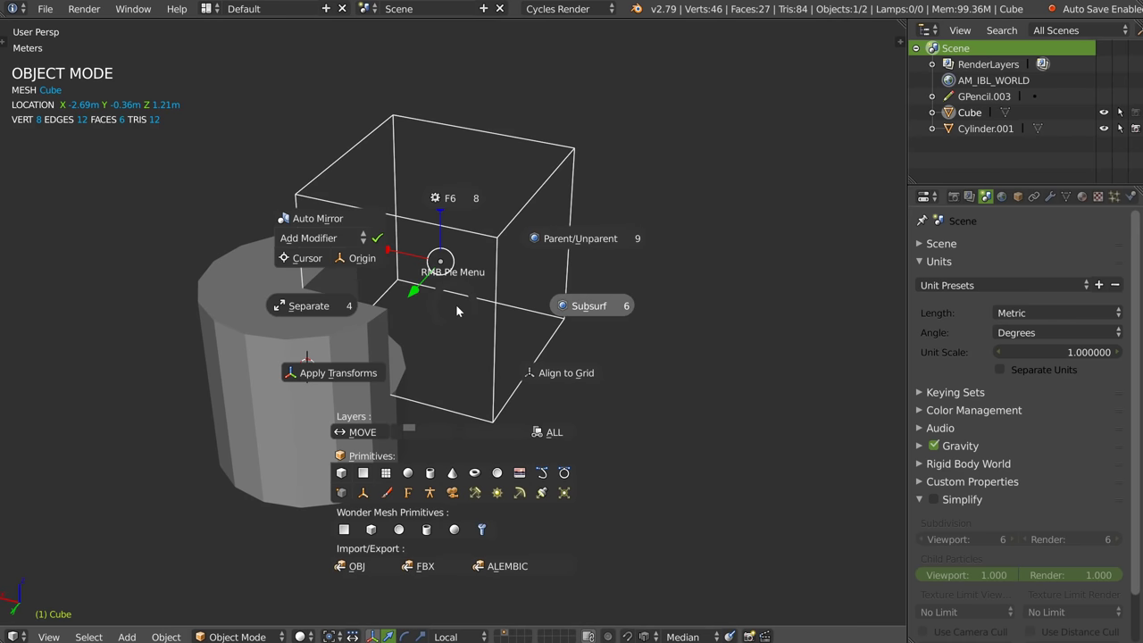
left_click(580, 308)
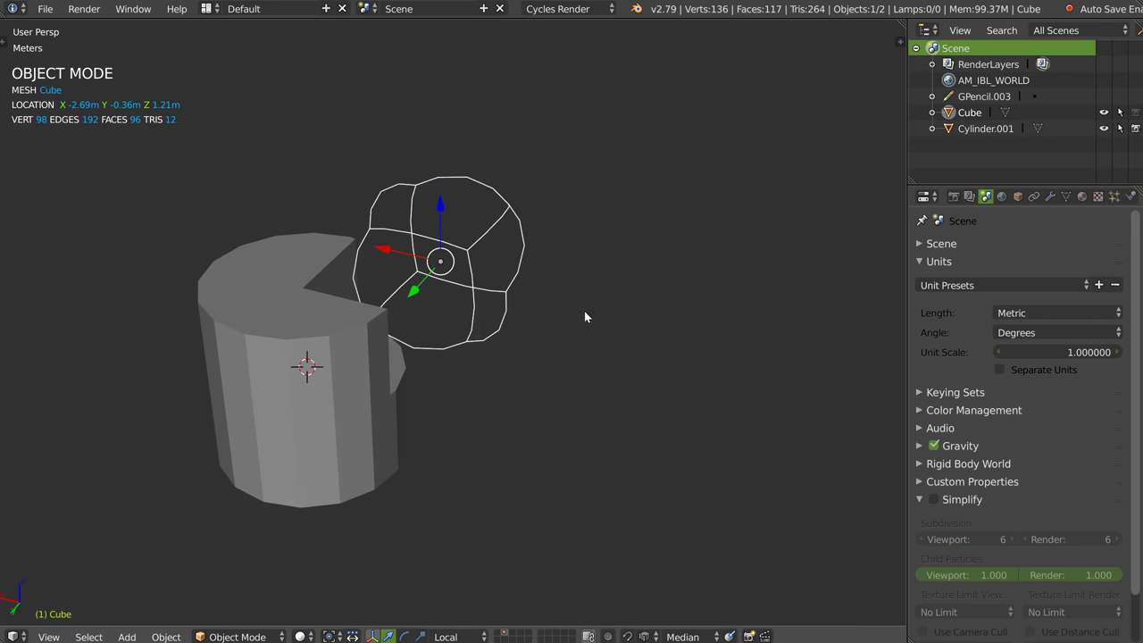
right_click(448, 312)
key("Escape")
right_click(441, 297)
left_click(454, 281)
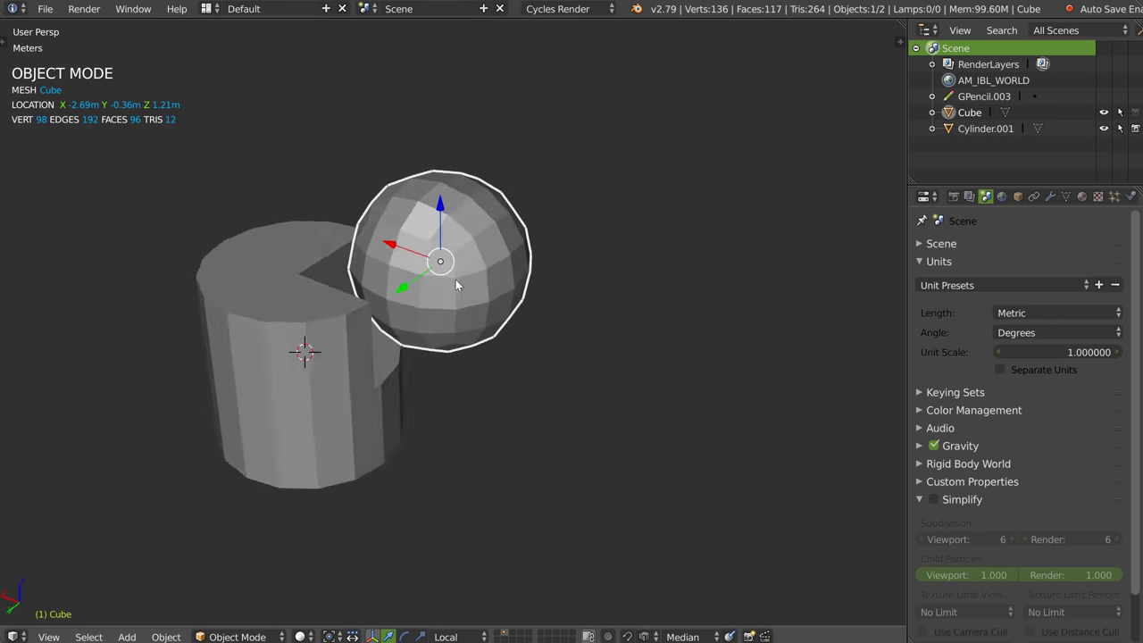
right_click(473, 277)
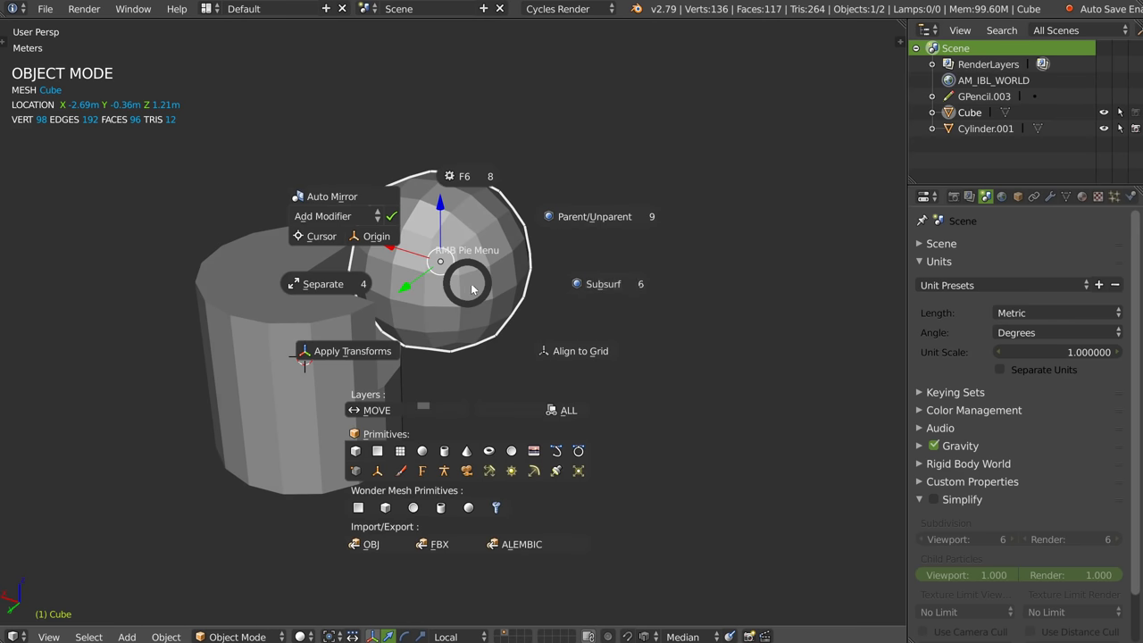
left_click(616, 282)
- Delete the sphere and the notched cylinder, leaving the scene empty
key("Tab")
key("Tab")
middle_click_drag(361, 310, 477, 312, "shift")
key("x")
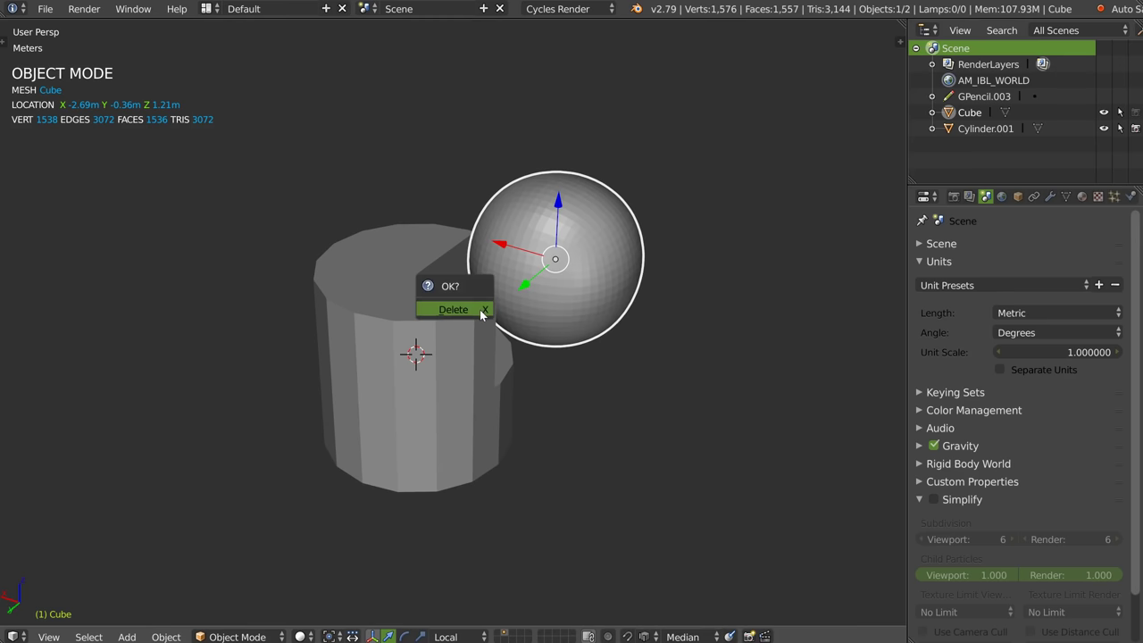
left_click(479, 311)
left_click(428, 355)
key("x")
left_click(452, 307)
right_click(454, 307)
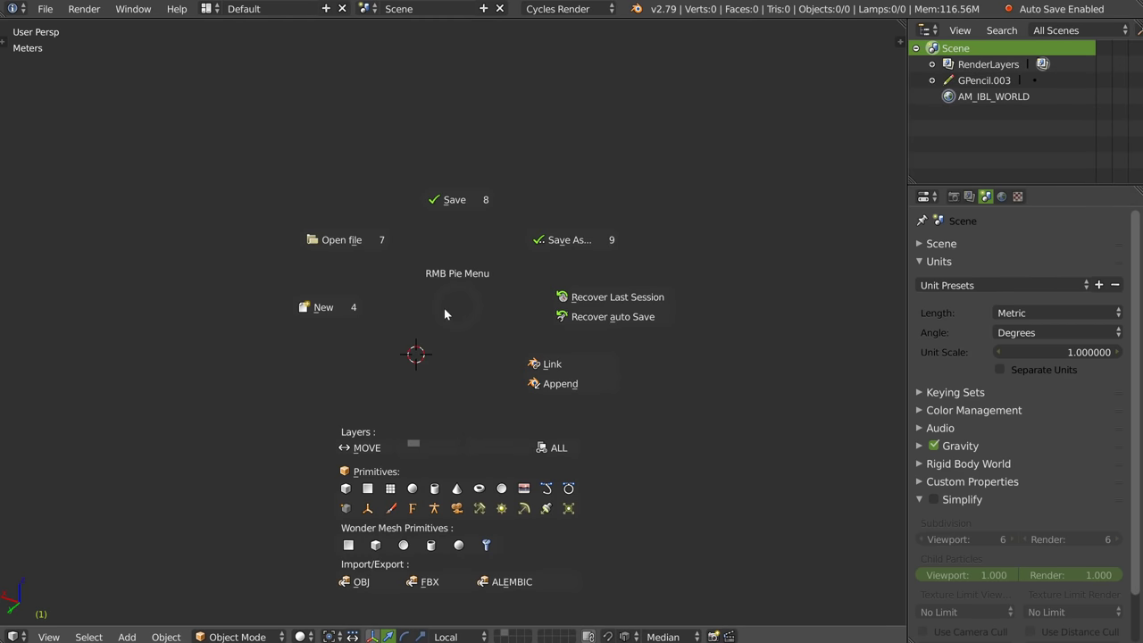
- Add a cube, add a second cube at its top vertex, and move the first far left
left_click(345, 489)
scroll(438, 344, "down", 1)
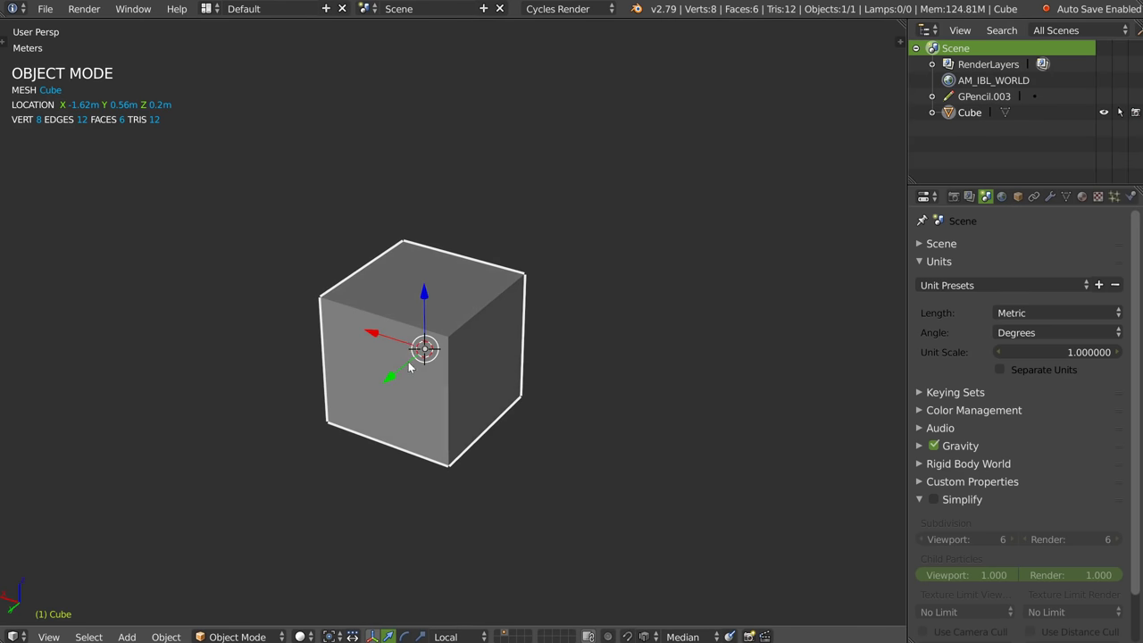
key("Tab")
left_click(524, 274)
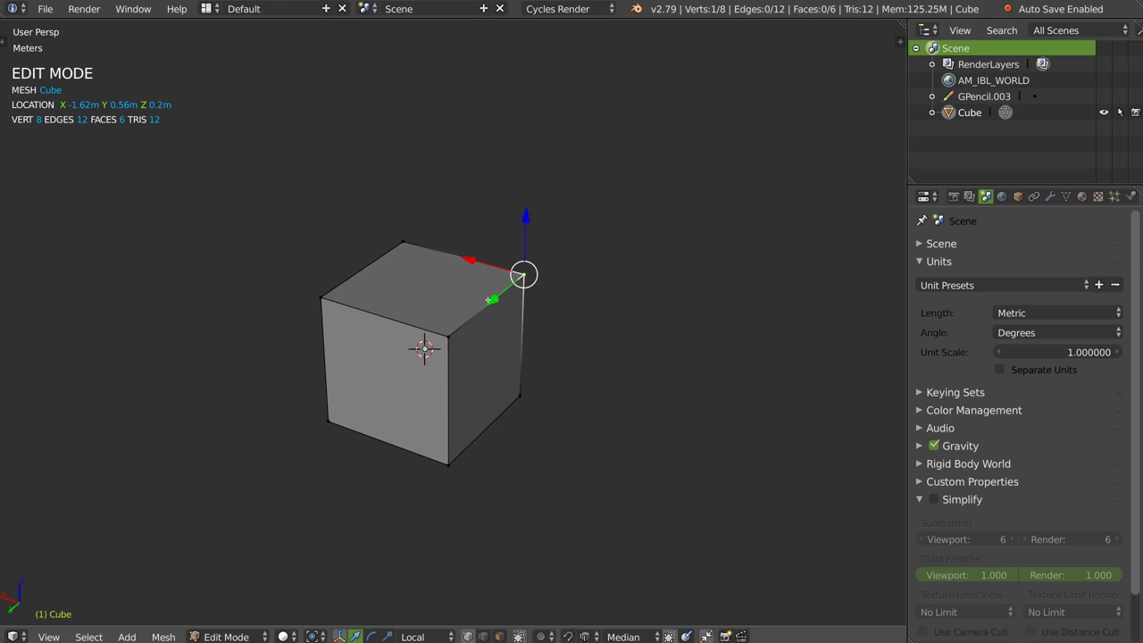
right_click(545, 303)
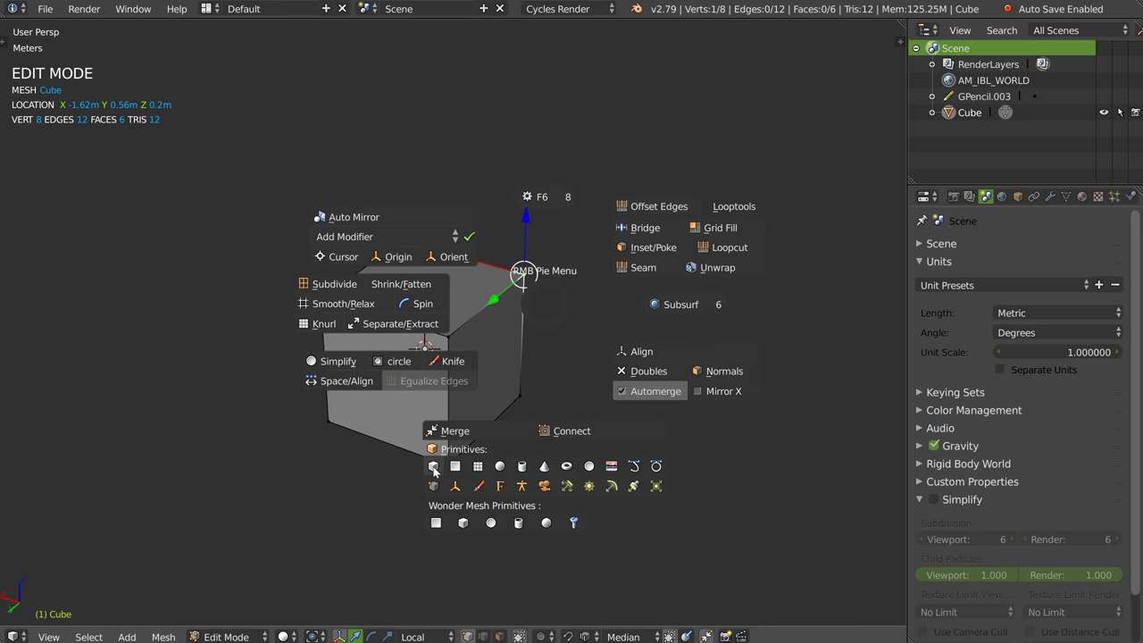
left_click(435, 466)
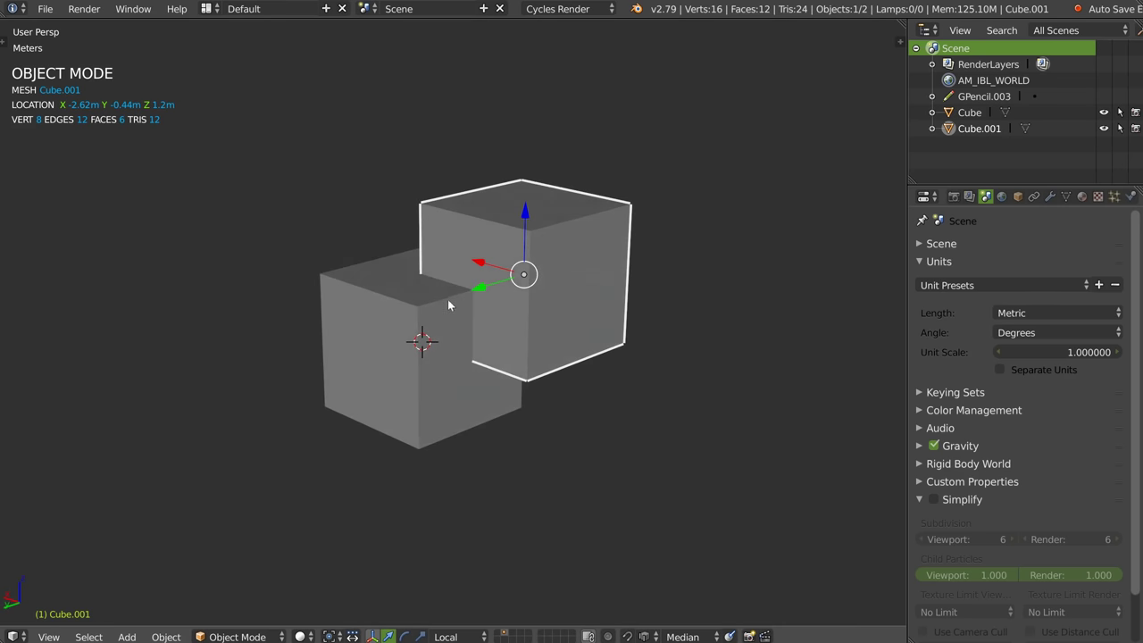
left_click_drag(415, 383, 72, 356)
left_click(488, 310, "shift")
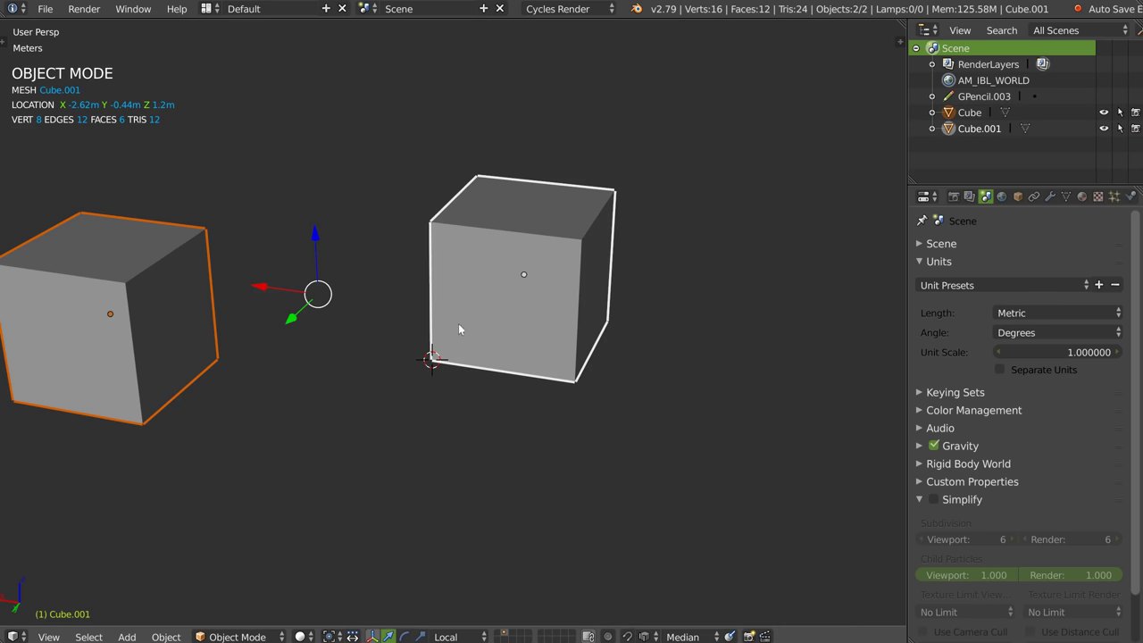
- Duplicate the cube as Cube.002, delete that copy, and select the left cube
right_click(458, 323)
left_click(348, 496)
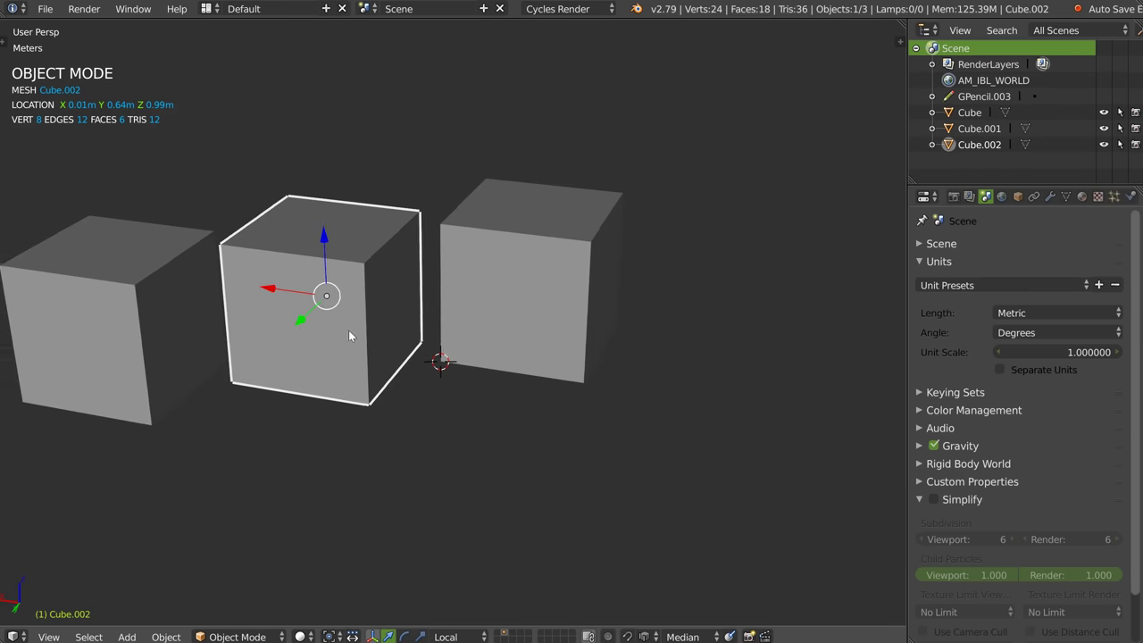
middle_click_drag(348, 336, 490, 331, "shift")
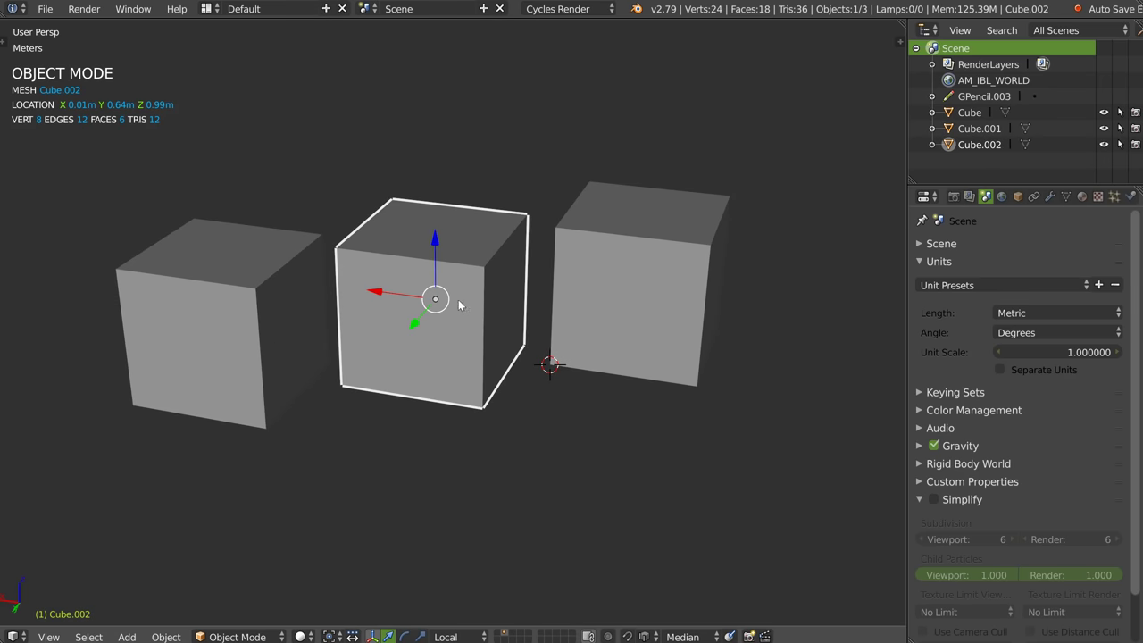
key("Delete")
right_click(293, 330)
middle_click_drag(304, 330, 447, 307, "shift")
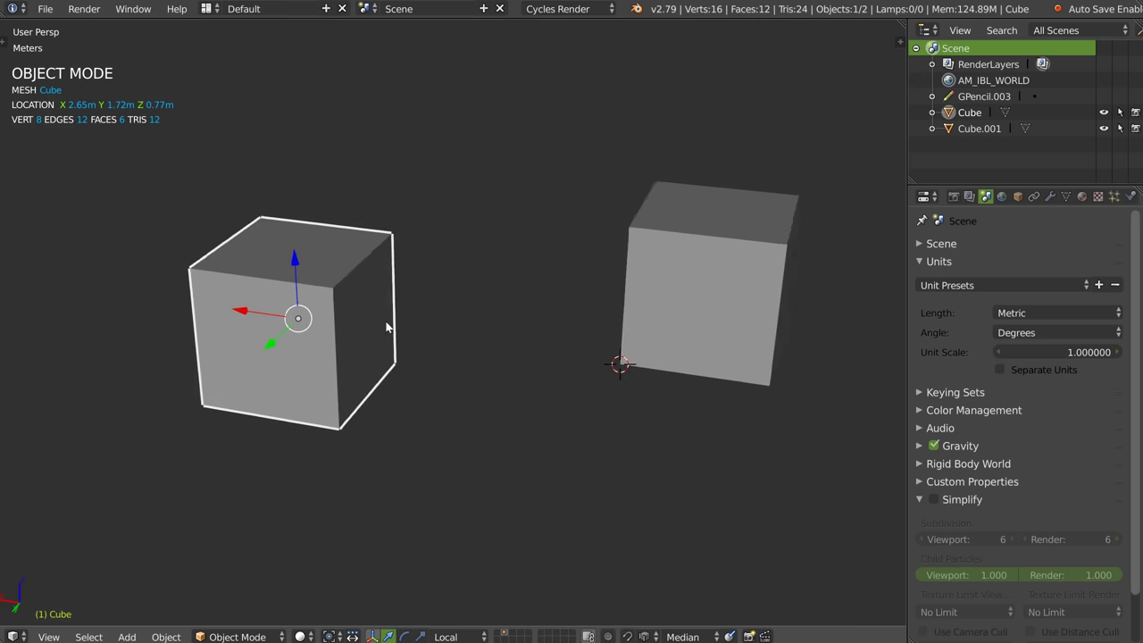
middle_click_drag(571, 247, 426, 276, "shift")
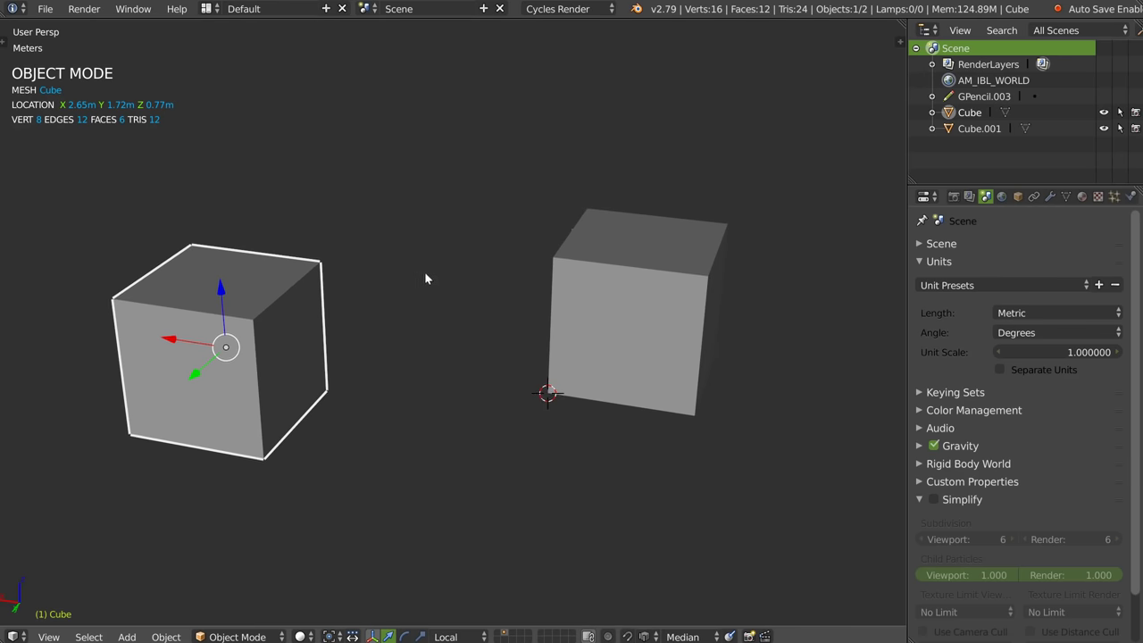
- Join the two cubes into one object, then separate them back into two
right_click(574, 324, "shift")
right_click(517, 312)
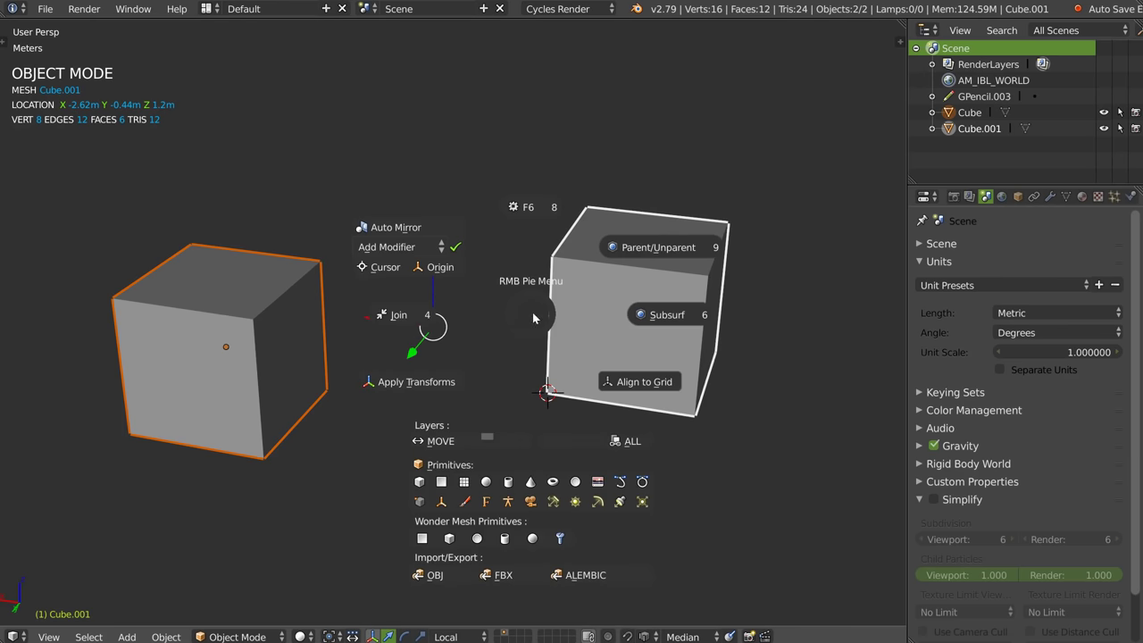
left_click(392, 314)
right_click(467, 323)
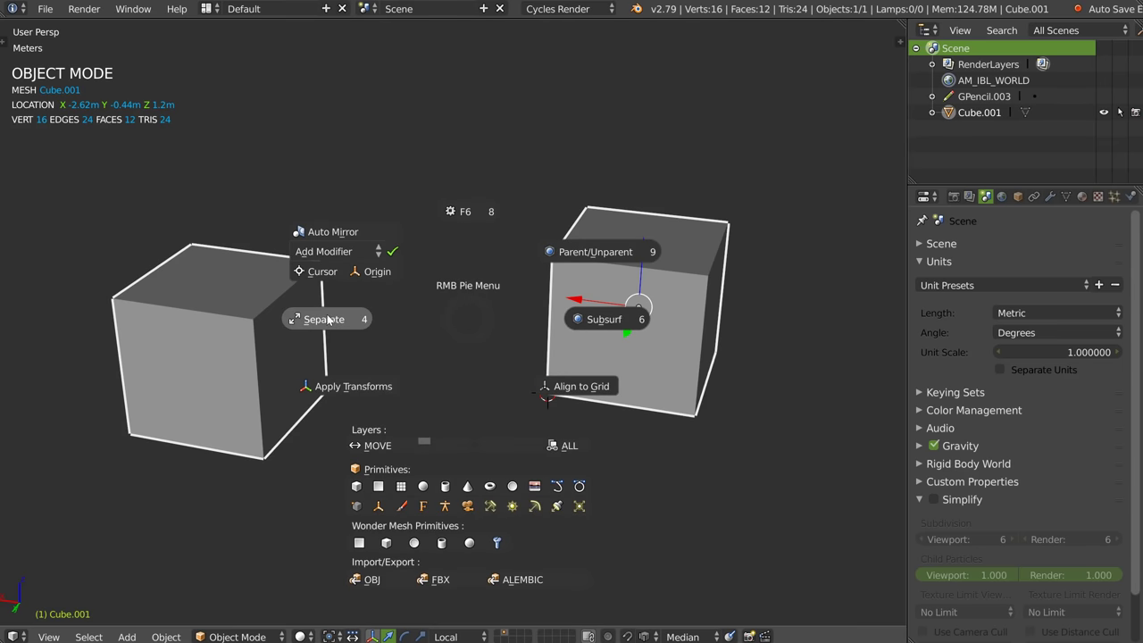
left_click(328, 322)
right_click(496, 330)
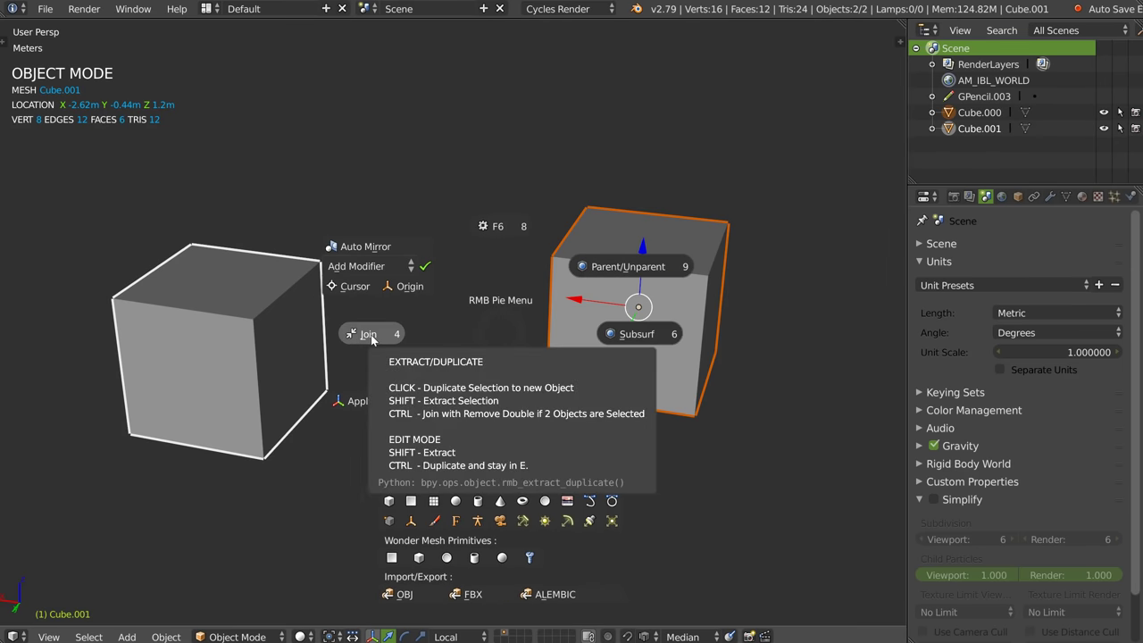
left_click(604, 344)
- Cut a horizontal edge loop around the right cube's middle and extract it as a separate object
key("Tab")
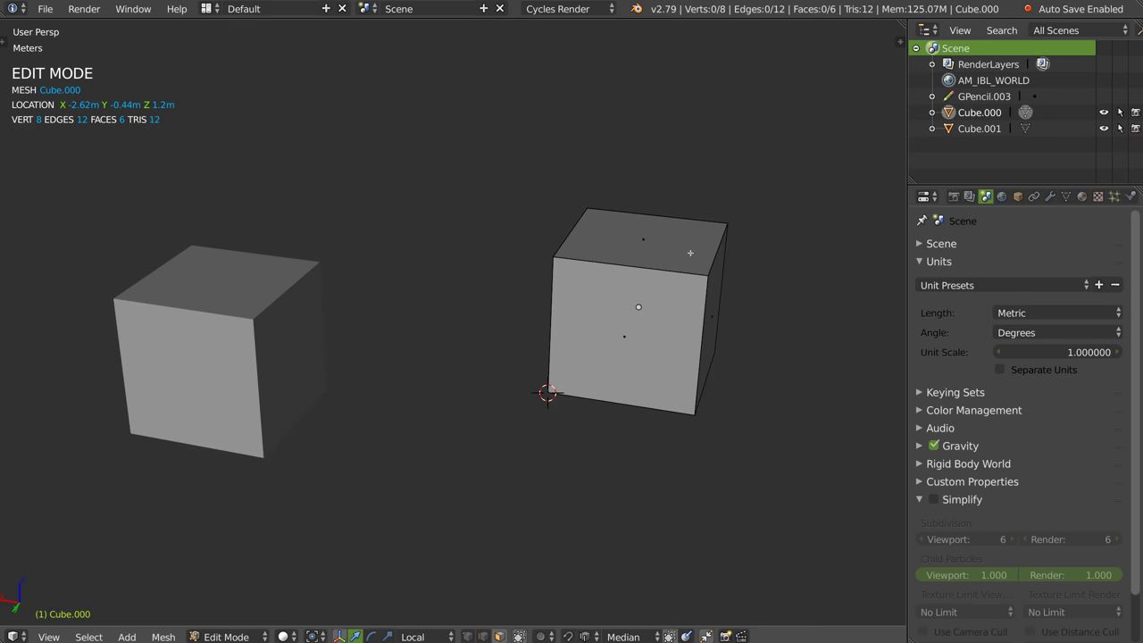
key("2")
key("ctrl+r")
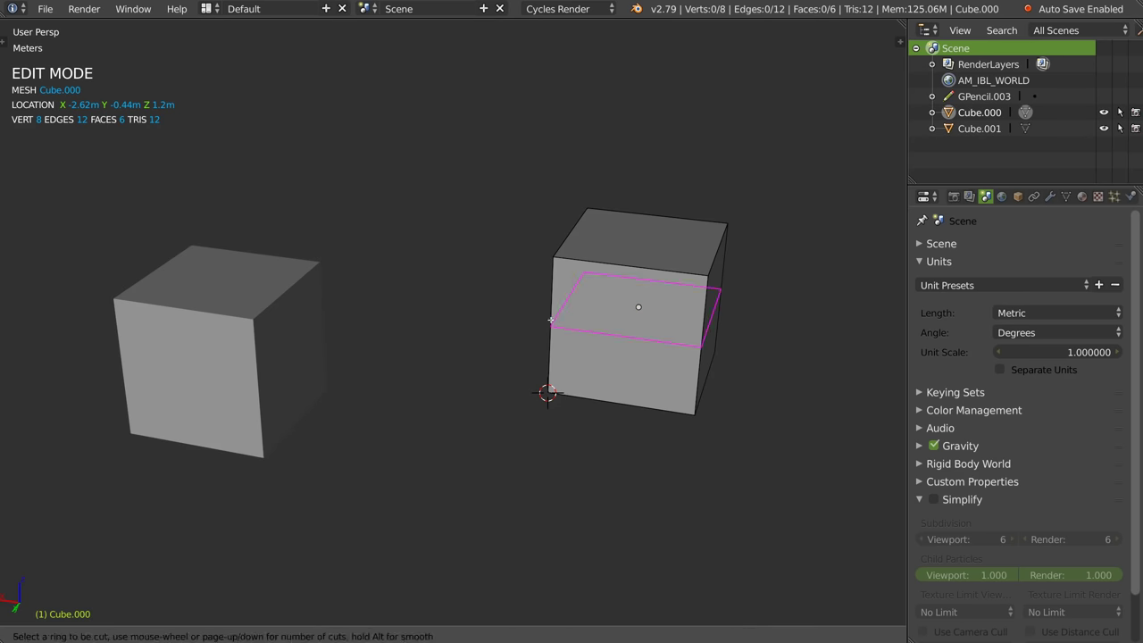
double_click(622, 339)
right_click(622, 342)
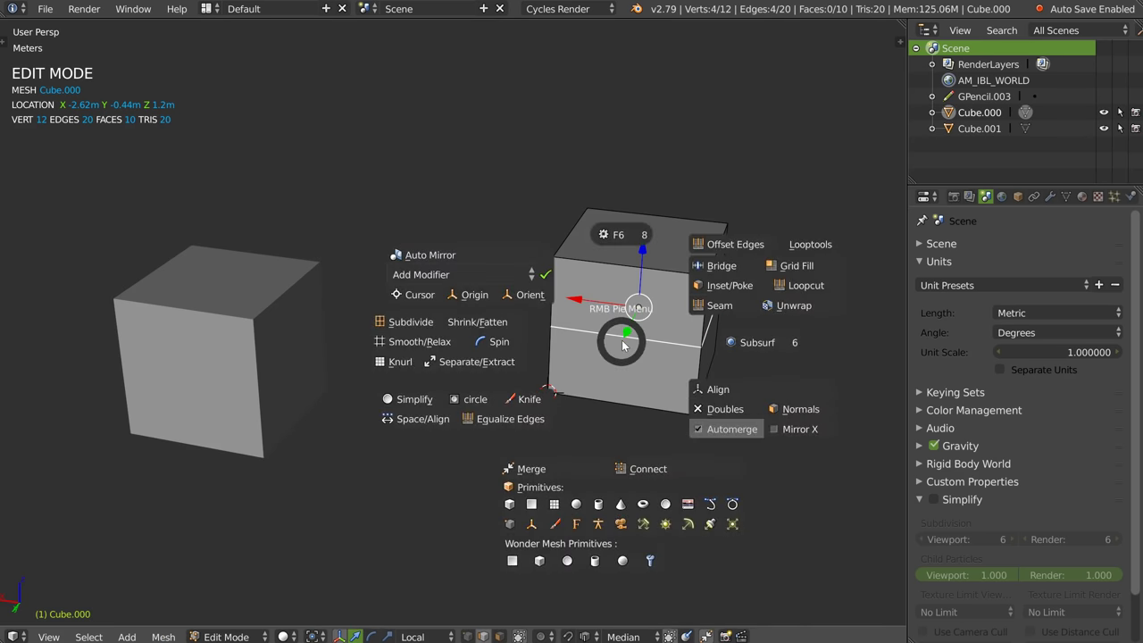
left_click(475, 366)
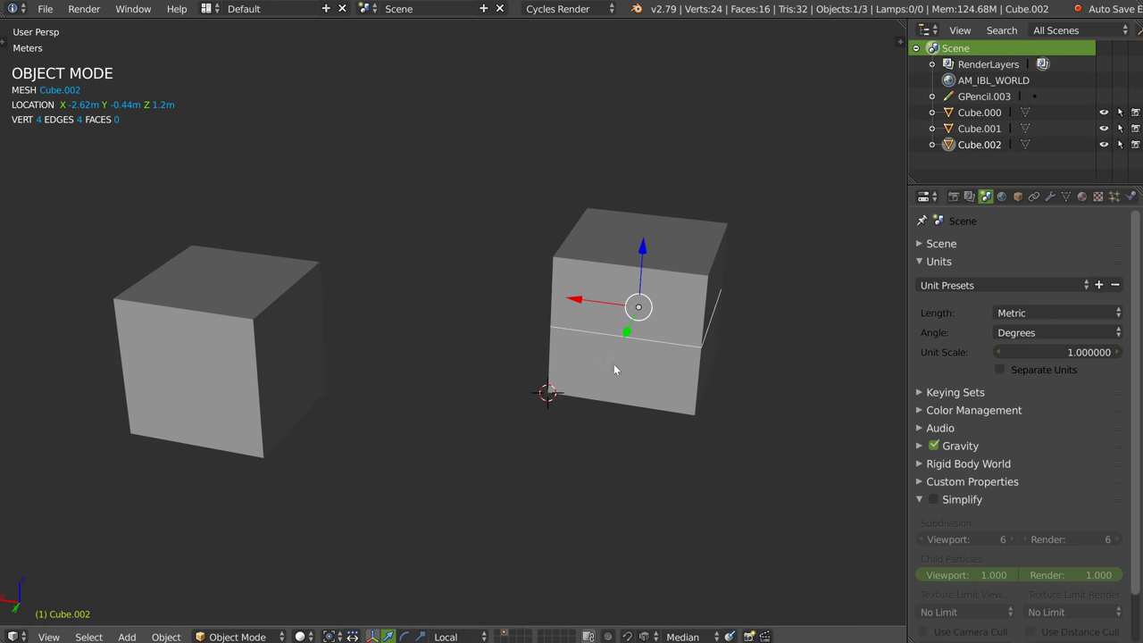
- Undo the first extraction, extract the loop again, and move the cube away from the slice
left_click_drag(645, 251, 654, 131)
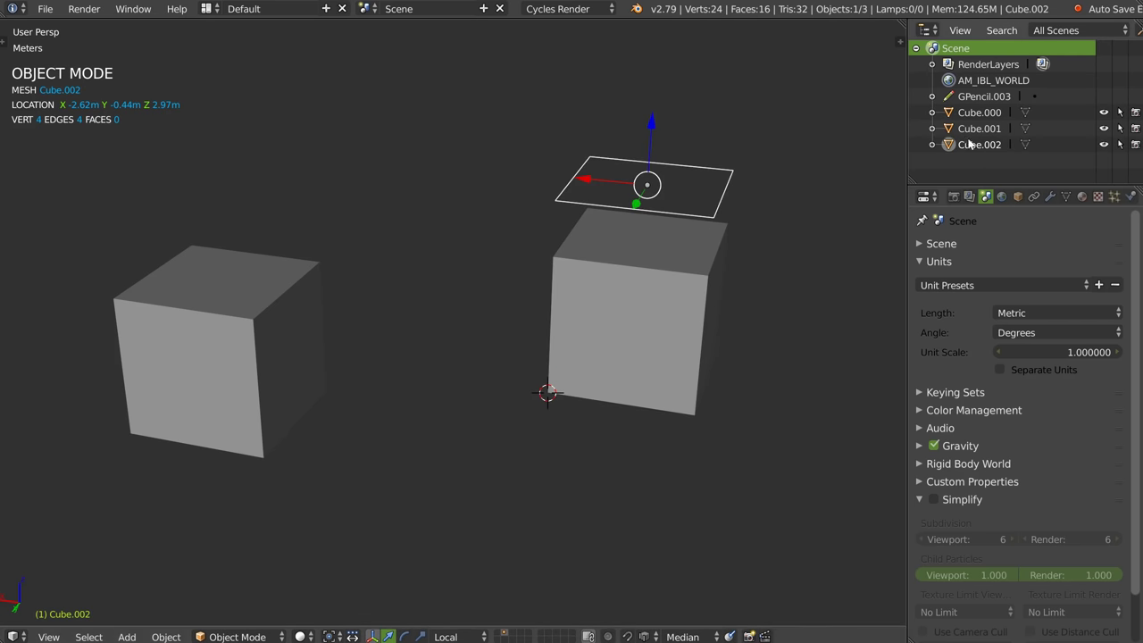
key("ctrl+z")
key("ctrl+z")
key("ctrl+z")
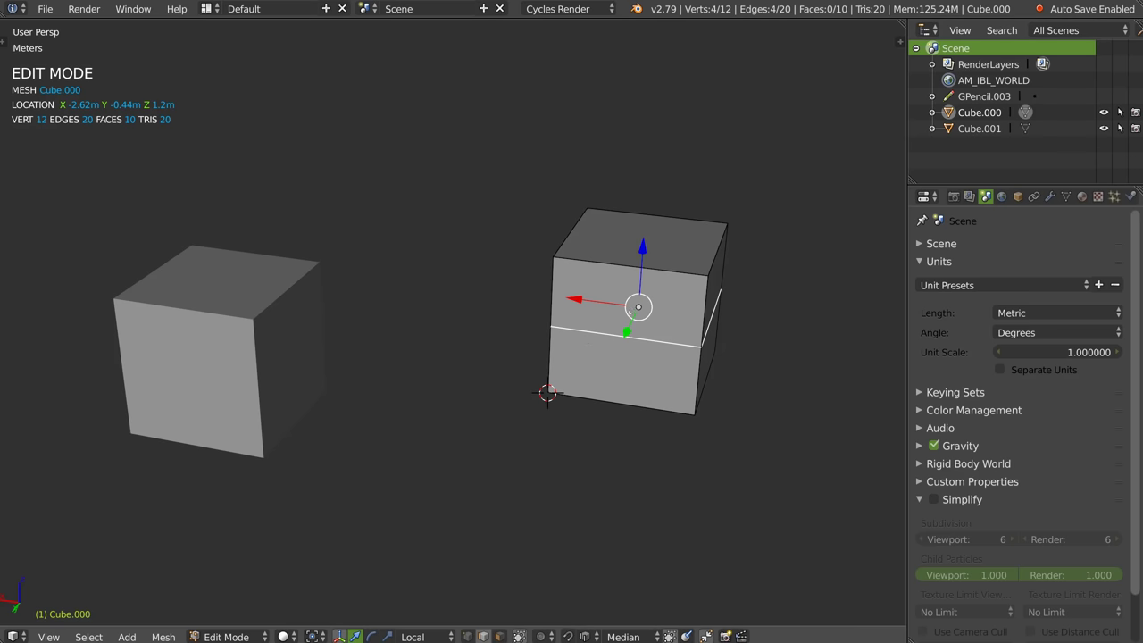
key("w")
left_click(471, 366)
mouse_move(644, 250)
left_mouse_down()
mouse_move(467, 261)
mouse_move(635, 282)
left_mouse_up()
- Delete the extracted slice and move the left cube right and down
key("Delete")
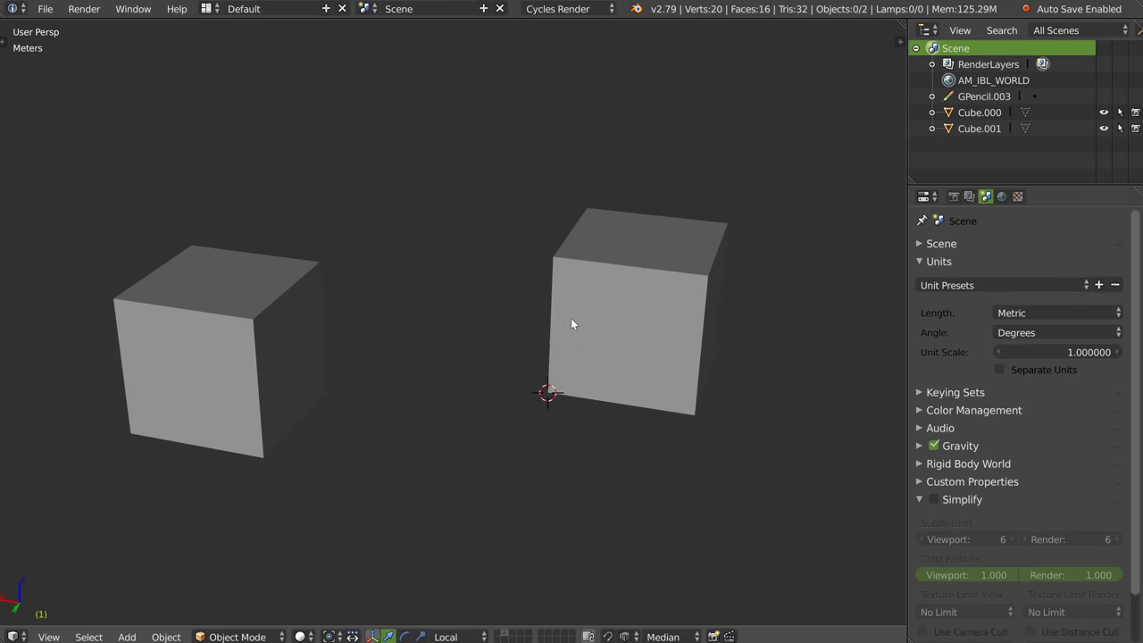
right_click(594, 327)
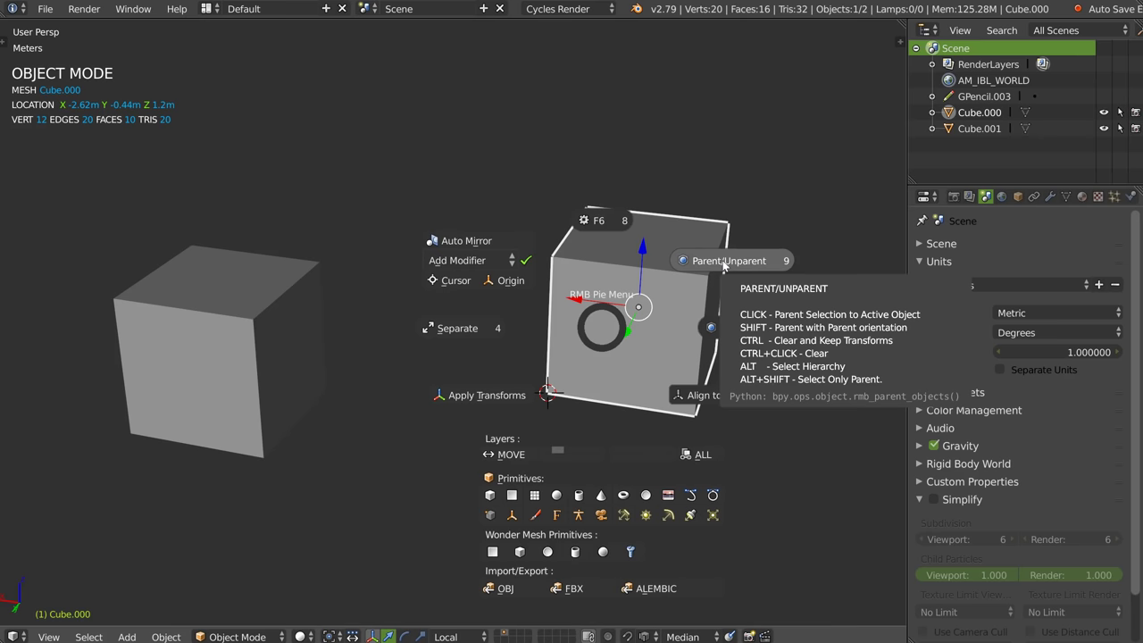
key("Escape")
left_click_drag(261, 400, 307, 401)
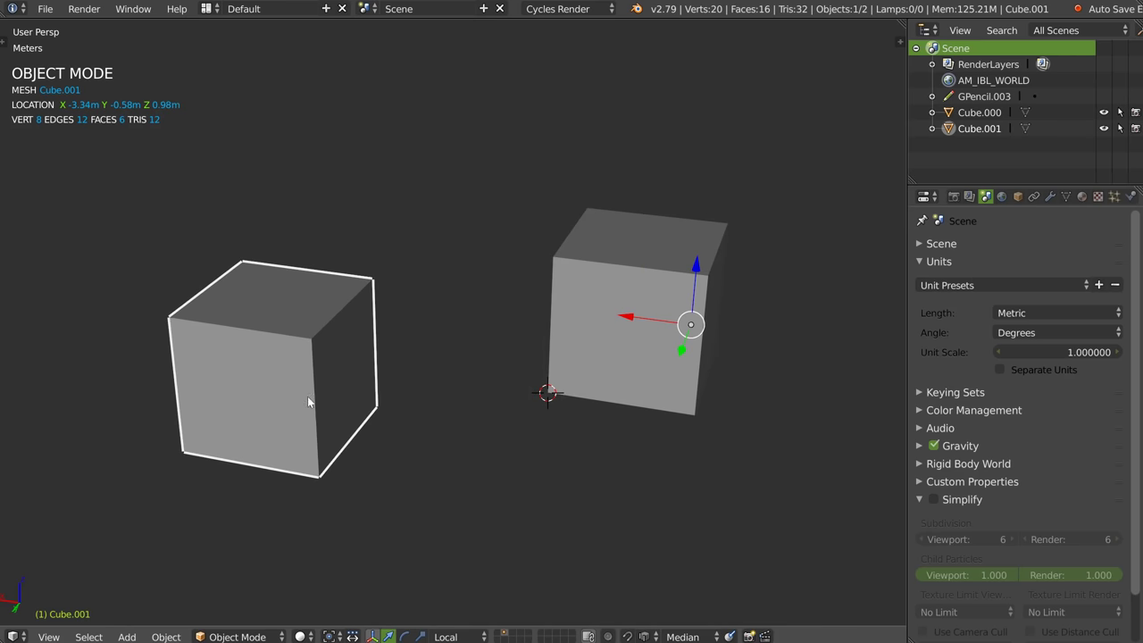
- Parent the left cube to the right cube, Cube.000
left_click(585, 345, "shift")
key("w")
left_click(619, 285)
- Unparent the left cube, then parent it under Cube.000 again
left_click(378, 423)
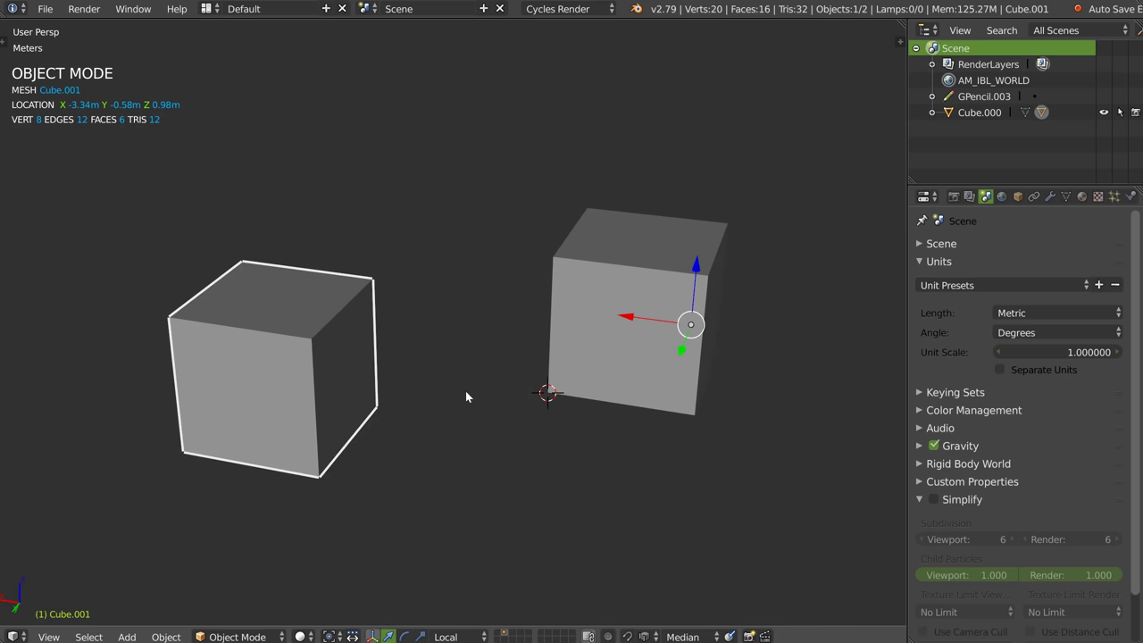
key("w")
left_click(582, 301)
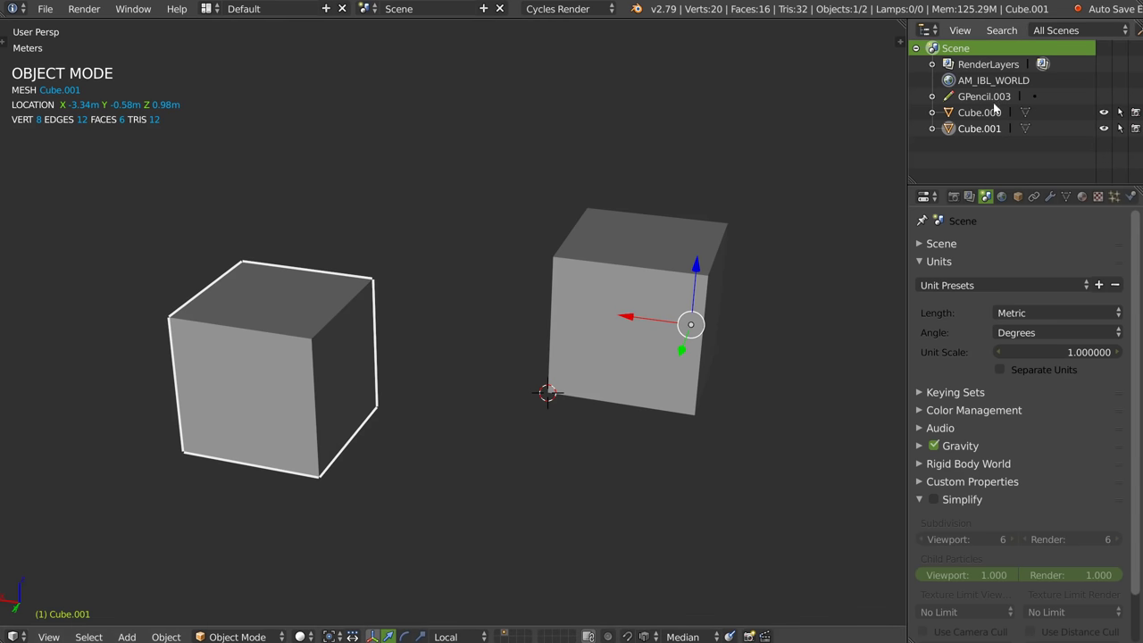
left_click(563, 328, "shift")
key("w")
left_click(660, 268)
- Expand Cube.000 in the outliner to confirm its child, rechecking each cube's selection
left_click(931, 113)
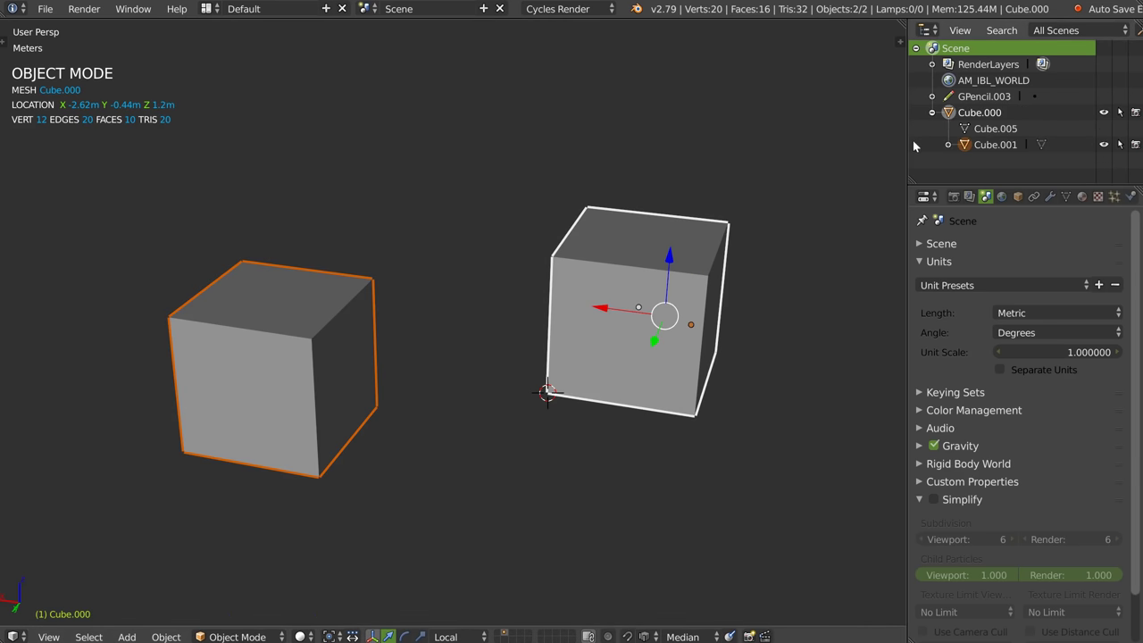
left_click(253, 363)
right_click(389, 352)
left_click(490, 289)
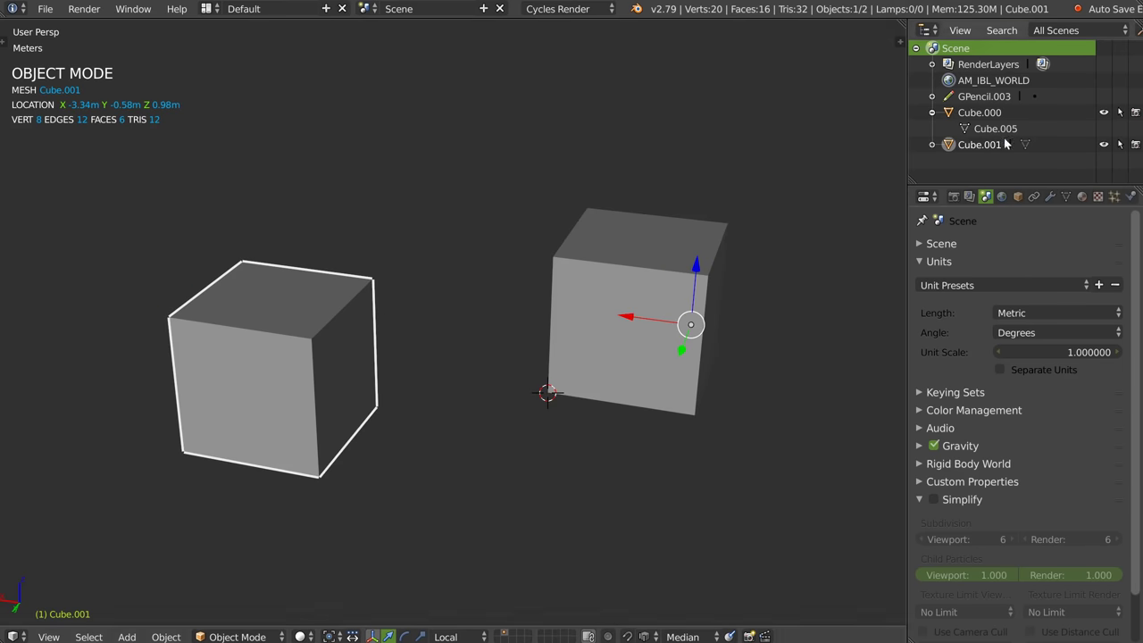
left_click(577, 319, "shift")
right_click(577, 318)
left_click(673, 259)
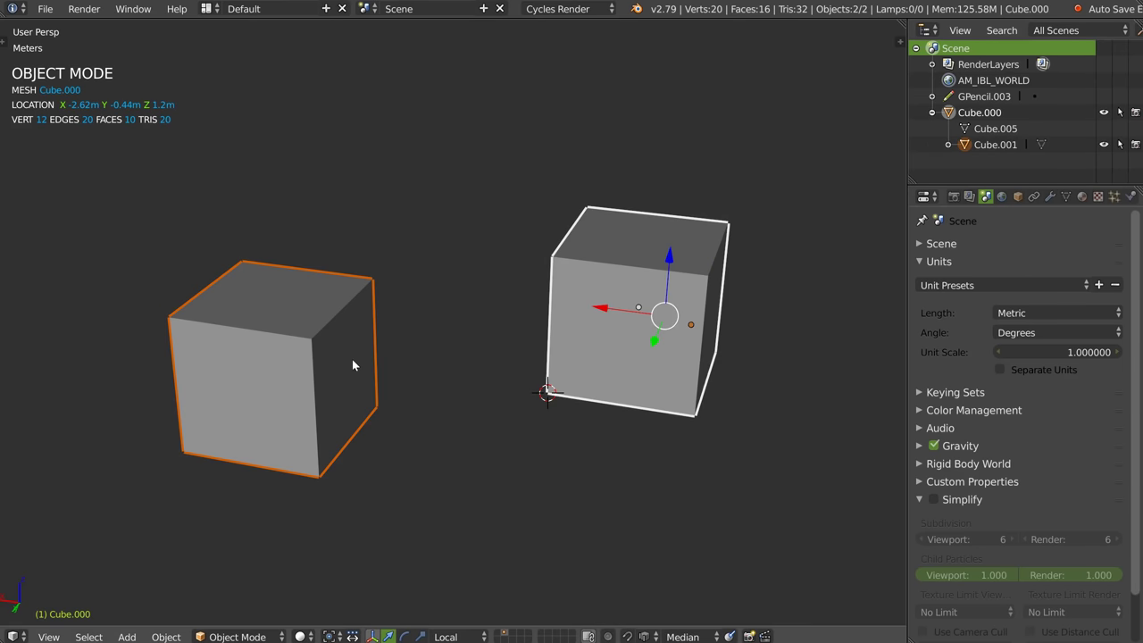
left_click(333, 370)
right_click(333, 370)
left_click(478, 303)
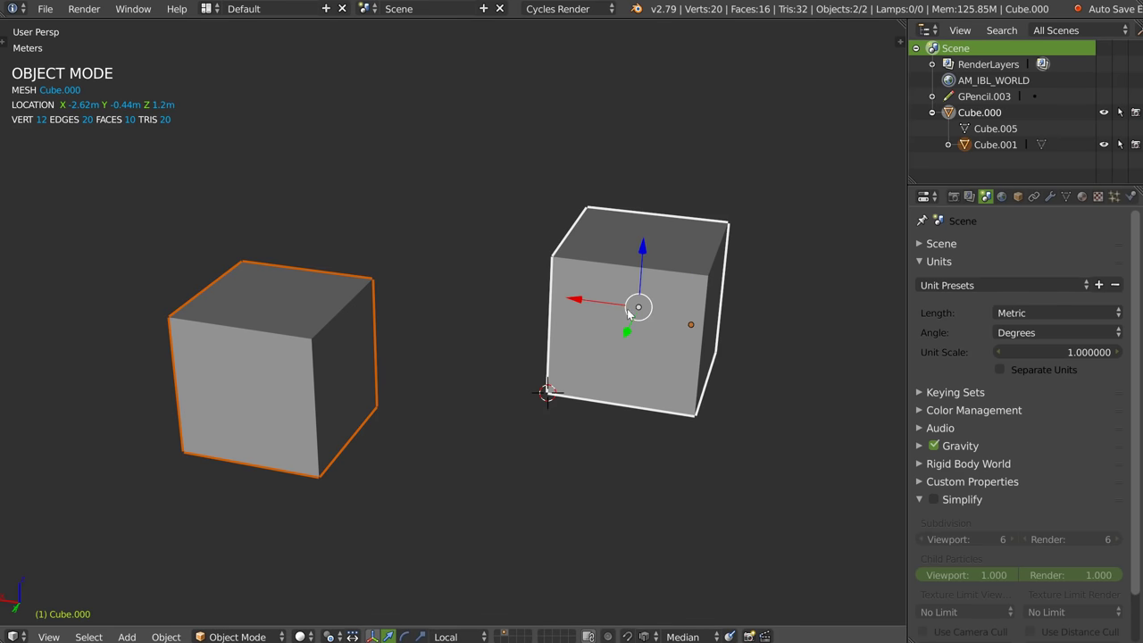
- Move the parent cube so the child cube follows it
key("ctrl+z")
key("ctrl+z")
key("ctrl+z")
right_click(562, 328)
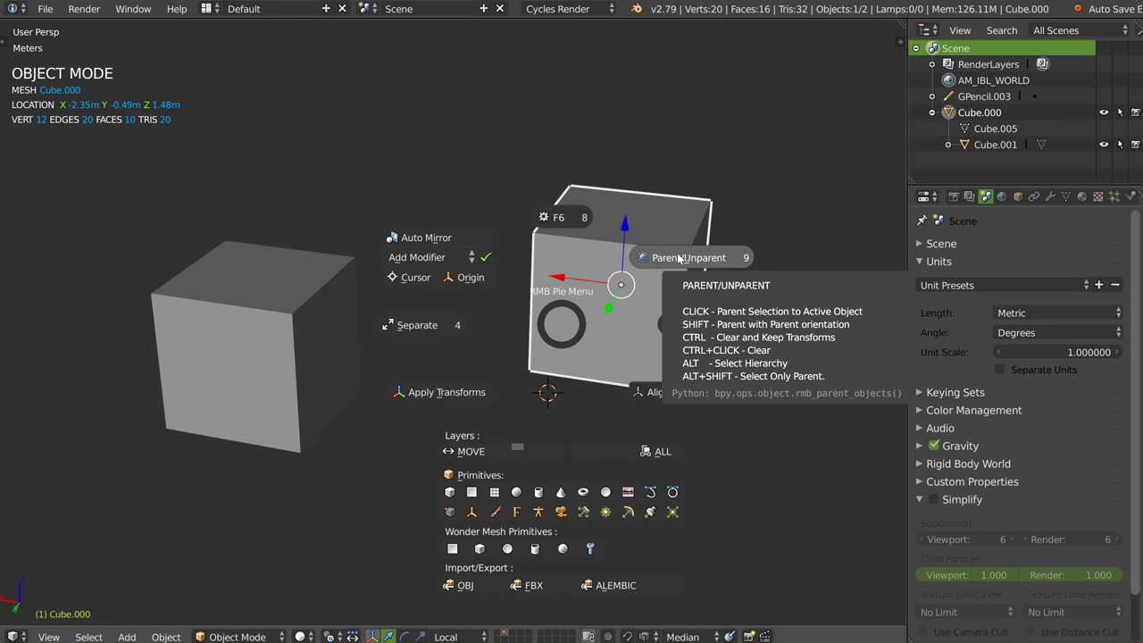
left_click(679, 258, "alt")
left_click(607, 323)
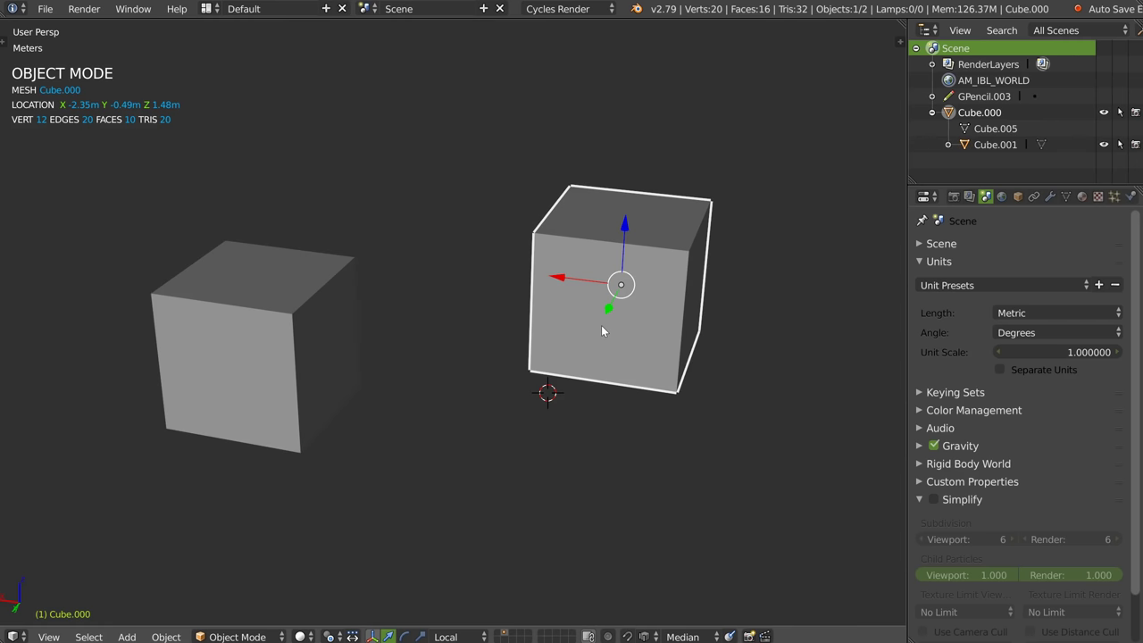
right_click(599, 323)
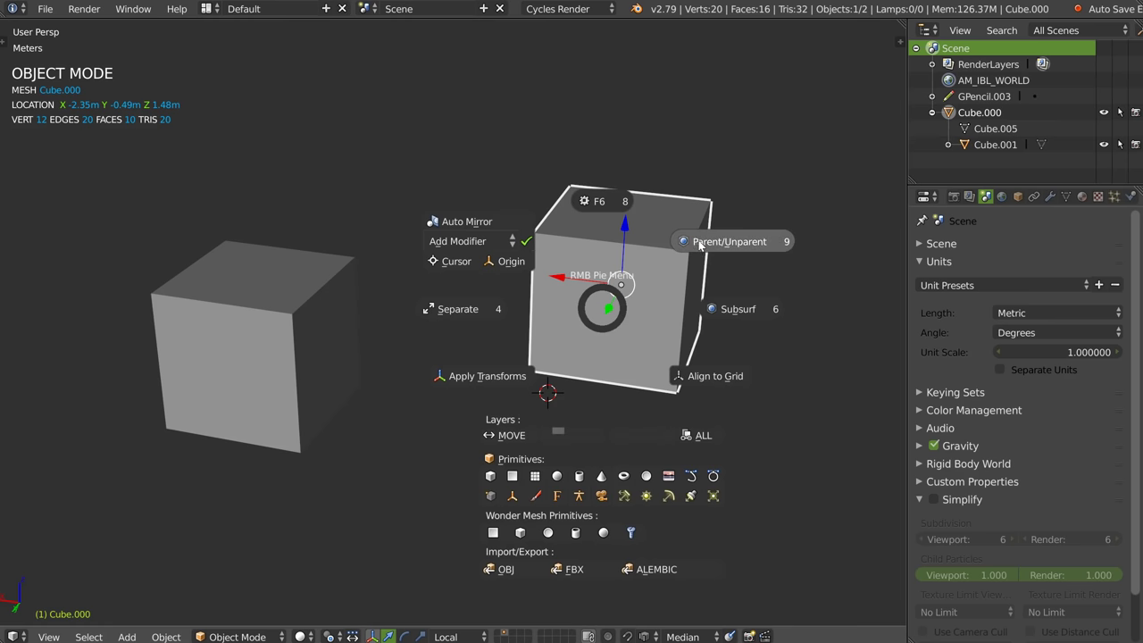
right_click(549, 310)
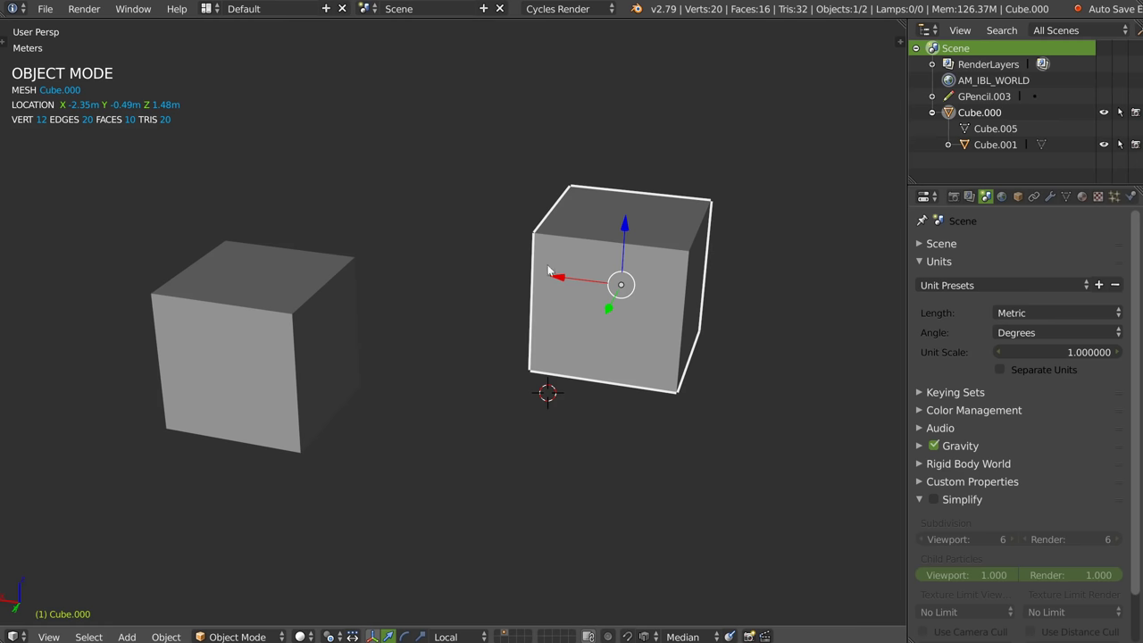
middle_click_drag(579, 256, 574, 223)
- Select the right cube's top face in Edit Mode and separate it into its own object
key("Tab")
left_click(632, 219)
left_click(632, 219)
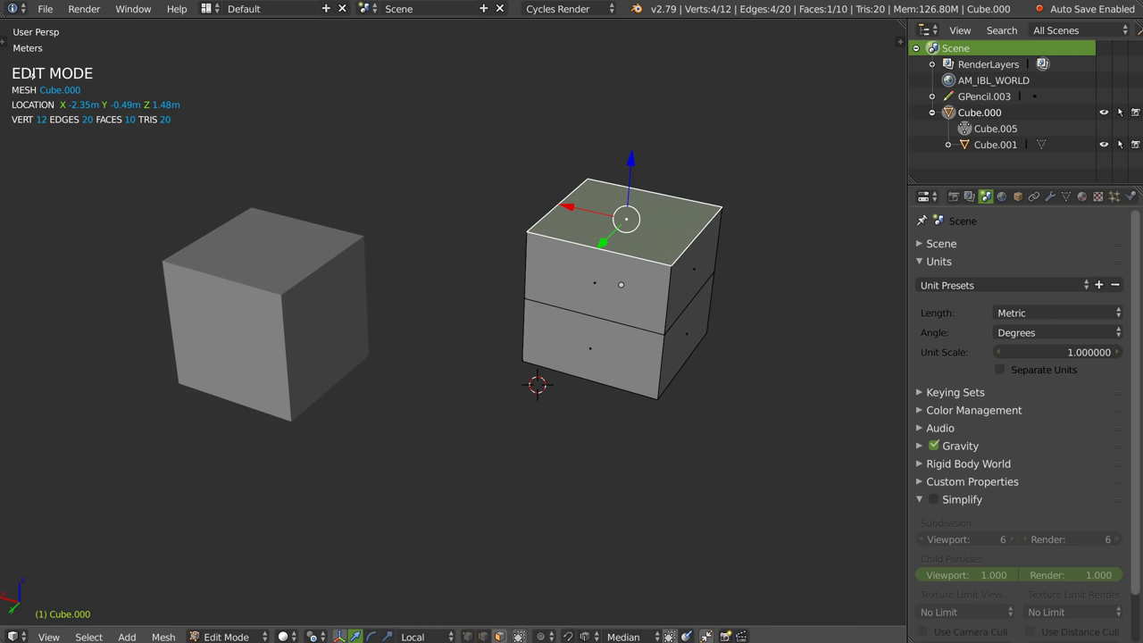
right_click(622, 279)
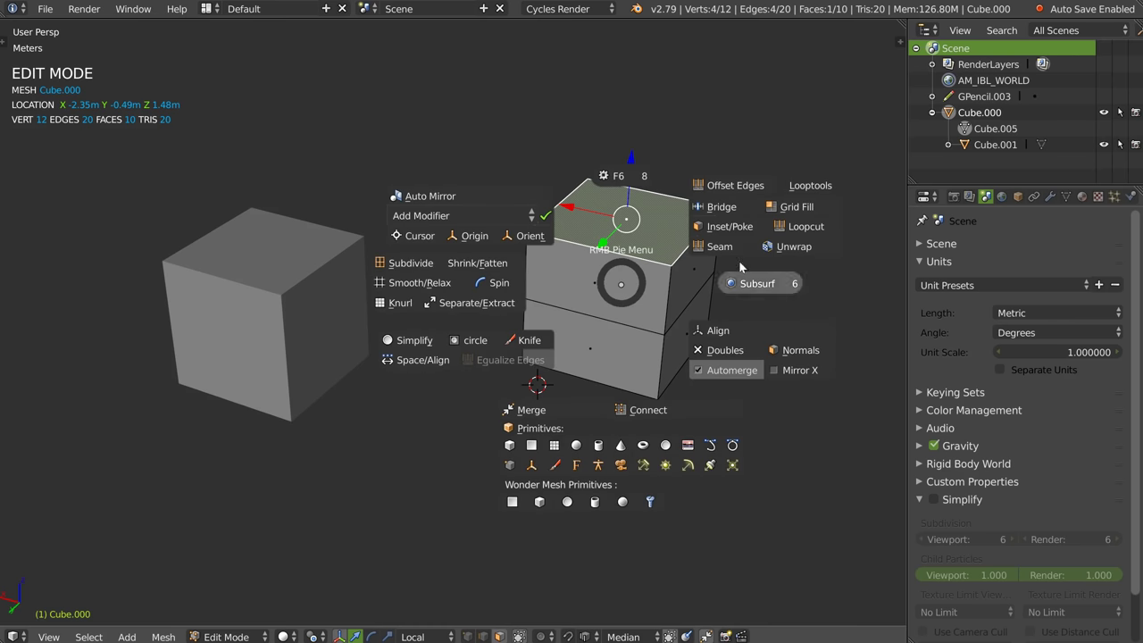
left_click(555, 471)
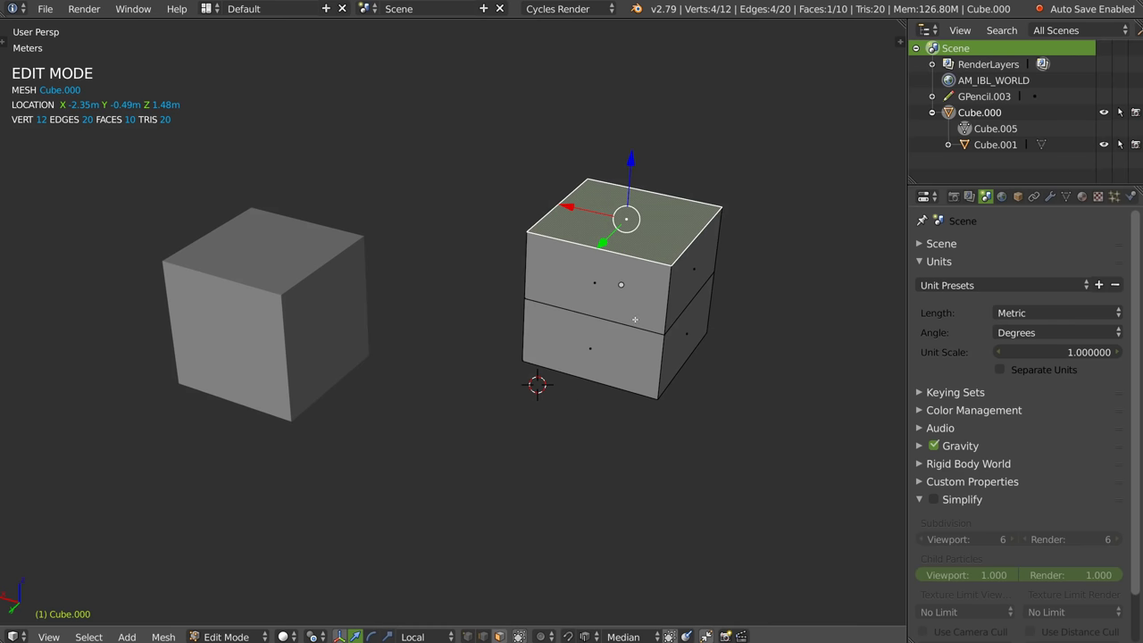
key("Tab")
key("Tab")
right_click(657, 294)
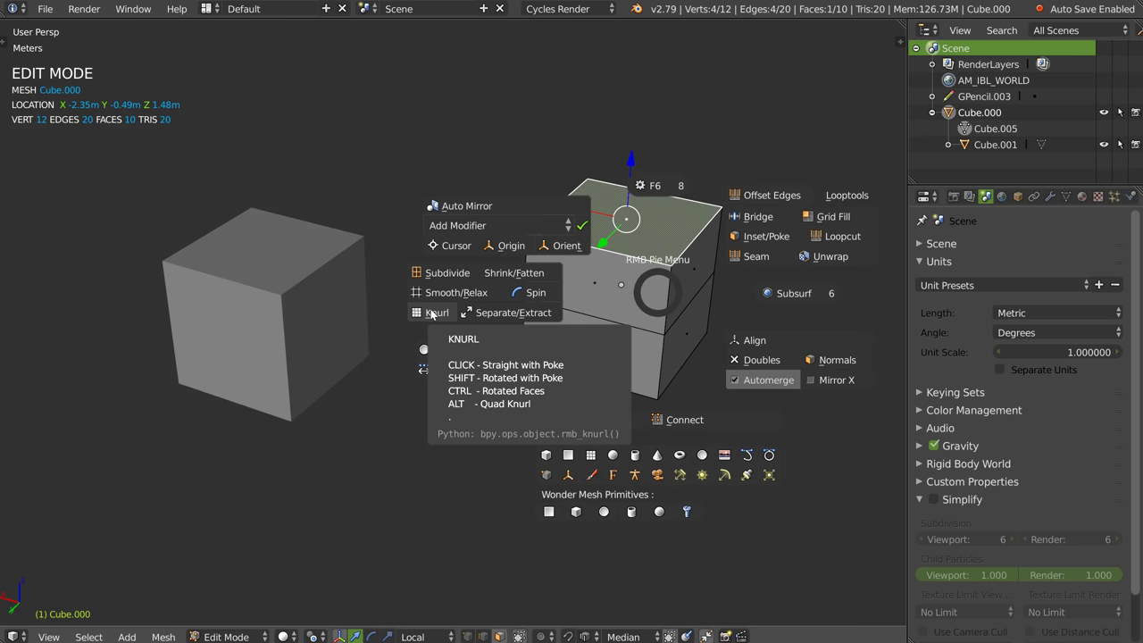
left_click(513, 313)
- Join the separated face back into the cube with Ctrl+J
right_click(612, 293)
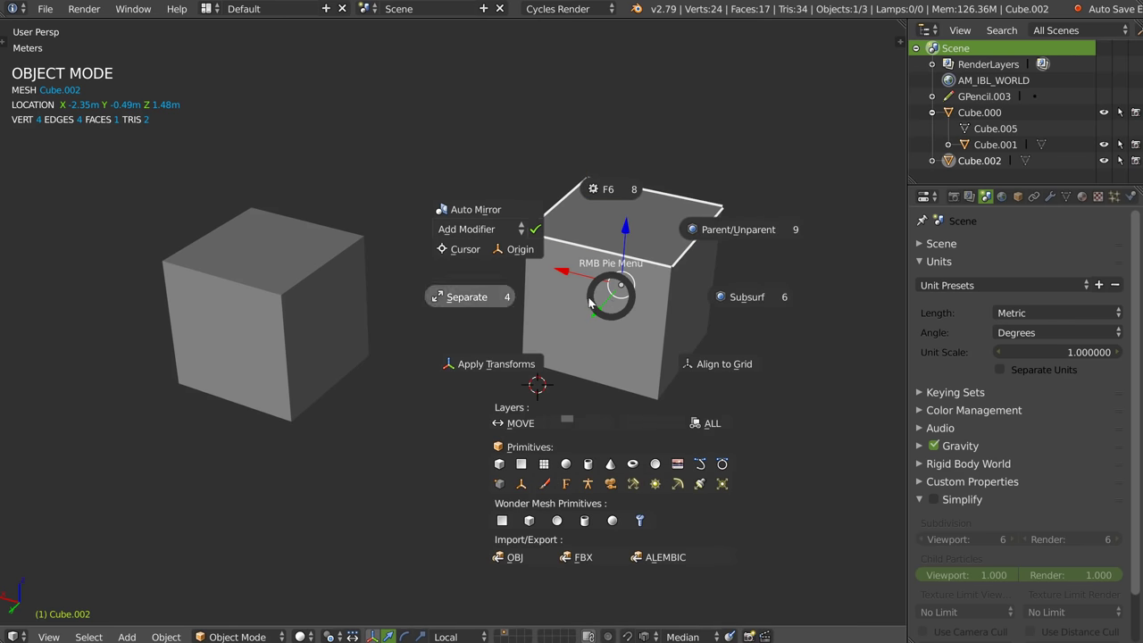
key("Escape")
right_click(606, 291, "shift")
key("ctrl+j")
- Poke the top face and the upper and lower front faces into triangle fans
key("Tab")
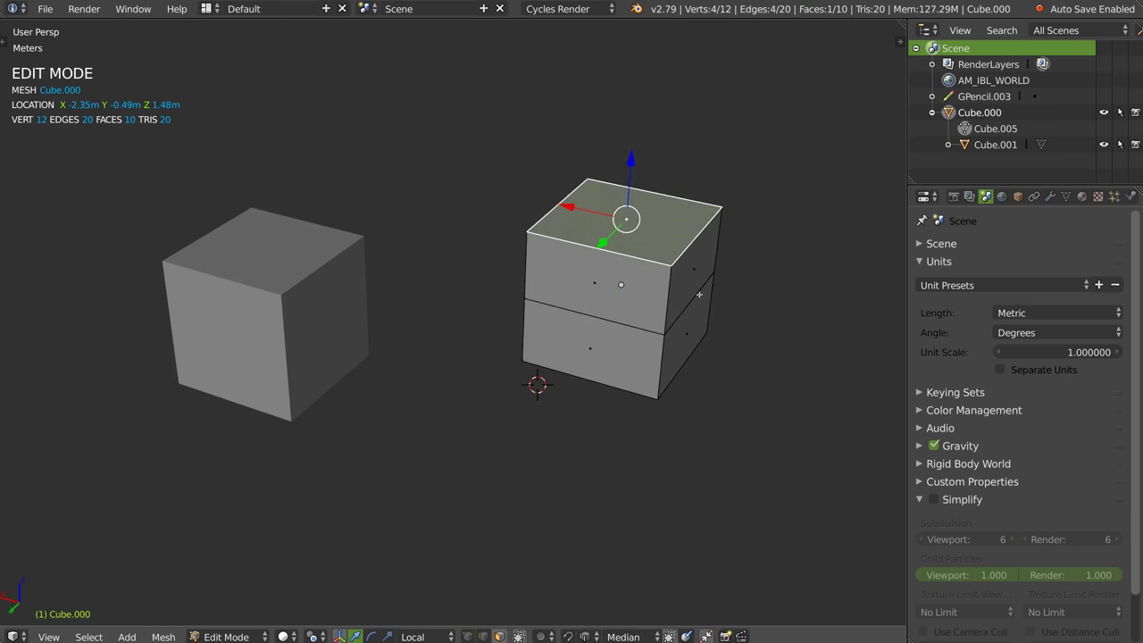
right_click(613, 264)
left_click(390, 300)
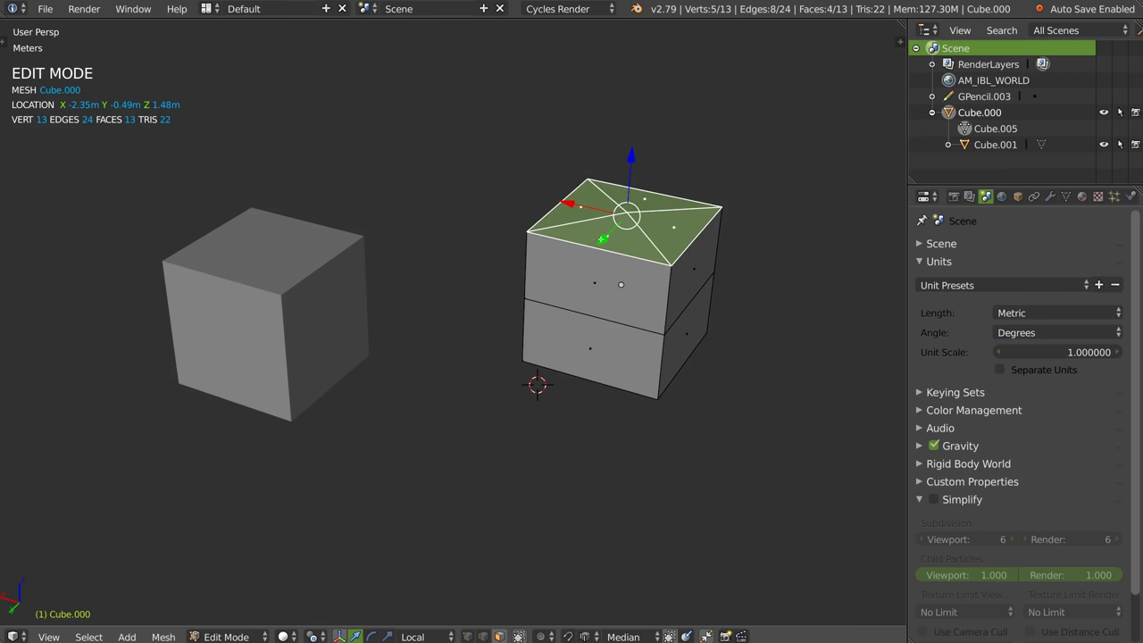
right_click(603, 304)
key("w")
left_click(396, 316)
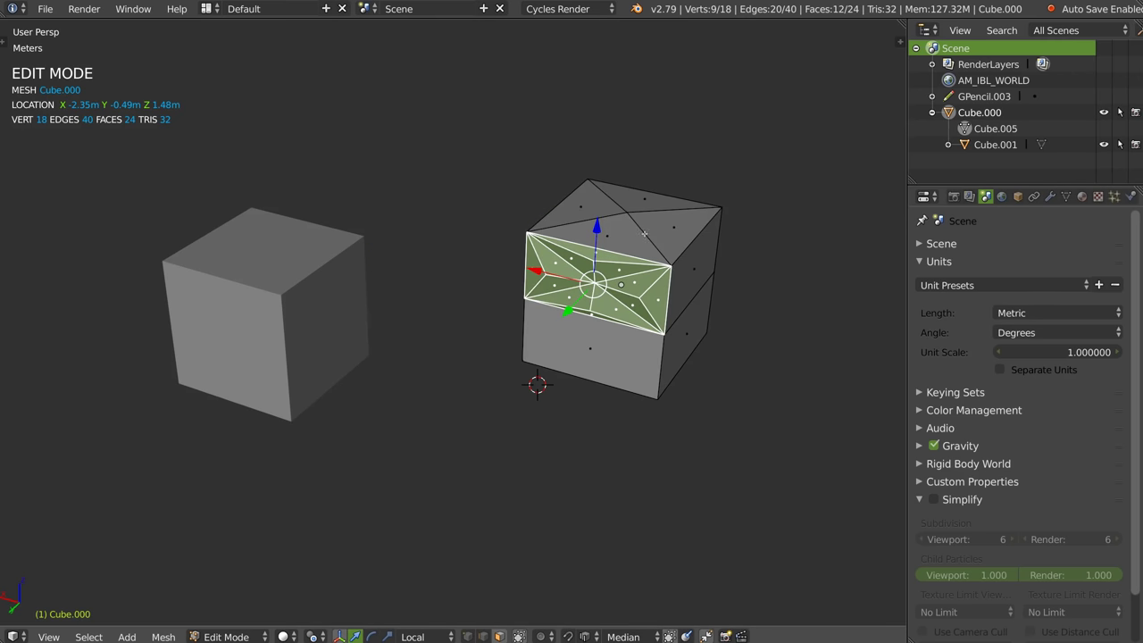
right_click(614, 358)
key("w")
left_click(382, 375)
- View both cubes from a three-quarter angle and review the mesh tools without changes
middle_click_drag(588, 339, 648, 274)
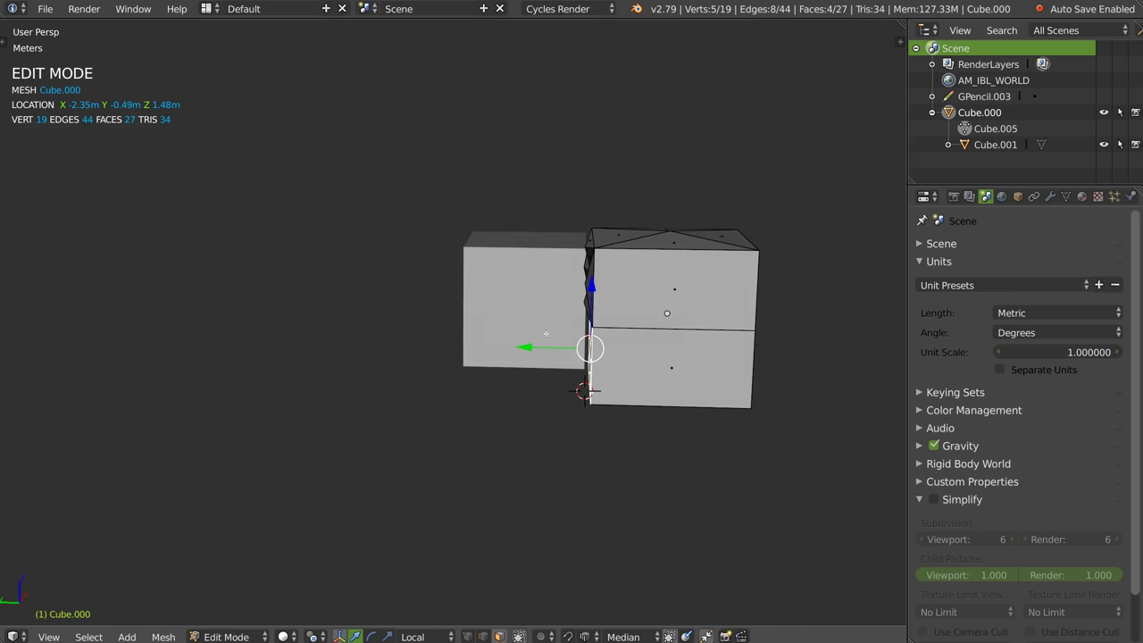
middle_click_drag(648, 274, 616, 293)
right_click(599, 344)
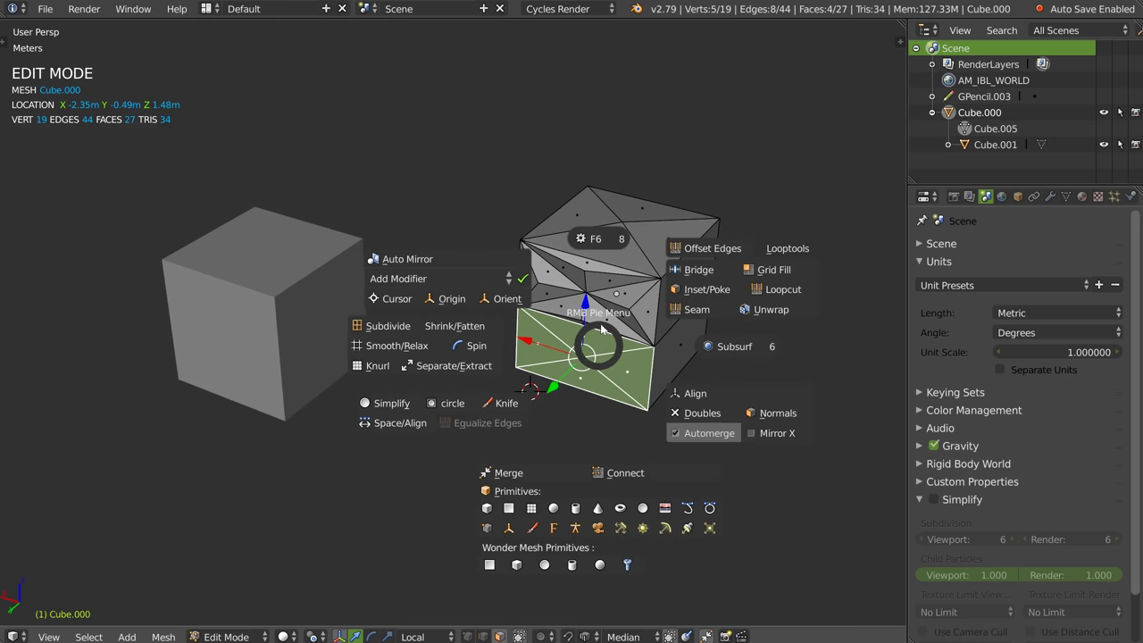
left_click(431, 298)
- Back in Object Mode, move the faceted cube higher and further back
key("Tab")
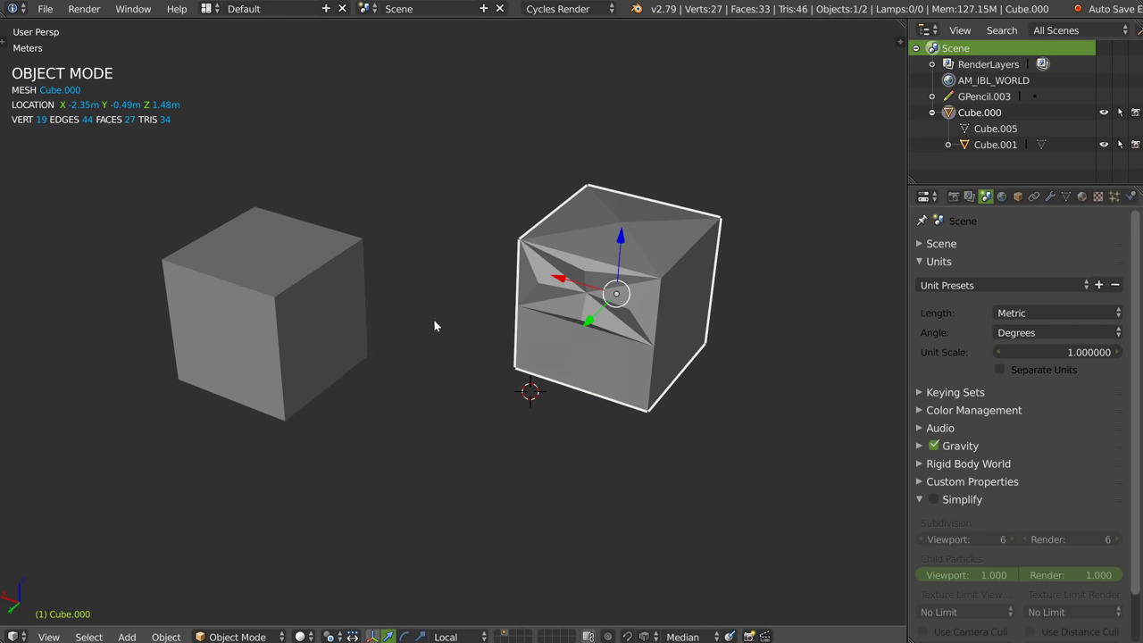
key("shift+bracketright")
key("w")
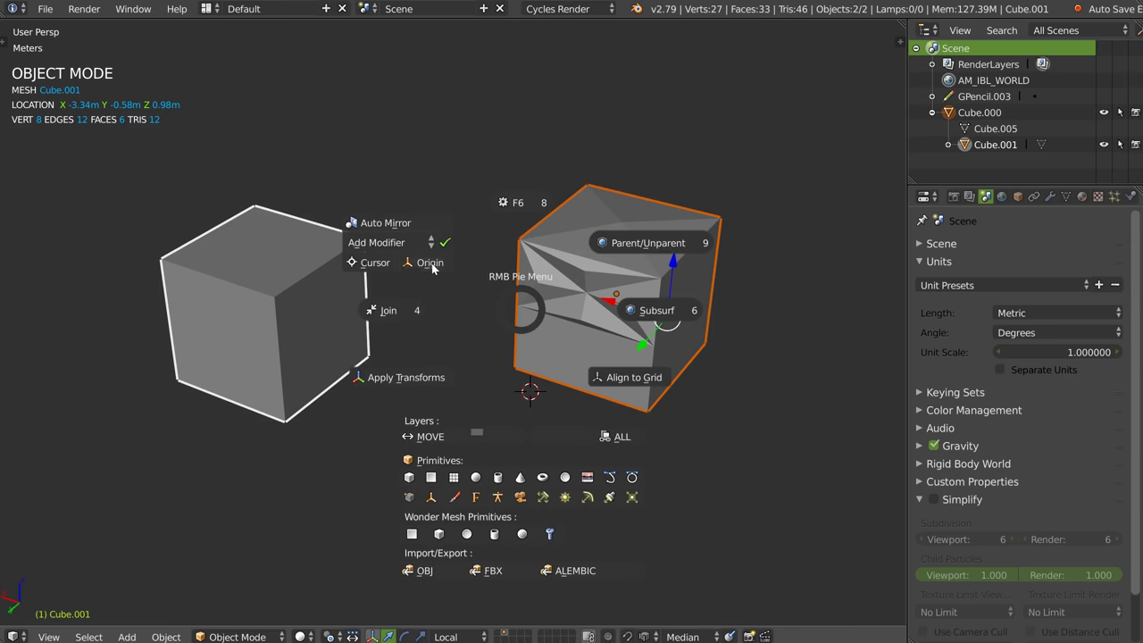
right_click(604, 313)
key("g")
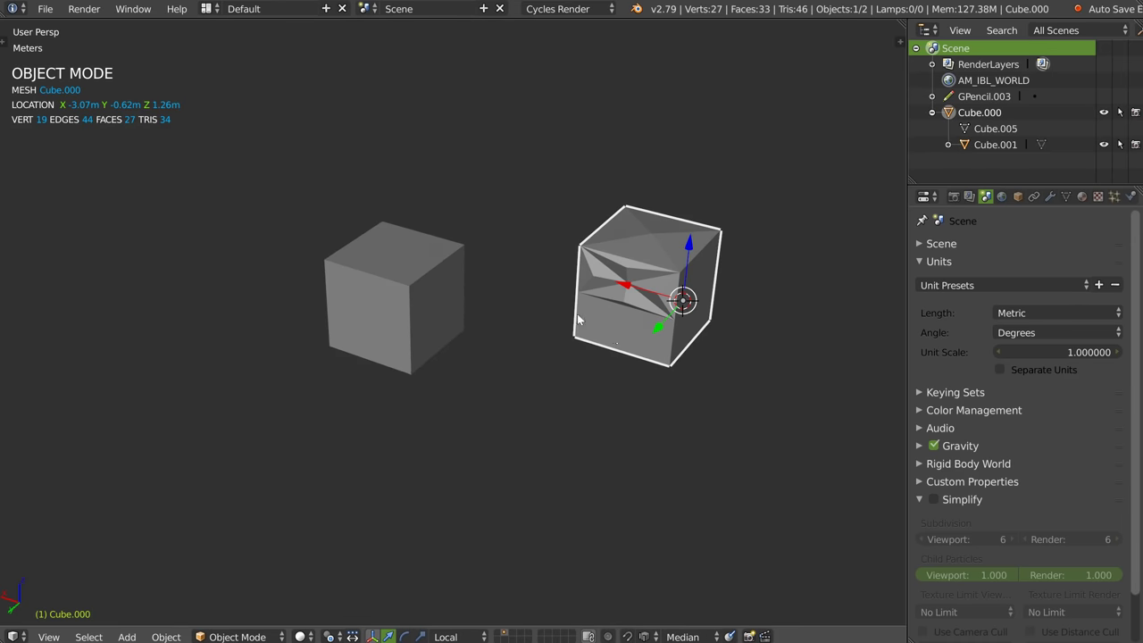
left_click(508, 280)
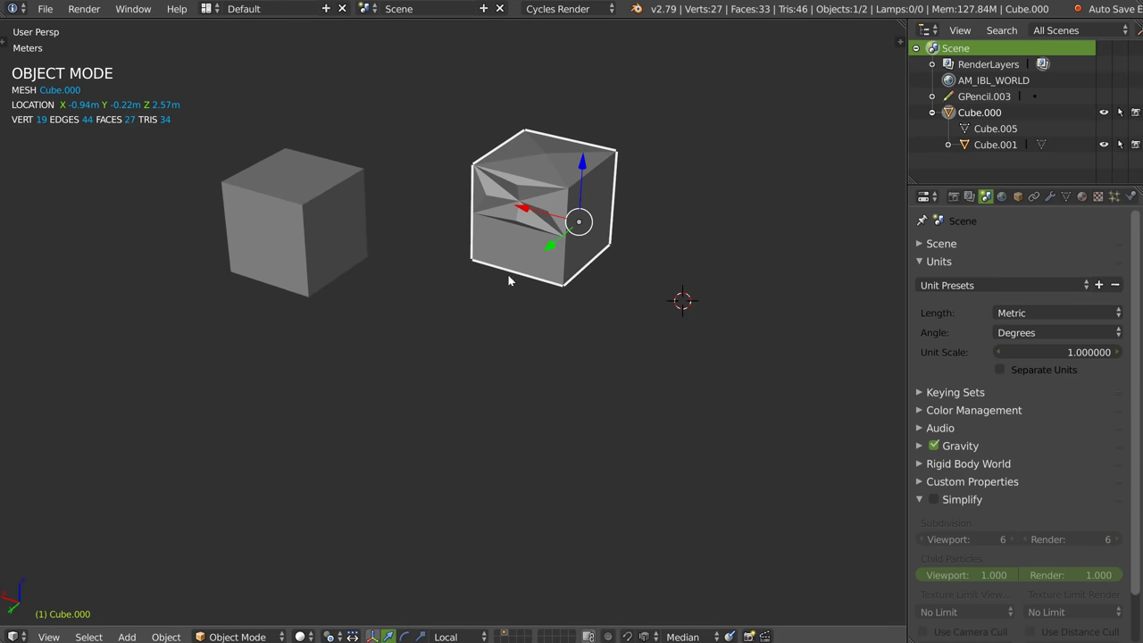
- Move the plain cube left and set its origin to its geometry
right_click_drag(273, 269, 179, 369)
key("w")
left_click(253, 276)
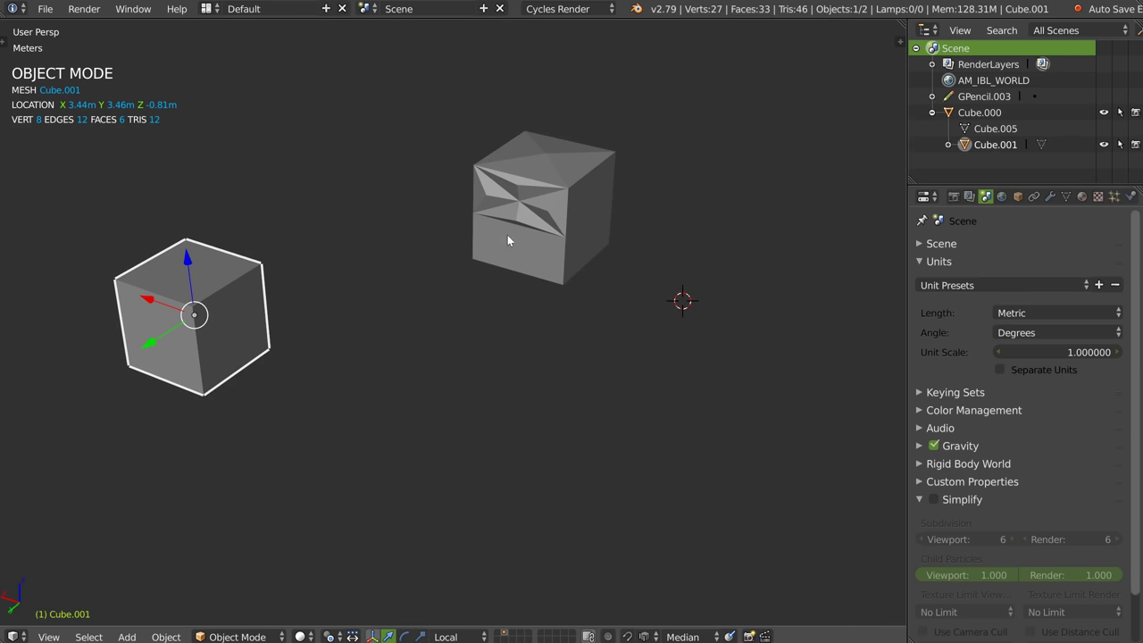
- Snap the 3D cursor to the plain cube, then select its top face in Edit Mode
key("w")
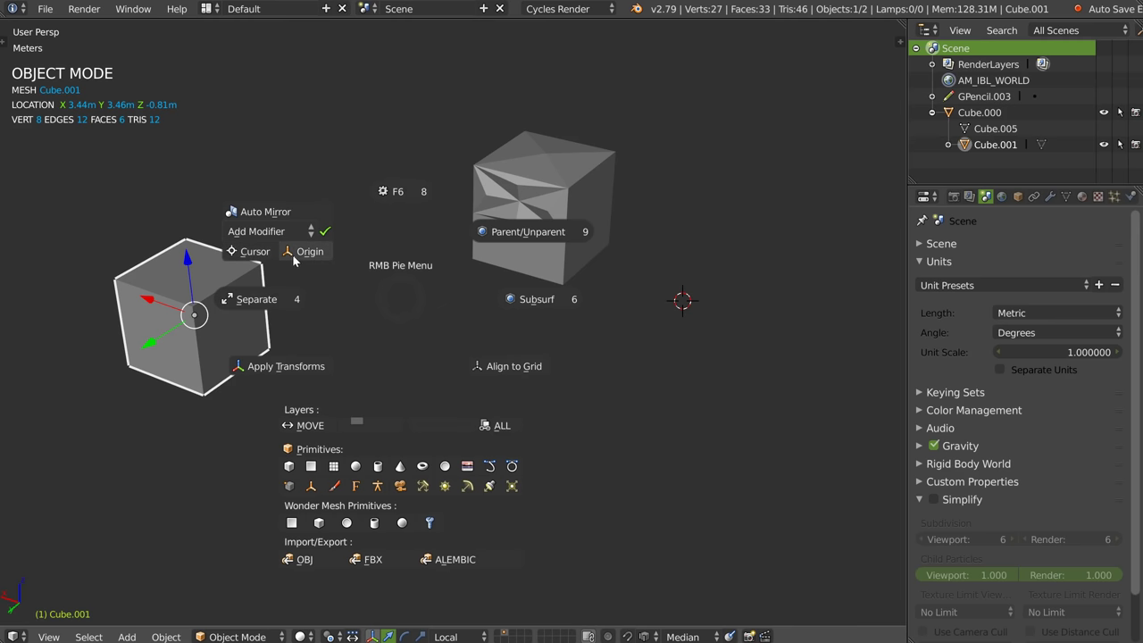
left_click(294, 252)
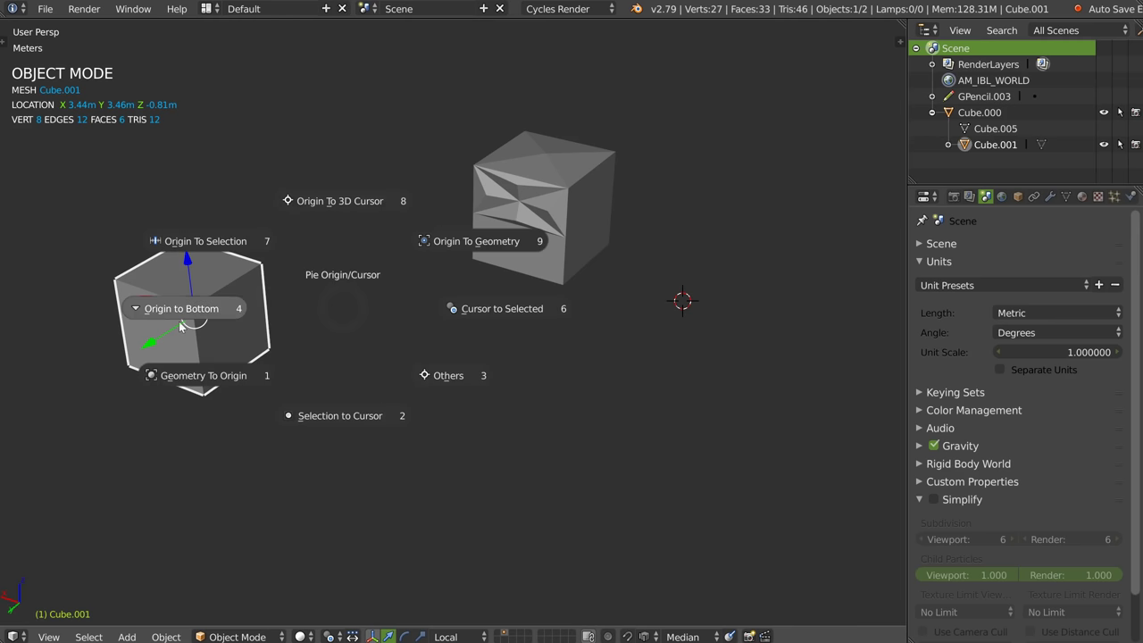
left_click(420, 267)
right_click(420, 314)
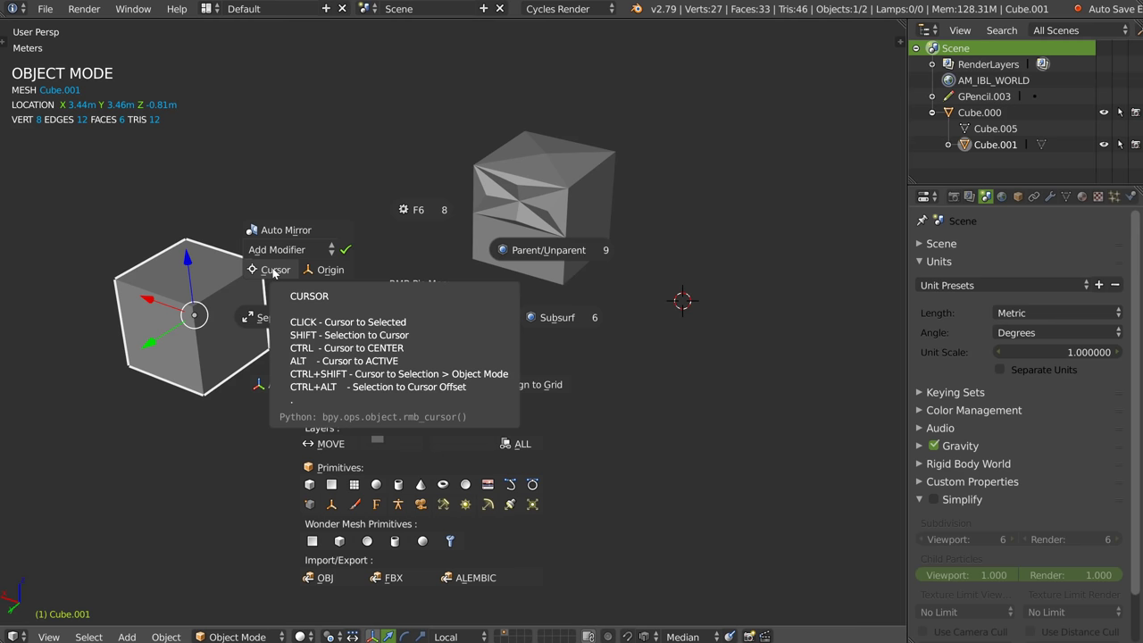
right_click(330, 306)
right_click(330, 306)
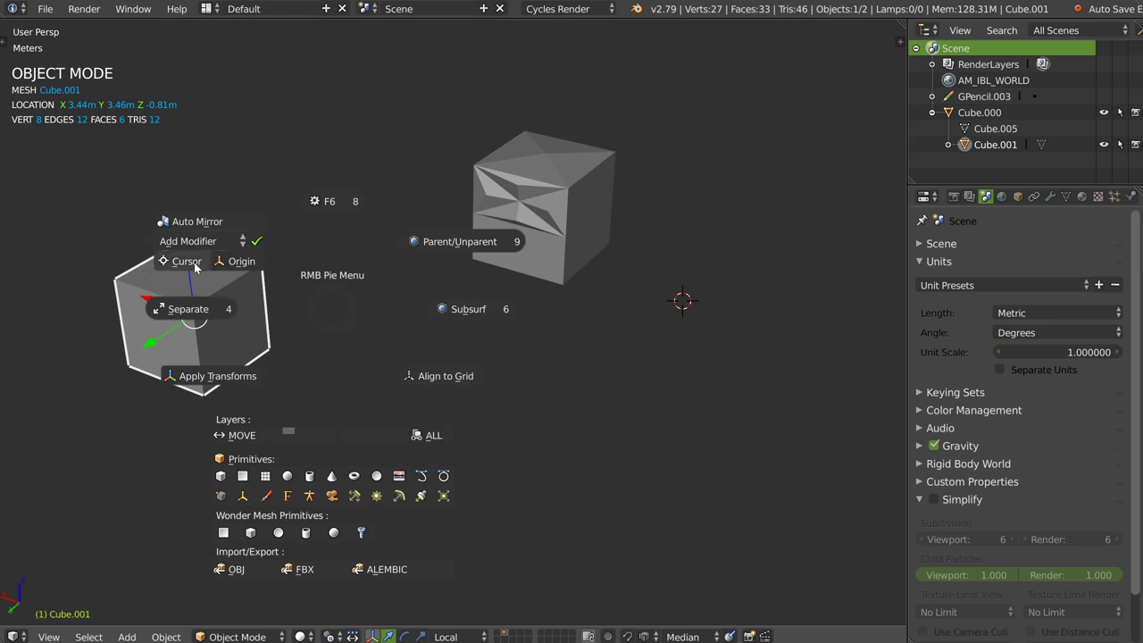
left_click(194, 266)
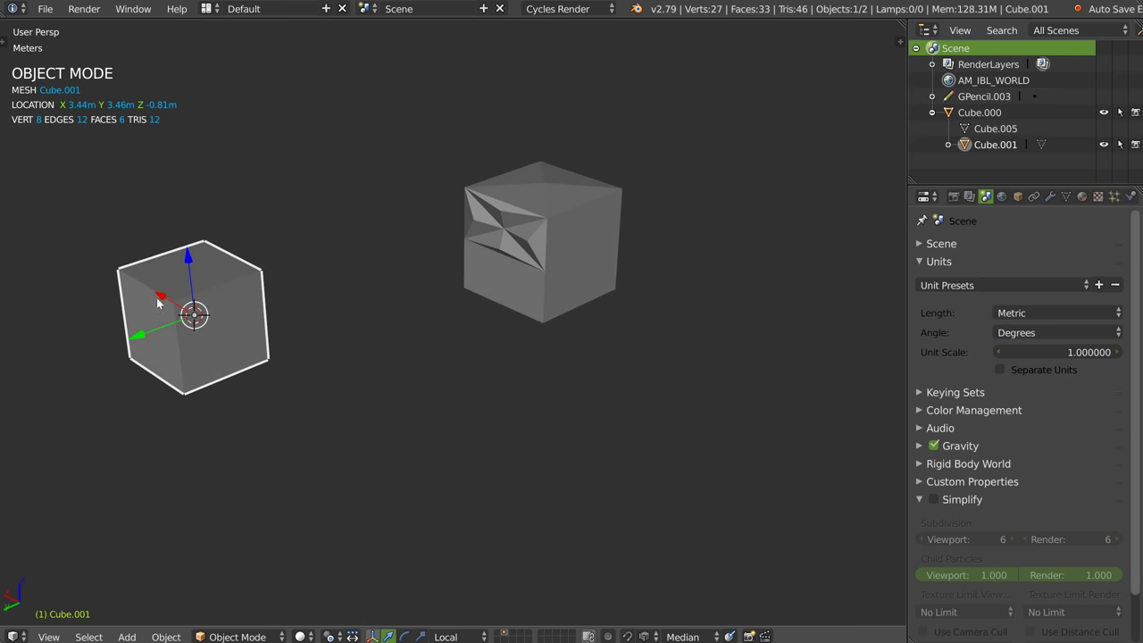
key("Tab")
right_click(183, 260)
- Snap the 3D cursor to the top face, the selected faces, then the cube centre
left_click(71, 229)
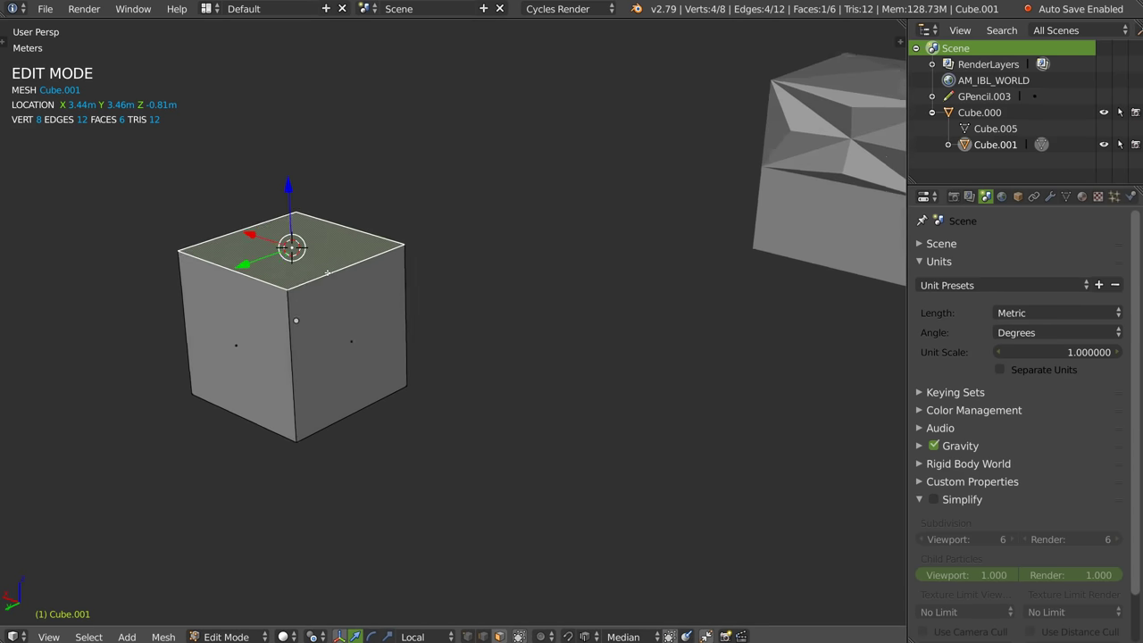
left_click(366, 330, "shift")
right_click(375, 334)
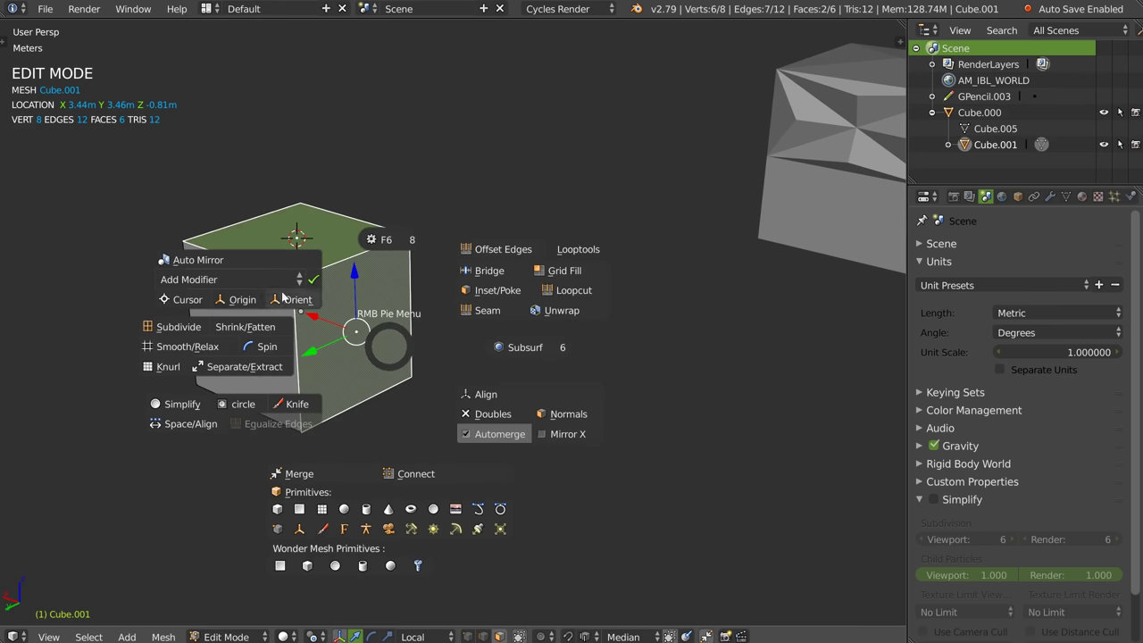
left_click(183, 300)
right_click(408, 319)
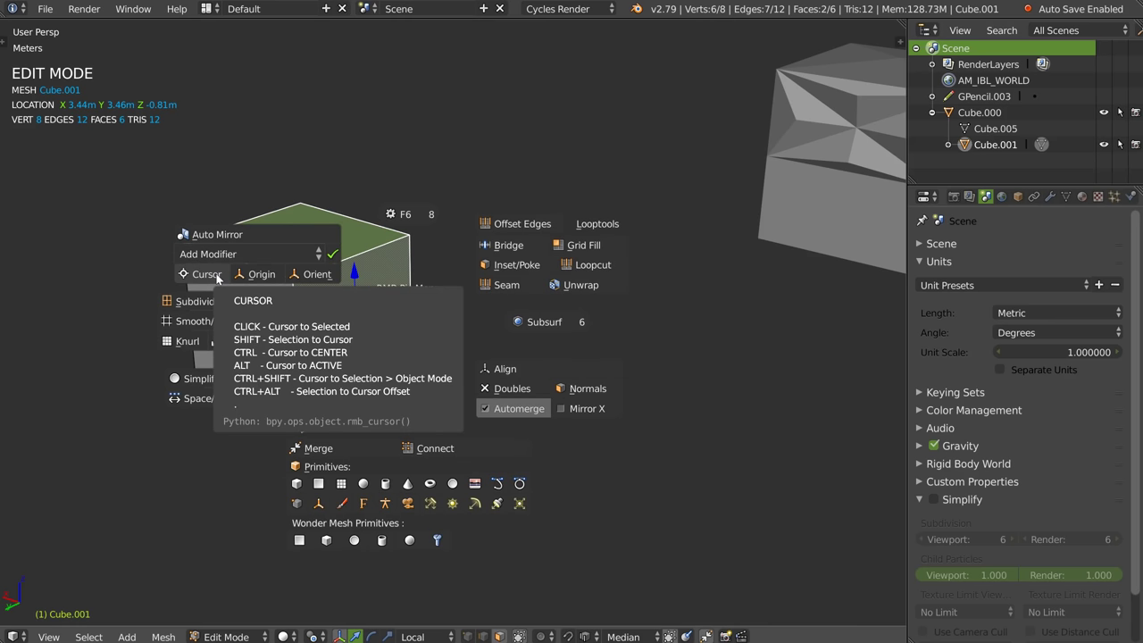
left_click(217, 279)
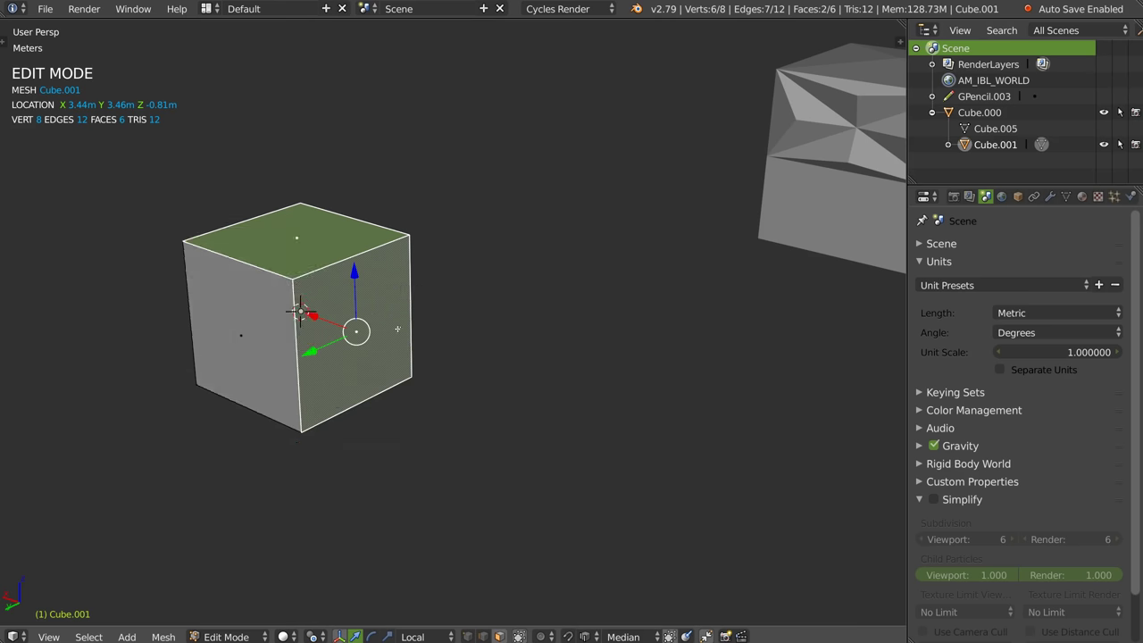
middle_click_drag(217, 279, 435, 262)
- Return to Object Mode, delete Cube.001 and select the faceted cube
key("Tab")
scroll(435, 262, "down", 2)
key("x")
left_click(348, 343)
right_click(622, 250)
- Delete Cube.000 and turn on the floor grid display
key("x")
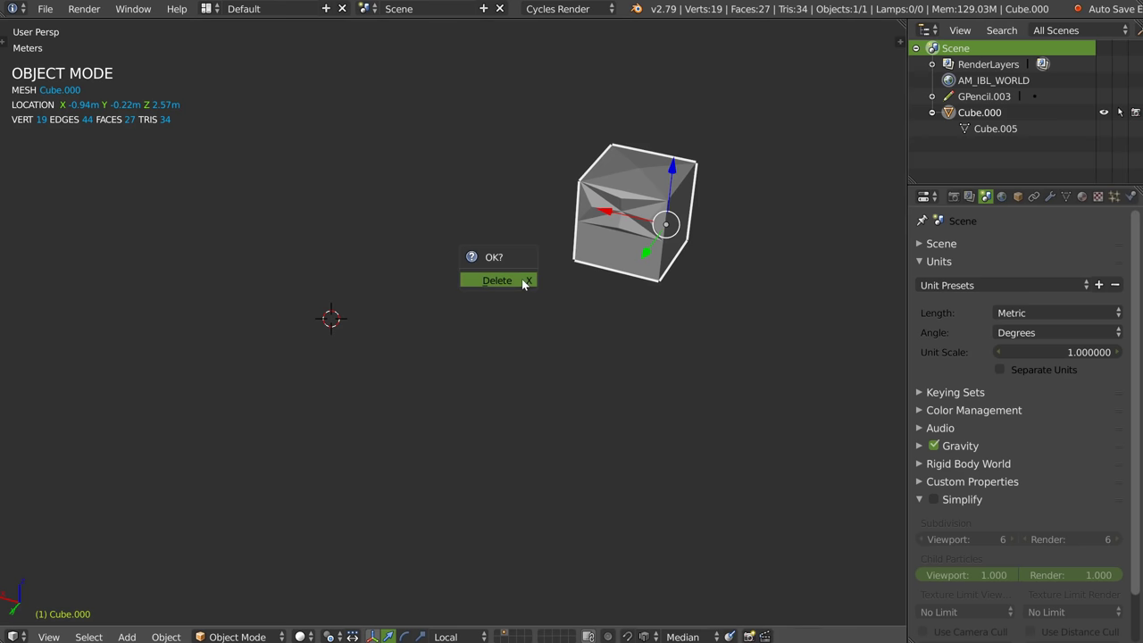
left_click(521, 282)
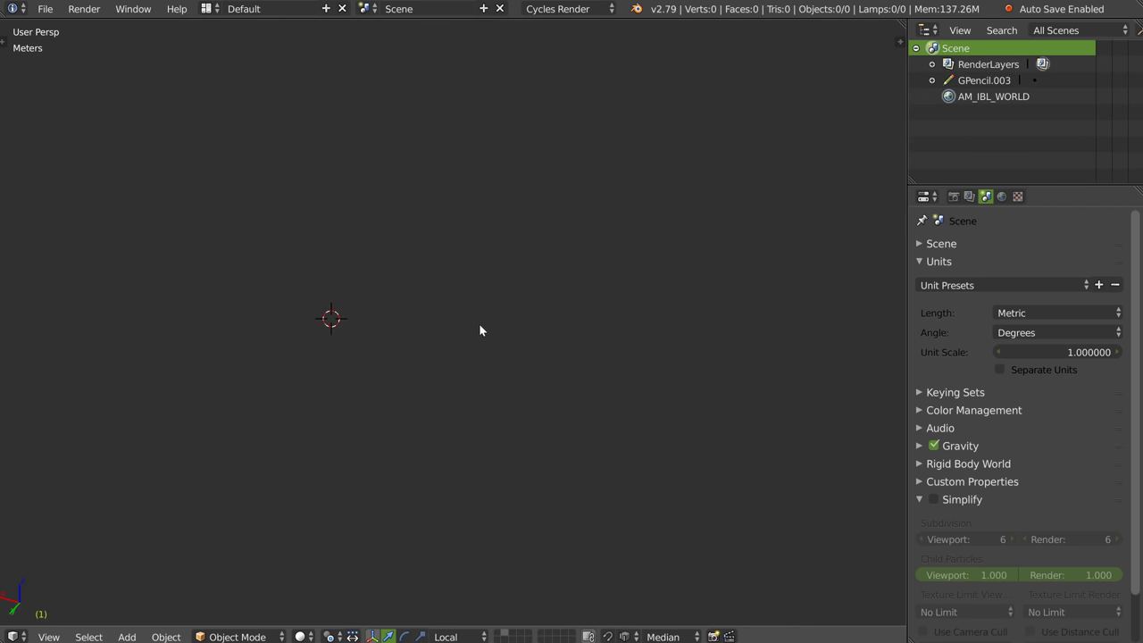
key("z")
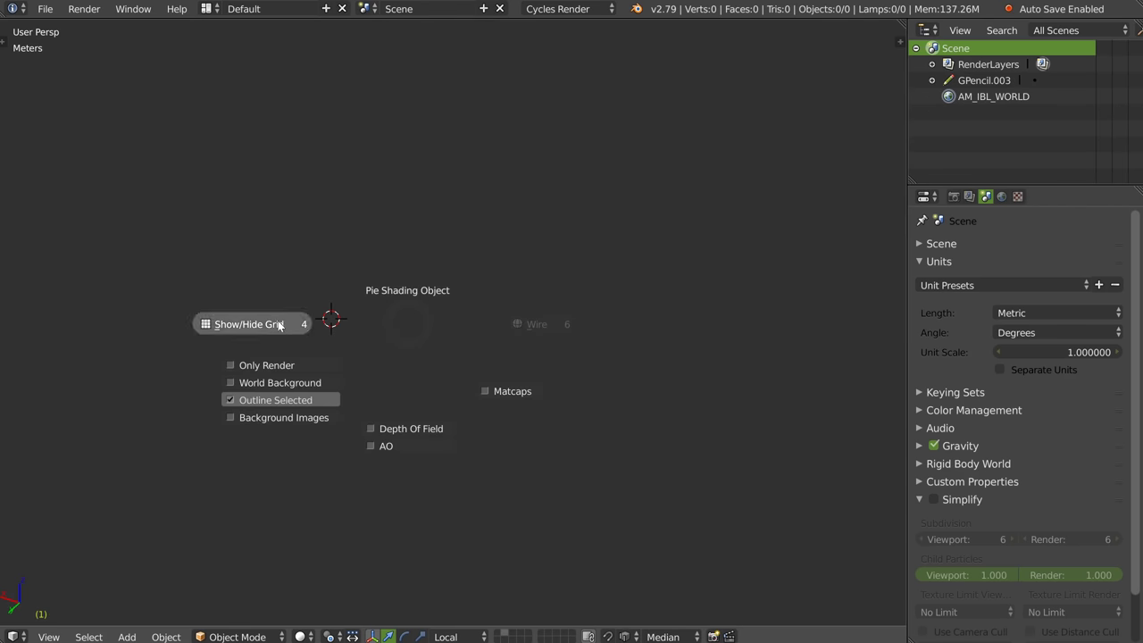
left_click(281, 326)
mouse_move(467, 335)
middle_mouse_down()
mouse_move(484, 289)
mouse_move(530, 326)
mouse_move(513, 304)
middle_mouse_up()
- Snap the 3D cursor to the world origin and add a new cube there
key("shift+c")
right_click(489, 281)
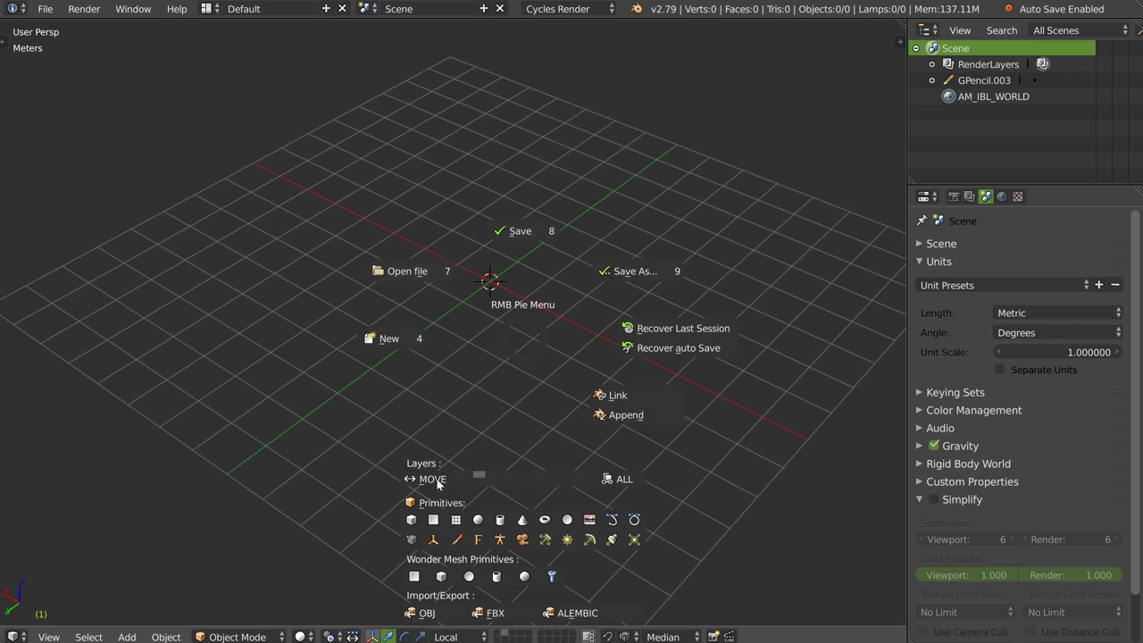
left_click(411, 520)
scroll(507, 352, "up", 2)
middle_click_drag(561, 261, 472, 336)
scroll(476, 329, "up", 2)
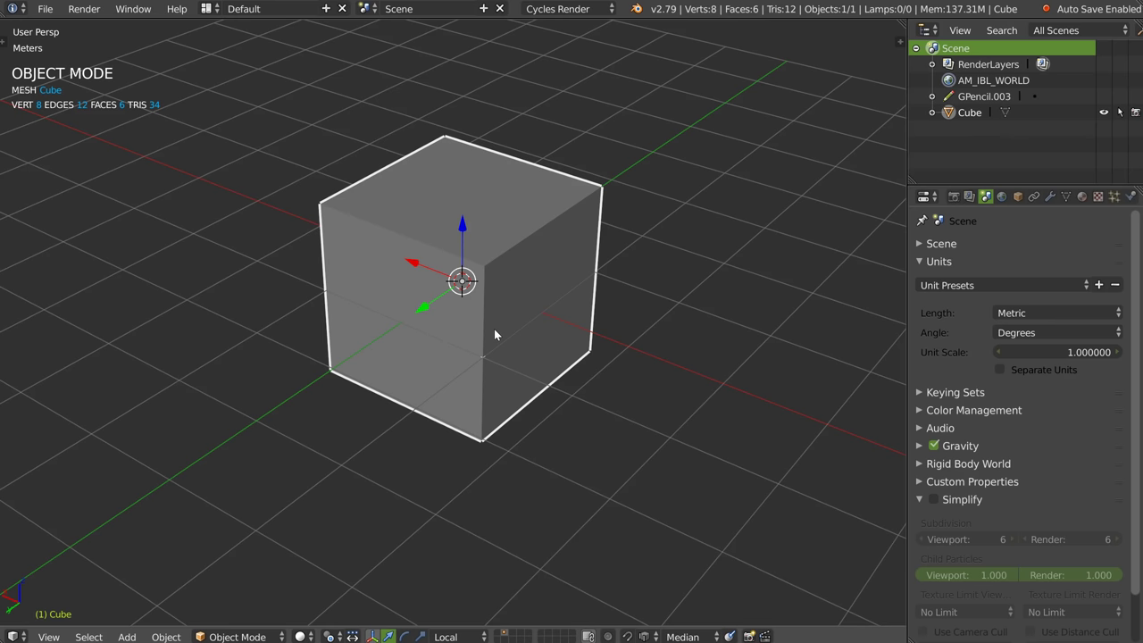
middle_click_drag(451, 266, 490, 287)
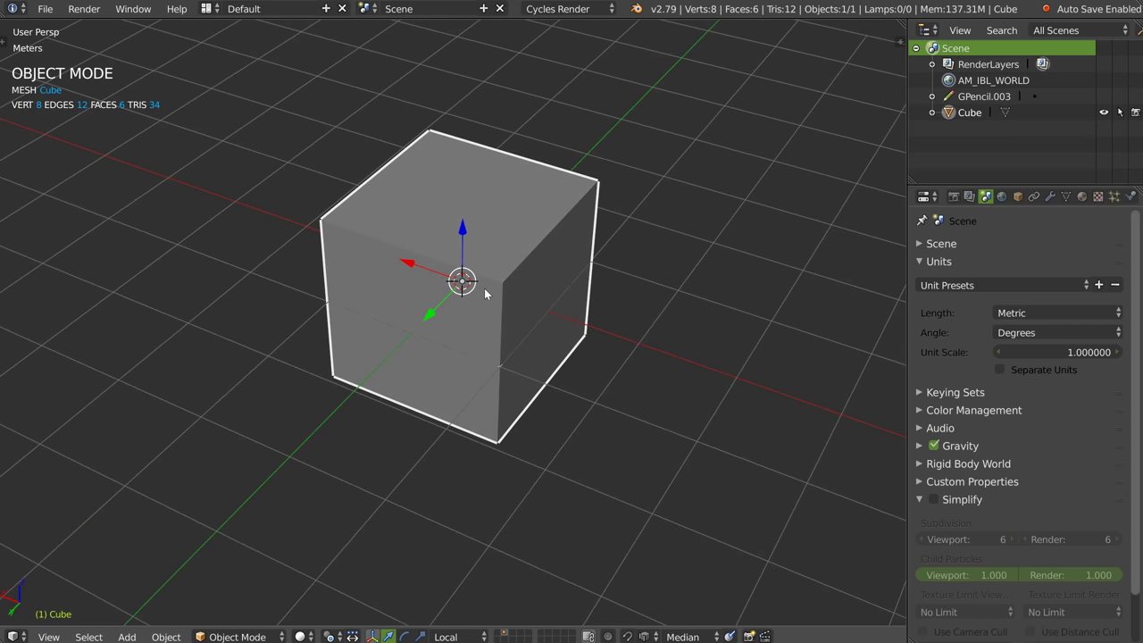
- Add an Array of 6 cubes along X and spread the copies apart
key("alt+d")
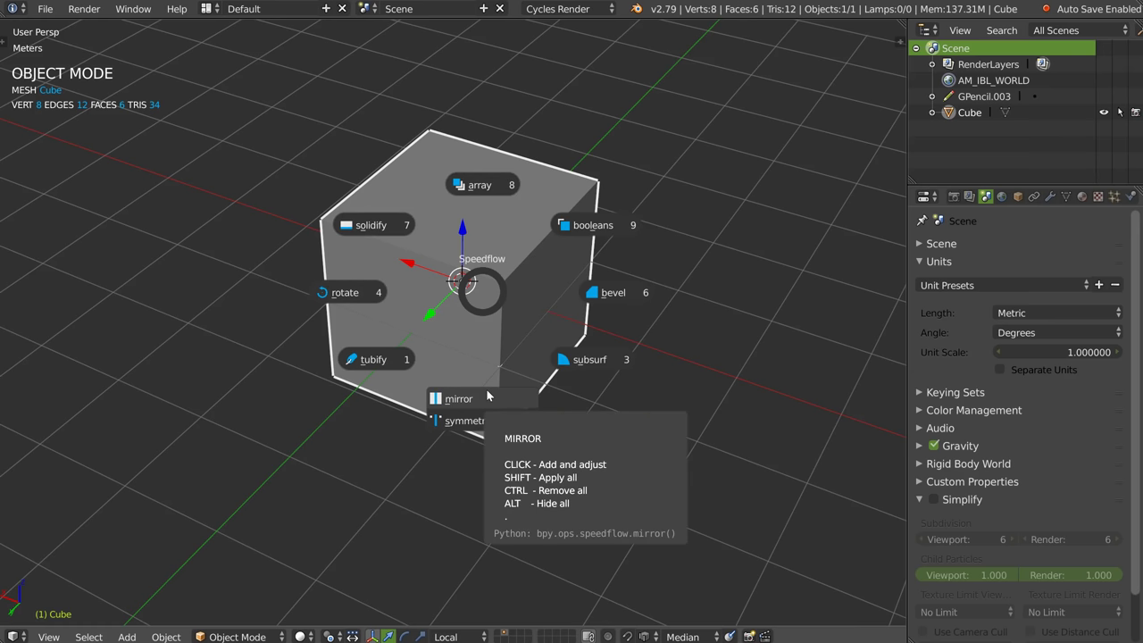
left_click(482, 186)
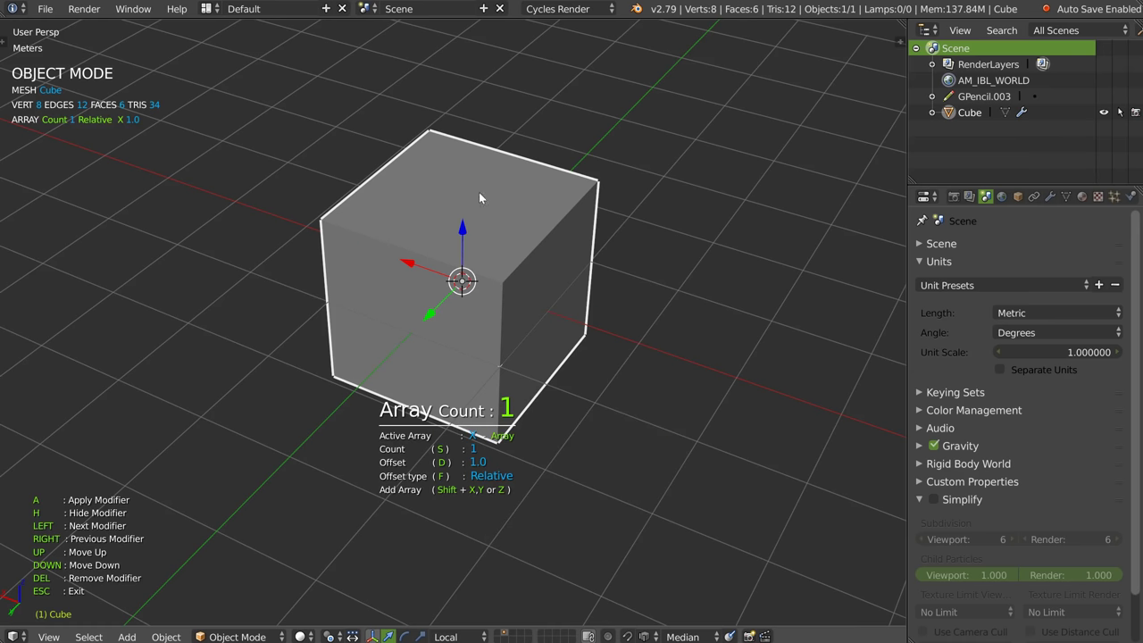
mouse_move(577, 265)
middle_mouse_down()
mouse_move(375, 240)
mouse_move(345, 252)
middle_mouse_up()
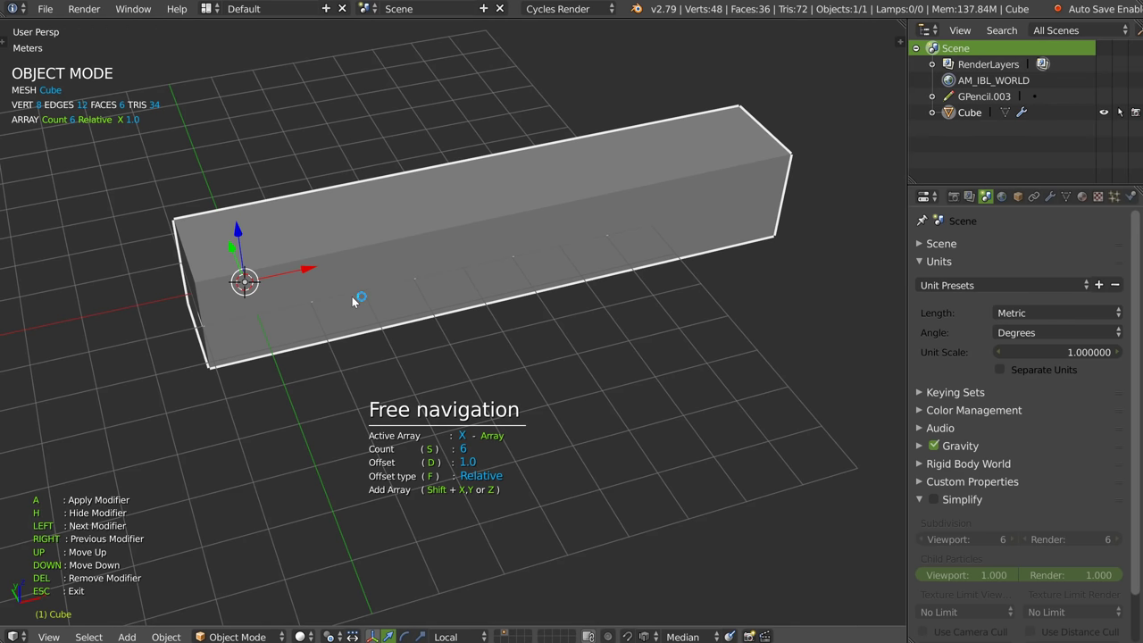
middle_click_drag(435, 327, 437, 318)
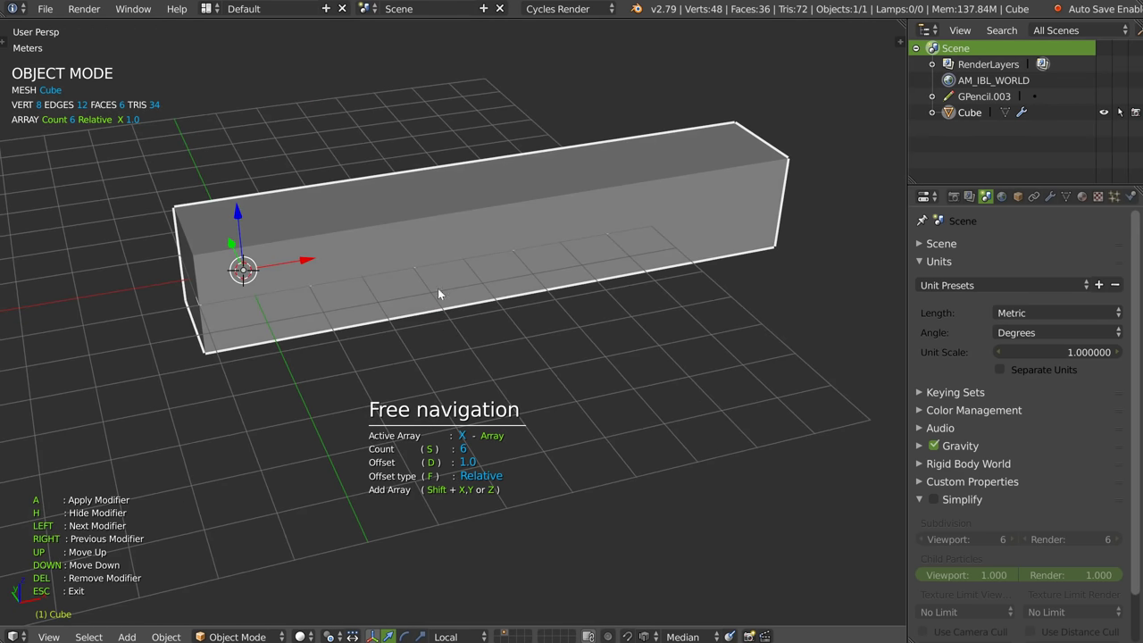
key("d")
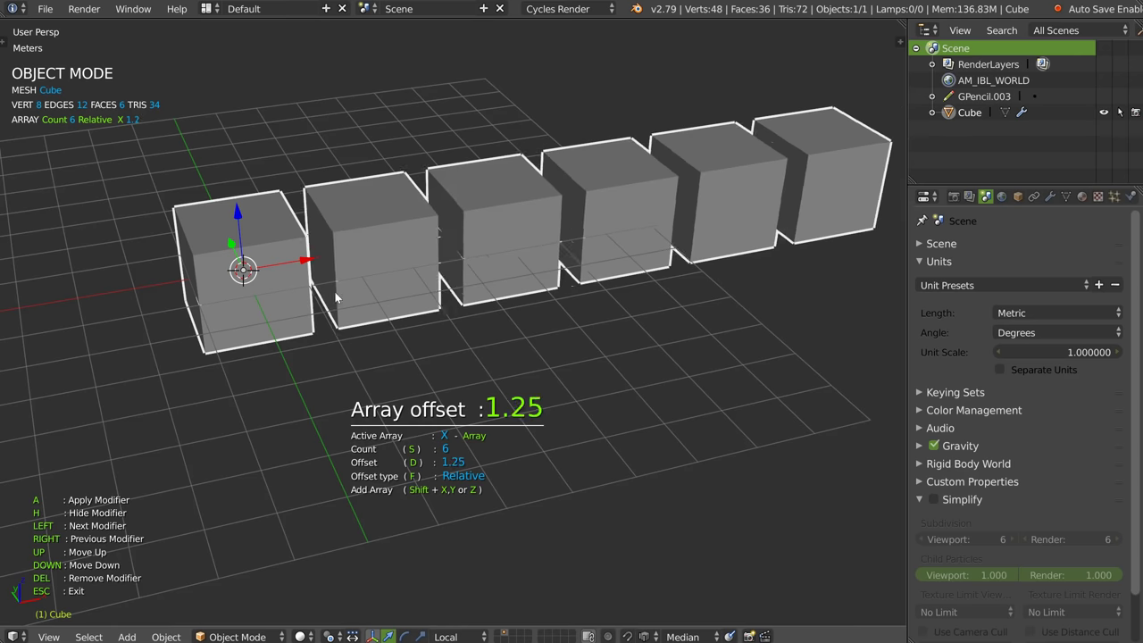
left_click(372, 267)
mouse_move(372, 268)
middle_mouse_down()
mouse_move(344, 314)
mouse_move(358, 322)
mouse_move(360, 280)
mouse_move(395, 270)
mouse_move(329, 317)
mouse_move(384, 278)
middle_mouse_up()
- Add Y, Z and X arrays, set an offset of 1.42, then delete the extra arrays
key("shift+y")
key("shift+z")
key("shift+x")
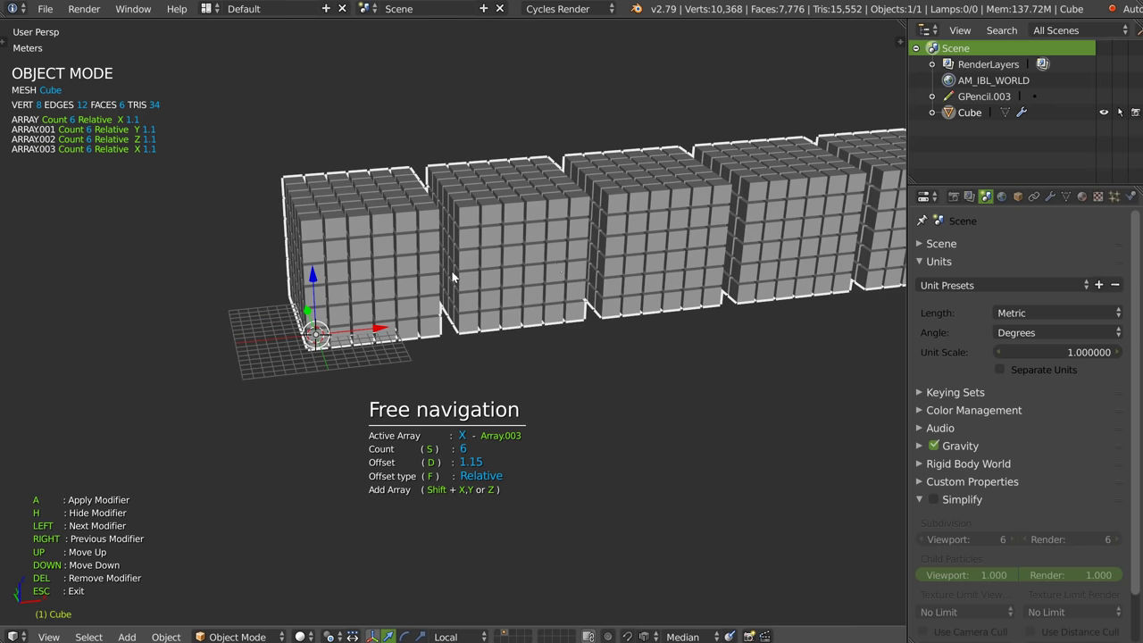
key("d")
left_click(517, 296)
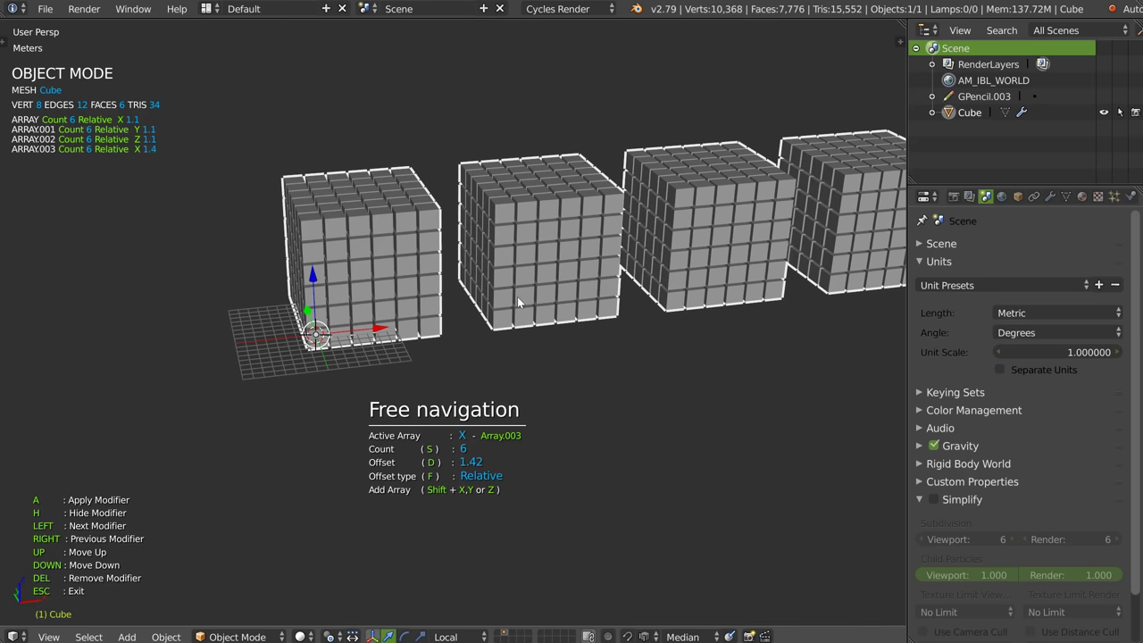
key("Delete")
key("Delete")
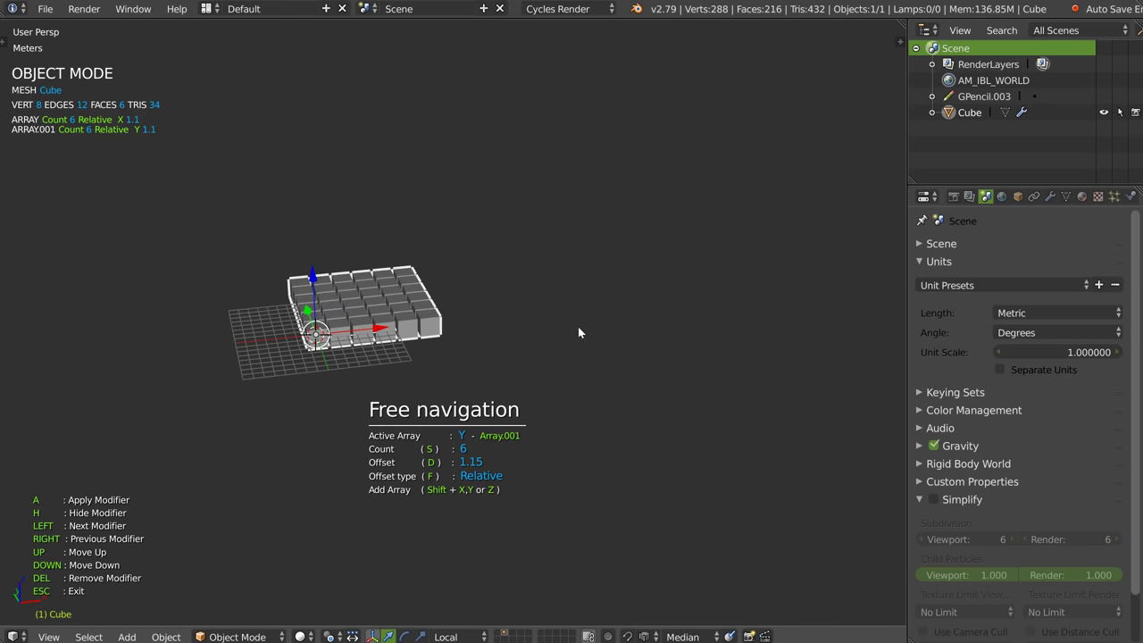
key("Delete")
- Widen the X spacing, add a Y array for a 6×6 grid, then retune the X offset
key("d")
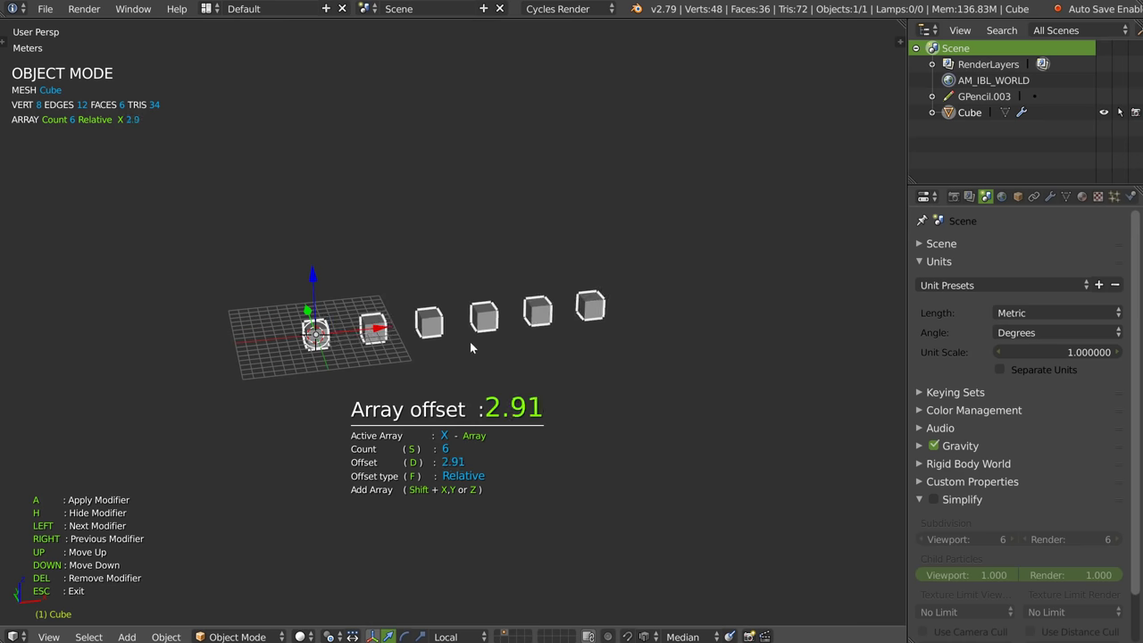
left_click(413, 357)
key("shift+y")
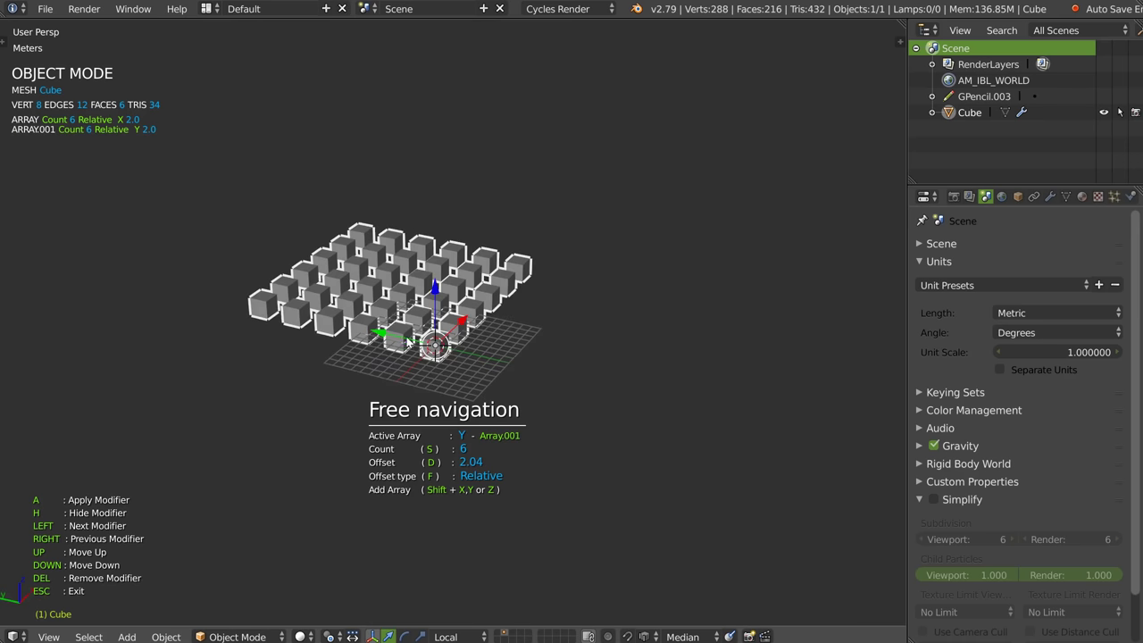
middle_click_drag(414, 356, 464, 322)
key("Right")
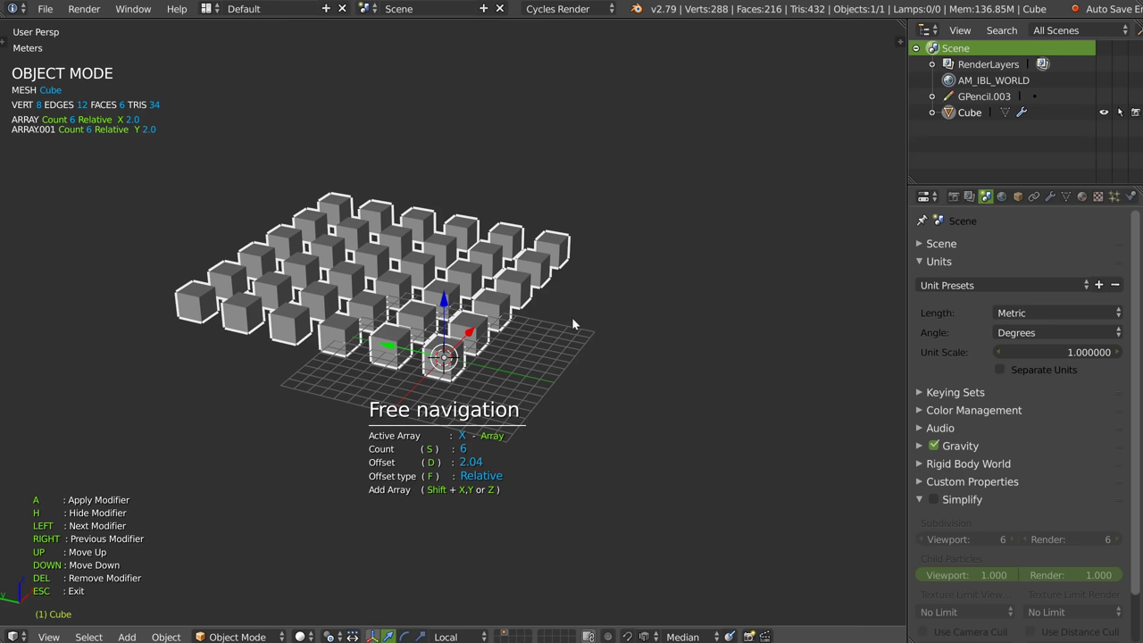
key("d")
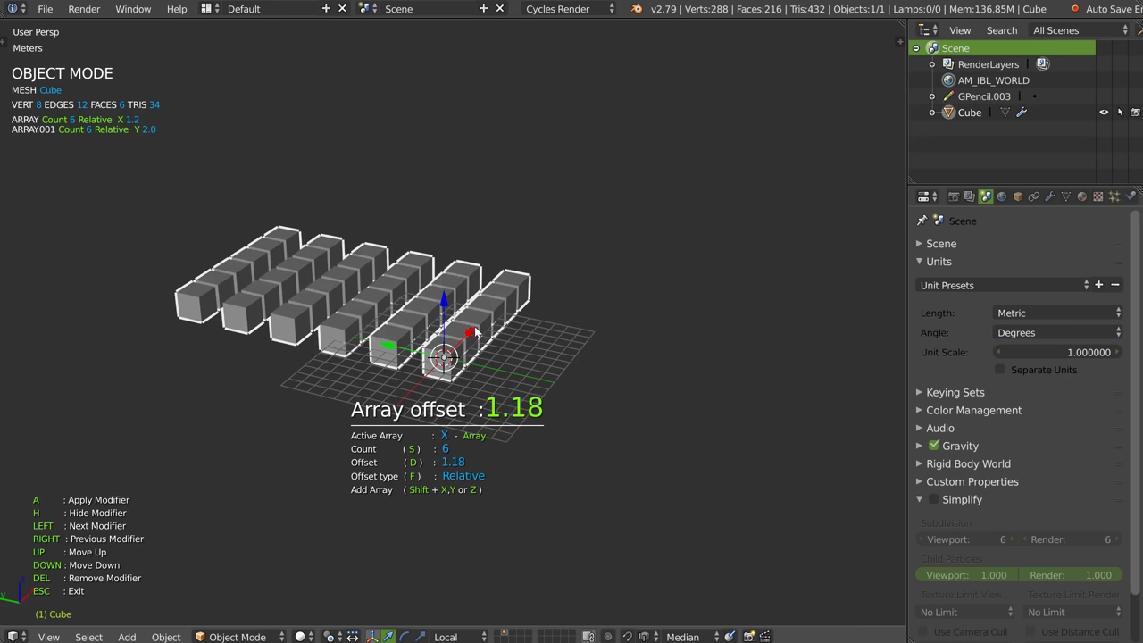
left_click(480, 333)
- Set the Y array offset to about 1.4 and finish the array adjustments
key("Left")
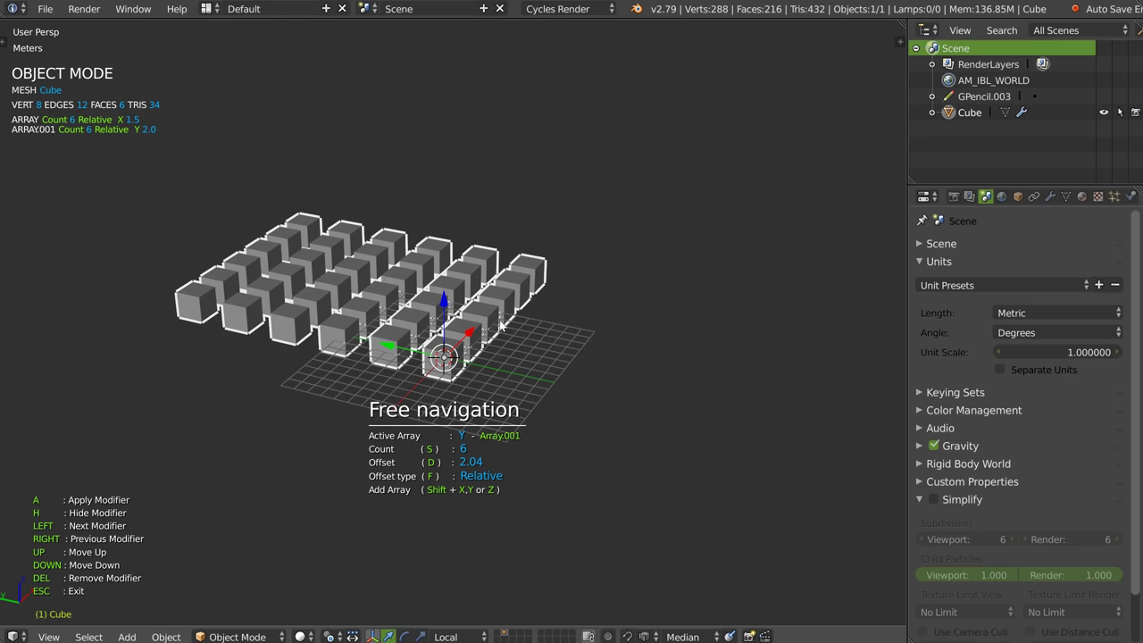
key("d")
left_click(527, 351)
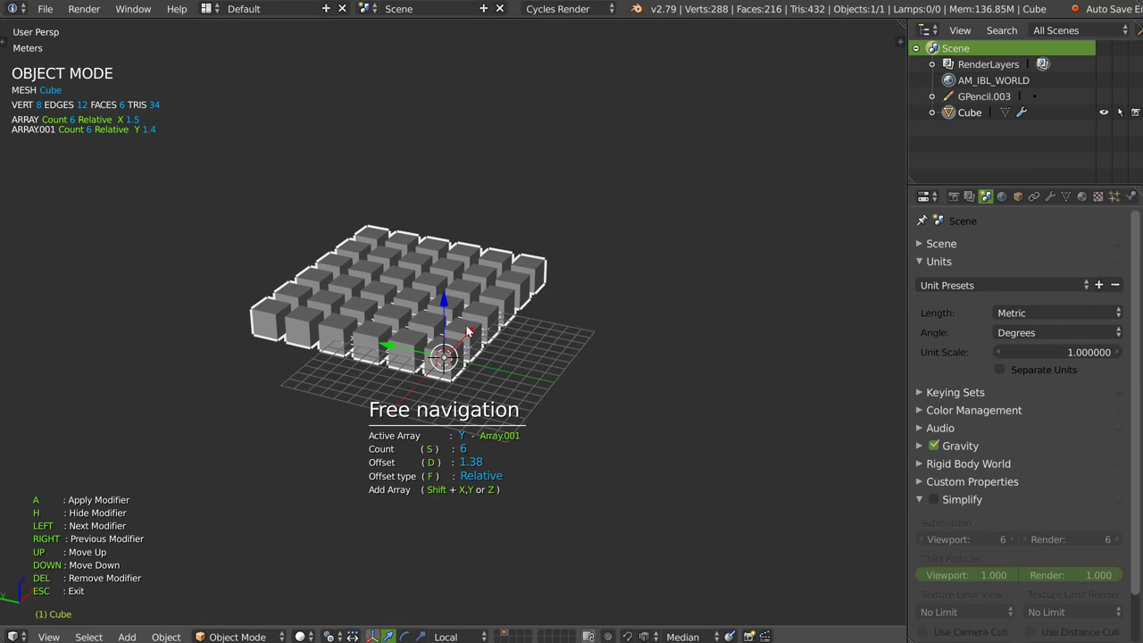
key("Escape")
middle_click_drag(536, 318, 466, 275)
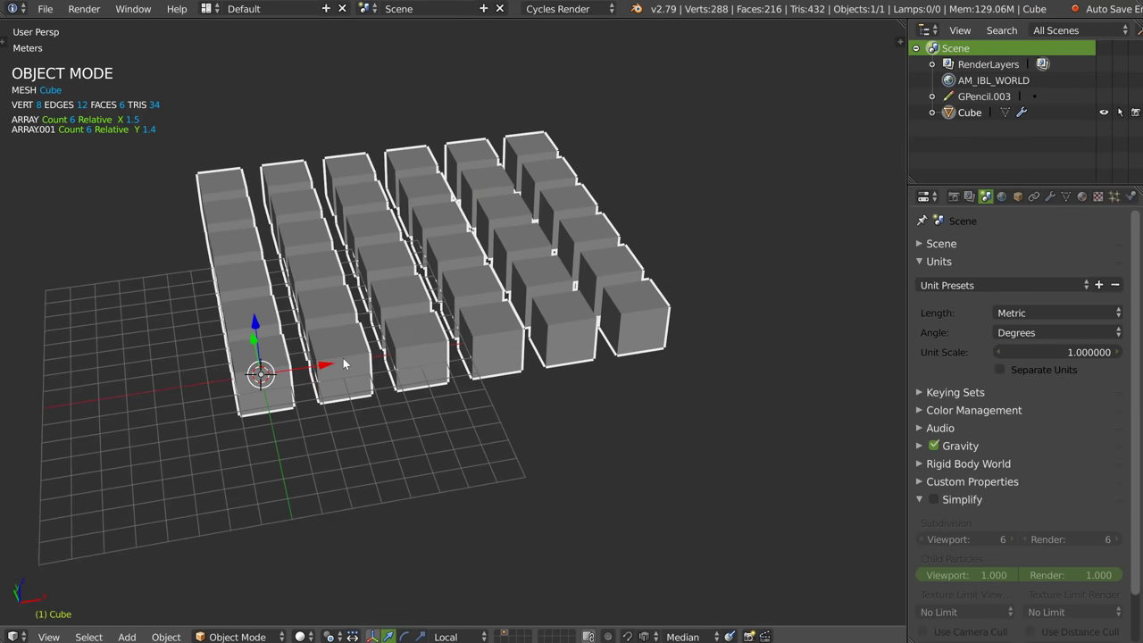
scroll(343, 358, "up", 5)
- Add a Speedflow Bevel to the grid with width 0.19, 4 segments and profile 0.65
key("space")
key("space")
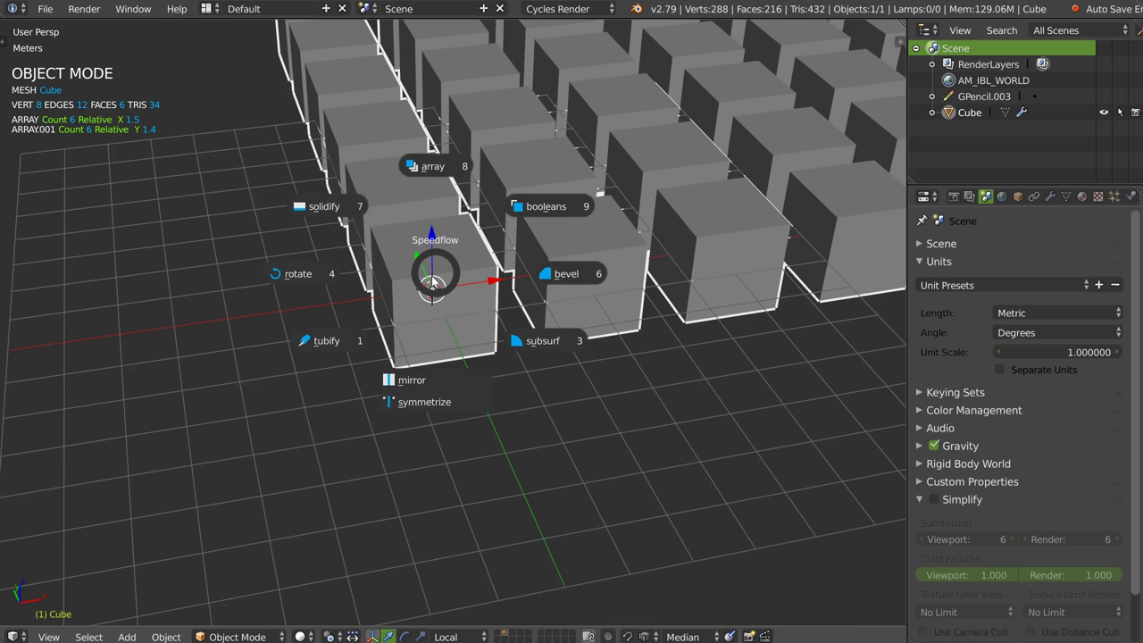
left_click(566, 274)
left_click(569, 275)
key("d")
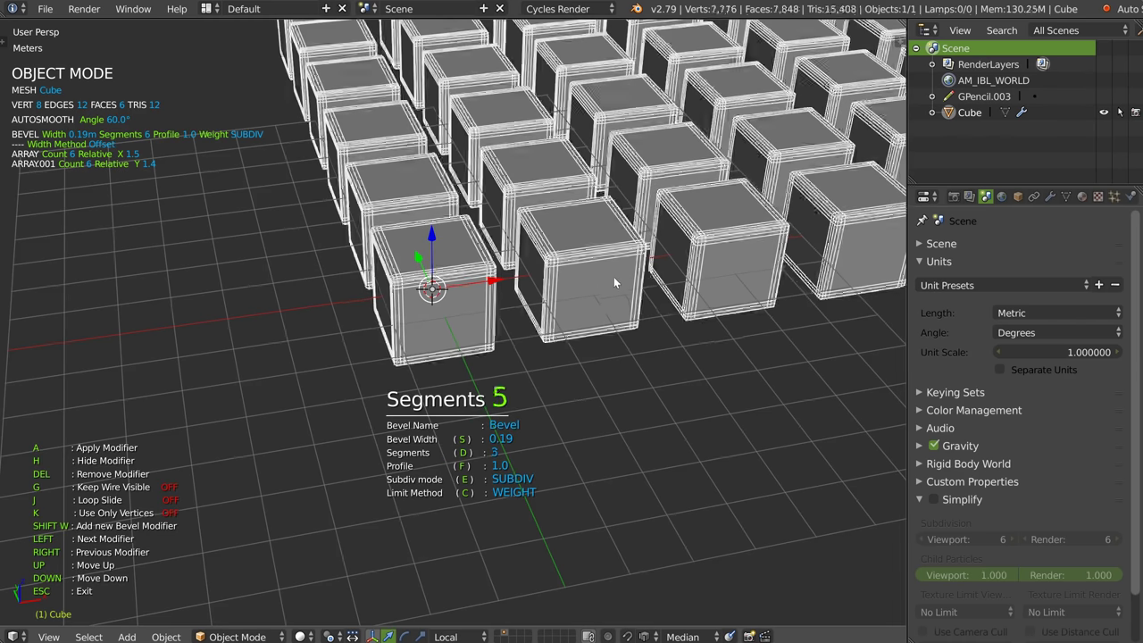
left_click(613, 282)
key("f")
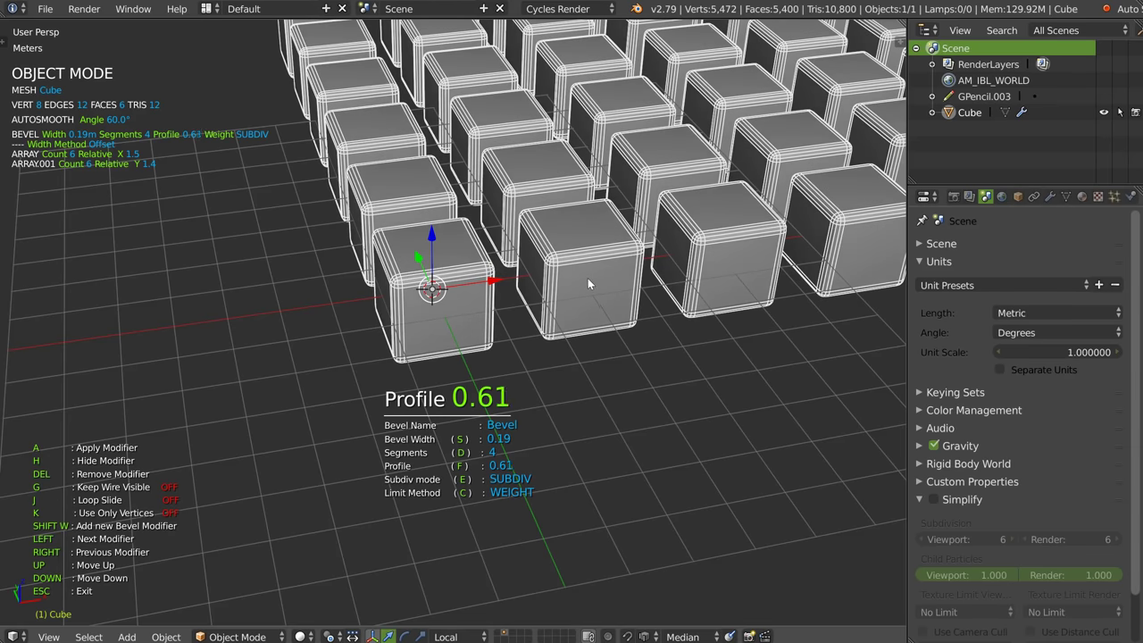
left_click(589, 279)
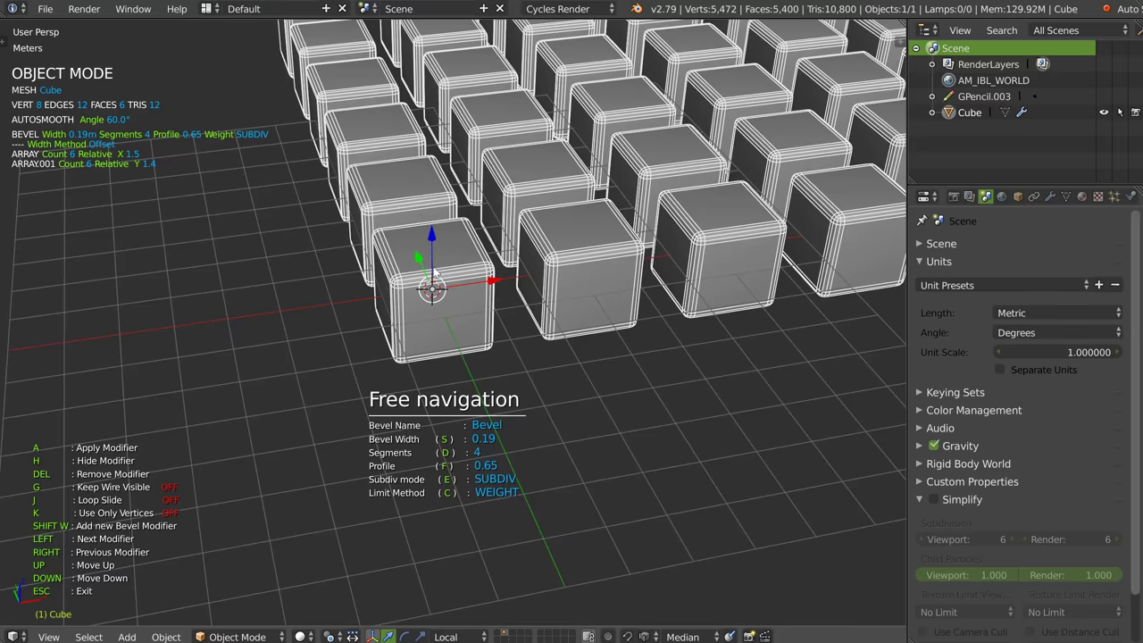
mouse_move(545, 415)
middle_mouse_down()
mouse_move(610, 284)
mouse_move(539, 368)
middle_mouse_up()
scroll(610, 284, "up", 2)
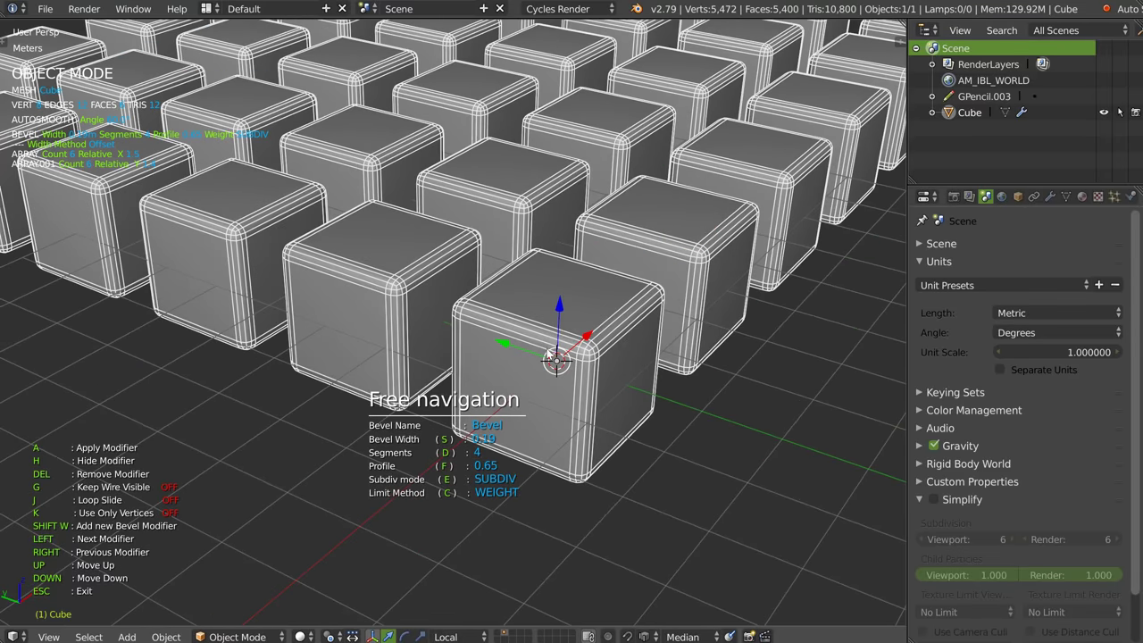
left_click(538, 367)
key("space")
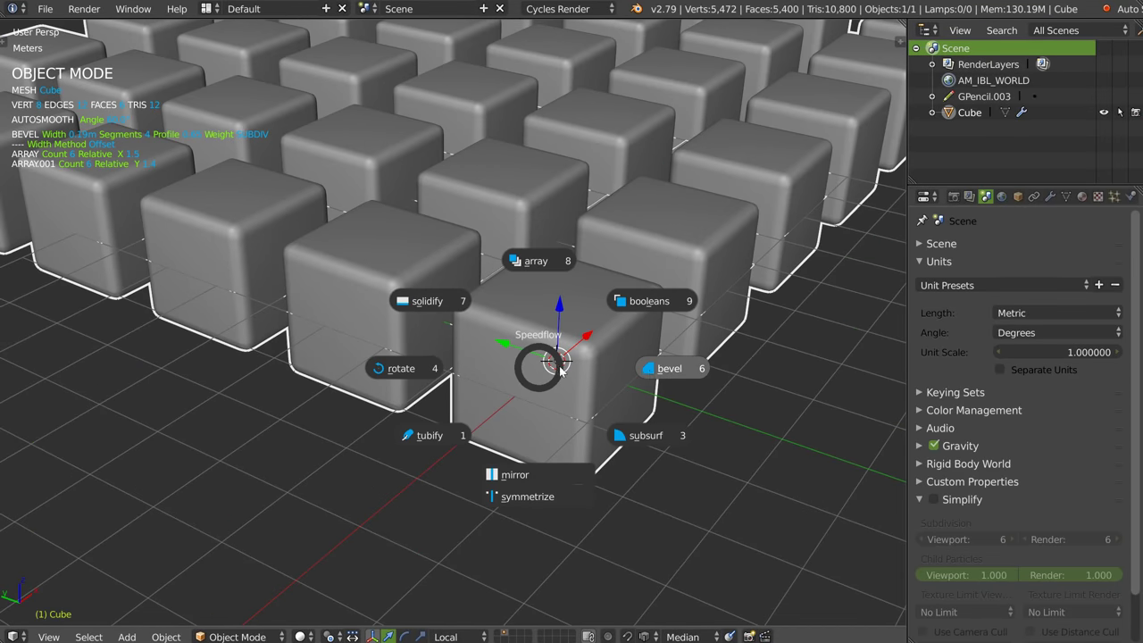
left_click(583, 370)
key("shift+space")
left_click(584, 370)
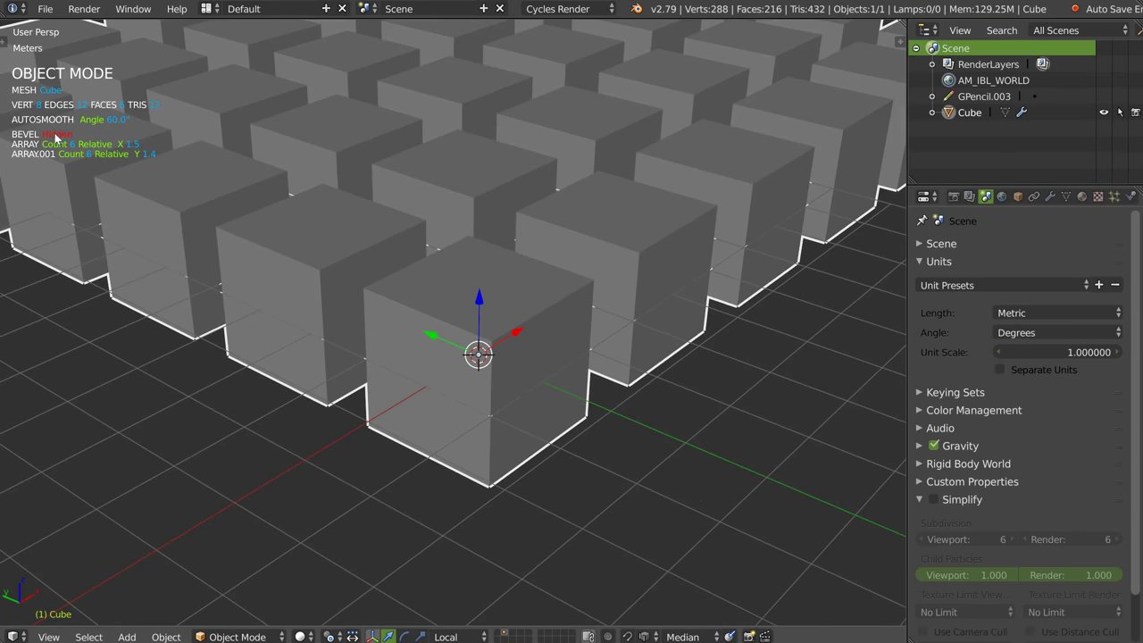
key("space")
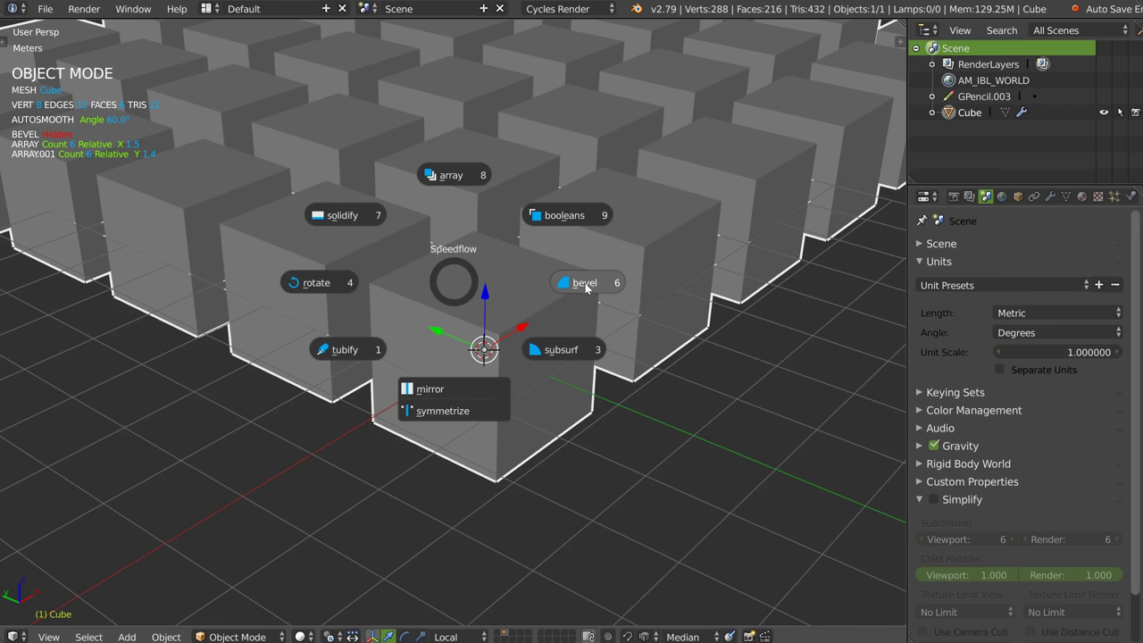
left_click(586, 285)
scroll(571, 259, "down", 6)
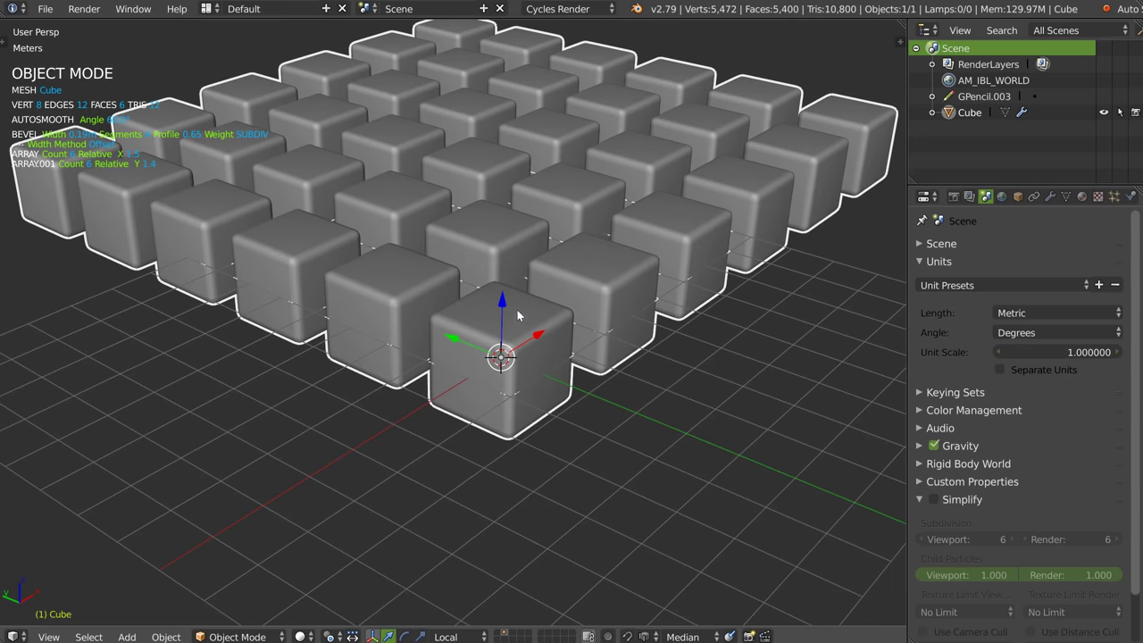
- Open the Speedflow Companion pie menu over the beveled cube grid with Shift+Space
key("shift+space")
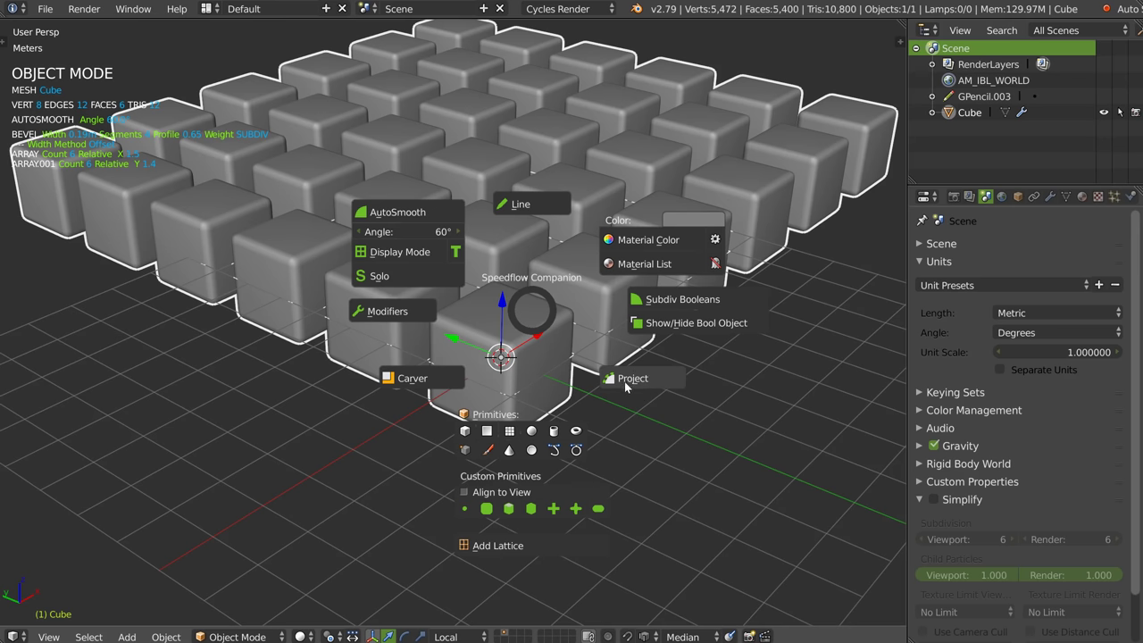
- Delete the cube grid
key("Escape")
key("x")
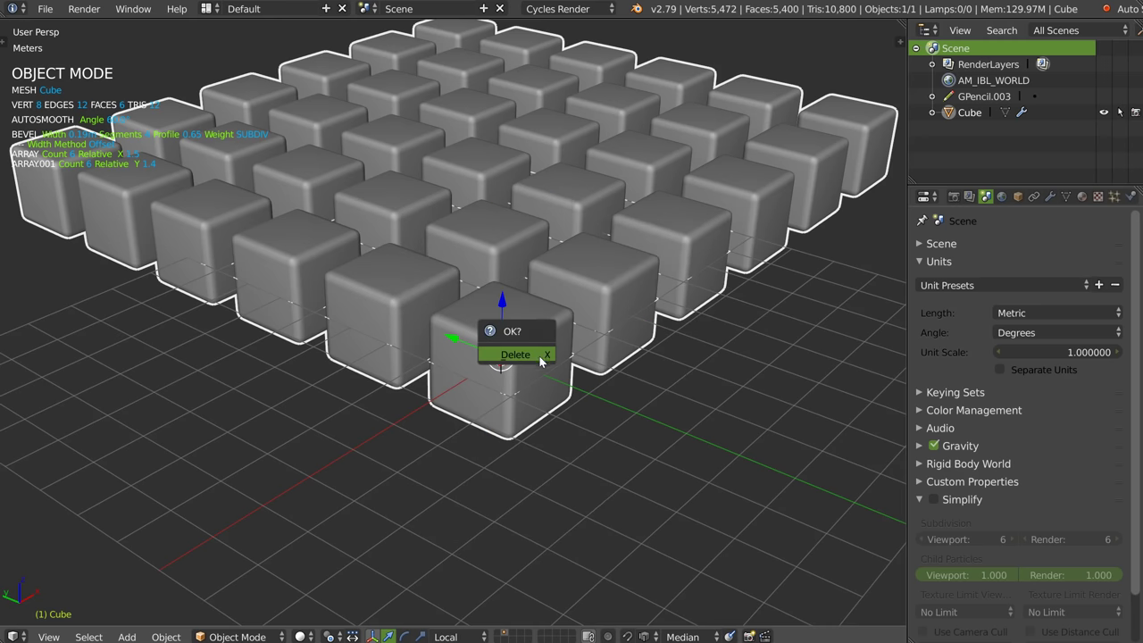
left_click(540, 355)
- Add a UV sphere, scale it up to 2.78 and smooth it with a Subdivision Surface
right_click(540, 355)
left_click(495, 523)
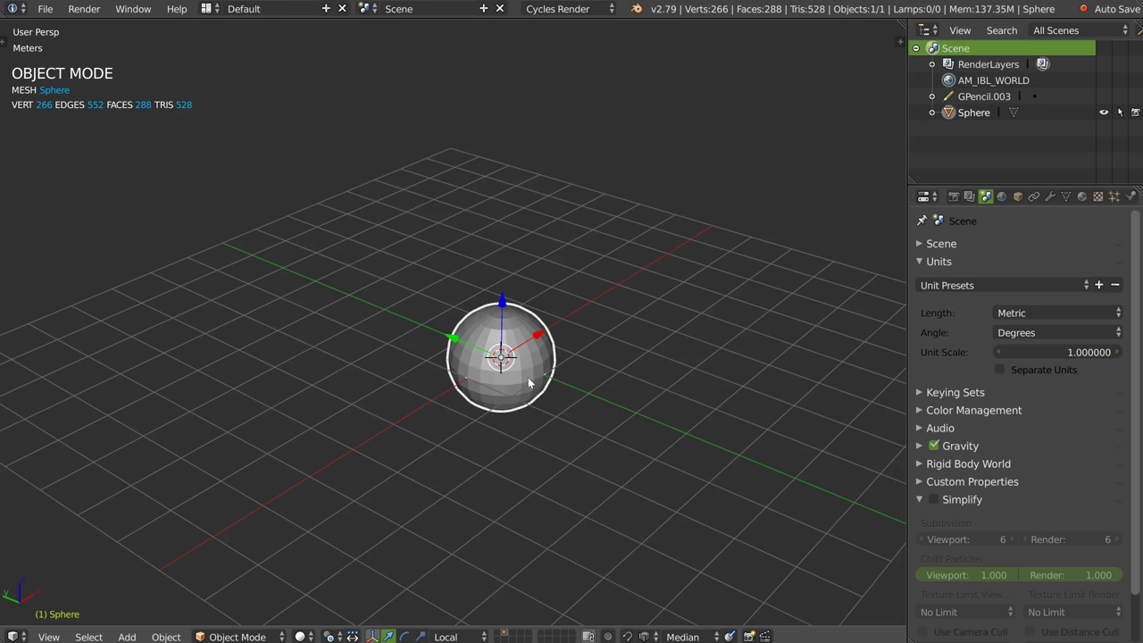
key("s")
left_click(557, 371)
right_click(557, 370)
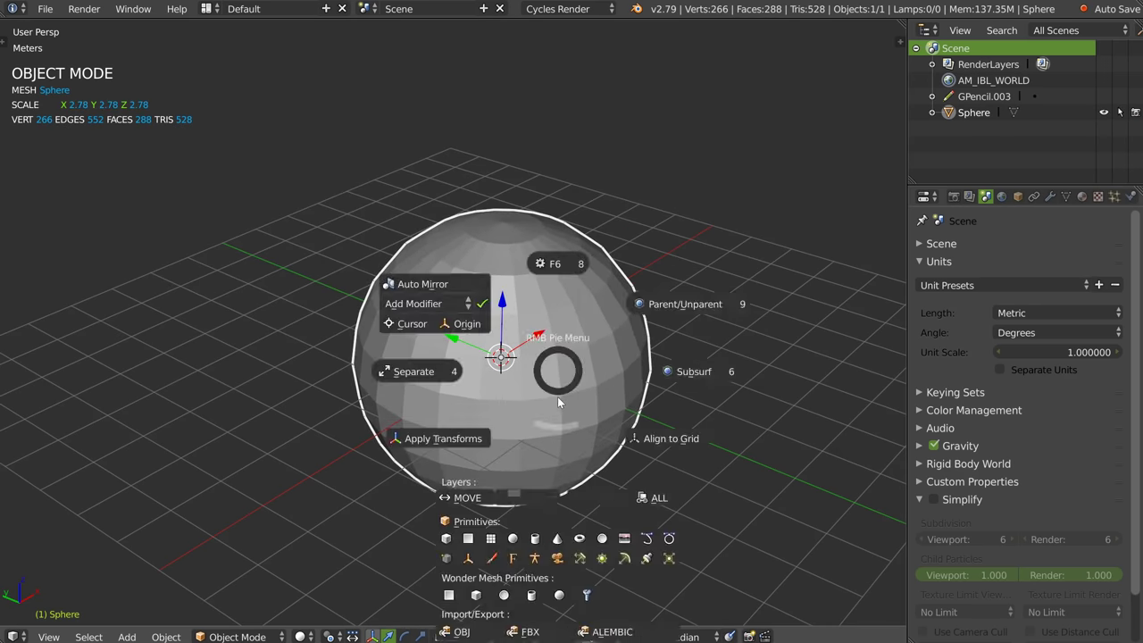
left_click(694, 371)
key("Tab")
key("Tab")
- Add a cylinder beside the sphere
scroll(482, 375, "down", 3)
right_click(461, 364)
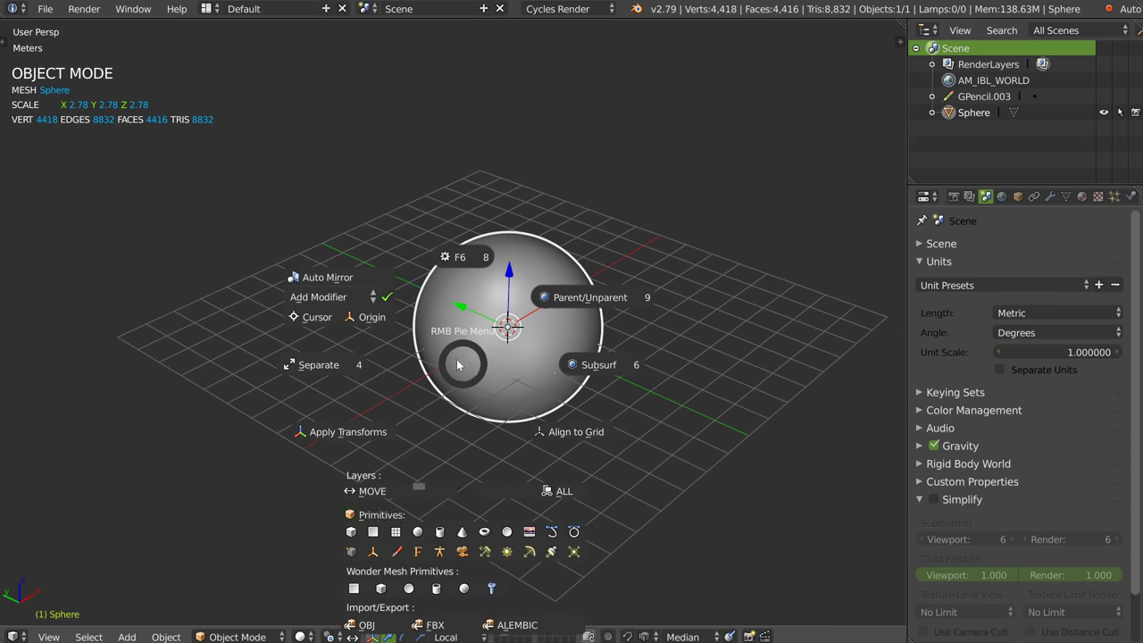
left_click(439, 533)
- Flatten the cylinder along Z to 0.13 into a thin disc and frame it
left_click(321, 420)
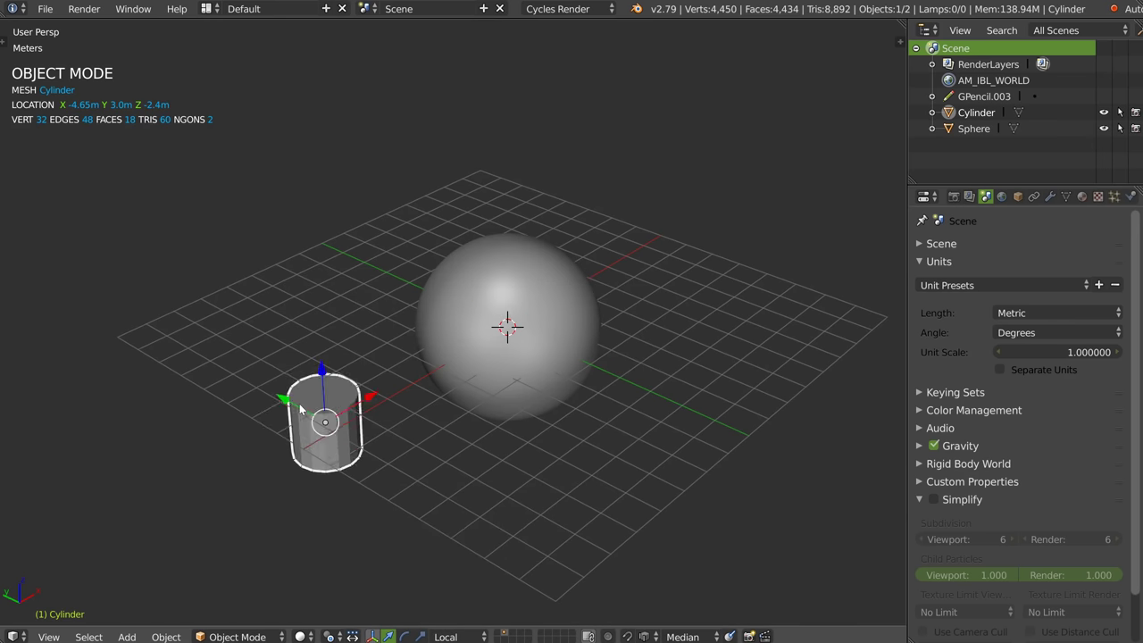
key("s")
key("z")
left_click(320, 404)
key("KP_Decimal")
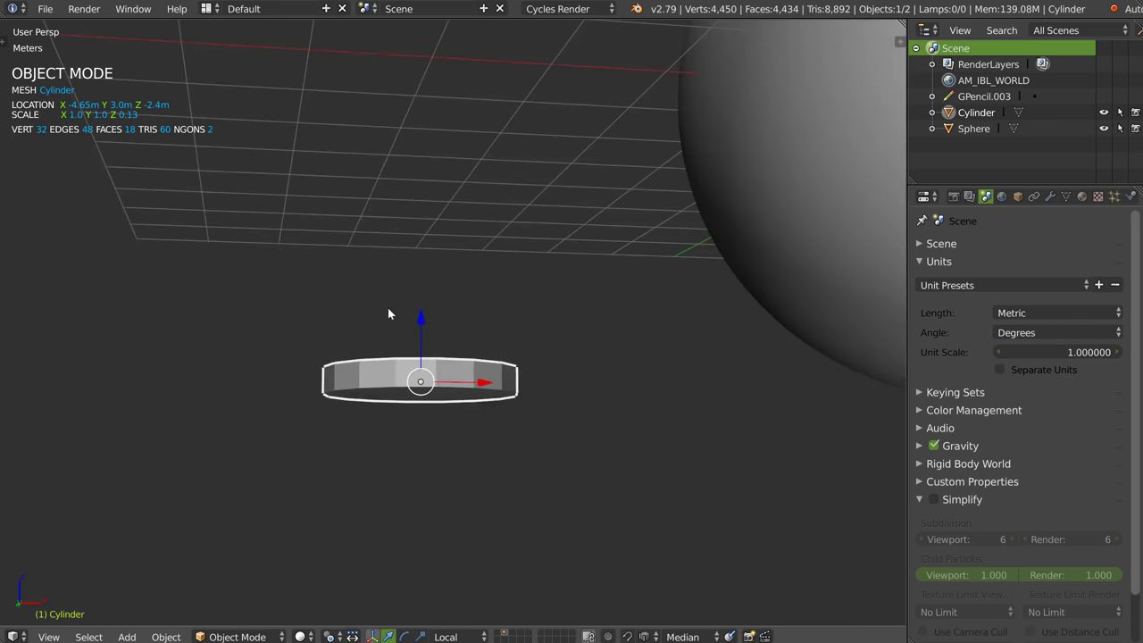
- Delete the disc's bottom face and inset its top face into a recessed ring
key("Tab")
left_click(432, 409)
key("x")
key("f")
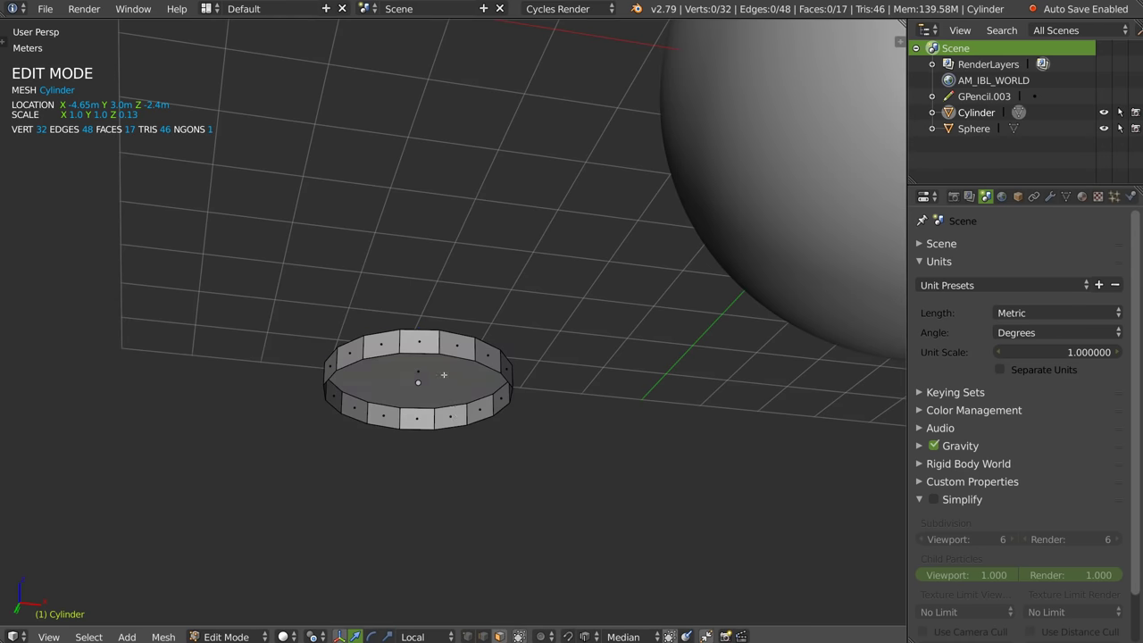
middle_click_drag(432, 409, 464, 420)
left_click(479, 426)
right_click(446, 411)
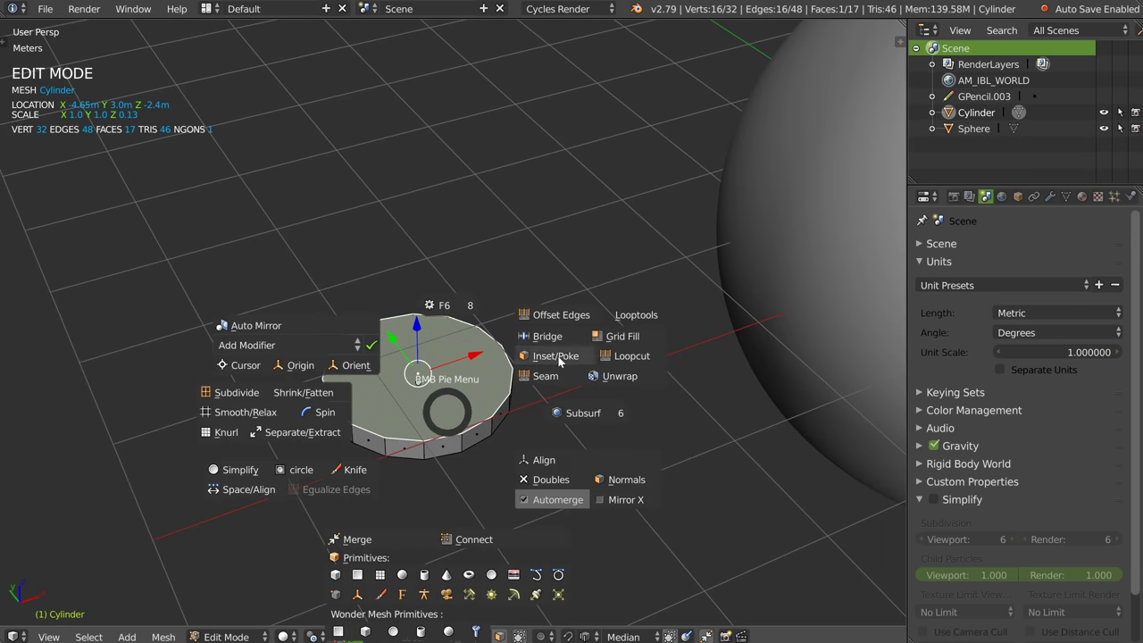
left_click(559, 356)
left_click(456, 398)
key("Tab")
- Give the disc a Speedflow bevel of width 0.03, 4 segments, profile 0.65
right_click(456, 398)
left_click(586, 393)
left_click(587, 396)
mouse_move(600, 401)
middle_mouse_down()
mouse_move(624, 282)
mouse_move(457, 351)
mouse_move(471, 308)
mouse_move(337, 377)
mouse_move(404, 346)
mouse_move(486, 277)
middle_mouse_up()
scroll(337, 377, "up", 3)
- Select the sphere, then the cylinder as the active object
key("Tab")
key("Tab")
right_click(486, 281)
right_click(244, 432, "shift")
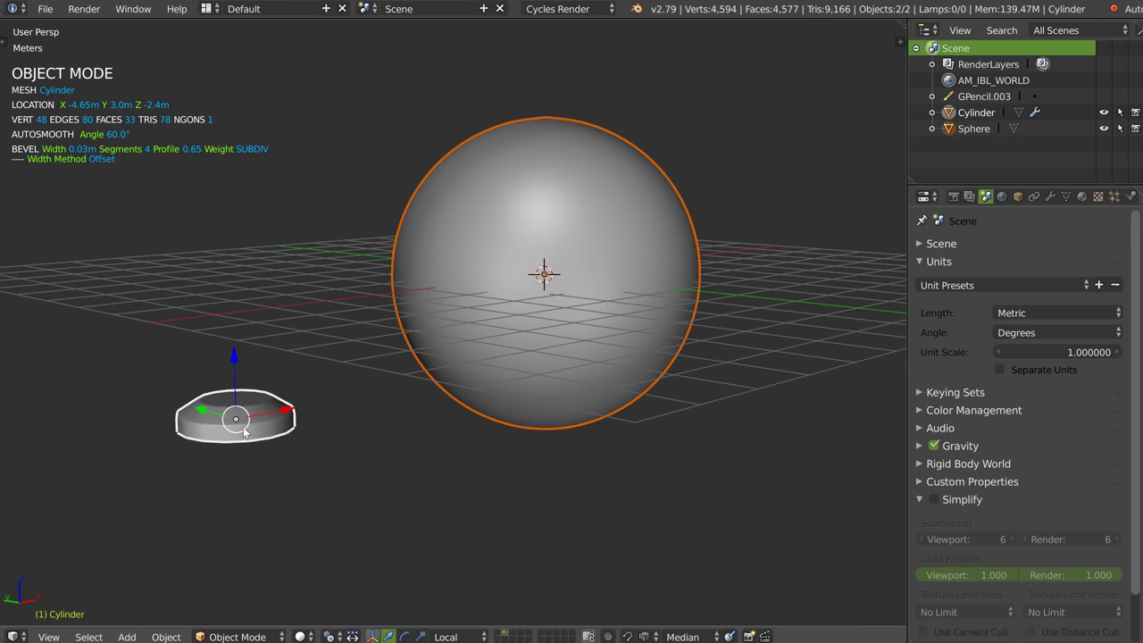
- Project the cylinder onto the sphere's surface and shrink the projected disc
key("space")
key("space")
left_click(444, 463)
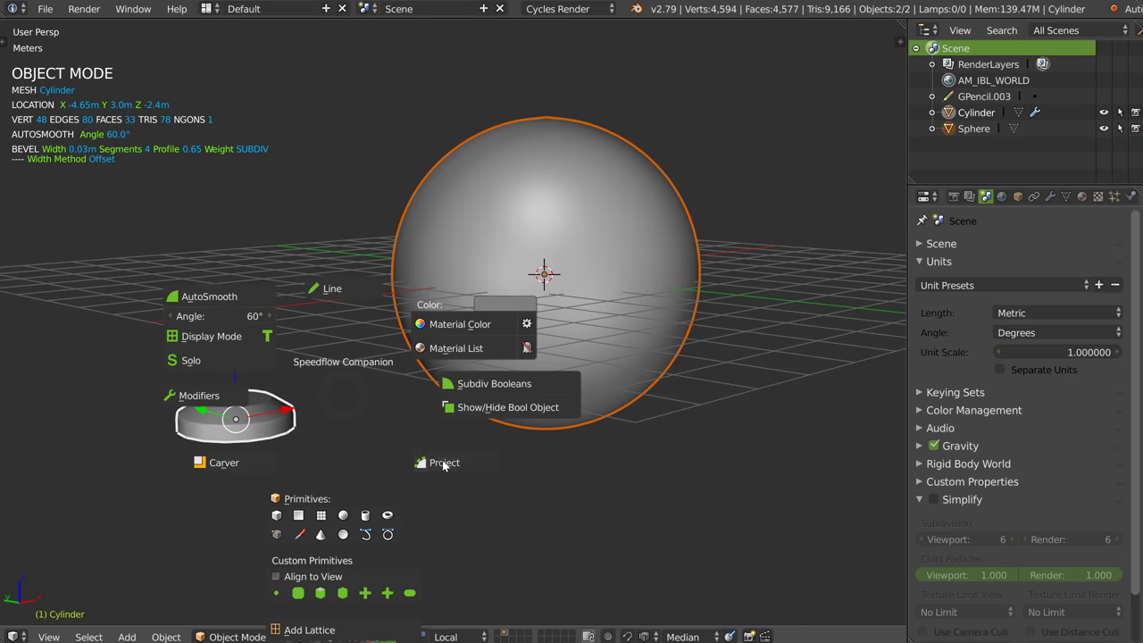
left_click(786, 290)
middle_click_drag(786, 290, 545, 286)
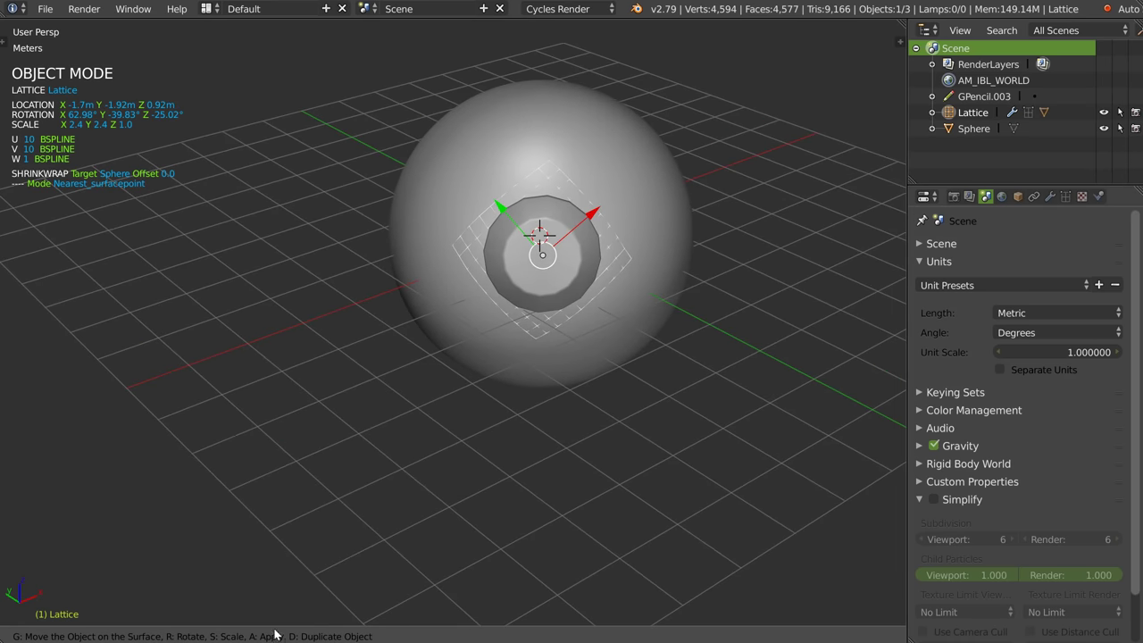
scroll(571, 259, "up", 2)
key("s")
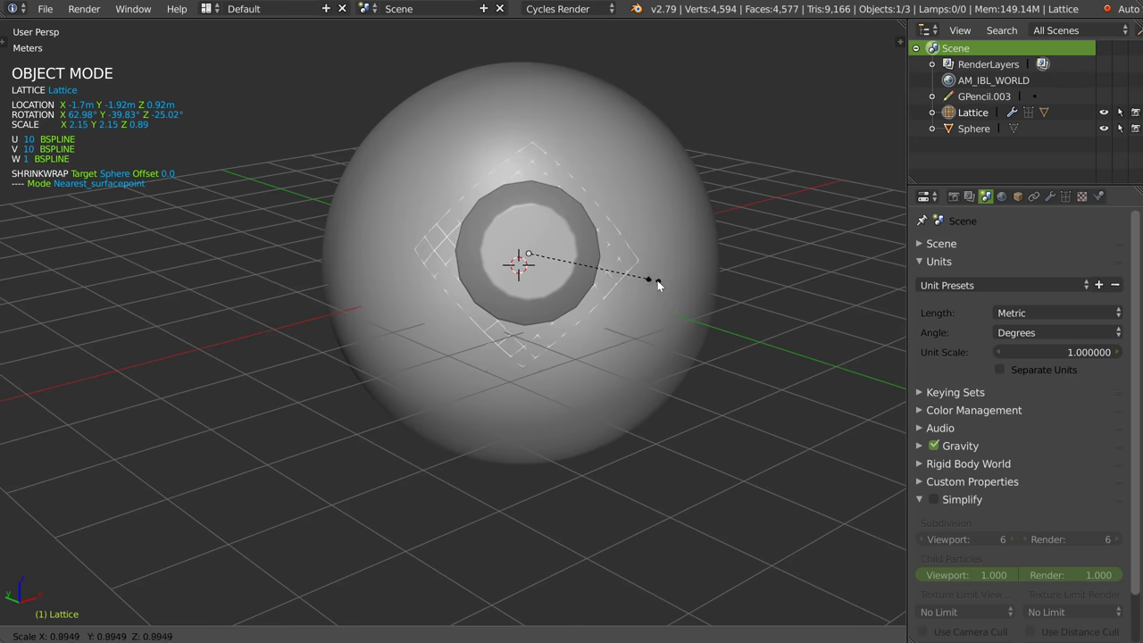
left_click(618, 281)
- Slide the disc to the sphere's left, then place three duplicates around the surface
mouse_move(599, 318)
middle_mouse_down()
mouse_move(538, 293)
mouse_move(583, 273)
mouse_move(544, 223)
middle_mouse_up()
key("g")
left_click(561, 267)
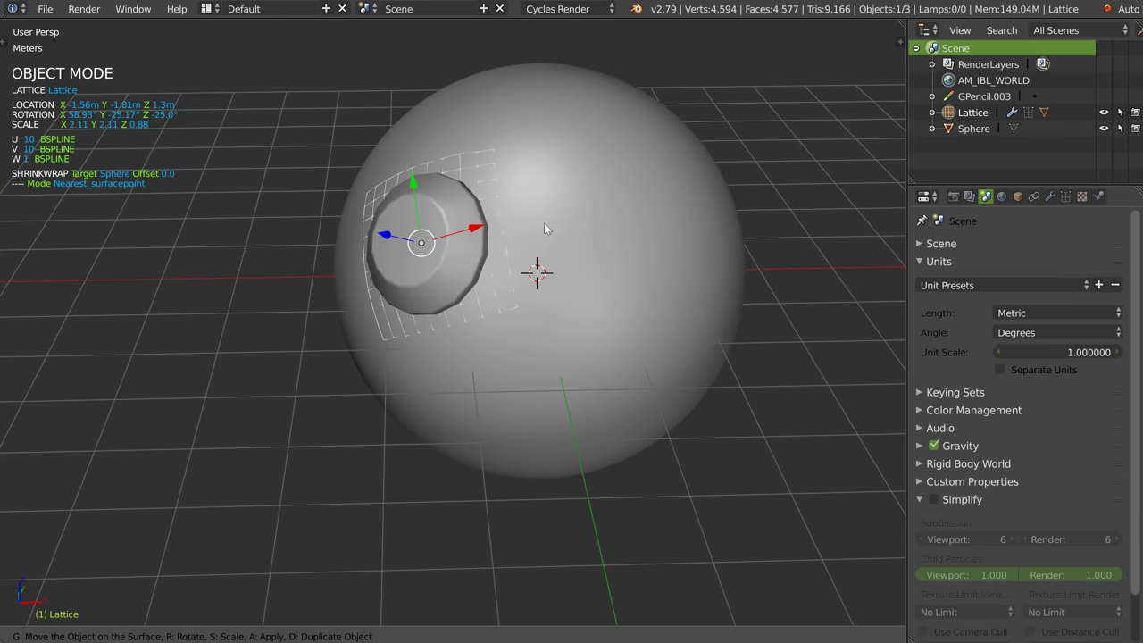
key("shift+d")
left_click(591, 206)
key("shift+d")
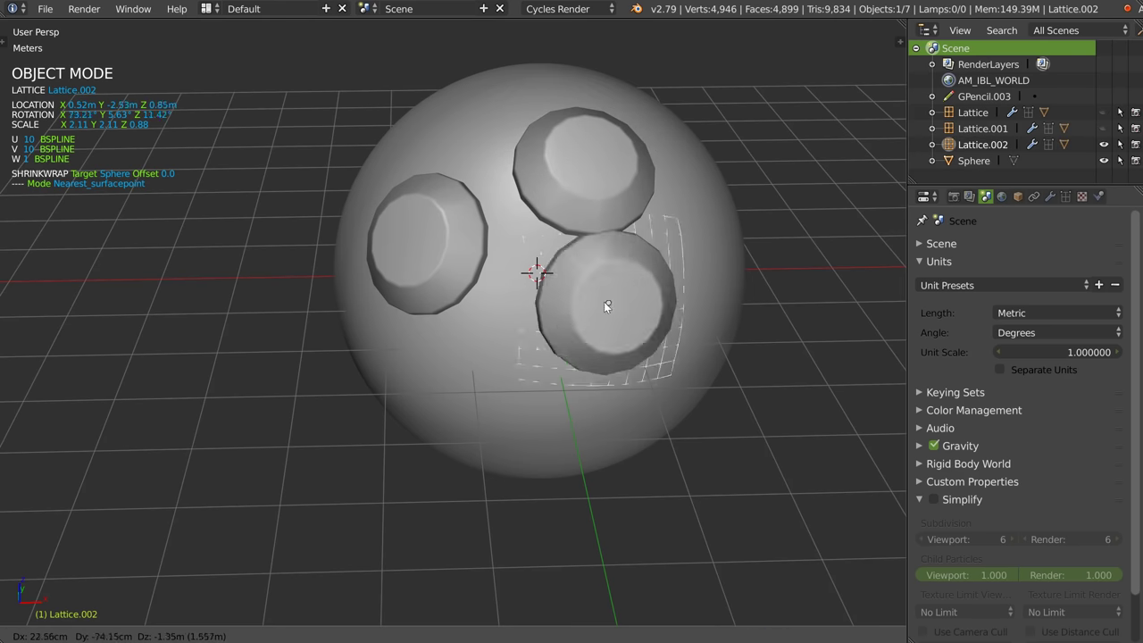
left_click(652, 345)
mouse_move(652, 345)
middle_mouse_down()
mouse_move(668, 316)
mouse_move(704, 298)
mouse_move(494, 302)
mouse_move(394, 281)
middle_mouse_up()
key("shift+d")
left_click(773, 279)
right_click(395, 278)
- Add a level 2 Subdivision Surface to the selected disc
key("space")
left_click(566, 386)
scroll(644, 381, "down", 2)
scroll(631, 377, "up", 2)
left_click(631, 377)
middle_click_drag(630, 377, 407, 325)
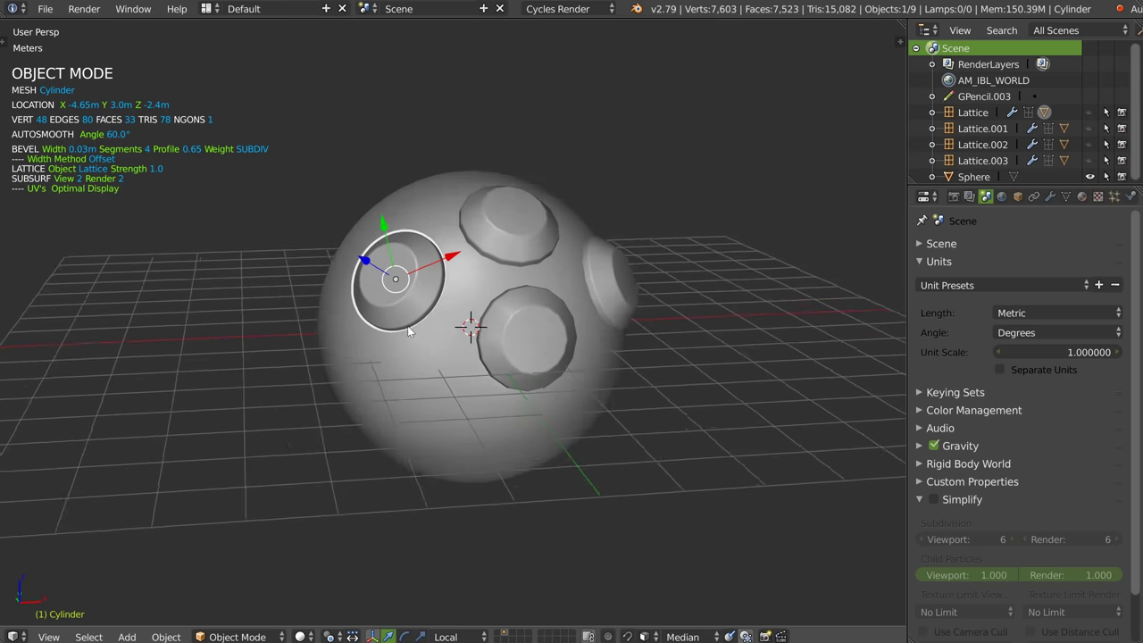
scroll(488, 182, "up", 2)
middle_click_drag(433, 289, 393, 295)
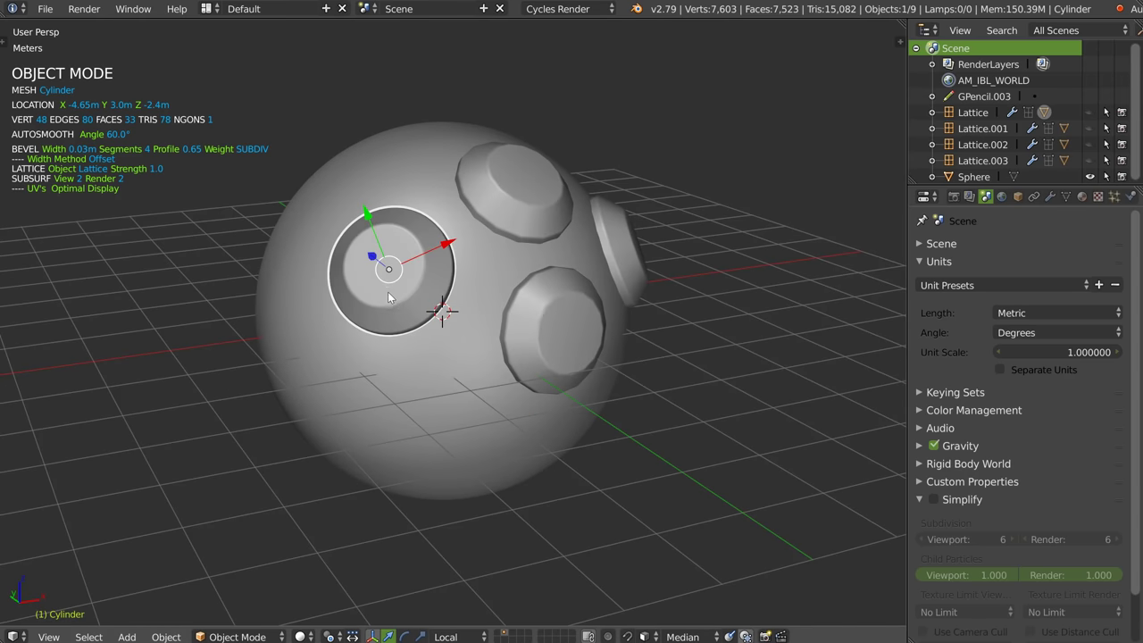
- Project a smaller, rotated disc onto the sphere's surface
key("shift+space")
left_click(494, 372)
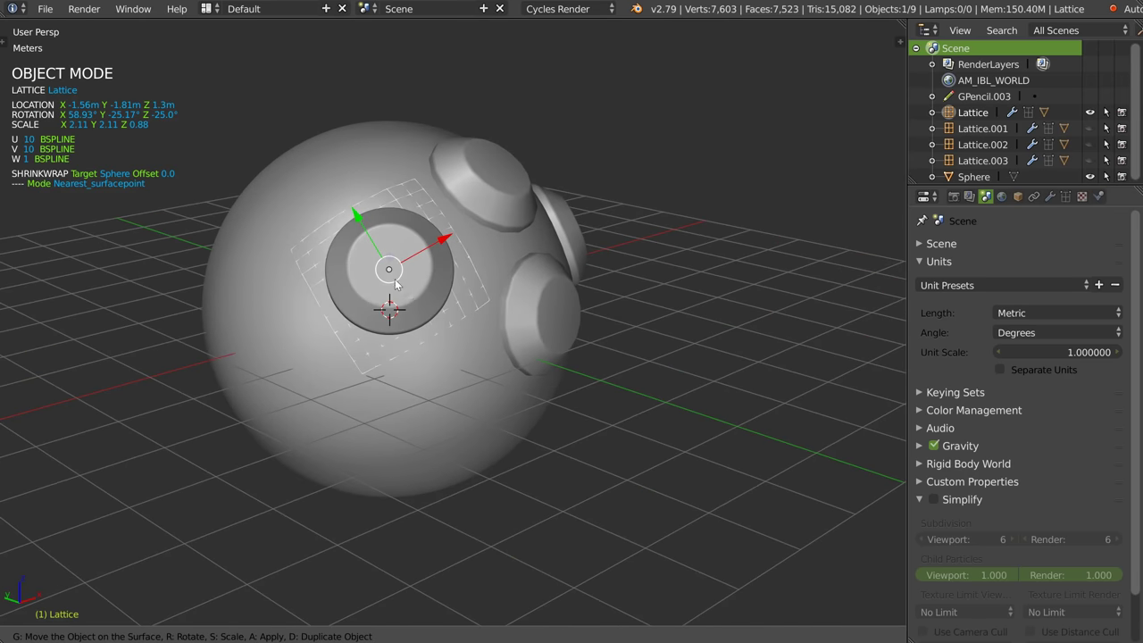
key("s")
key("r")
middle_click_drag(490, 317, 650, 207)
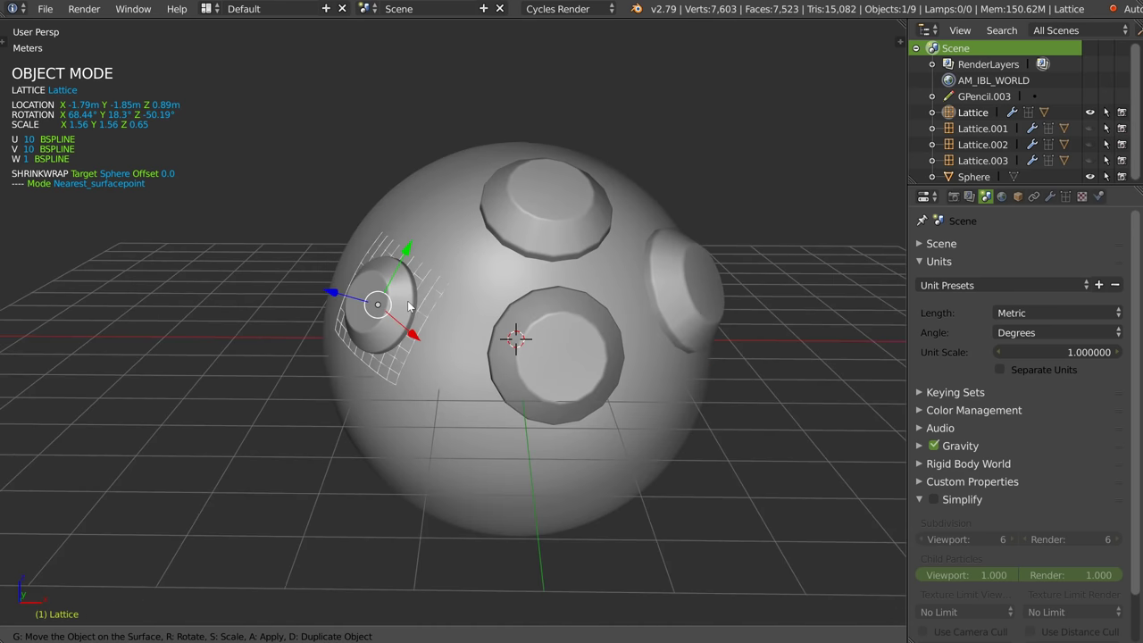
key("a")
middle_click_drag(566, 271, 347, 326)
right_click(327, 345)
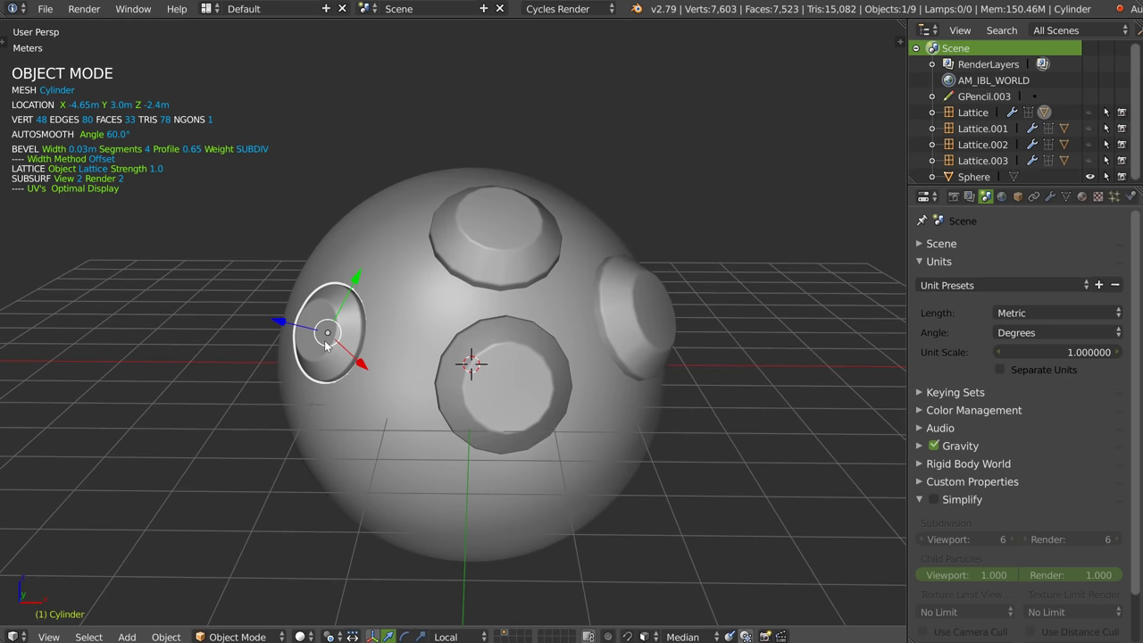
- Project the small left disc onto the sphere with the Speedflow Companion
key("q")
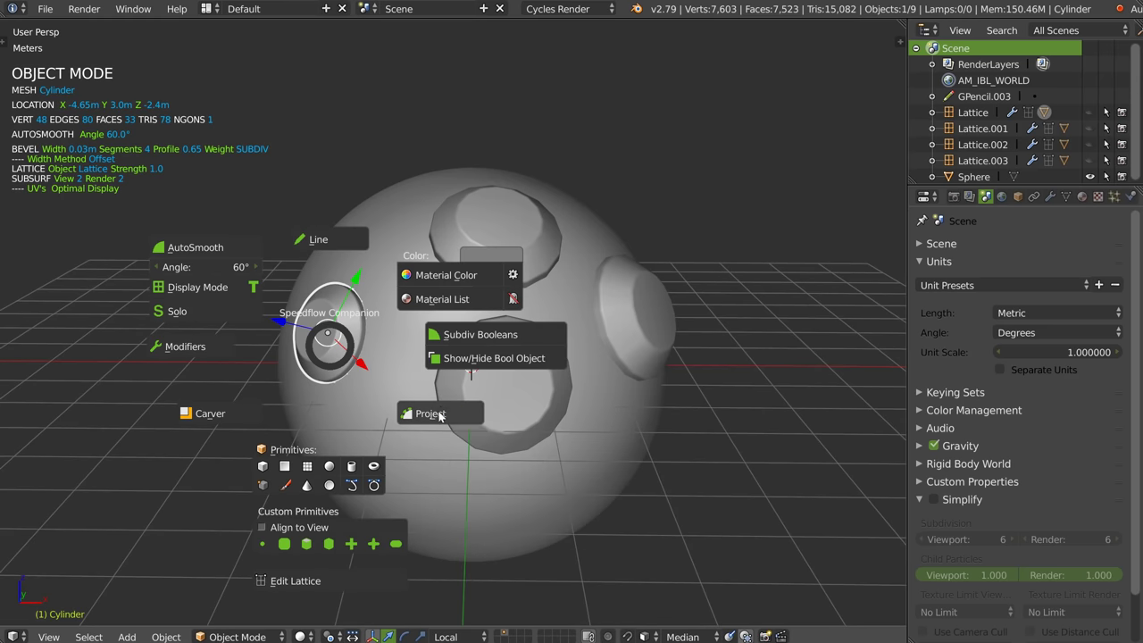
left_click(439, 414)
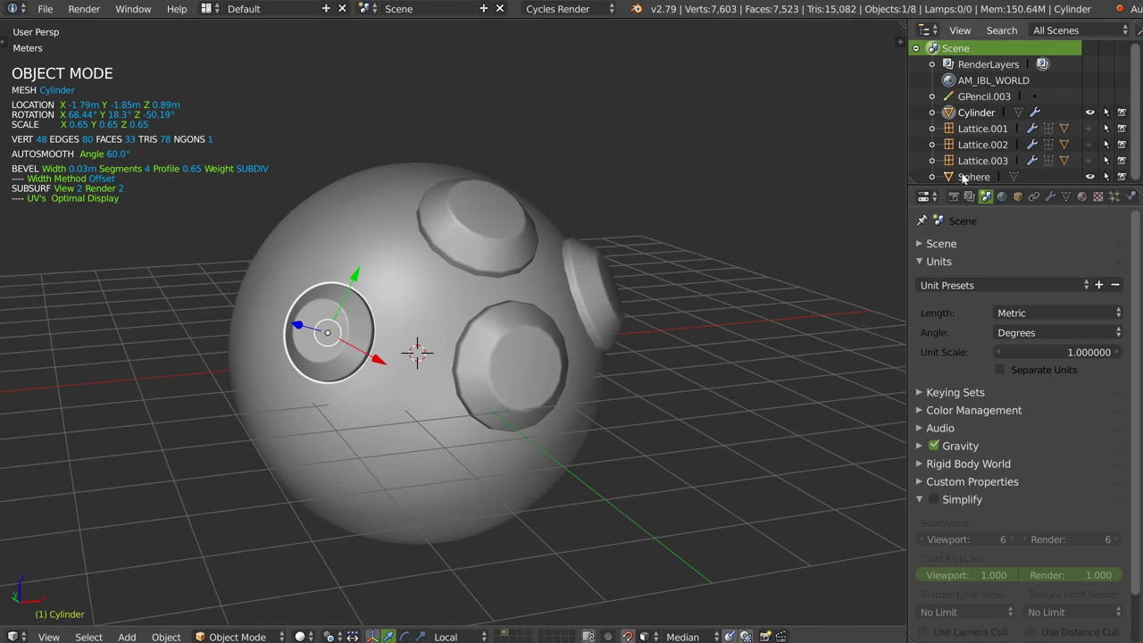
key("shift+space")
key("Escape")
mouse_move(446, 358)
middle_mouse_down()
mouse_move(419, 350)
mouse_move(414, 308)
mouse_move(527, 272)
middle_mouse_up()
- Delete the sphere together with its projected discs
right_click(591, 290, "shift")
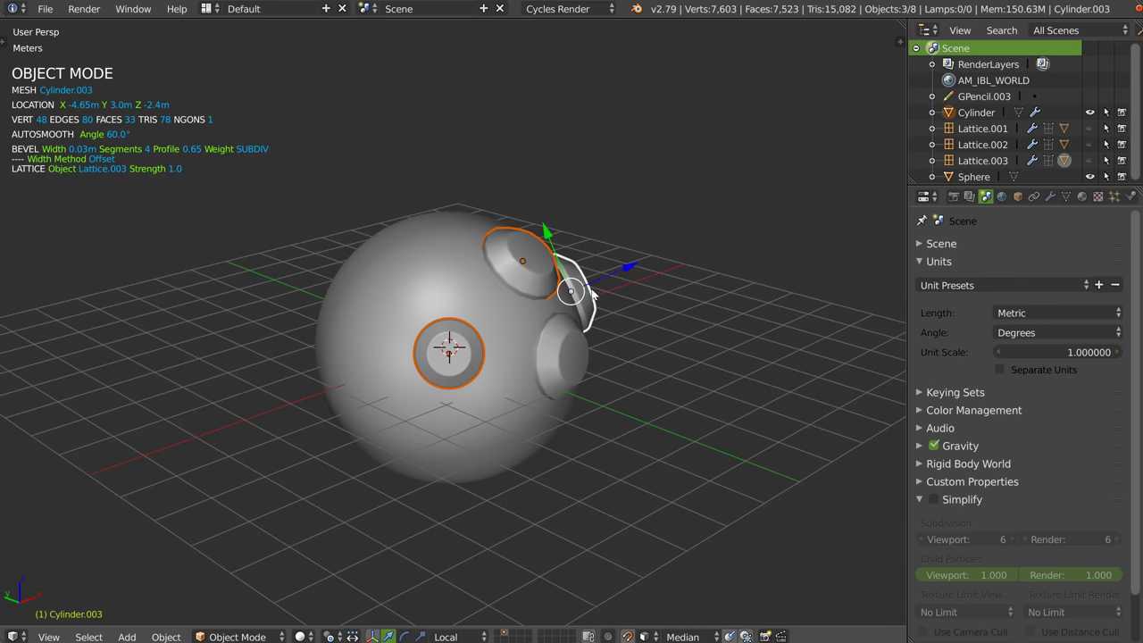
right_click(474, 402, "shift")
key("Delete")
- Add a cube with a Speedflow bevel, subdivision off and loop slide on
right_click(451, 348)
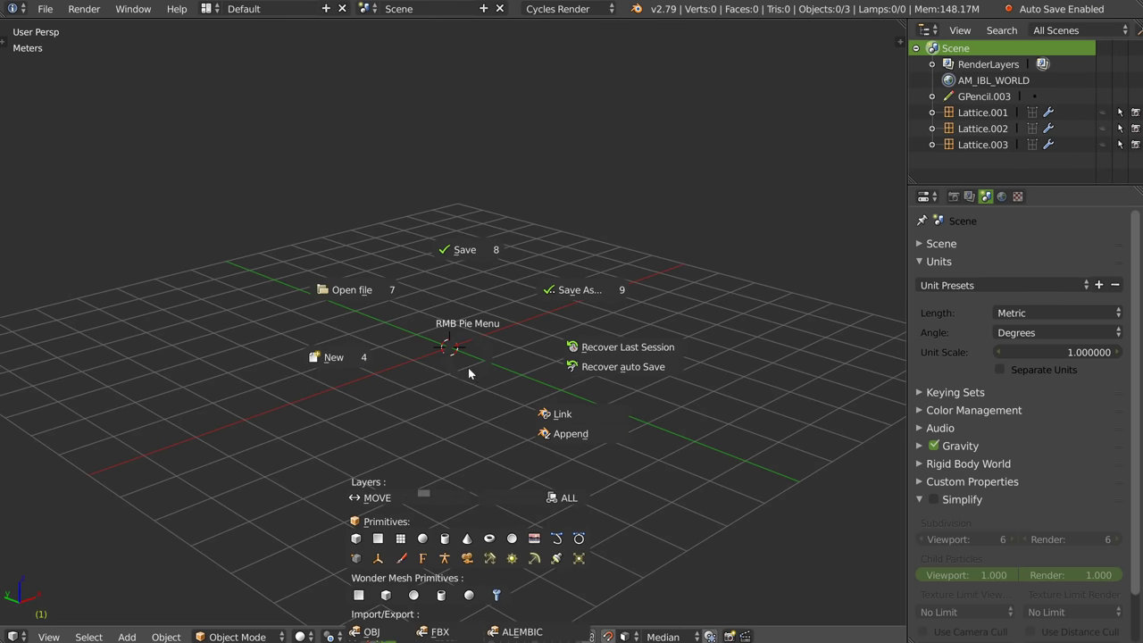
left_click(362, 542)
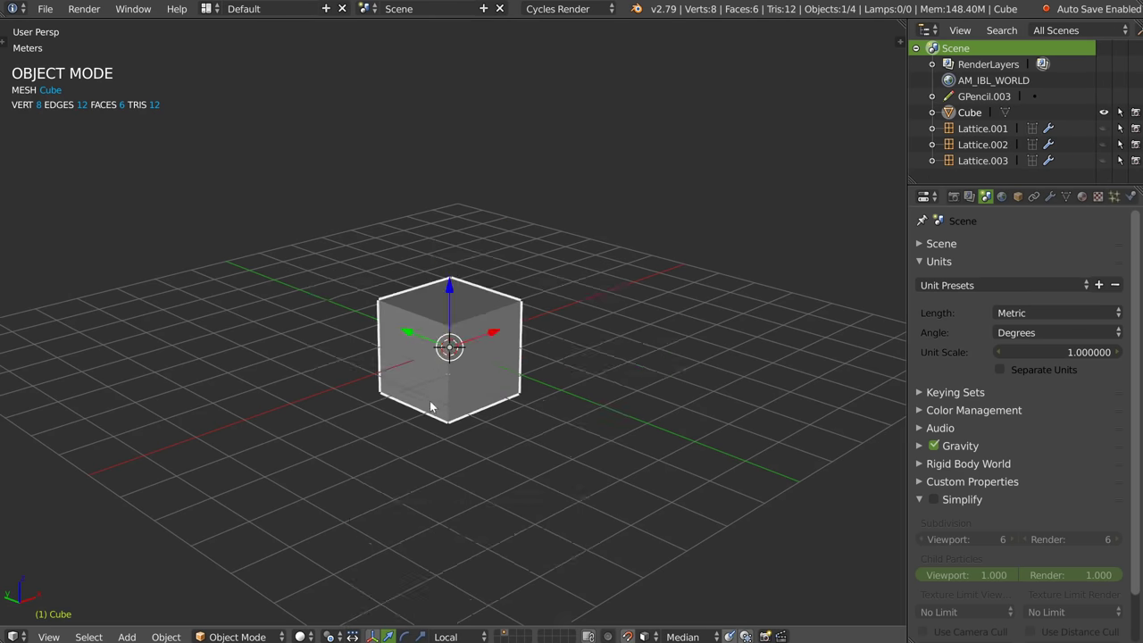
scroll(435, 365, "up", 3)
right_click(436, 365)
left_click(562, 366)
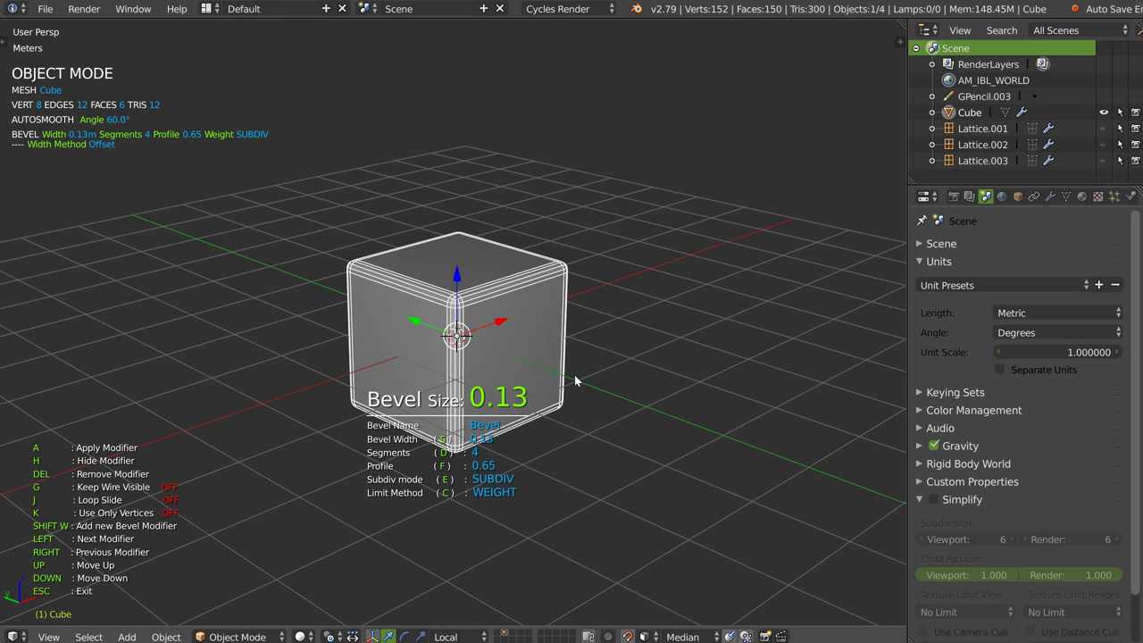
left_click(574, 374)
key("e")
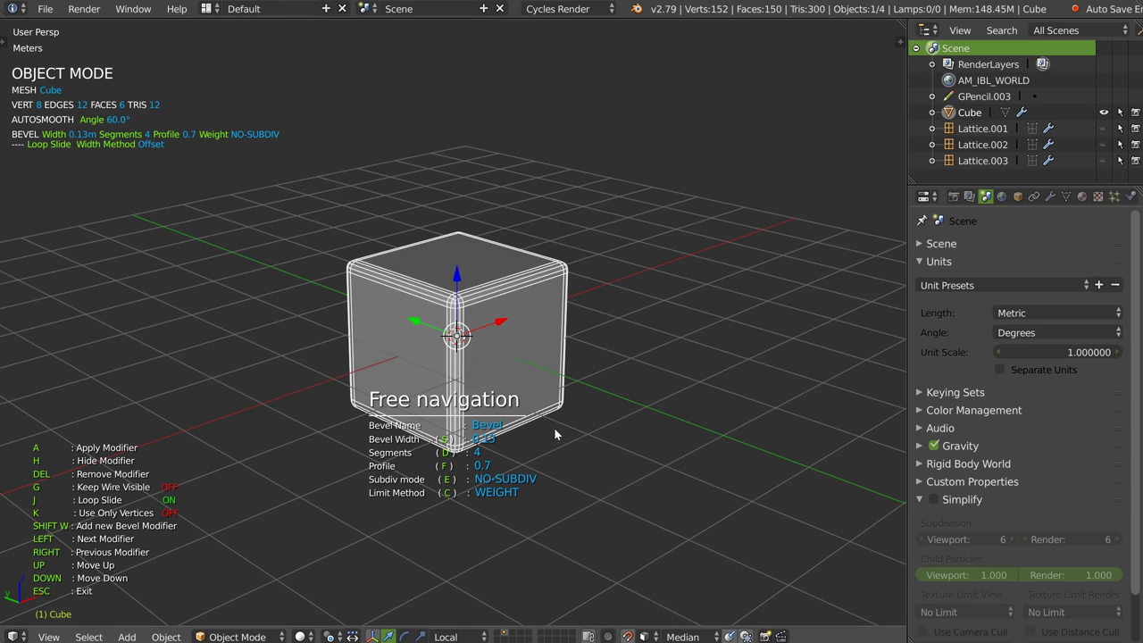
key("s")
left_click(560, 432)
- Duplicate the cube as a cutter and boolean-difference it from the bevelled cube
right_click(473, 375)
left_click(471, 260)
left_click(570, 265)
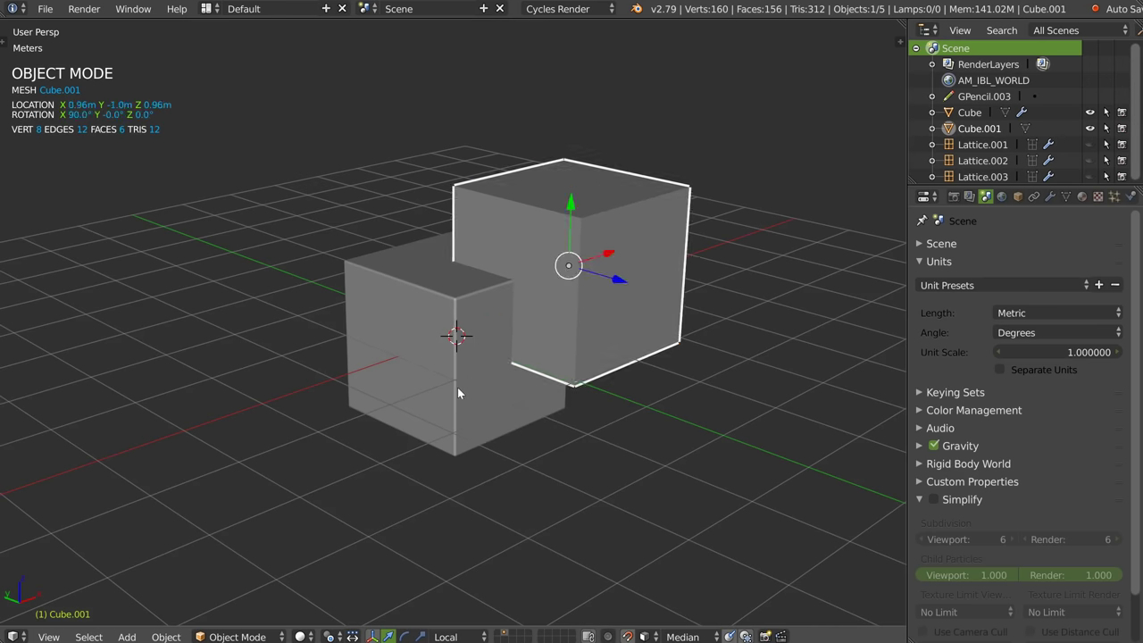
left_click(457, 387)
right_click(447, 392)
left_click(551, 323)
middle_click_drag(553, 330, 685, 390)
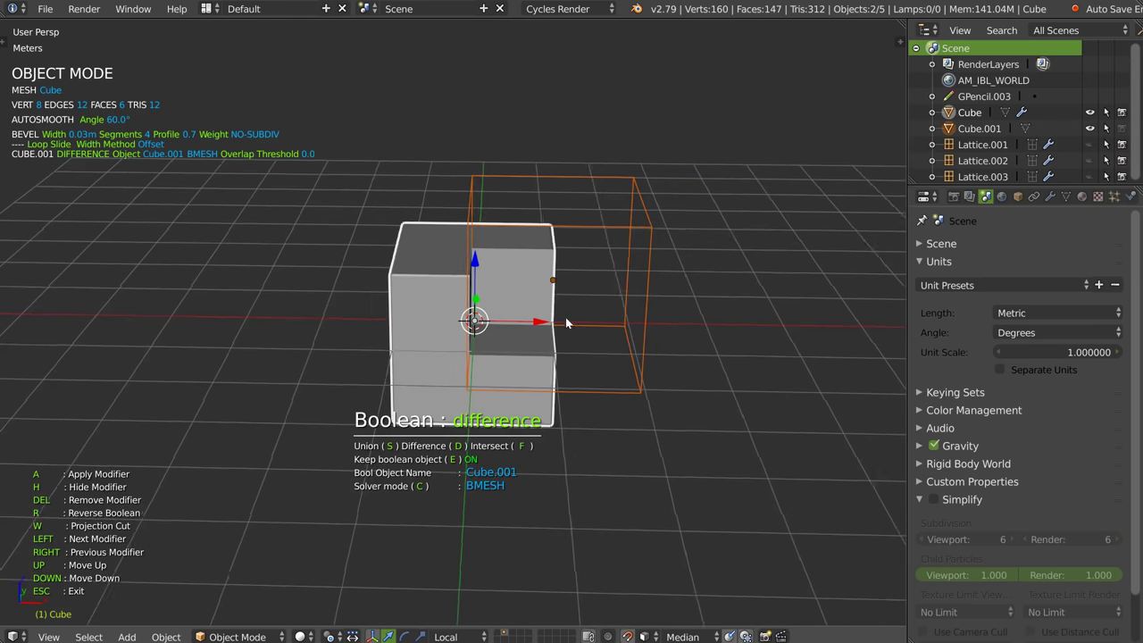
left_click(685, 390)
- Make two more cutter copies, placing one upper left and one below the cube
key("shift+d")
left_click(737, 319)
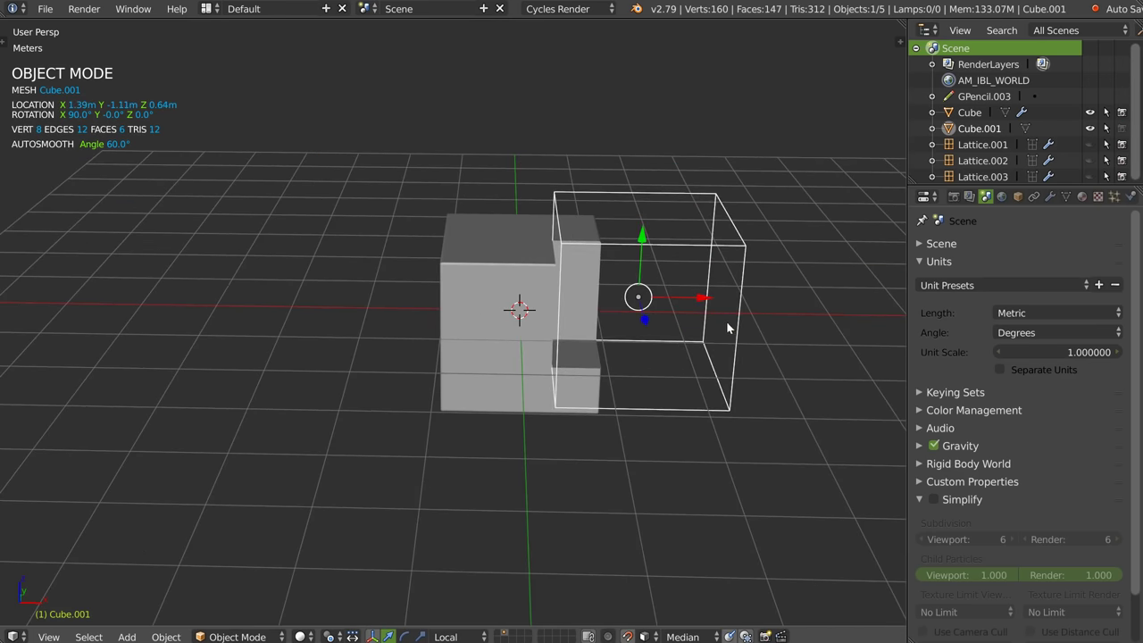
middle_click_drag(736, 320, 500, 331)
key("g")
left_click(402, 323)
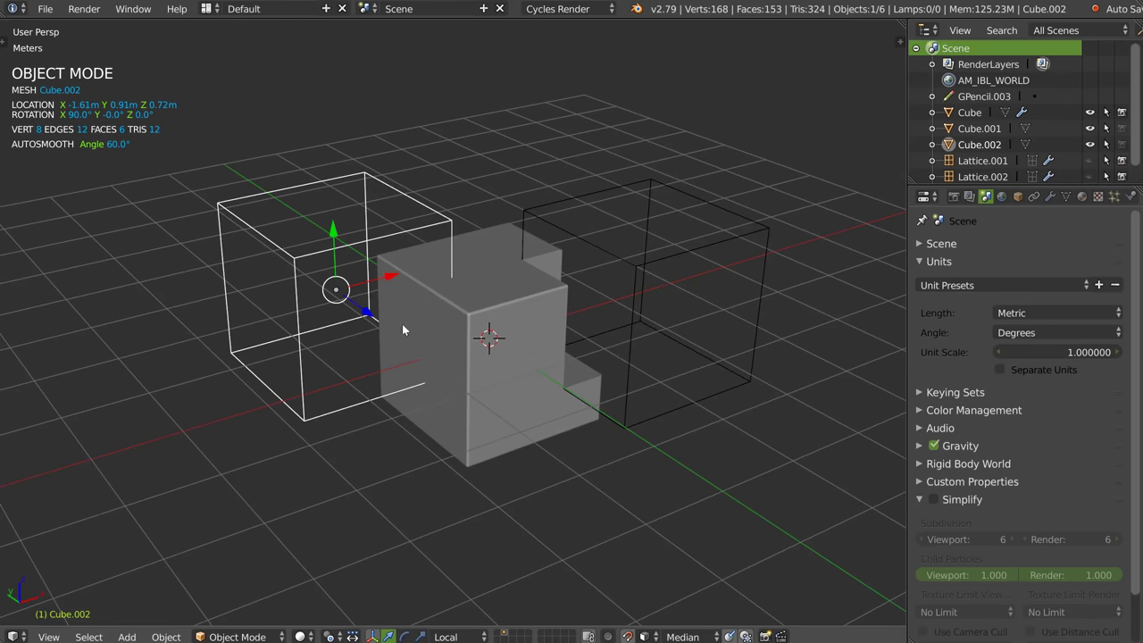
key("shift+d")
left_click(563, 448)
- Cut the two new cutters from the cube with boolean difference and cycle through cutters
left_click(442, 345, "shift")
left_click(456, 359, "shift")
key("shift+ctrl+b")
left_click(575, 299)
mouse_move(446, 309)
middle_mouse_down()
mouse_move(446, 289)
mouse_move(471, 348)
middle_mouse_up()
key("Right")
key("Right")
key("Right")
key("Right")
mouse_move(371, 310)
middle_mouse_down()
mouse_move(508, 358)
mouse_move(481, 340)
middle_mouse_up()
- Create the Cube_rebool piece, try union and intersect, and keep difference
key("r")
key("s")
key("d")
key("f")
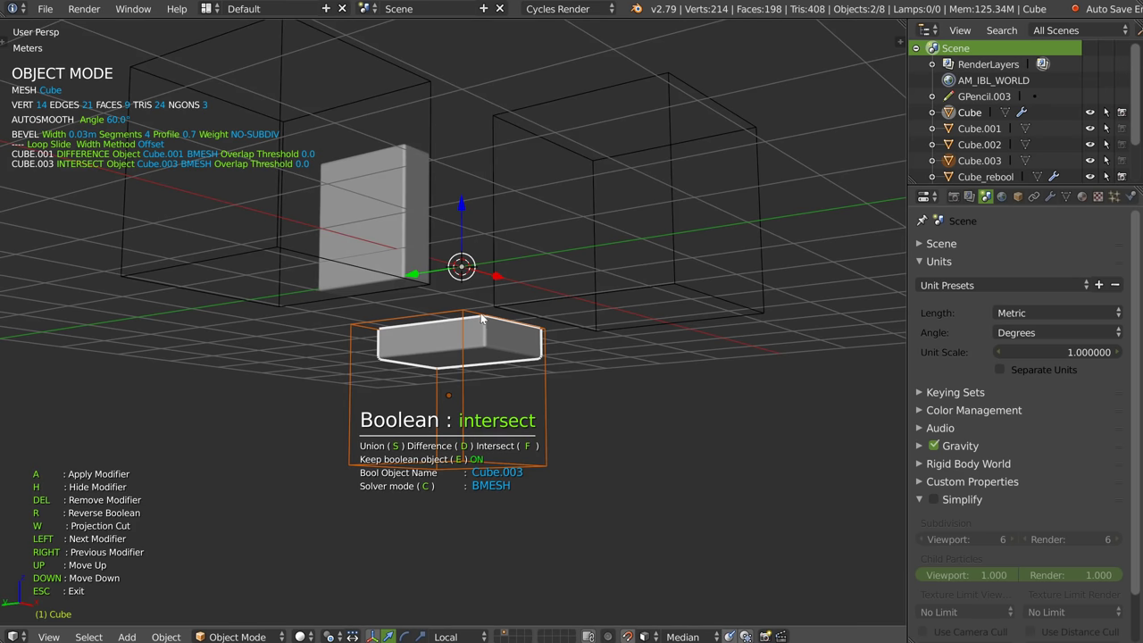
key("d")
mouse_move(482, 336)
middle_mouse_down()
mouse_move(499, 341)
mouse_move(477, 354)
mouse_move(532, 270)
mouse_move(513, 248)
mouse_move(449, 338)
middle_mouse_up()
- Select the right, lower and left cutter cubes
right_click(532, 270)
right_click(303, 431, "shift")
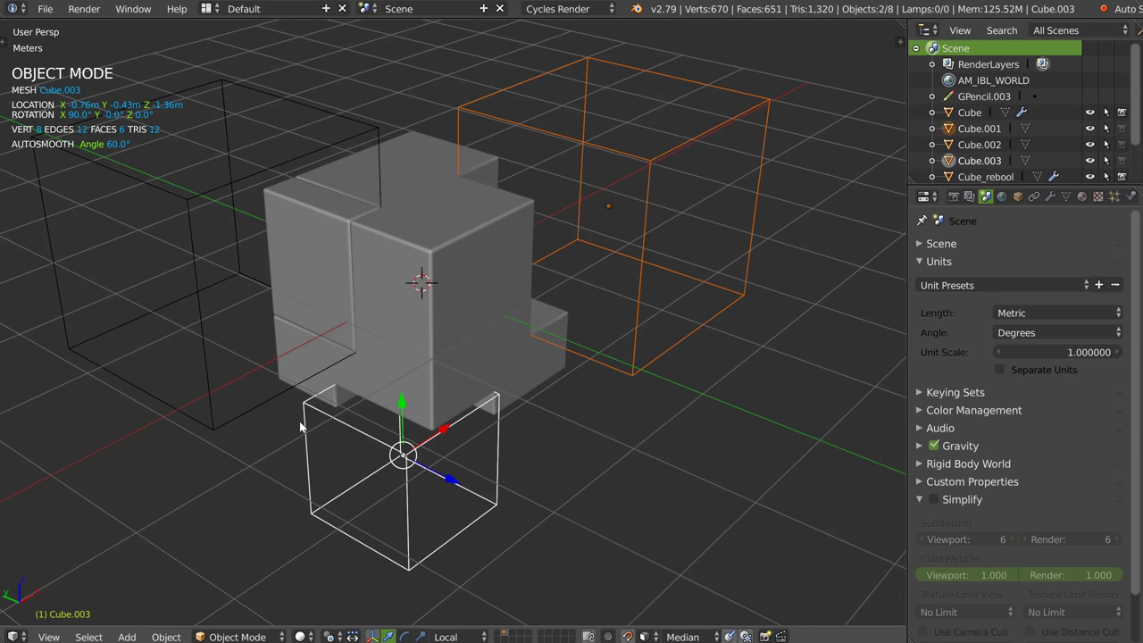
right_click(226, 427, "shift")
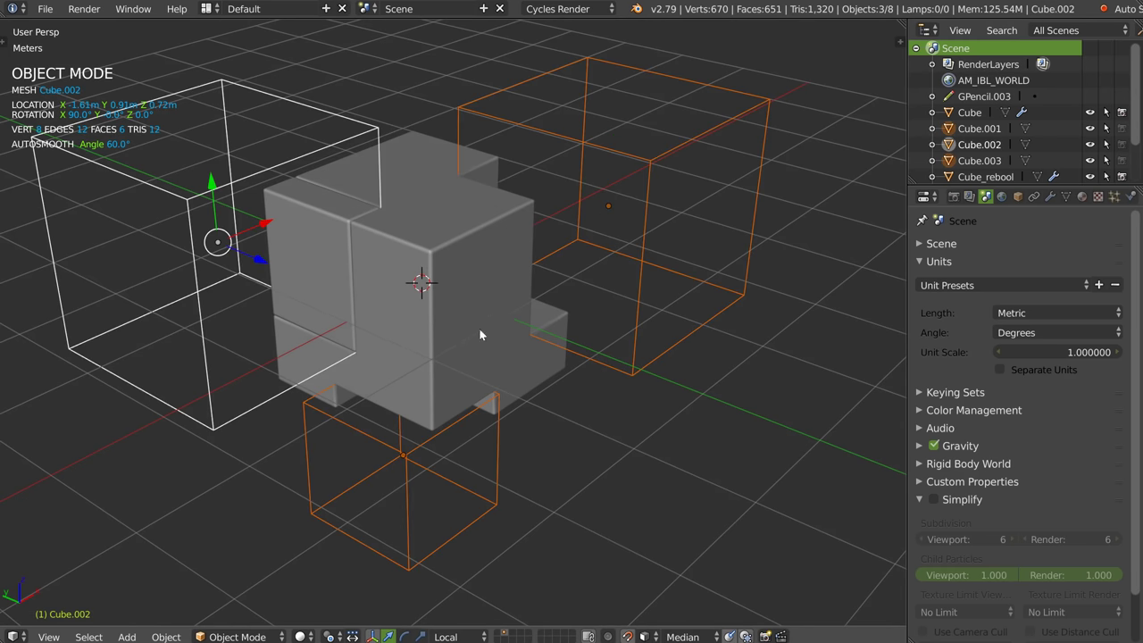
- Apply the boolean cuts to the cube and remove the cutter objects
right_click(424, 330, "shift")
key("ctrl+shift+minus")
middle_click_drag(456, 308, 482, 281)
scroll(482, 279, "up", 2)
scroll(485, 277, "up", 2)
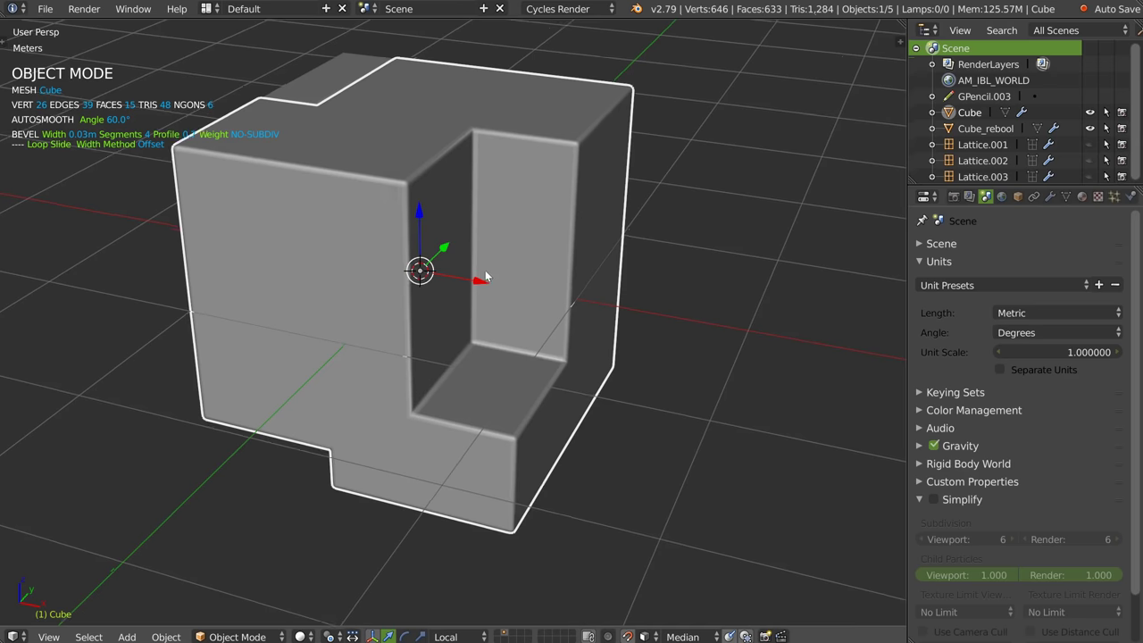
- Bevel the notch's inner corner edges into a rounded corner
key("Tab")
right_click(453, 383, "shift")
middle_click_drag(453, 383, 482, 362)
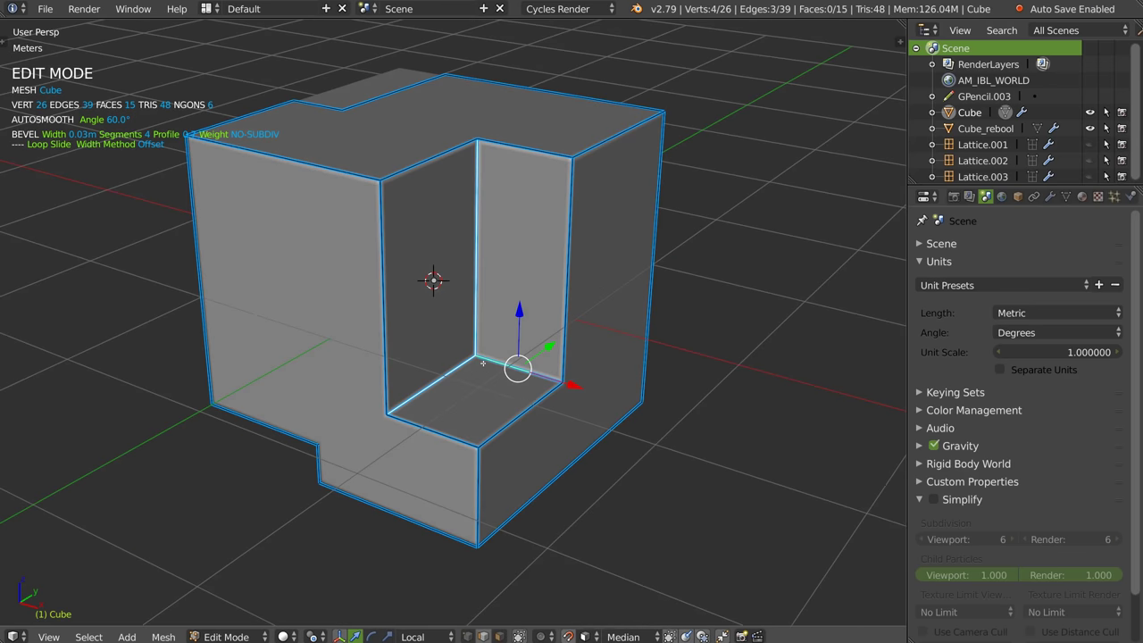
key("ctrl+b")
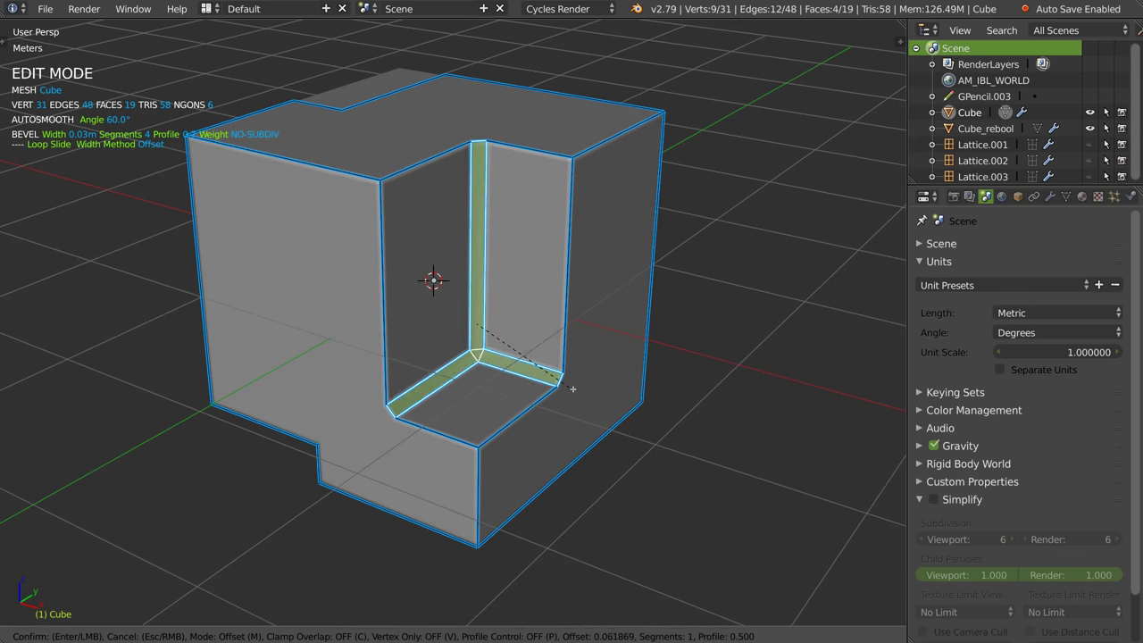
scroll(575, 390, "up", 5)
left_click(584, 390)
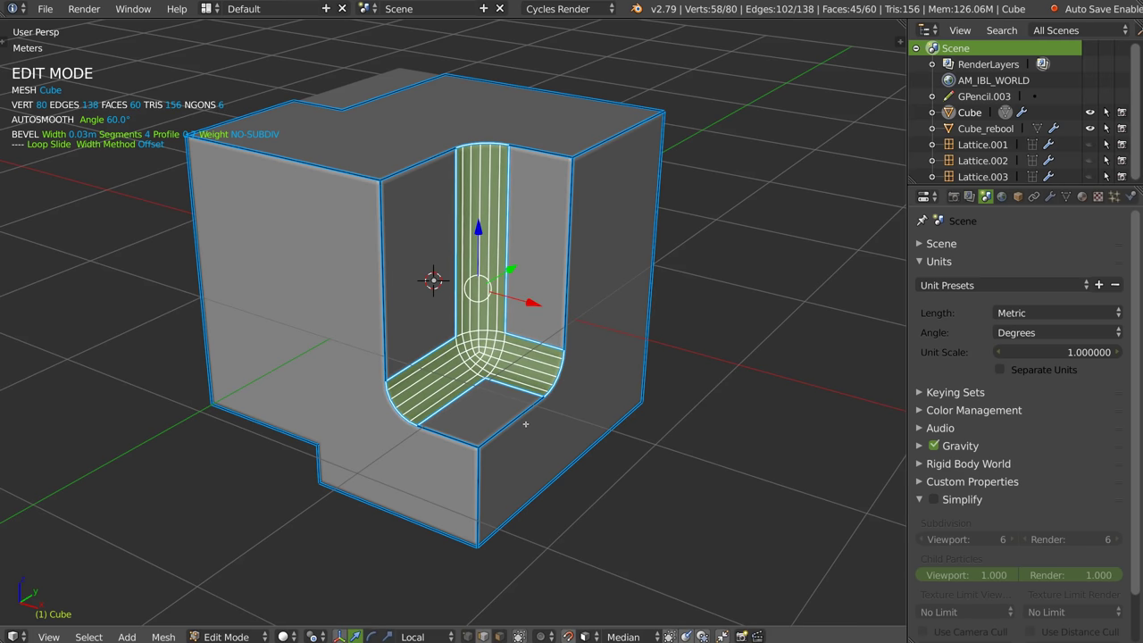
key("Tab")
- Move the cube's top outer edge to a new position
key("ctrl+space")
left_click(520, 301)
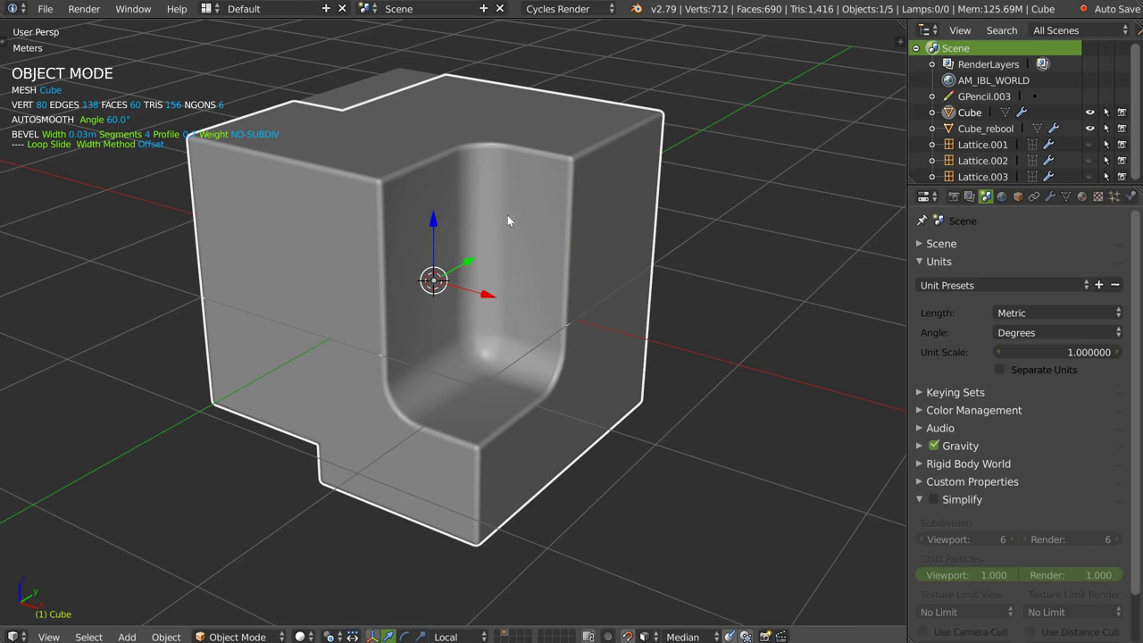
middle_click_drag(507, 215, 513, 256)
key("Tab")
right_click(568, 159)
key("g")
left_click(546, 204)
- Bevel the cube's top outer edge
key("ctrl+b")
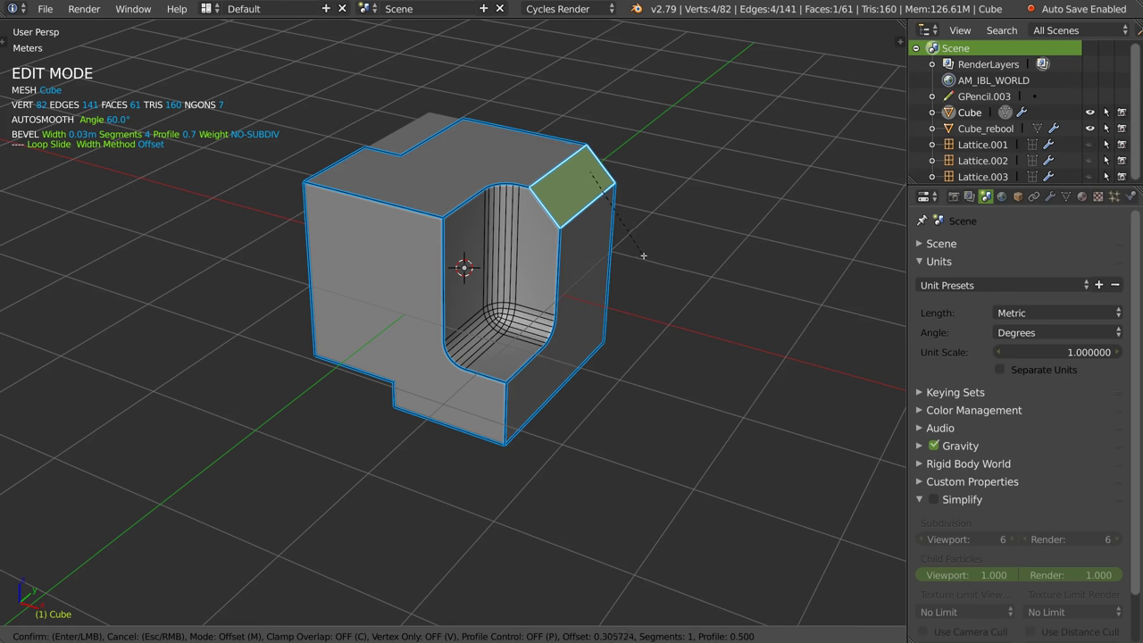
left_click(643, 256)
key("Tab")
middle_click_drag(592, 189, 543, 245)
- Delete the boolean-cut cube and Cube_rebool, and bring up the Add primitives menu
right_click(435, 138)
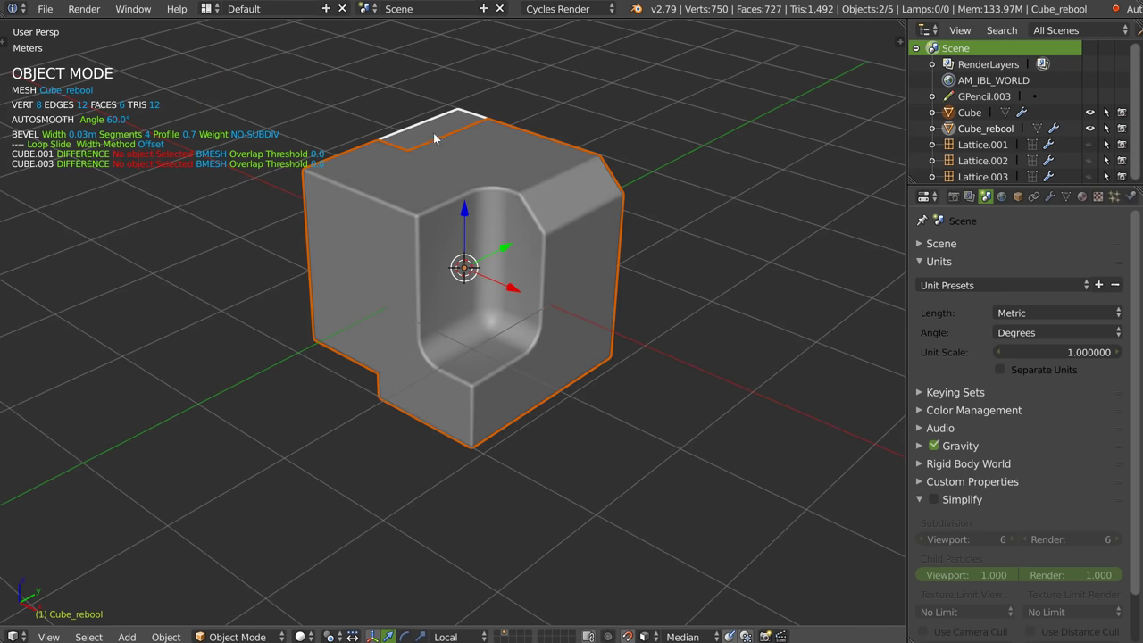
key("Delete")
key("shift+a")
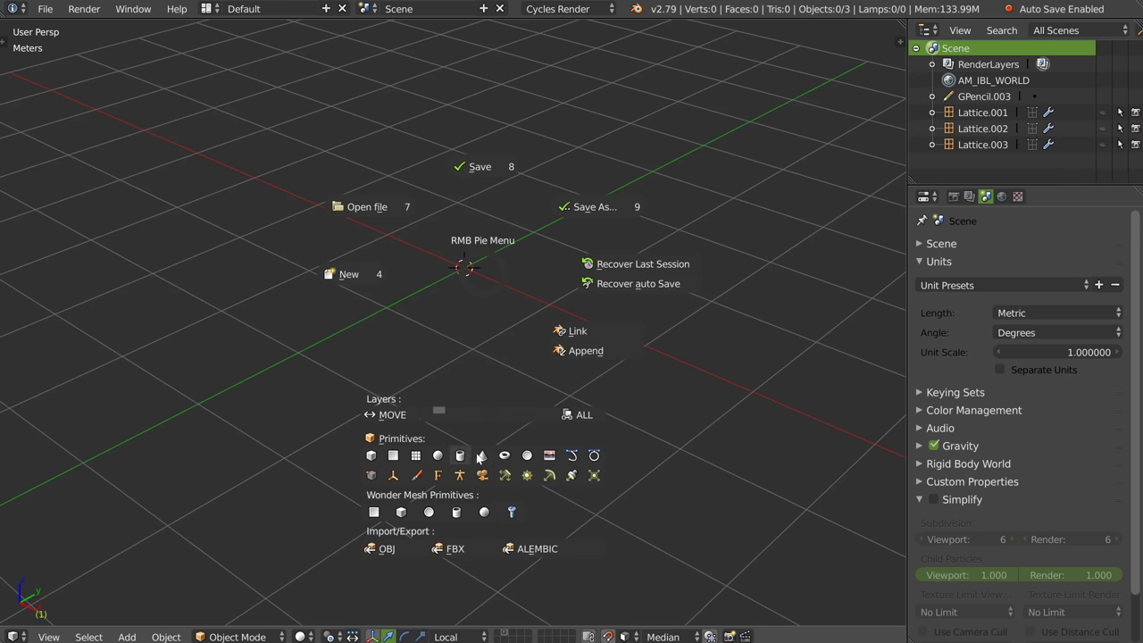
- Add a cylinder and raise its top face along Z in Edit Mode
left_click(479, 455)
scroll(500, 360, "up", 2)
key("Tab")
left_click(447, 285)
right_click(446, 204)
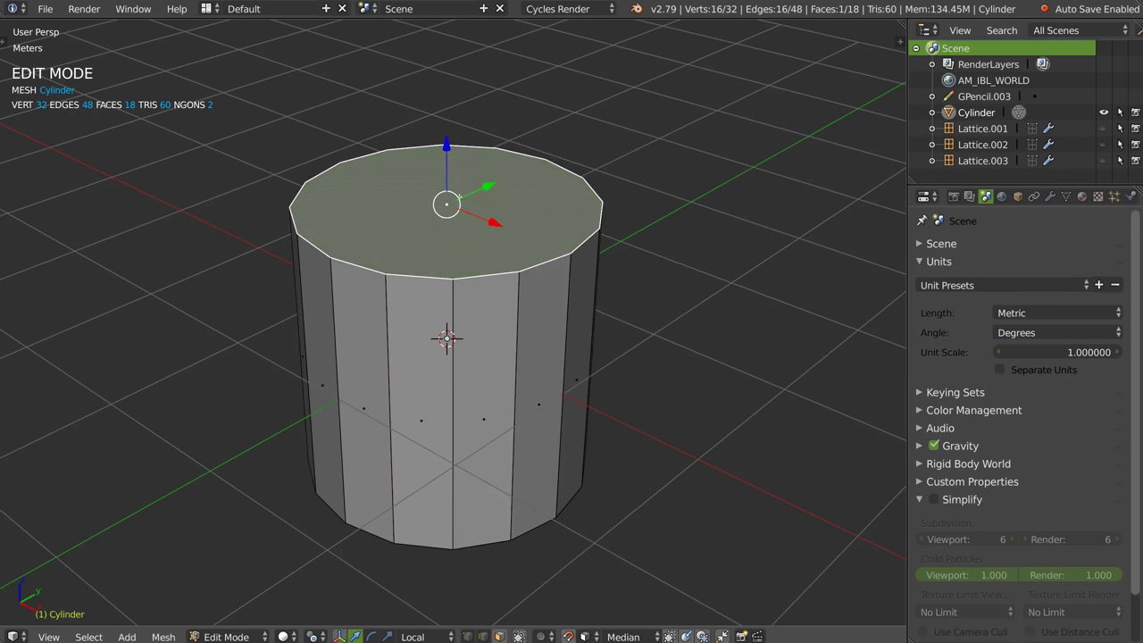
key("g")
key("z")
key("z")
left_click(431, 225)
- Inset the top face and extrude it upward into a narrower neck
middle_click_drag(430, 224, 597, 612)
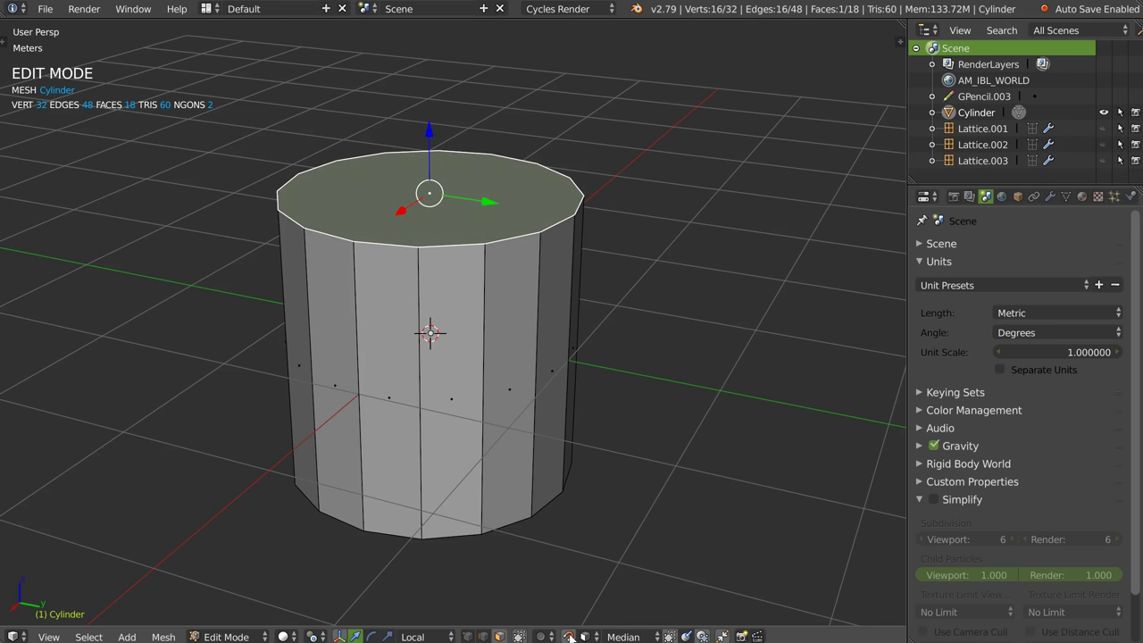
middle_click_drag(569, 638, 464, 240)
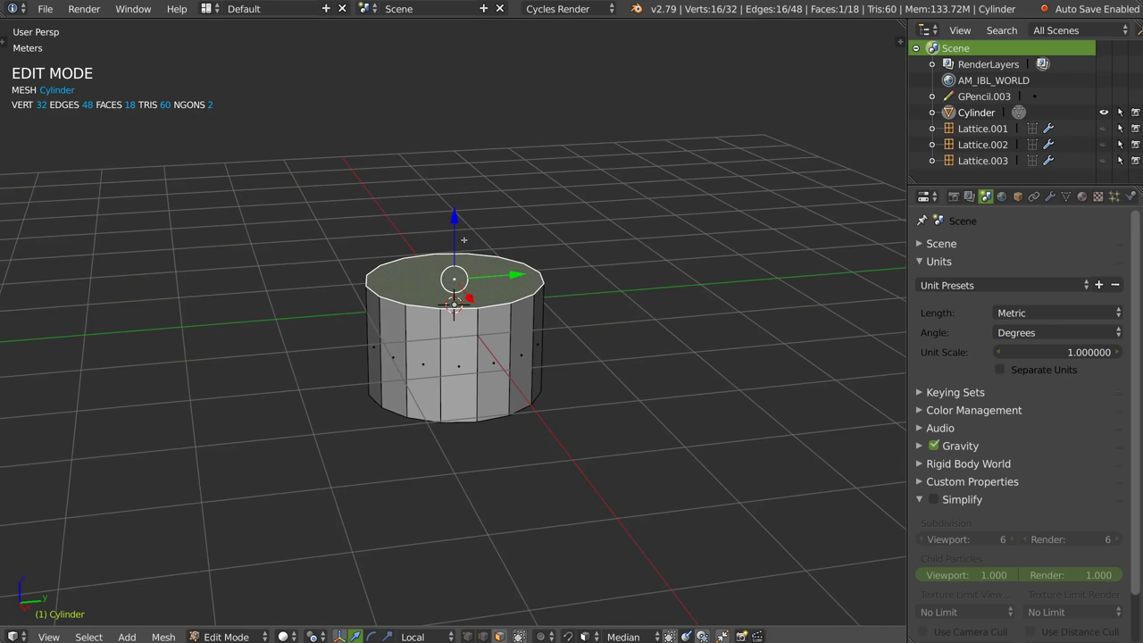
key("i")
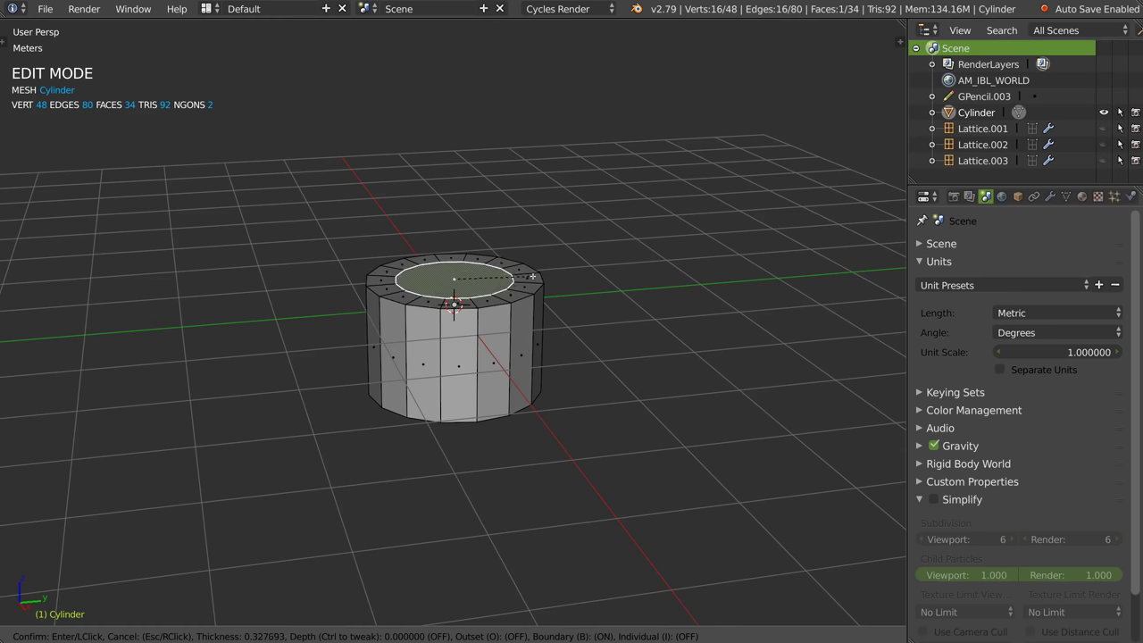
left_click(555, 277)
key("e")
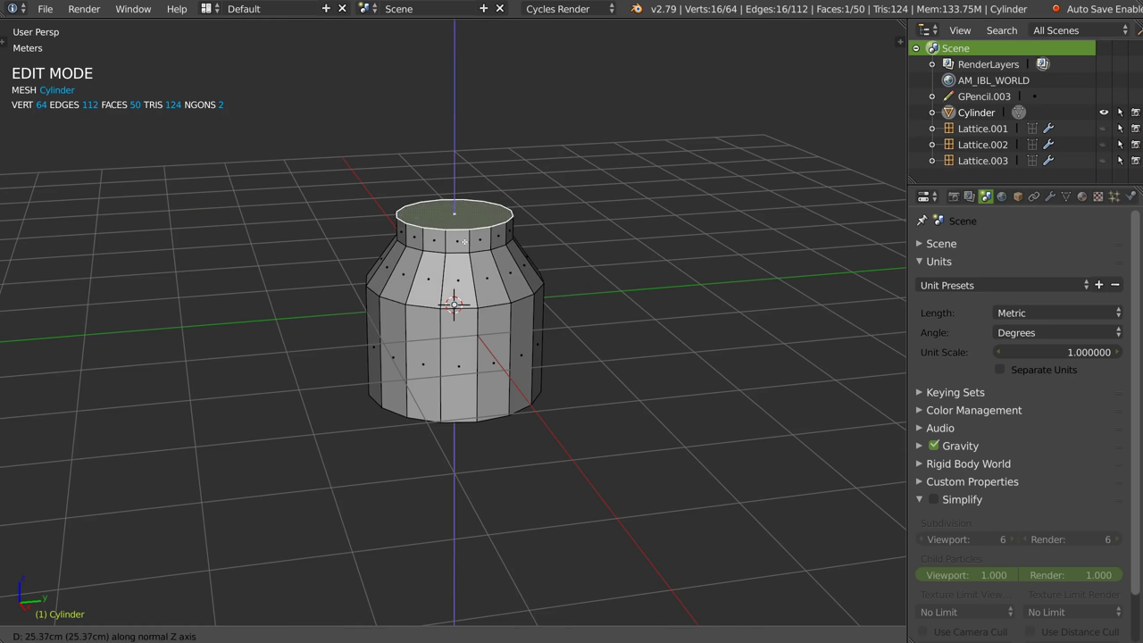
left_click(477, 256)
- Add a Speedflow bevel with width 0.48 to the shoulder edge loop
key("shift+space")
left_click(603, 313)
mouse_move(580, 327)
middle_mouse_down()
mouse_move(527, 297)
mouse_move(469, 365)
middle_mouse_up()
key("Escape")
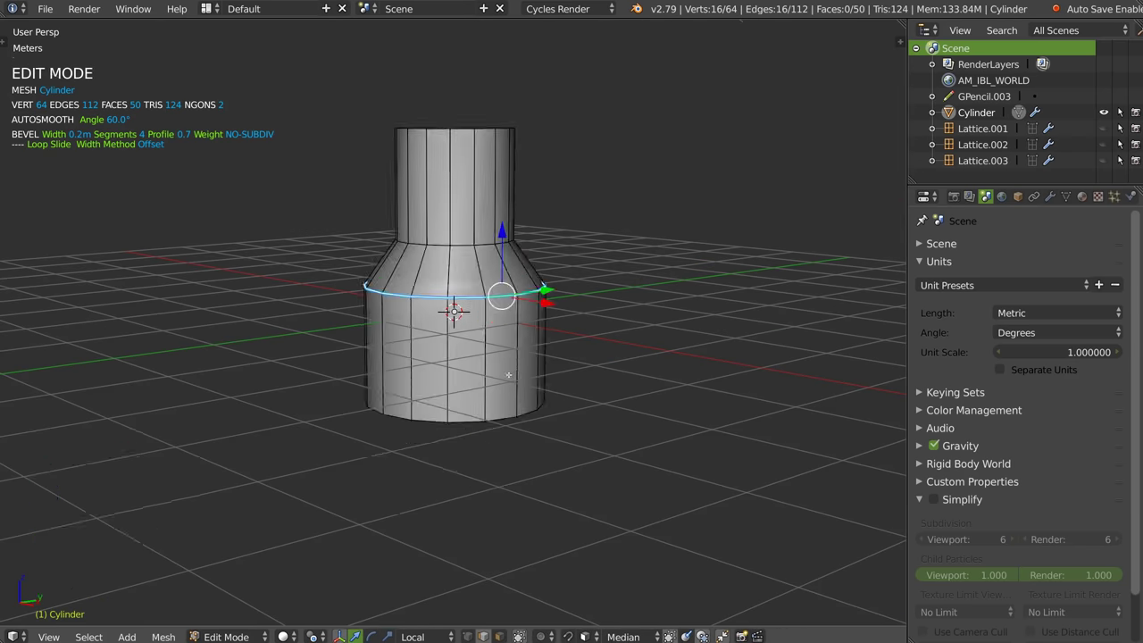
key("shift+space")
left_click(616, 373)
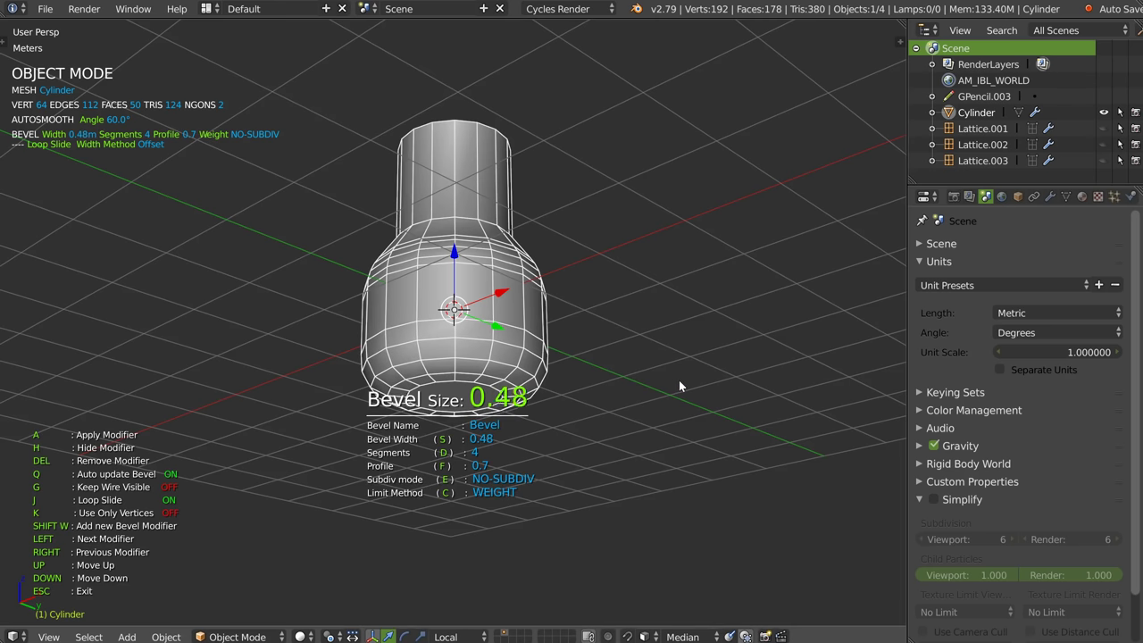
- Give the first bevel 6 segments; add a second bevel: width 0.06, 3 segments, 29.84° angle
key("d")
middle_click_drag(551, 314, 551, 324)
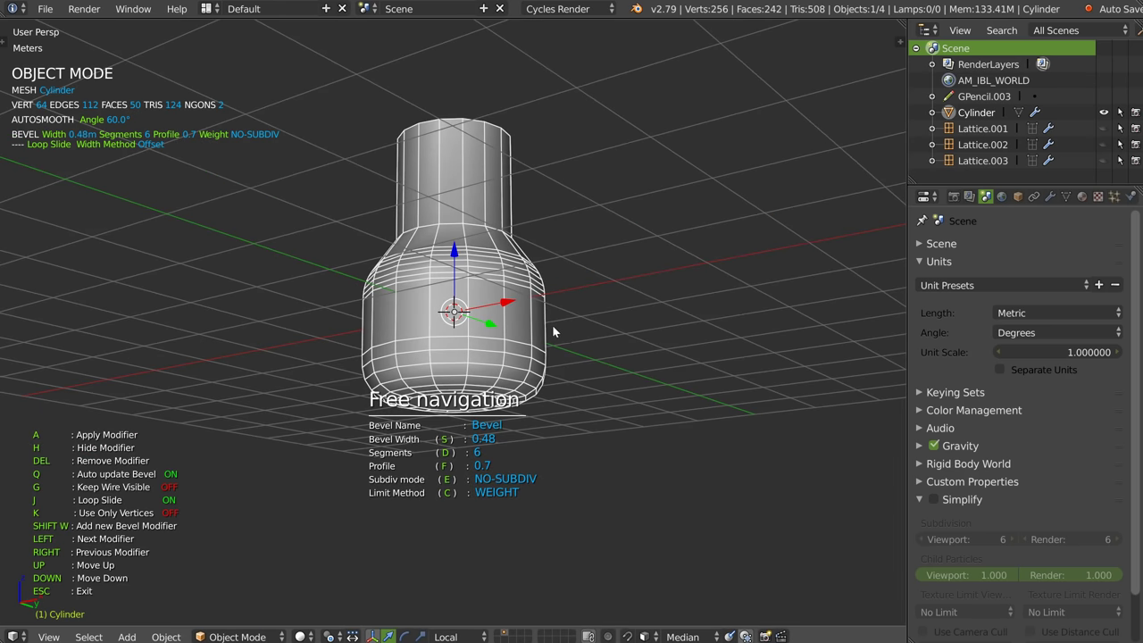
key("shift+w")
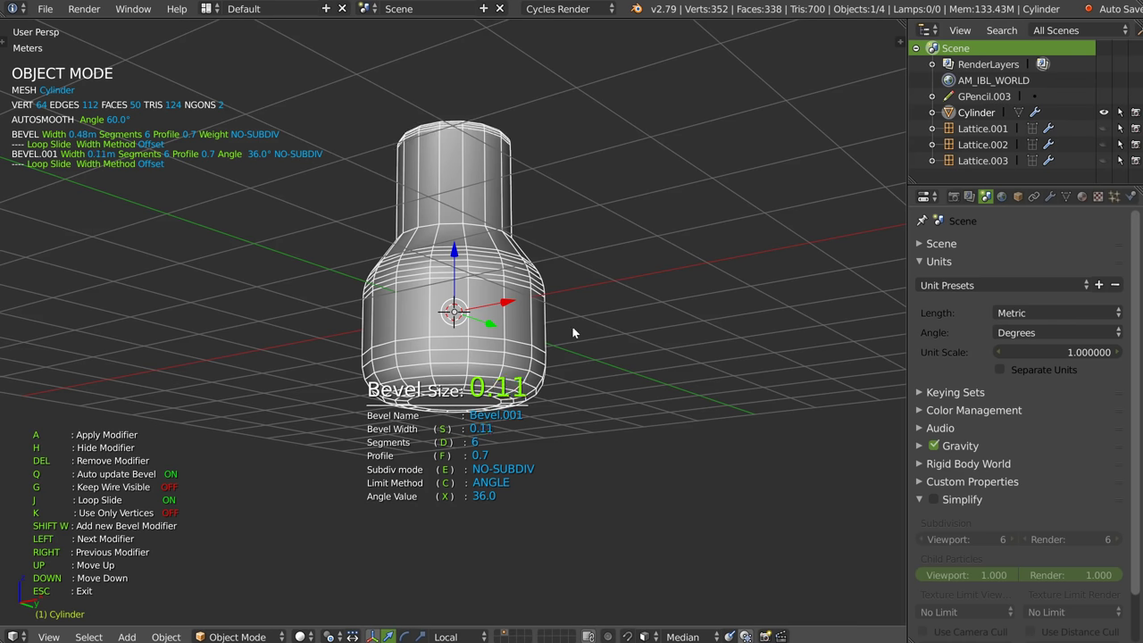
middle_click_drag(567, 326, 574, 336)
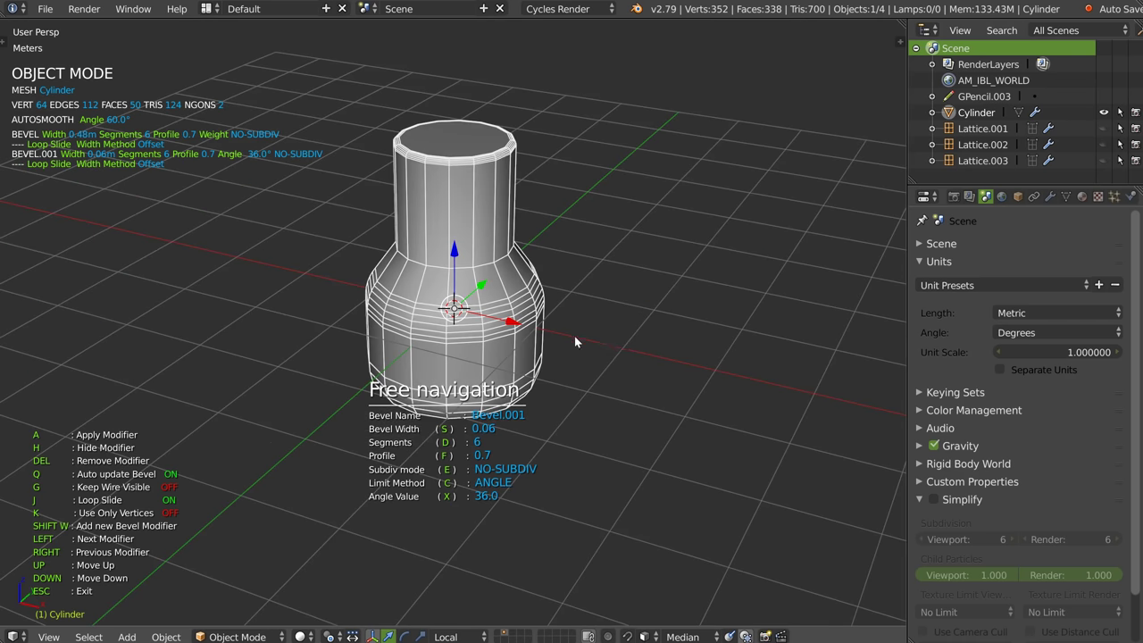
key("d")
key("x")
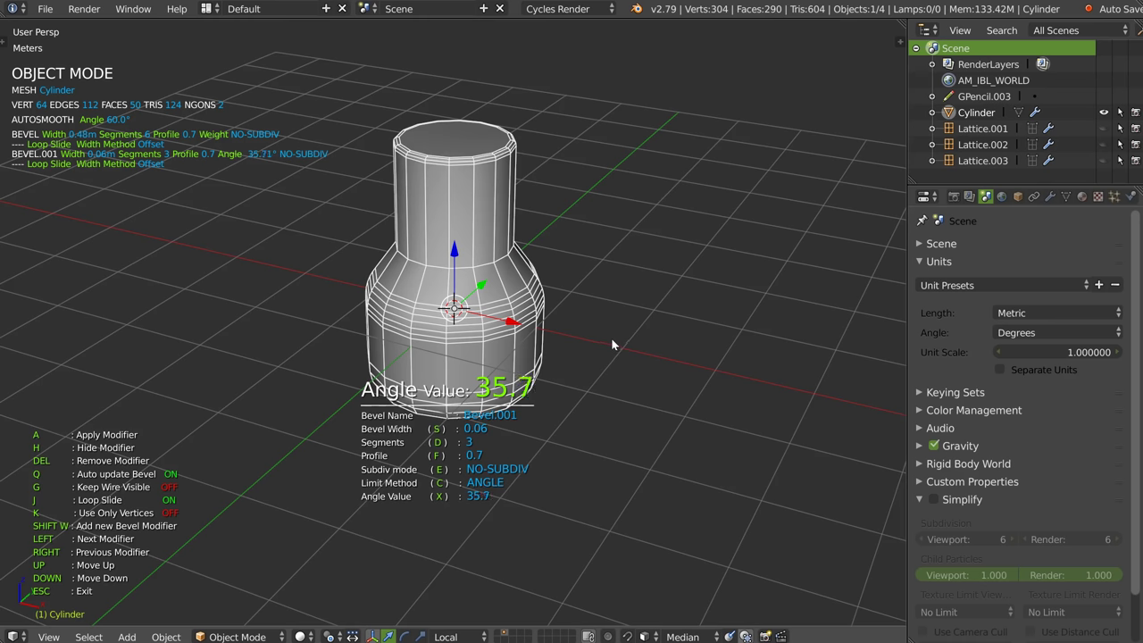
mouse_move(592, 336)
middle_mouse_down()
mouse_move(540, 251)
mouse_move(586, 281)
middle_mouse_up()
key("Escape")
- Add a level-2 Subdivision Surface to smooth the bottle
key("ctrl+2")
mouse_move(640, 206)
middle_mouse_down()
mouse_move(417, 225)
mouse_move(461, 226)
middle_mouse_up()
scroll(461, 208, "up", 3)
key("Tab")
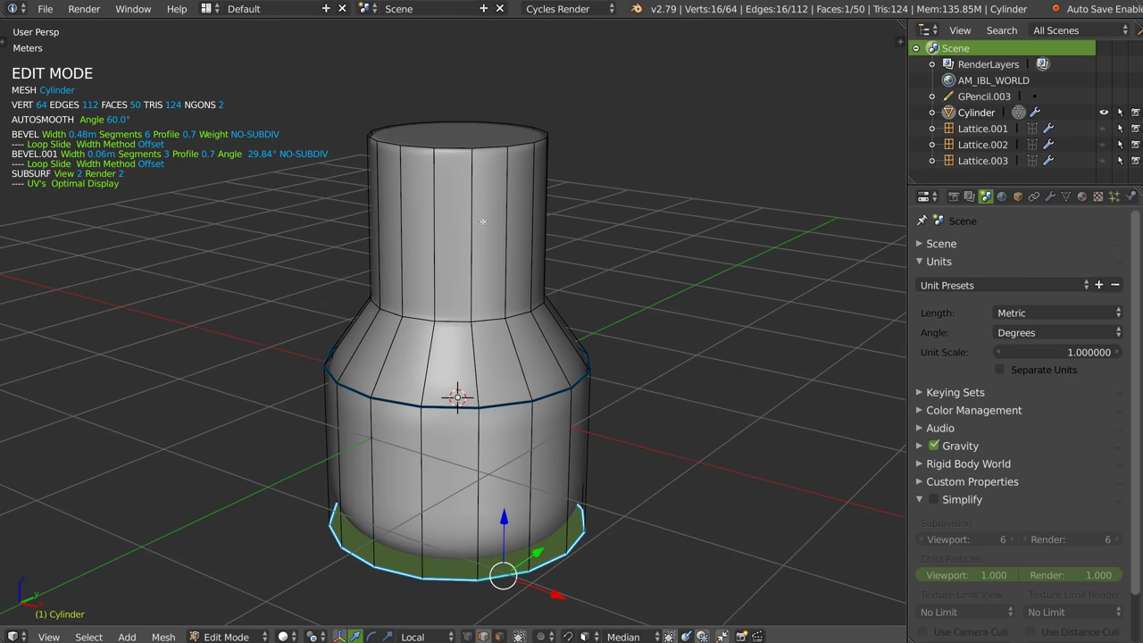
- Add a loop cut near the top of the neck and select the top faces
key("ctrl+r")
left_click(483, 192)
key("ctrl+Tab")
right_click(513, 179, "alt")
left_click(457, 134, "shift")
- Inset the top faces into a flared lip and view the smoothed bottle in Object Mode
right_click(500, 210)
key("Escape")
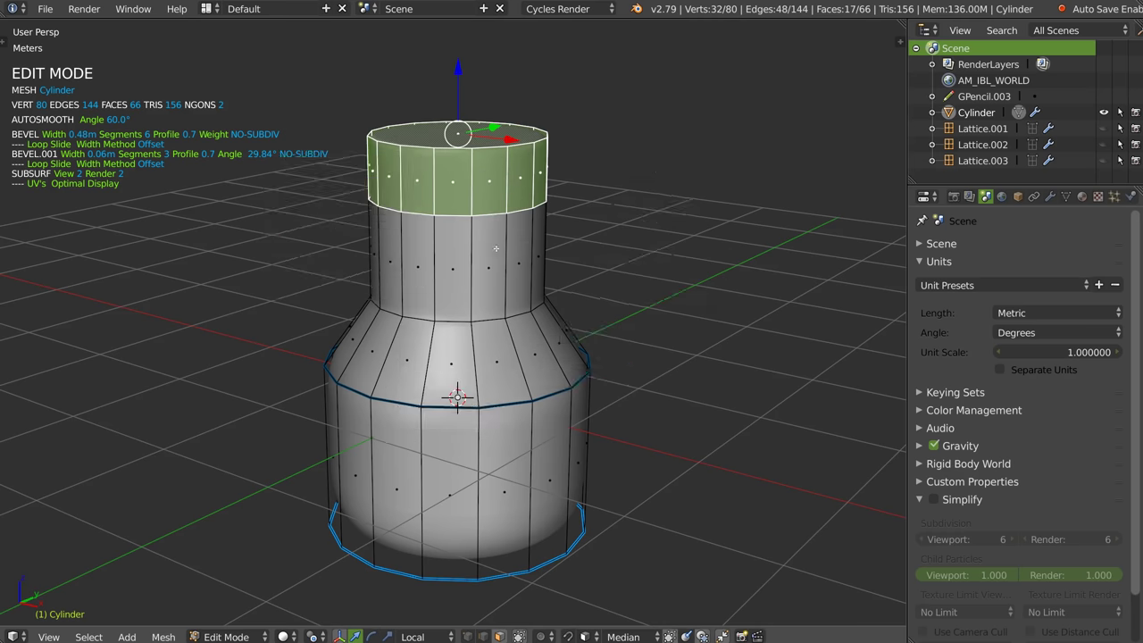
right_click(491, 251)
left_click(601, 197)
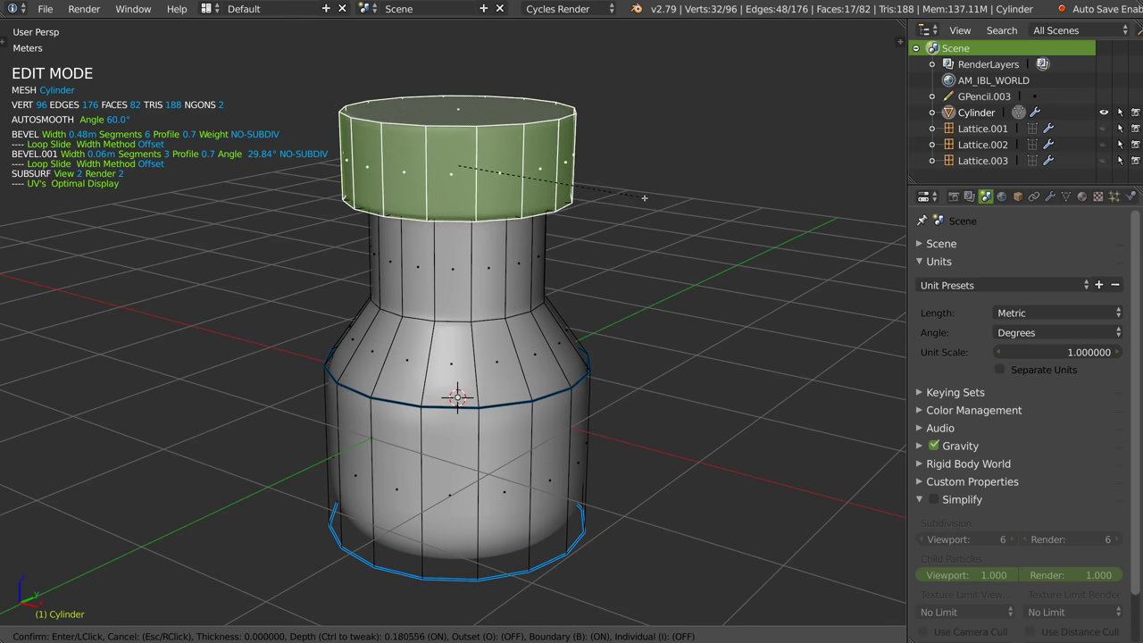
left_click(593, 183)
key("Tab")
mouse_move(592, 183)
middle_mouse_down()
mouse_move(533, 225)
mouse_move(542, 251)
mouse_move(507, 226)
mouse_move(470, 227)
middle_mouse_up()
scroll(508, 226, "down", 4)
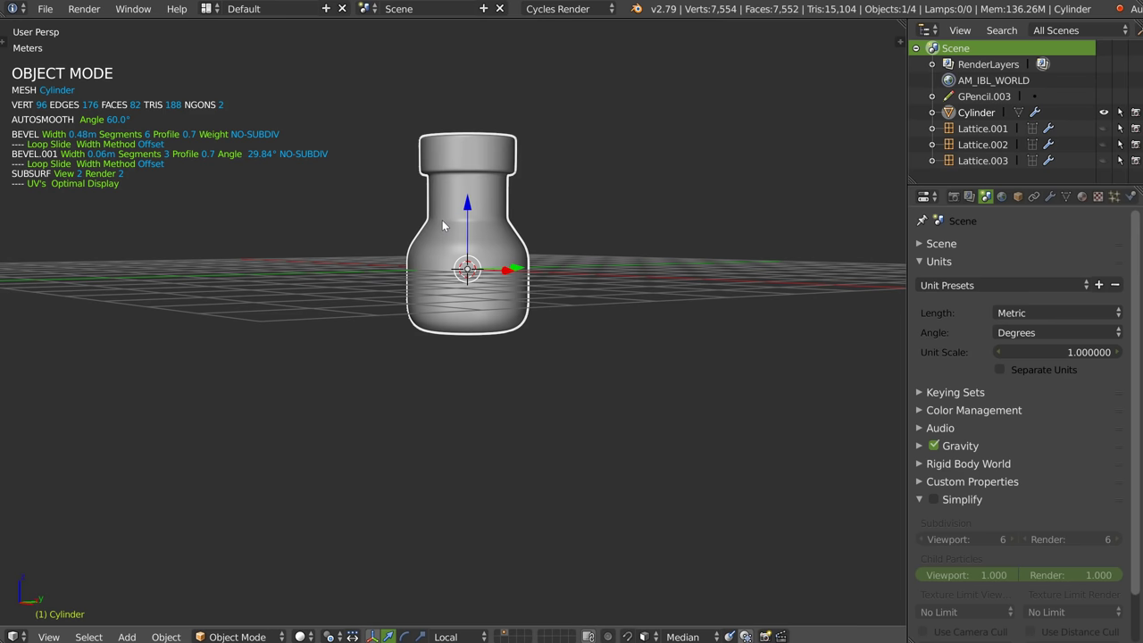
middle_click_drag(442, 219, 596, 280)
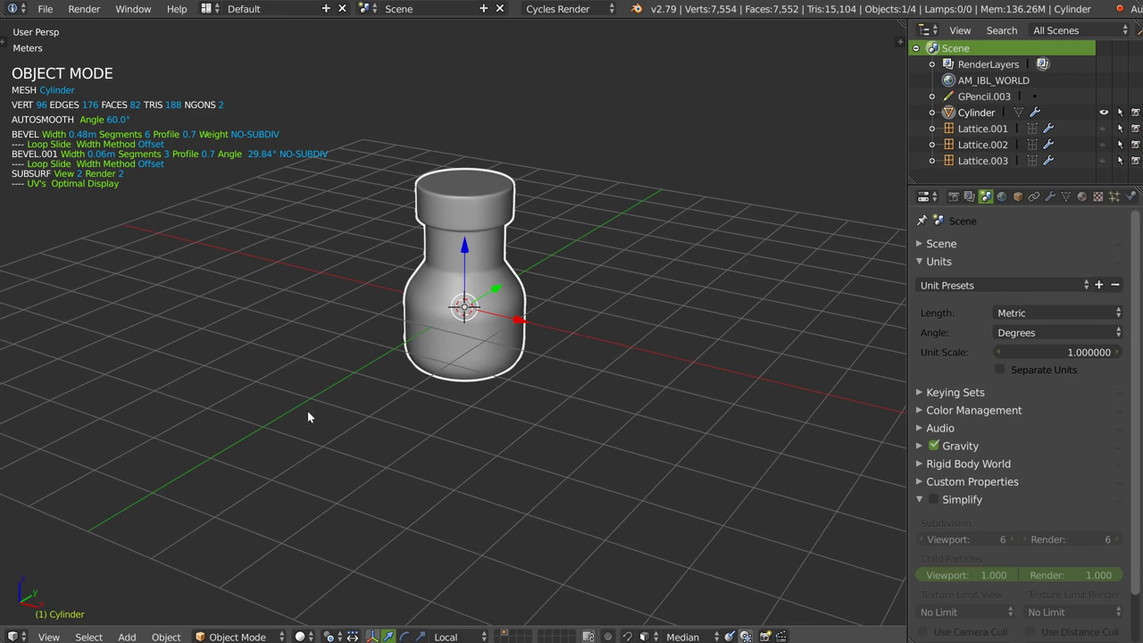
right_click(468, 322)
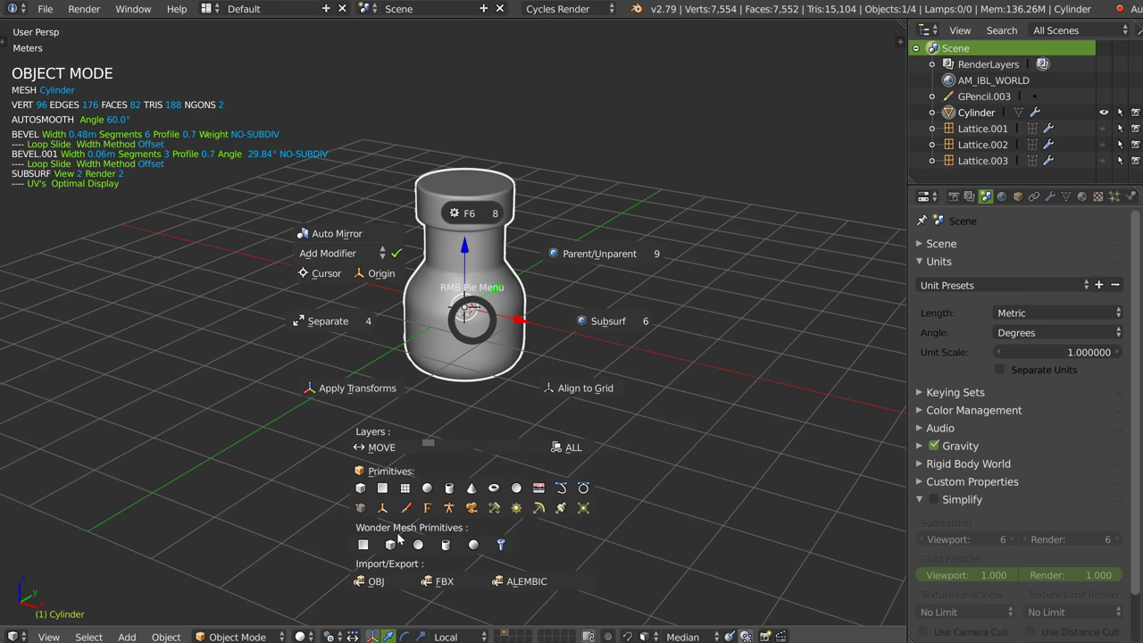
key("Escape")
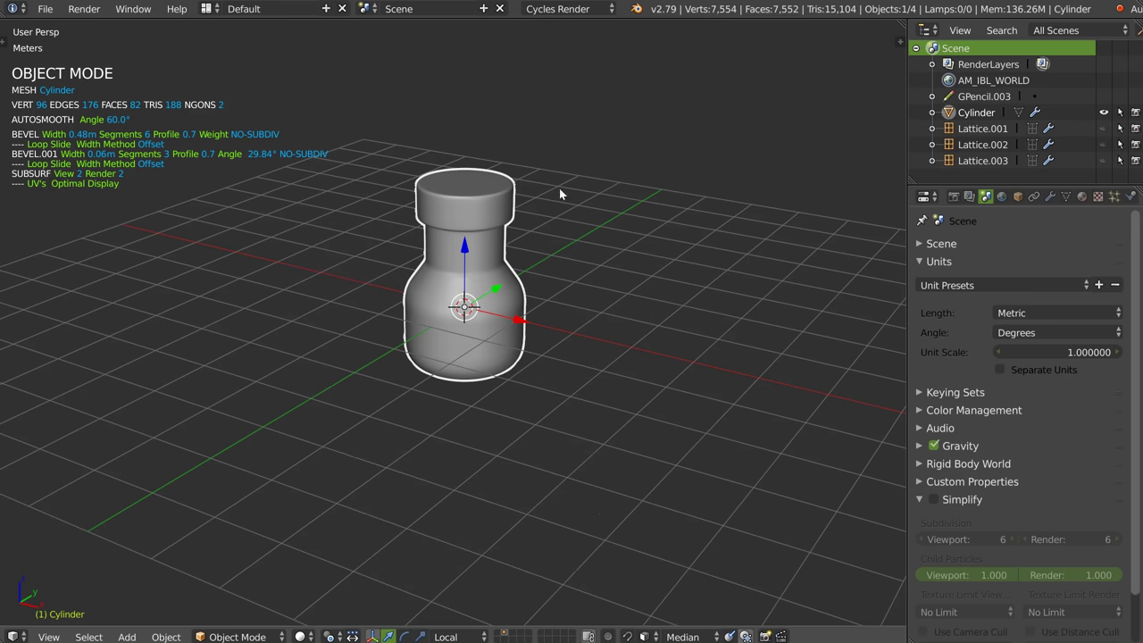
scroll(489, 243, "up", 5)
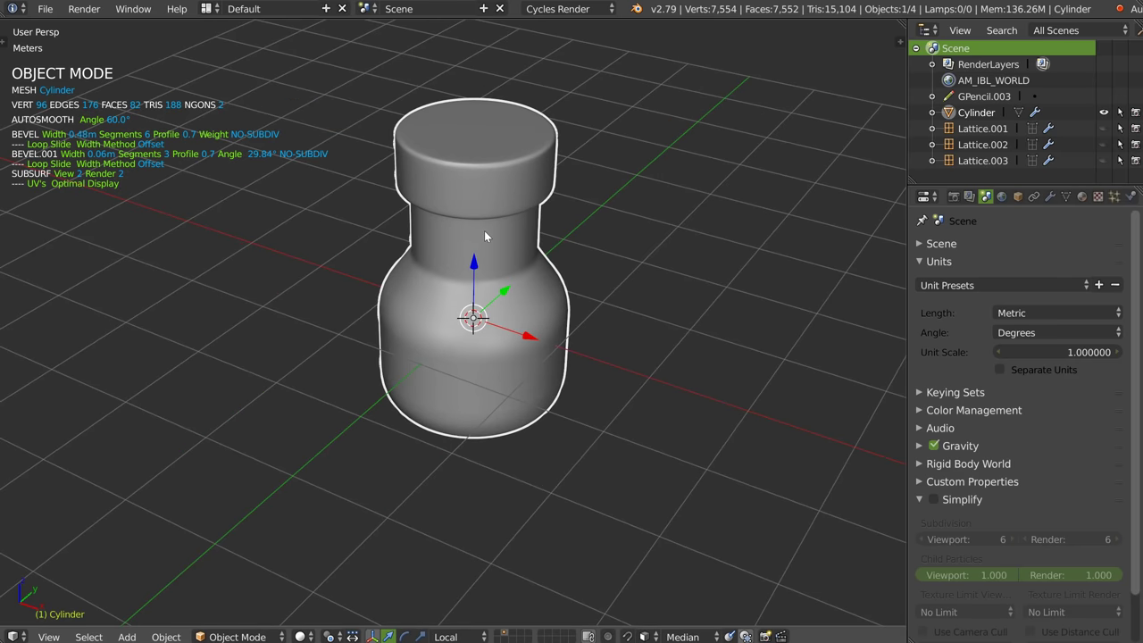